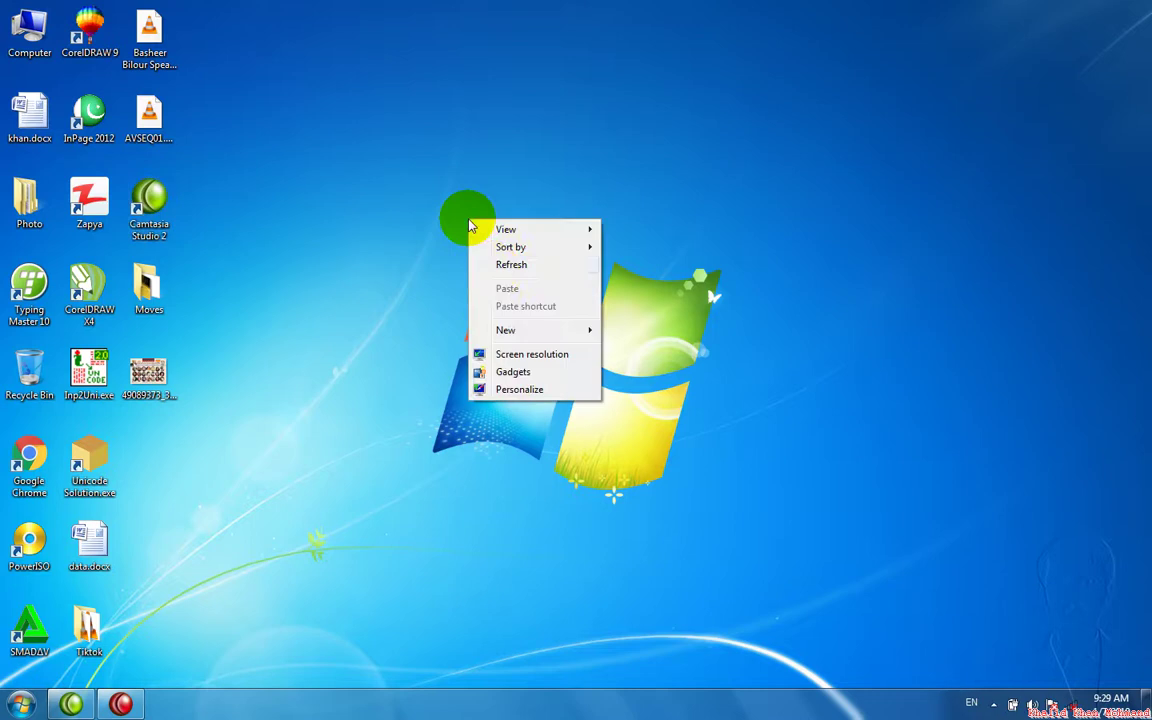
Refresh the desktop and launch Word 2007 from the Run box with winword.
{"action": "left_click", "coordinate": [494, 263]}
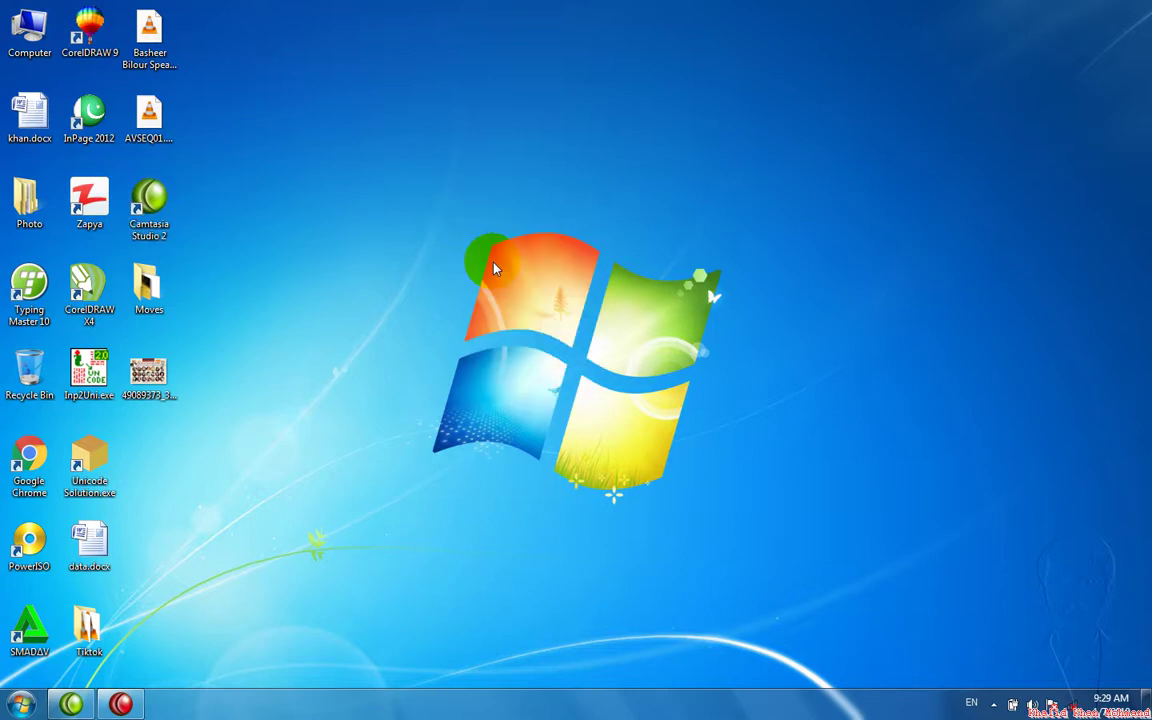
{"action": "key", "text": "super+r"}
{"action": "type", "text": "win"}
{"action": "key", "text": "Return"}
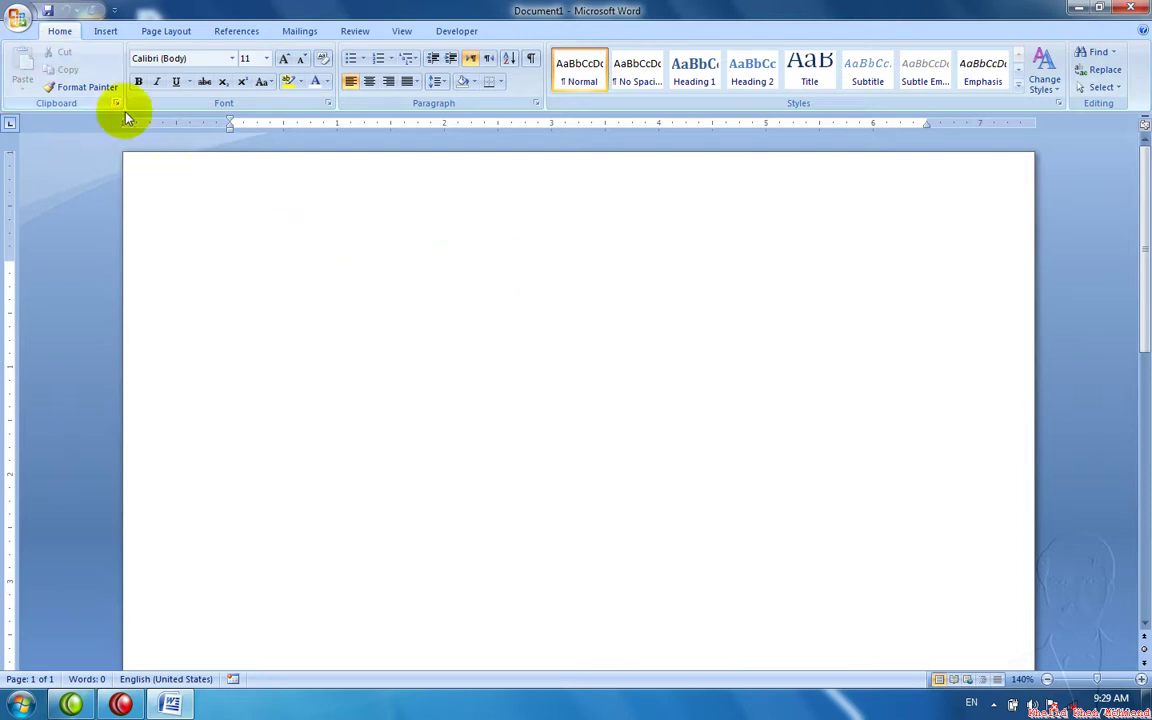
Type the 'Home➔' heading, then generate three sample paragraphs below it with =rand().
{"action": "type", "text": "Home"}
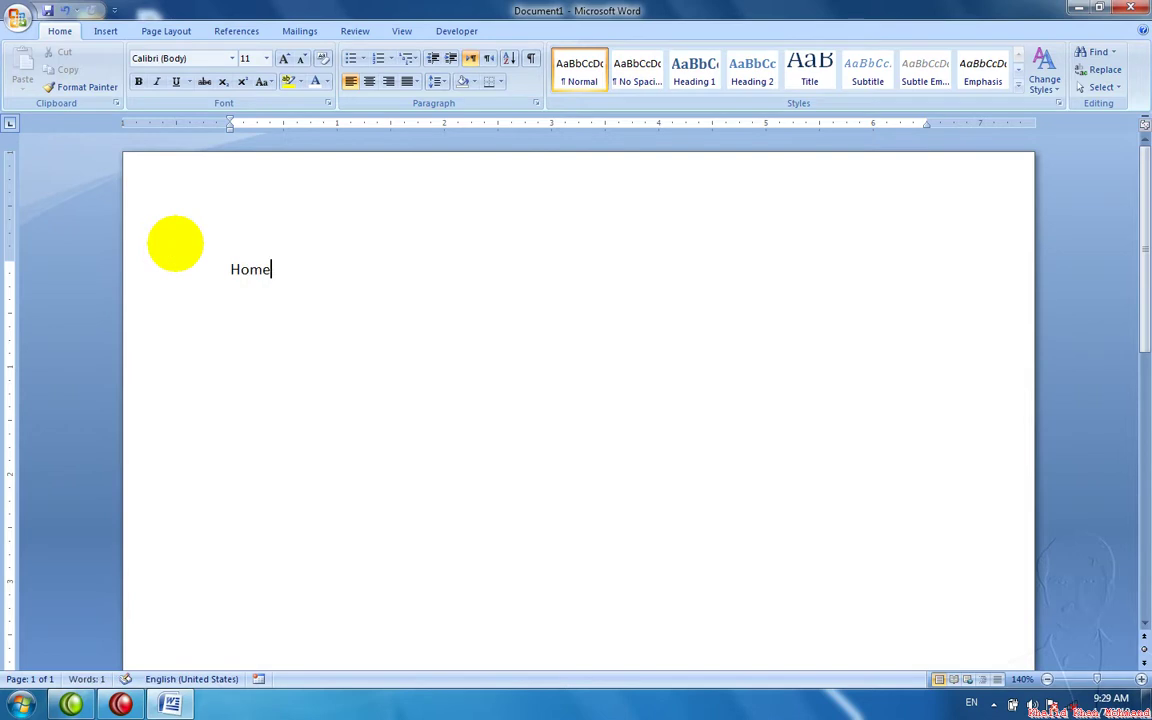
{"action": "type", "text": "==>"}
{"action": "key", "text": "Return"}
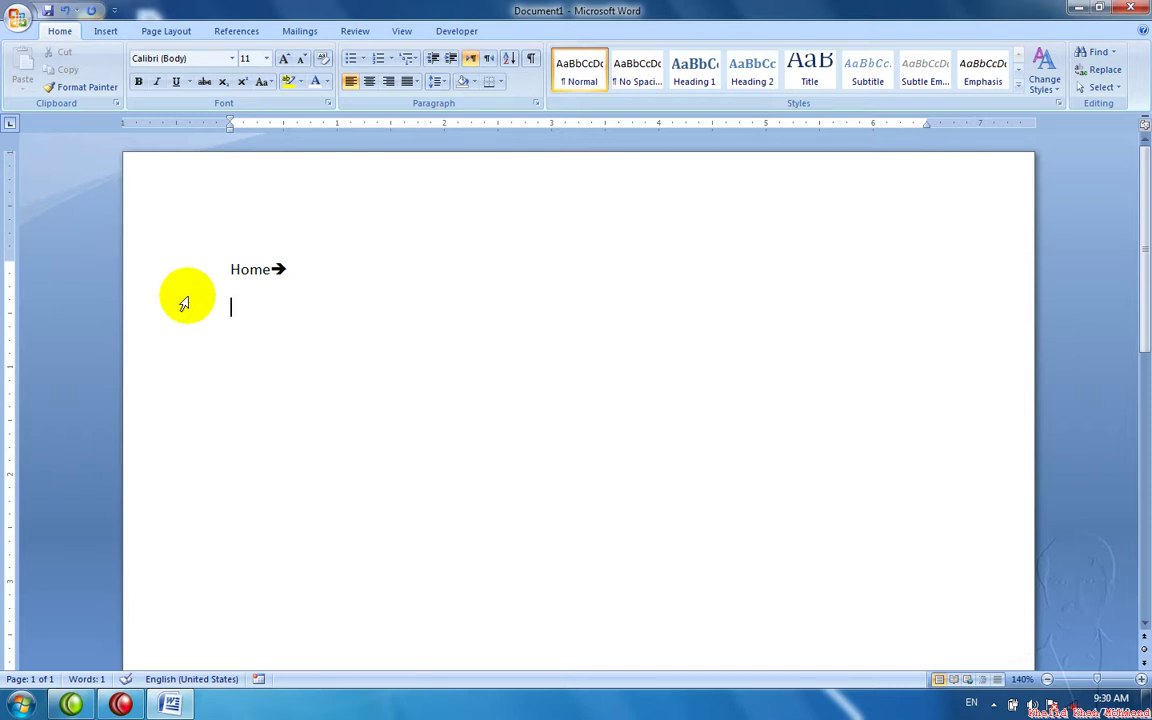
{"action": "type", "text": "=rand()"}
{"action": "key", "text": "Return"}
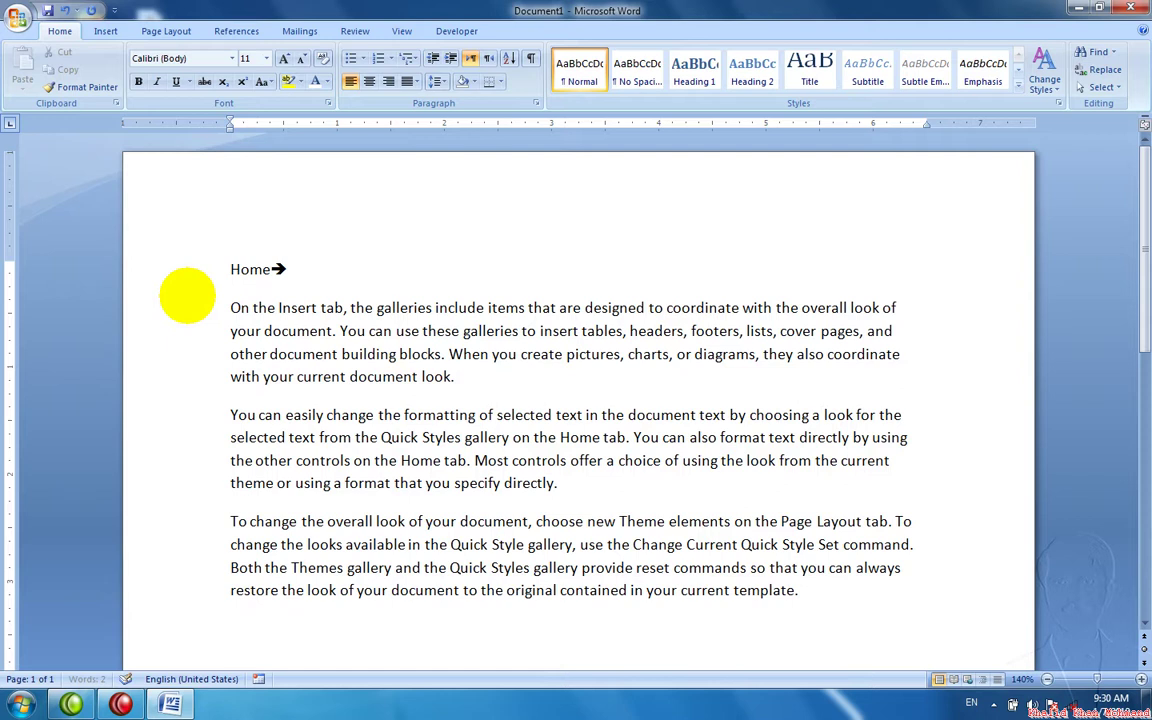
Practise selecting sample text by dragging, then select all with Ctrl+A.
{"action": "left_click_drag", "start_coordinate": [460, 378], "coordinate": [278, 338]}
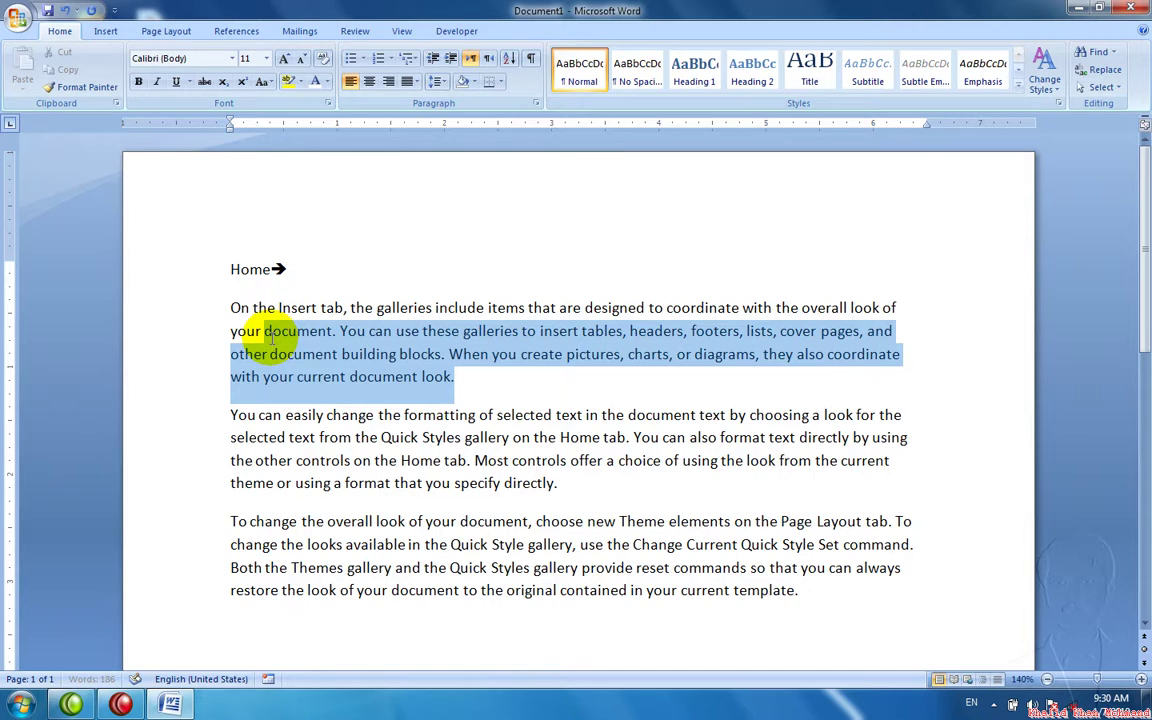
{"action": "left_click_drag", "start_coordinate": [271, 340], "coordinate": [236, 308]}
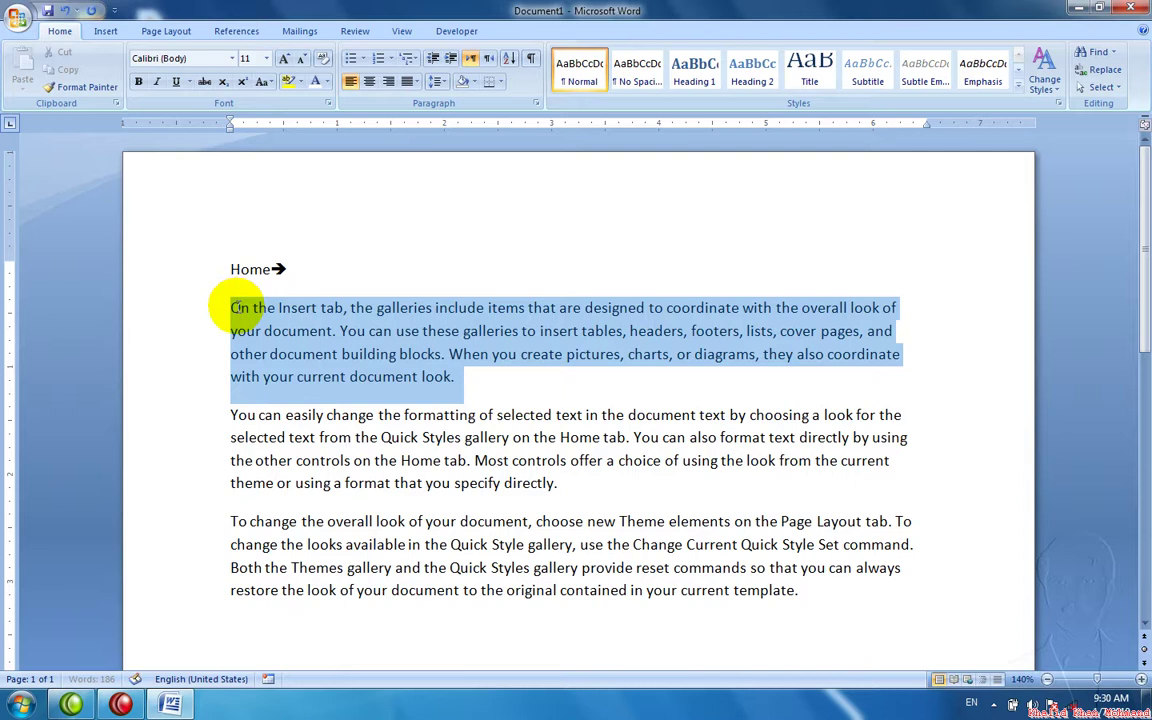
{"action": "left_click_drag", "start_coordinate": [236, 308], "coordinate": [256, 364]}
{"action": "left_click", "coordinate": [333, 478]}
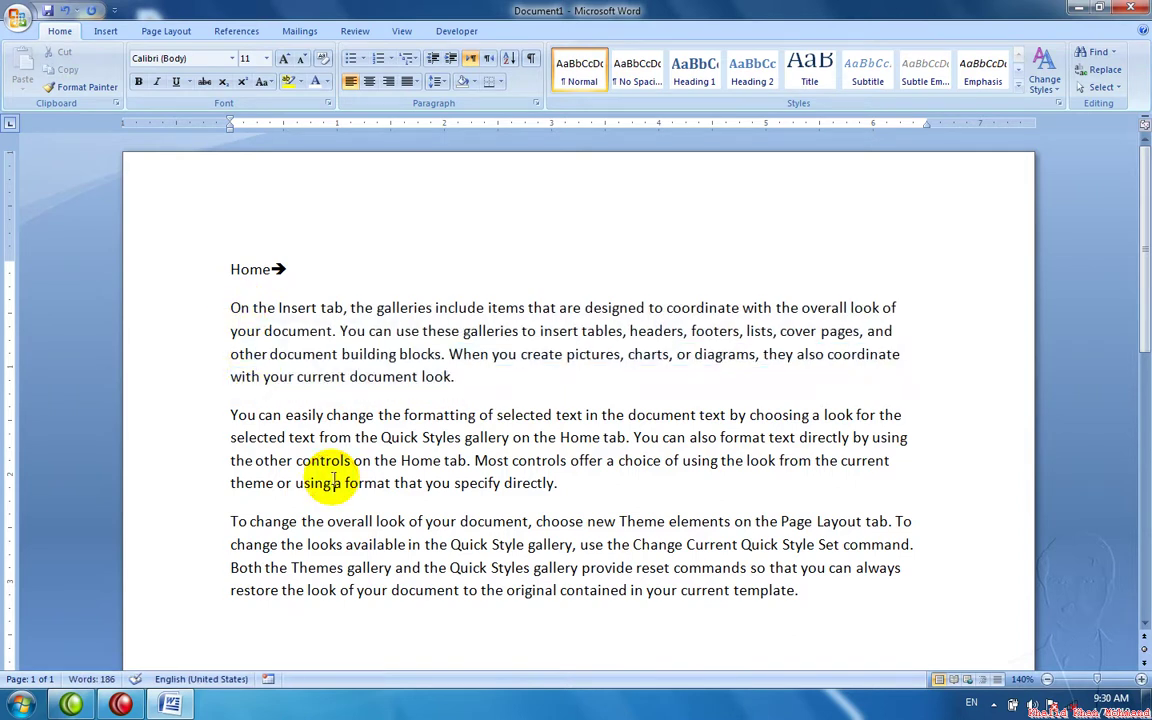
{"action": "key", "text": "ctrl+a"}
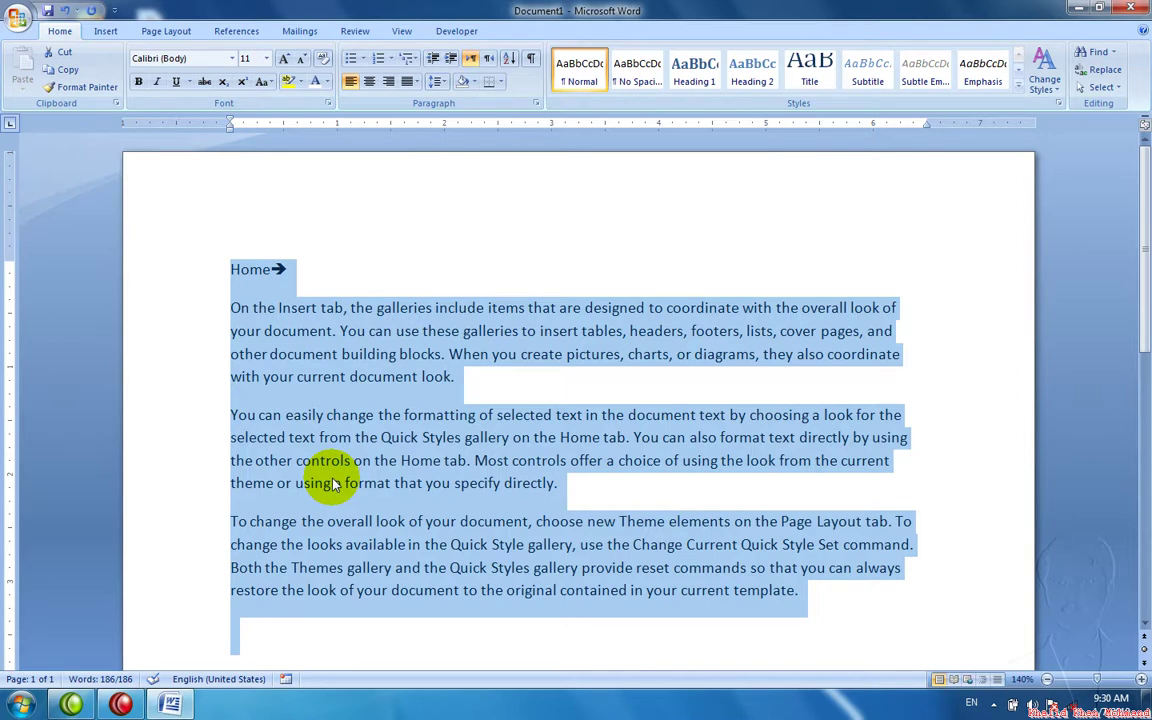
{"action": "left_click", "coordinate": [334, 483]}
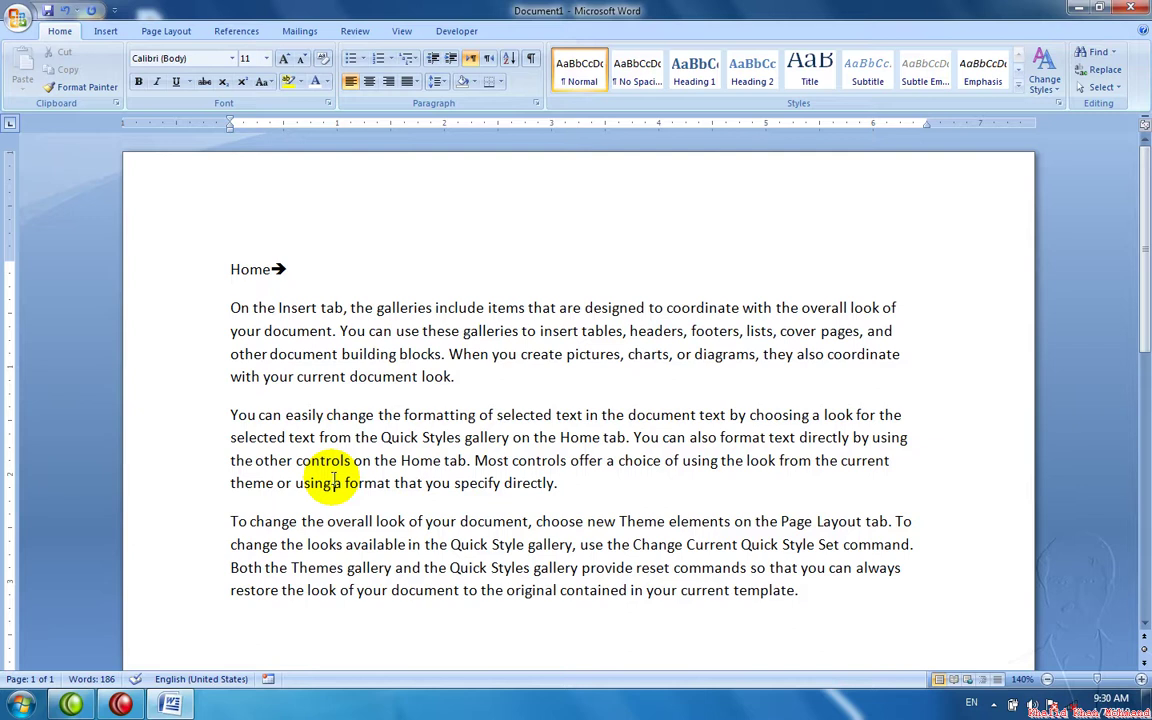
Double-click the word 'using' and extend the selection with Shift+arrow keys.
{"action": "double_click", "coordinate": [334, 482]}
{"action": "key", "text": "shift+Left"}
{"action": "key", "text": "shift+Left"}
{"action": "key", "text": "shift+Up"}
{"action": "key", "text": "shift+Up"}
{"action": "key", "text": "shift+Down"}
{"action": "key", "text": "shift+Down"}
{"action": "key", "text": "shift+Down"}
{"action": "key", "text": "shift+Down"}
{"action": "key", "text": "shift+Down"}
{"action": "key", "text": "shift+Down"}
{"action": "key", "text": "shift+Up"}
{"action": "key", "text": "shift+Up"}
{"action": "key", "text": "shift+Up"}
{"action": "key", "text": "shift+Up"}
{"action": "key", "text": "shift+Up"}
{"action": "key", "text": "shift+Up"}
{"action": "key", "text": "shift+Up"}
{"action": "key", "text": "shift+Up"}
{"action": "key", "text": "shift+Up"}
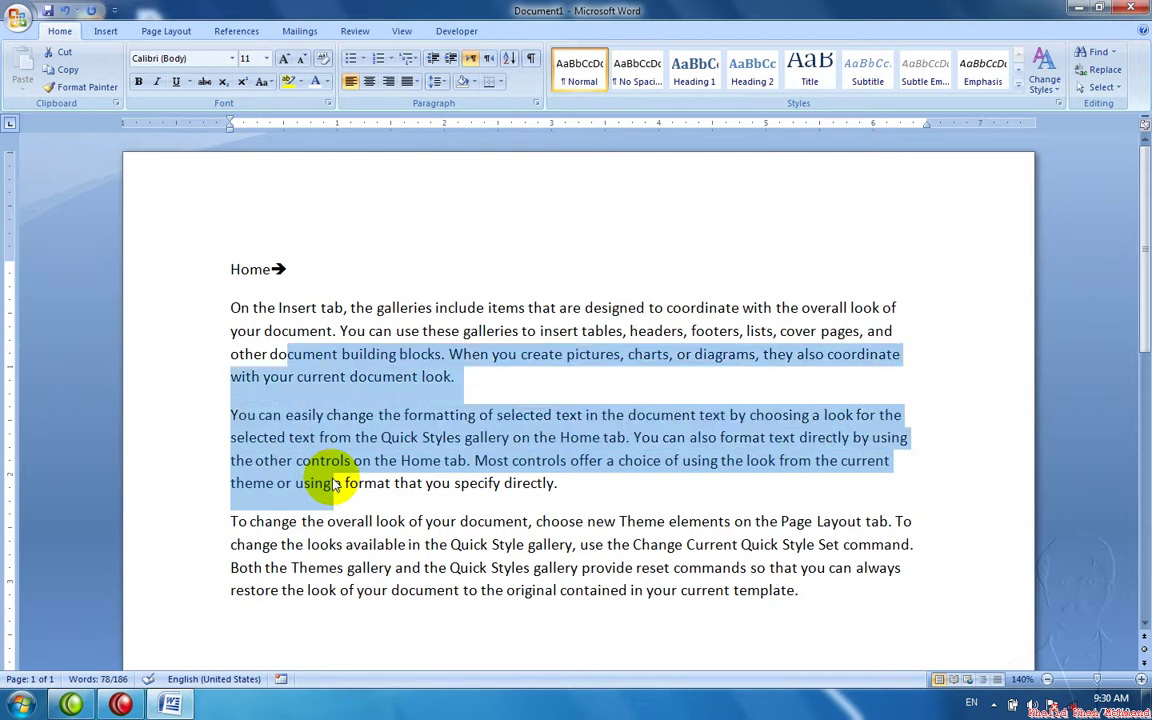
{"action": "key", "text": "shift+Down"}
{"action": "key", "text": "shift+Down"}
{"action": "key", "text": "shift+Down"}
{"action": "key", "text": "shift+Down"}
{"action": "key", "text": "shift+Down"}
{"action": "key", "text": "shift+Down"}
{"action": "key", "text": "shift+Down"}
{"action": "key", "text": "shift+Down"}
{"action": "key", "text": "shift+Down"}
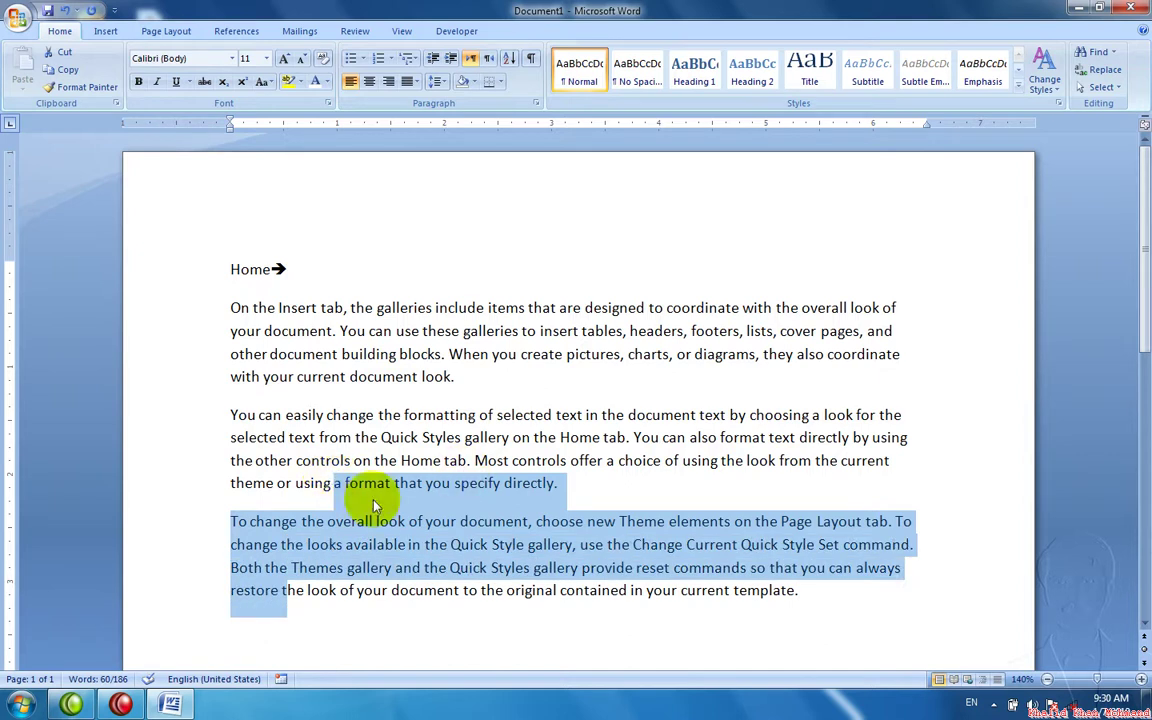
Add the line 'Selection➔ Ctrl+A select all , Shift Arrow key' under Home➔, fixing typos.
{"action": "left_click", "coordinate": [288, 268]}
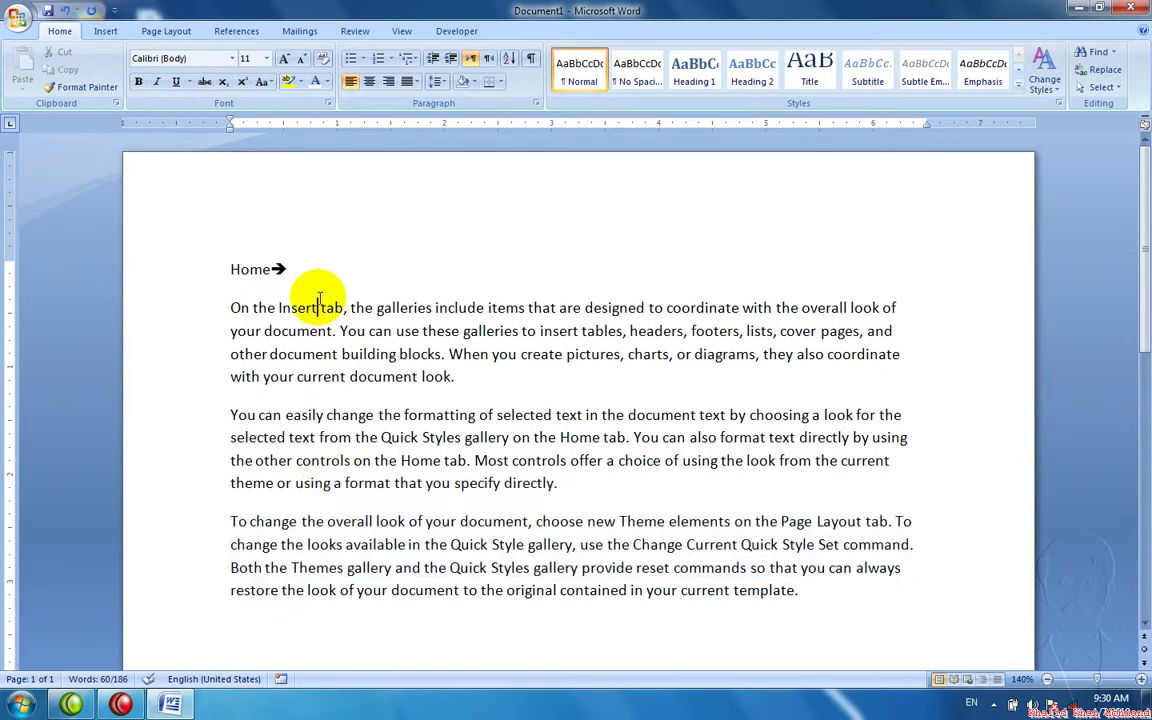
{"action": "key", "text": "Return"}
{"action": "type", "text": "Selec"}
{"action": "type", "text": "tion"}
{"action": "type", "text": "-->"}
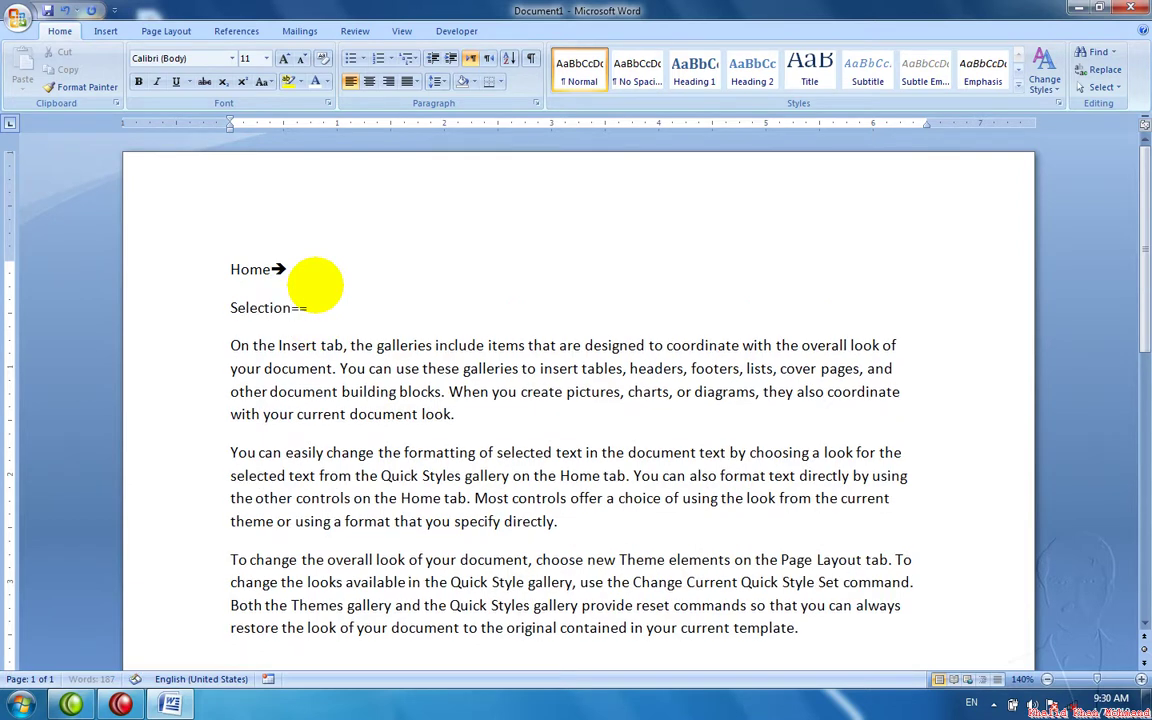
{"action": "type", "text": " Ctrl"}
{"action": "type", "text": "+A"}
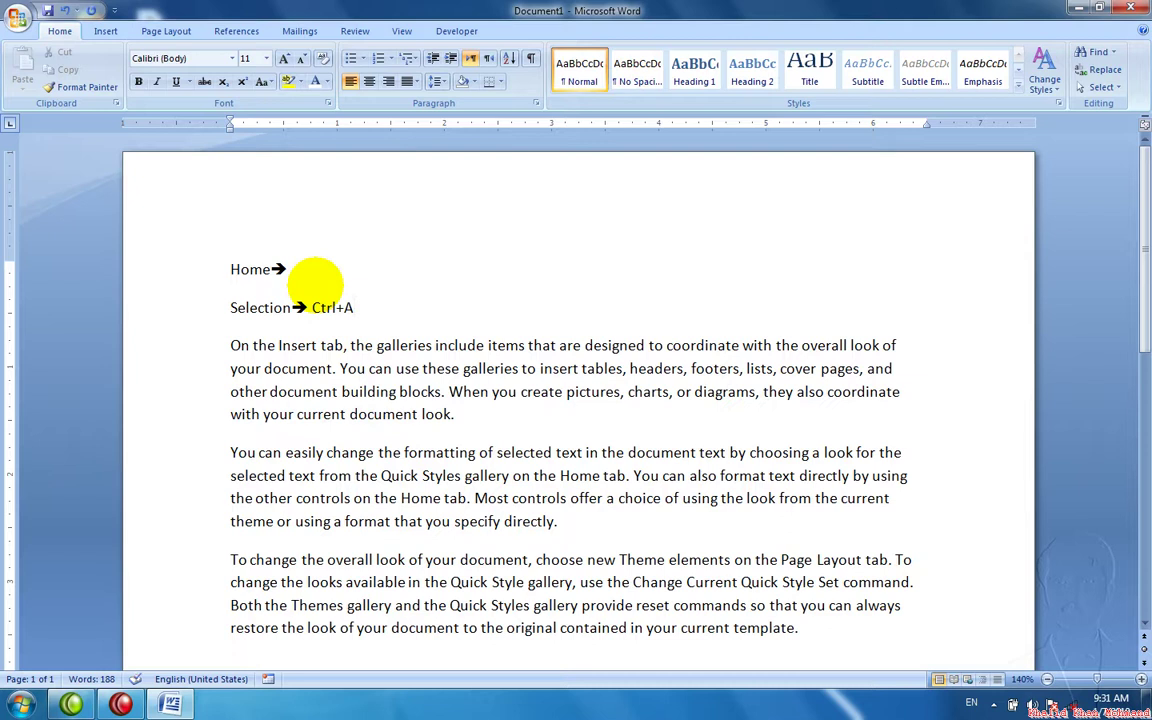
{"action": "type", "text": " select all "}
{"action": "type", "text": ","}
{"action": "type", "text": " Sh"}
{"action": "type", "text": "ift Arr"}
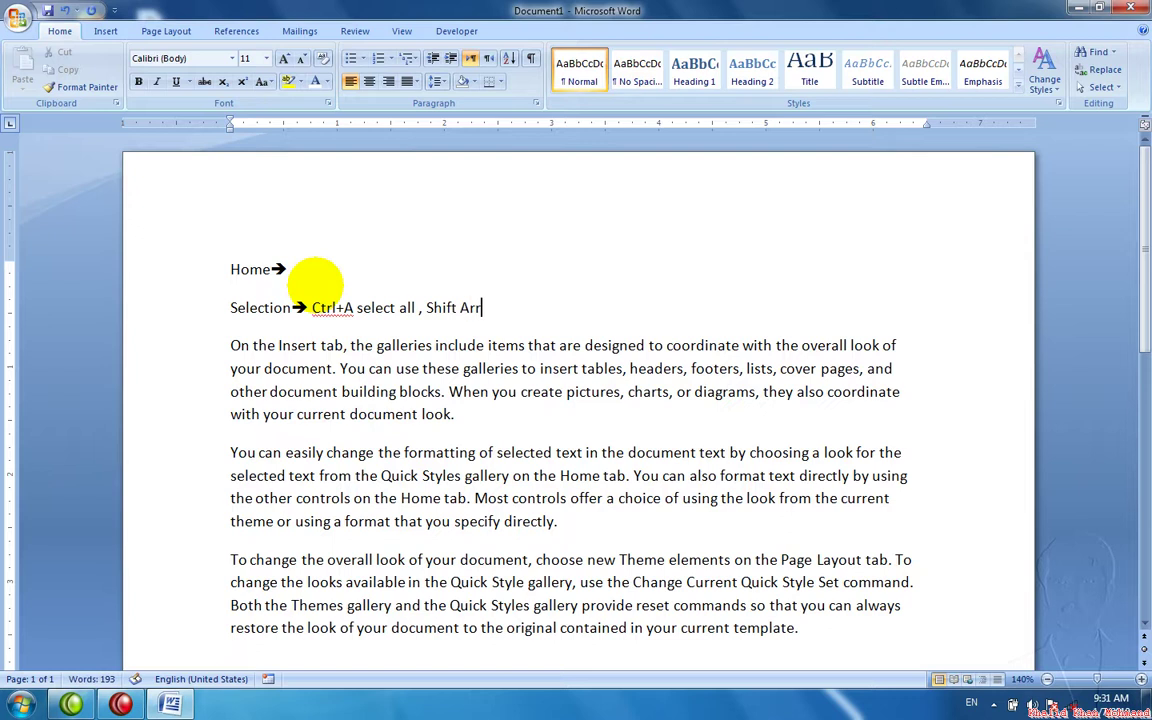
{"action": "type", "text": "ow kery"}
{"action": "key", "text": "BackSpace"}
{"action": "key", "text": "BackSpace"}
{"action": "type", "text": "y"}
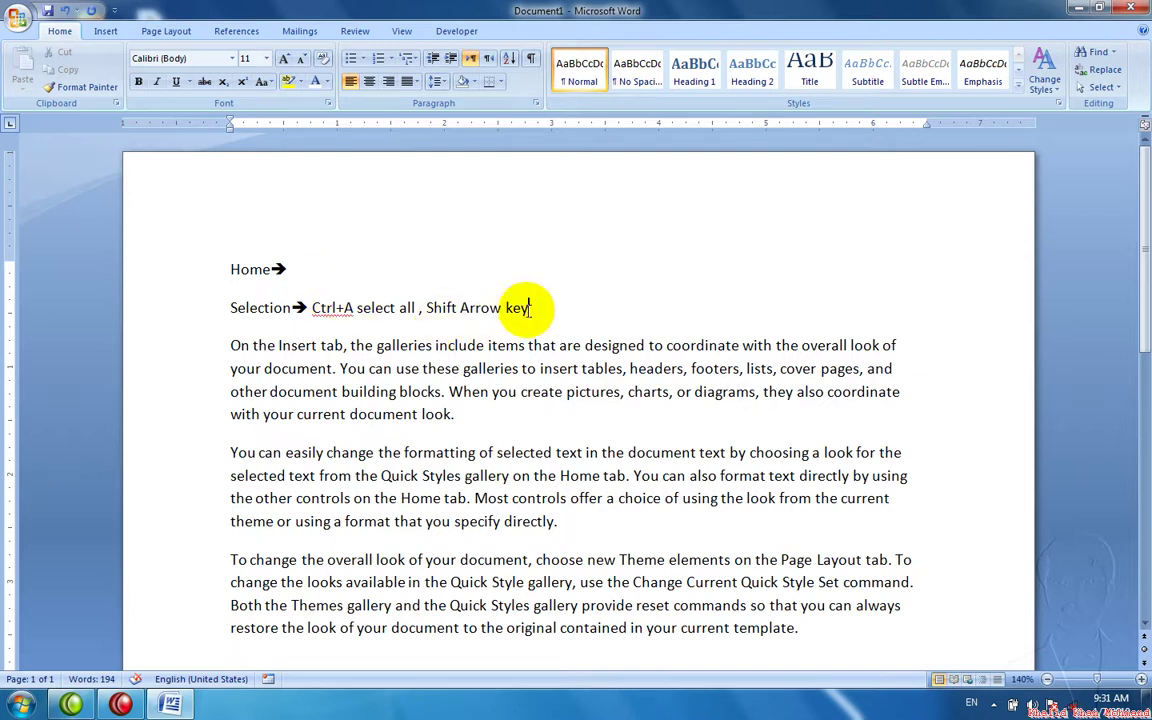
{"action": "left_click_drag", "start_coordinate": [528, 307], "coordinate": [343, 309]}
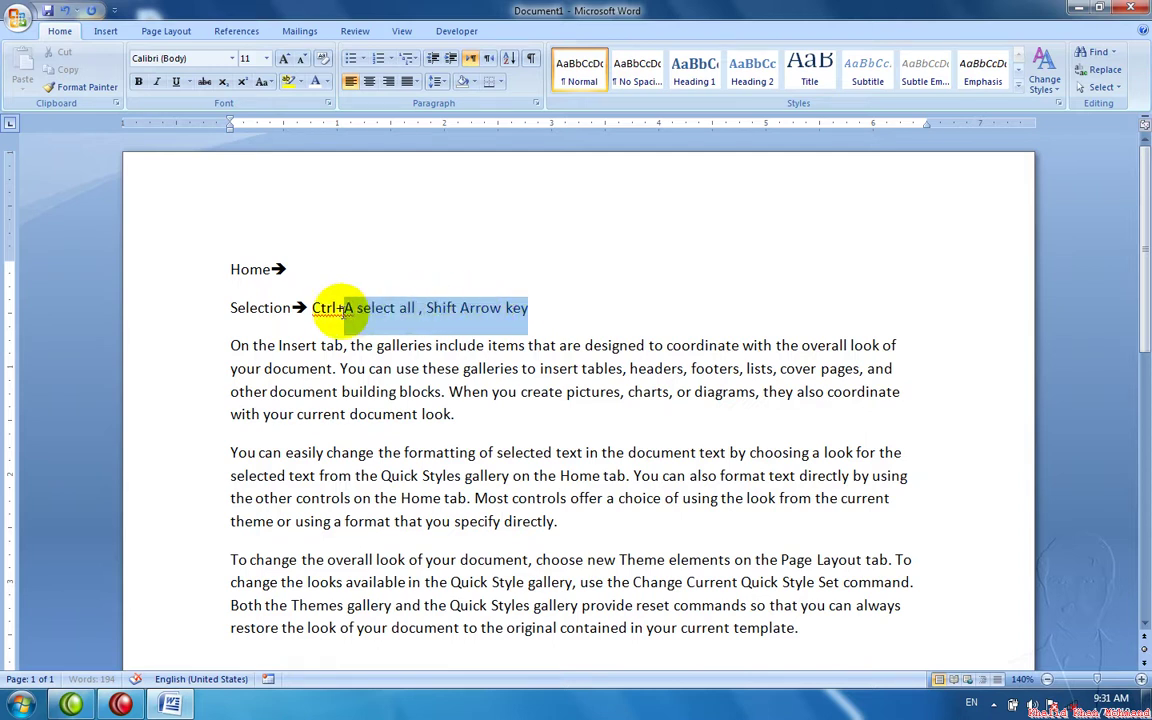
{"action": "left_click", "coordinate": [400, 454]}
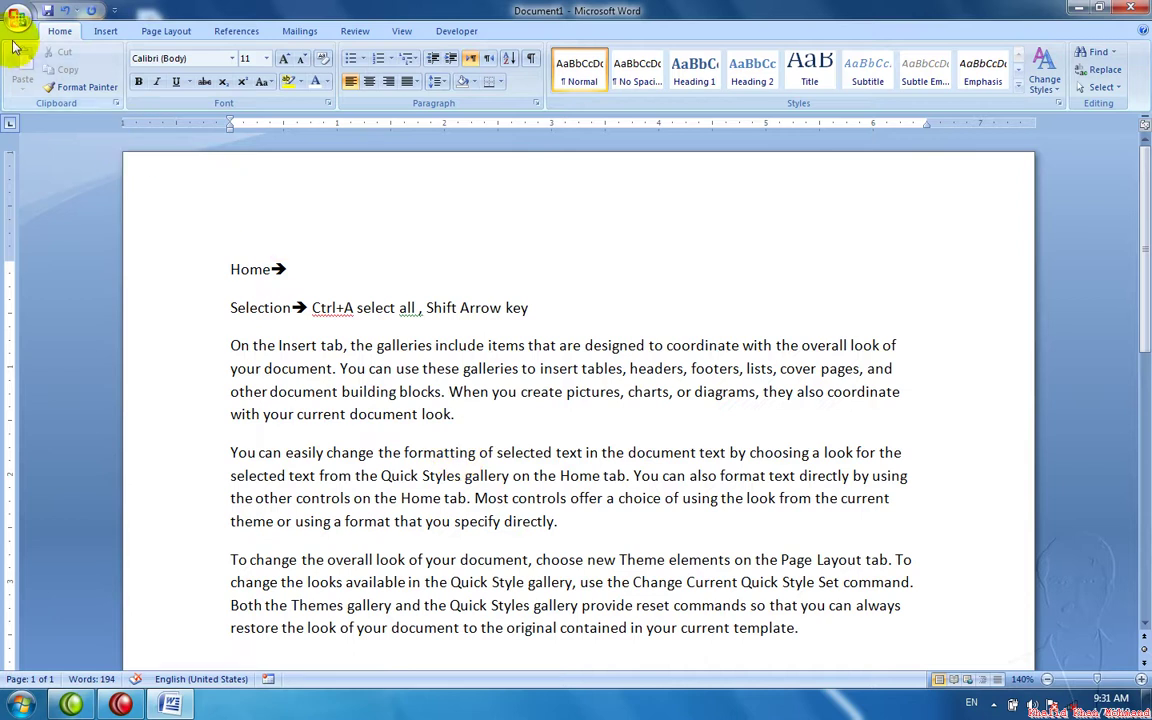
Select the first sample paragraph, then the Home and Selection note lines.
{"action": "mouse_move", "coordinate": [403, 452]}
{"action": "left_mouse_down"}
{"action": "mouse_move", "coordinate": [342, 391]}
{"action": "mouse_move", "coordinate": [290, 365]}
{"action": "left_mouse_up"}
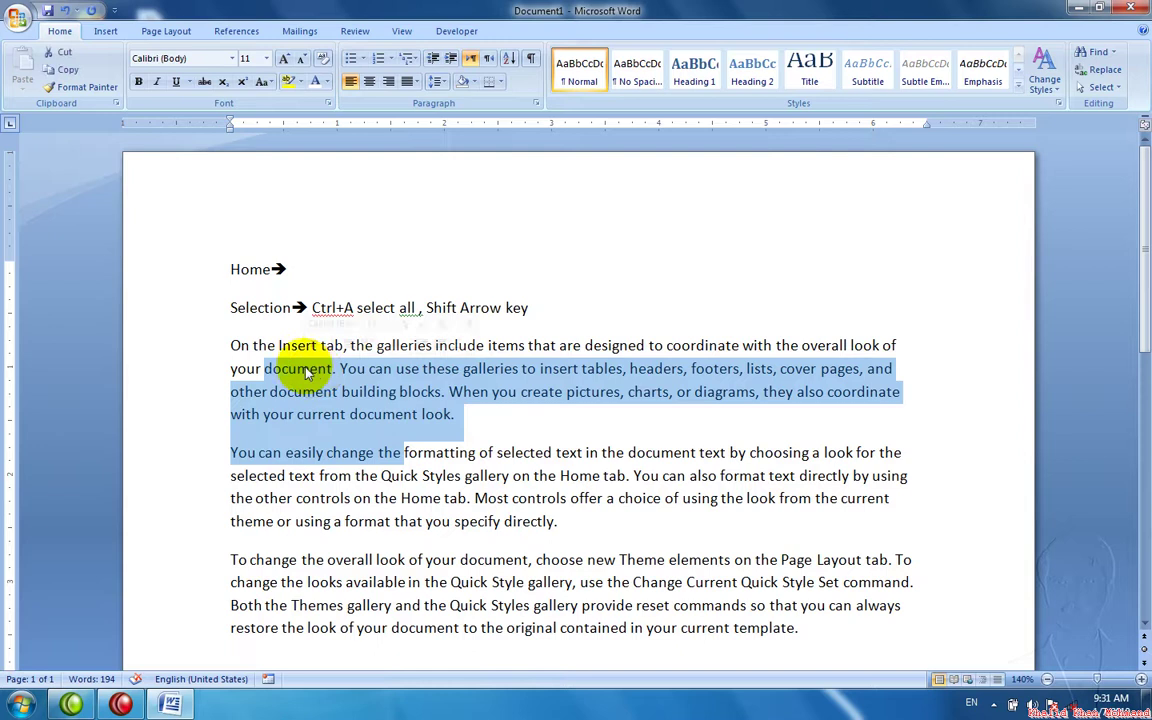
{"action": "left_click", "coordinate": [291, 367]}
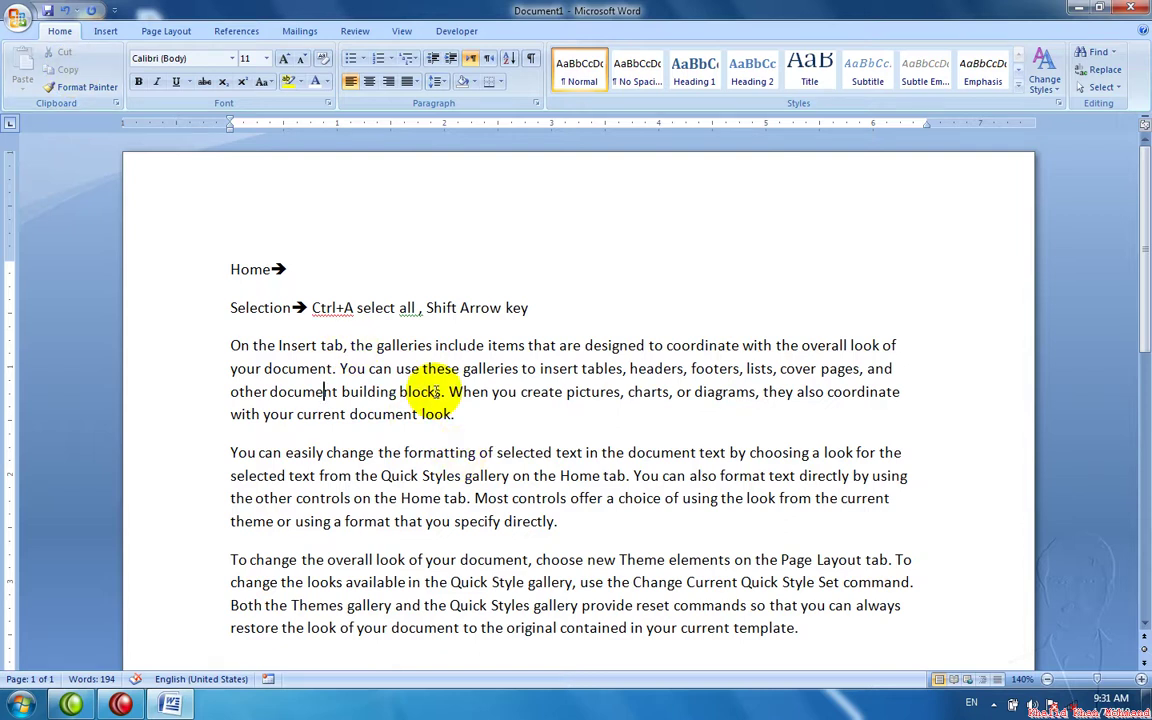
{"action": "left_click_drag", "start_coordinate": [456, 413], "coordinate": [230, 350]}
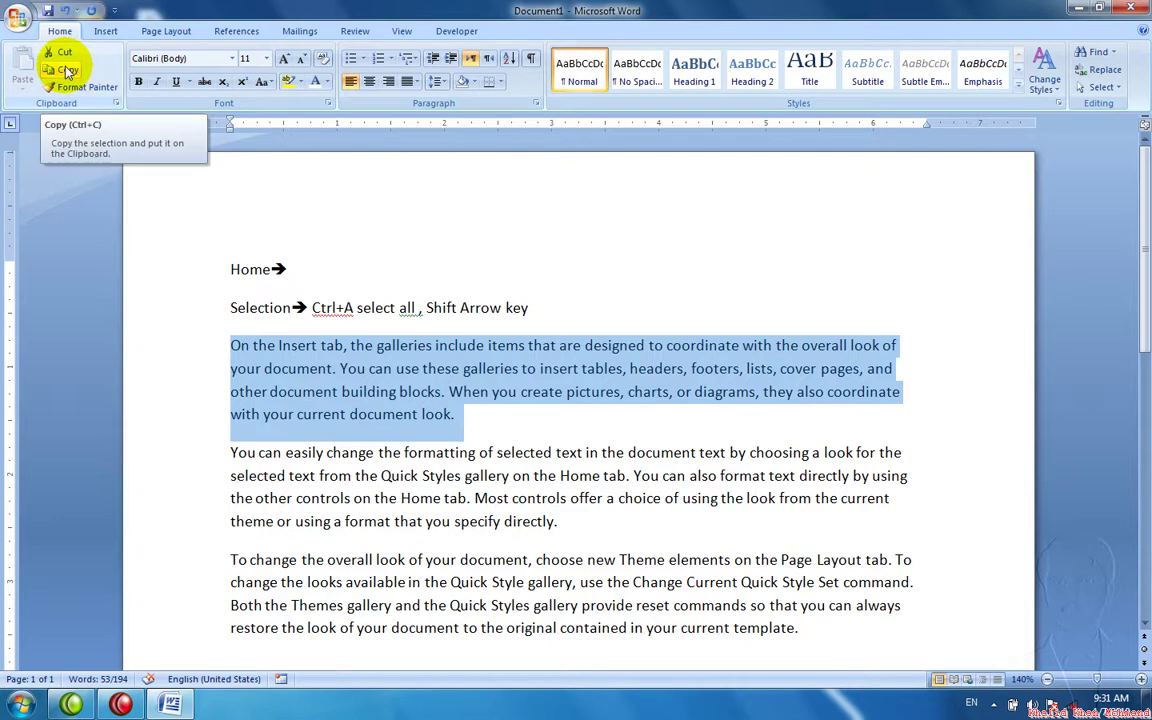
{"action": "left_click", "coordinate": [67, 71]}
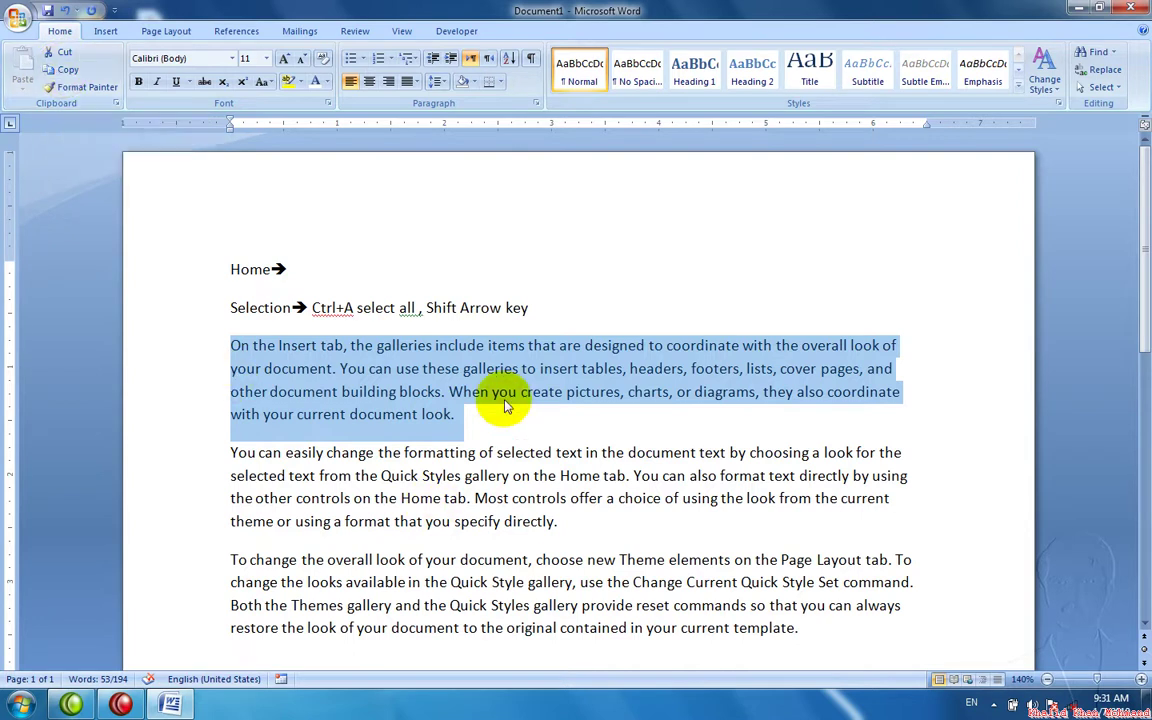
{"action": "left_click_drag", "start_coordinate": [528, 308], "coordinate": [263, 265]}
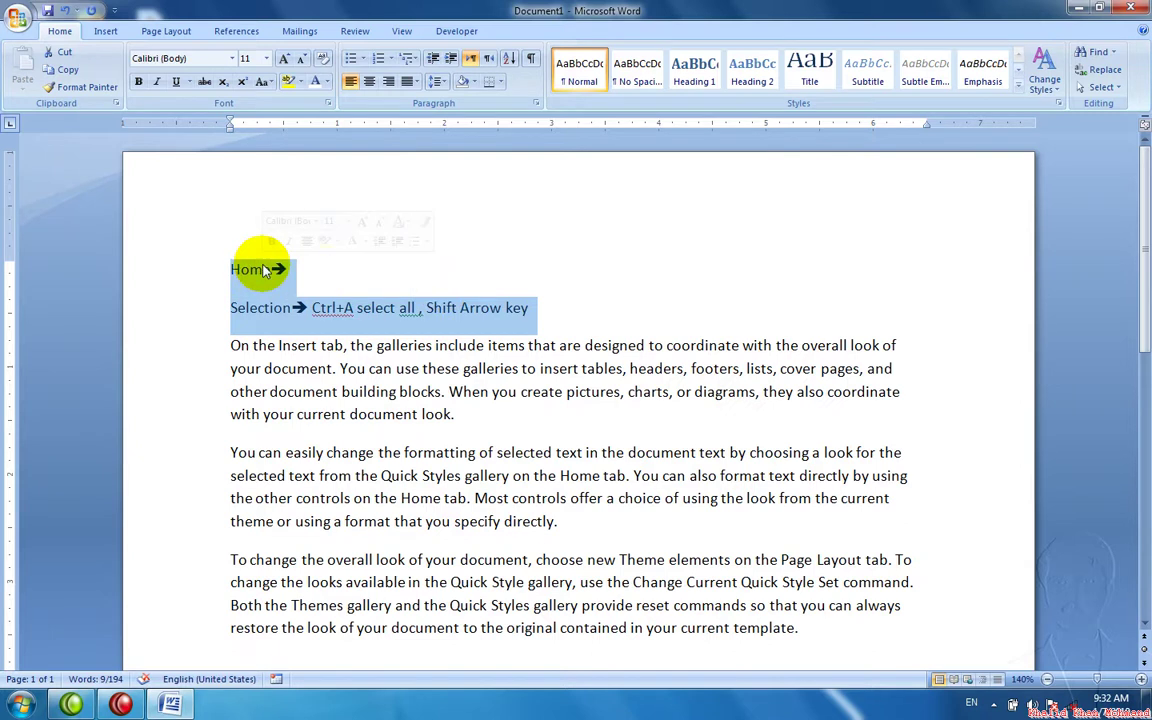
{"action": "left_click", "coordinate": [297, 304]}
Select both note lines, undo the accidental equals-sign overtyping, and copy them.
{"action": "left_click", "coordinate": [550, 310]}
{"action": "key", "text": "shift+Left"}
{"action": "key", "text": "shift+Left"}
{"action": "key", "text": "shift+Left"}
{"action": "key", "text": "shift+Left"}
{"action": "key", "text": "shift+Left"}
{"action": "key", "text": "shift+Left"}
{"action": "key", "text": "shift+Left"}
{"action": "key", "text": "shift+Left"}
{"action": "key", "text": "shift+Left"}
{"action": "key", "text": "shift+Up"}
{"action": "key", "text": "shift+Left"}
{"action": "key", "text": "shift+Left"}
{"action": "key", "text": "shift+Left"}
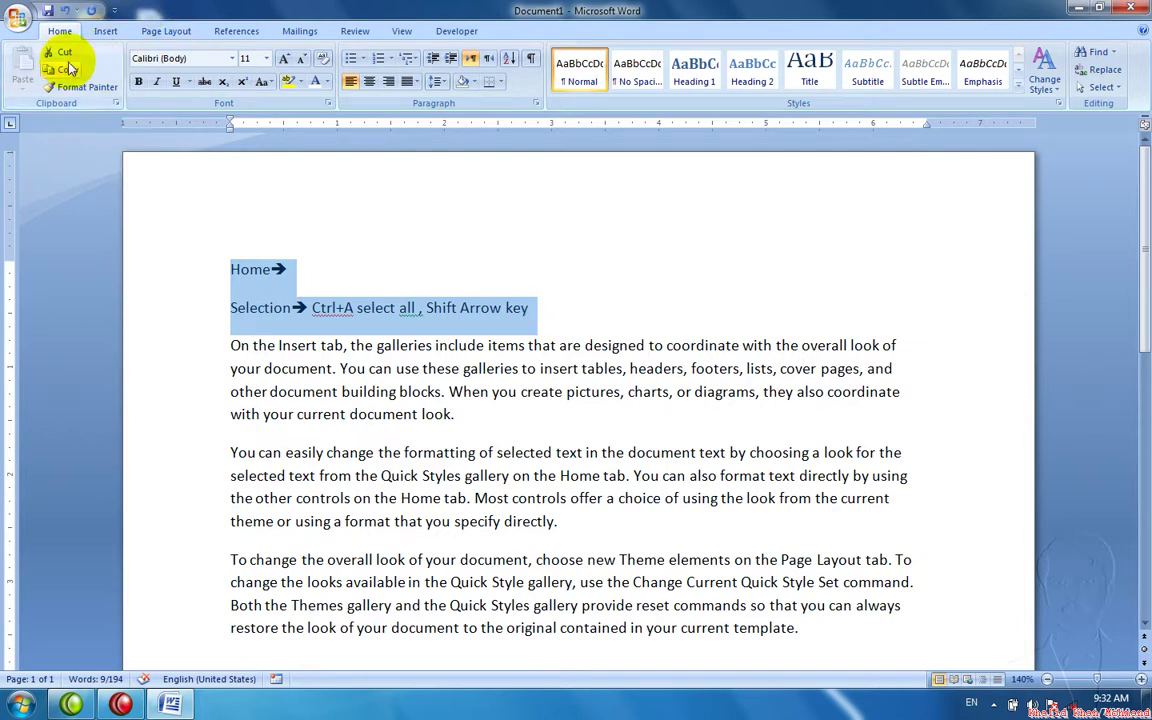
{"action": "left_click", "coordinate": [66, 72]}
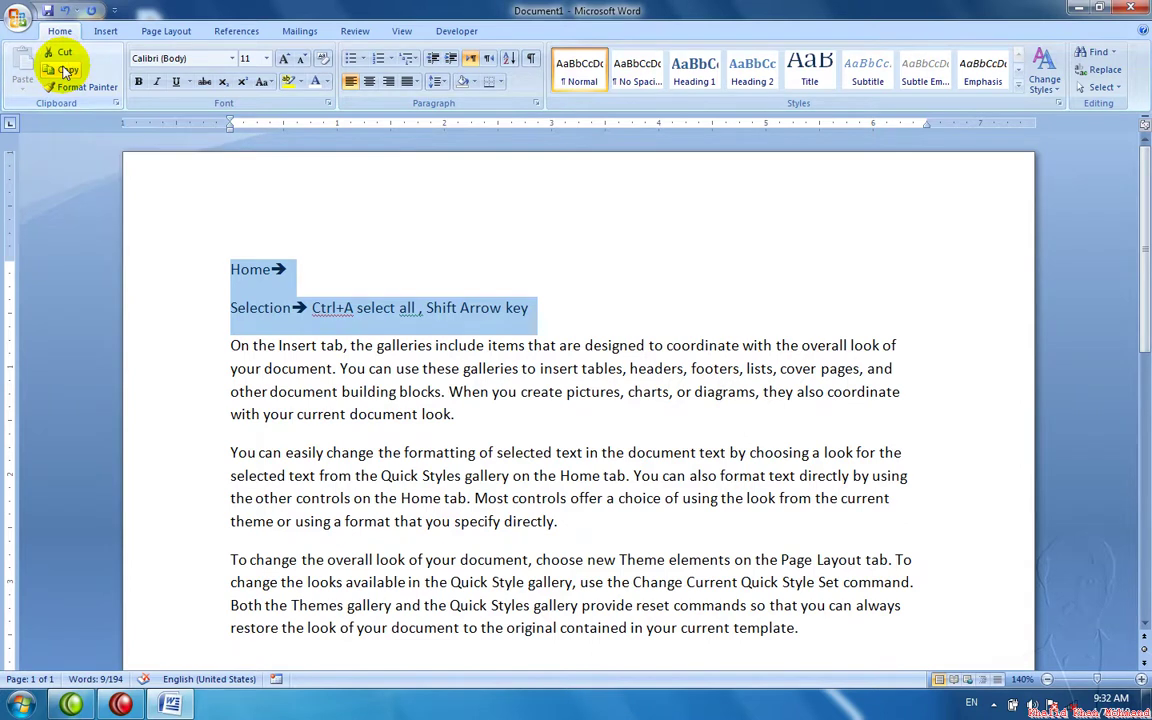
{"action": "type", "text": "=============="}
{"action": "key", "text": "super+equal"}
{"action": "type", "text": "==="}
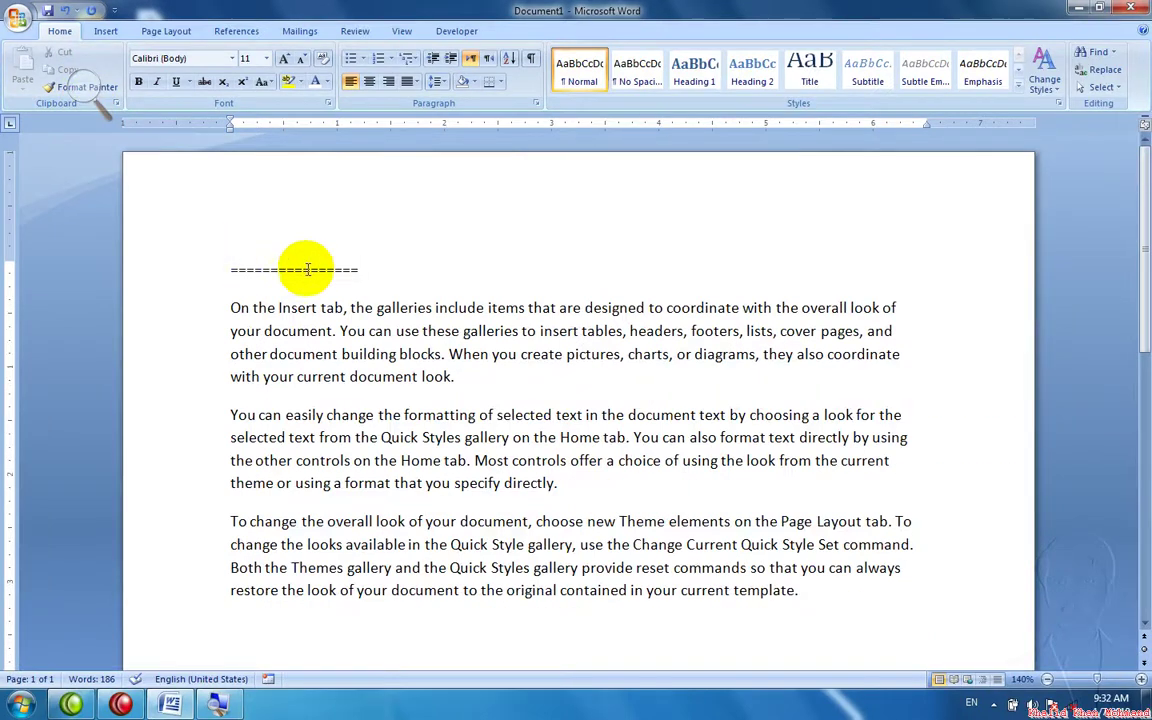
{"action": "key", "text": "BackSpace"}
{"action": "key", "text": "BackSpace"}
{"action": "key", "text": "BackSpace"}
{"action": "key", "text": "ctrl+z"}
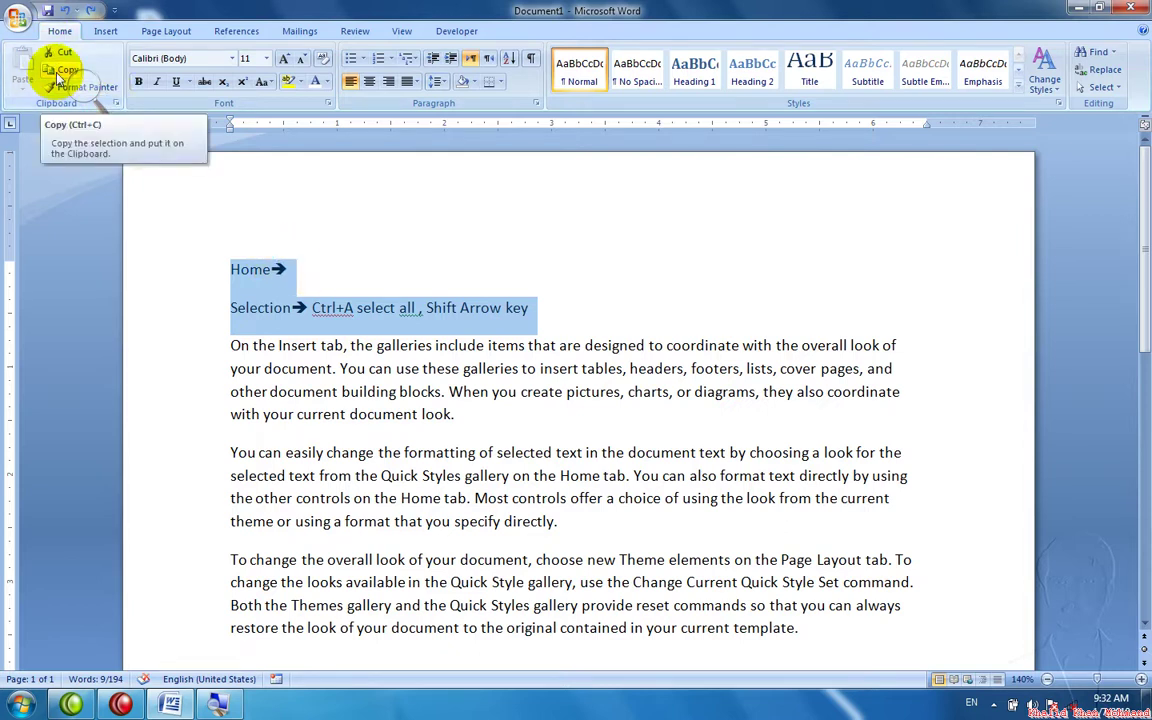
{"action": "left_click", "coordinate": [62, 72]}
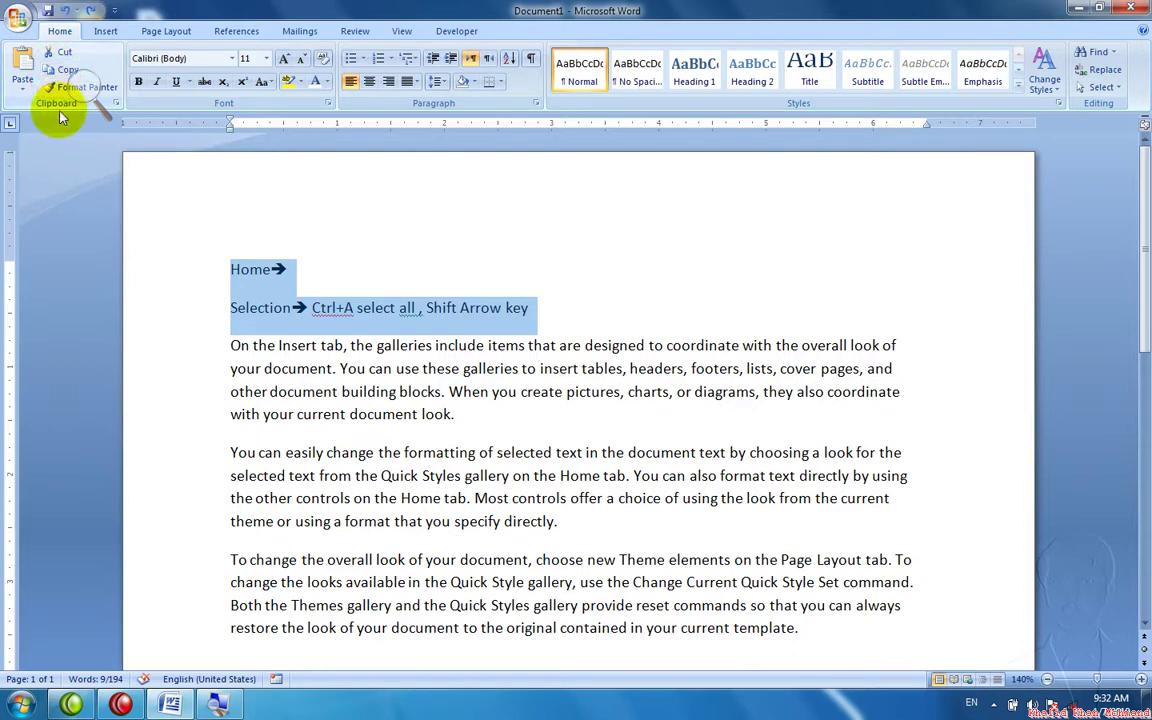
Show the Clipboard pane and copy the Quick Styles formatting paragraph.
{"action": "left_click", "coordinate": [116, 104]}
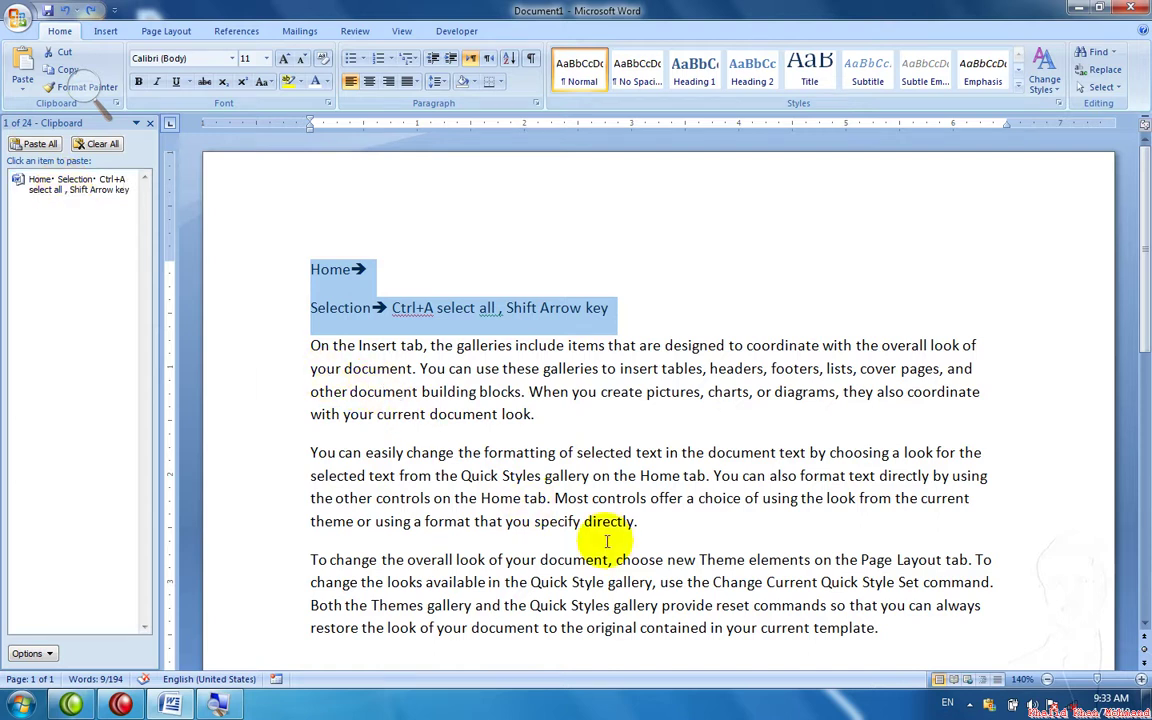
{"action": "mouse_move", "coordinate": [640, 521]}
{"action": "left_mouse_down"}
{"action": "mouse_move", "coordinate": [492, 478]}
{"action": "mouse_move", "coordinate": [300, 454]}
{"action": "left_mouse_up"}
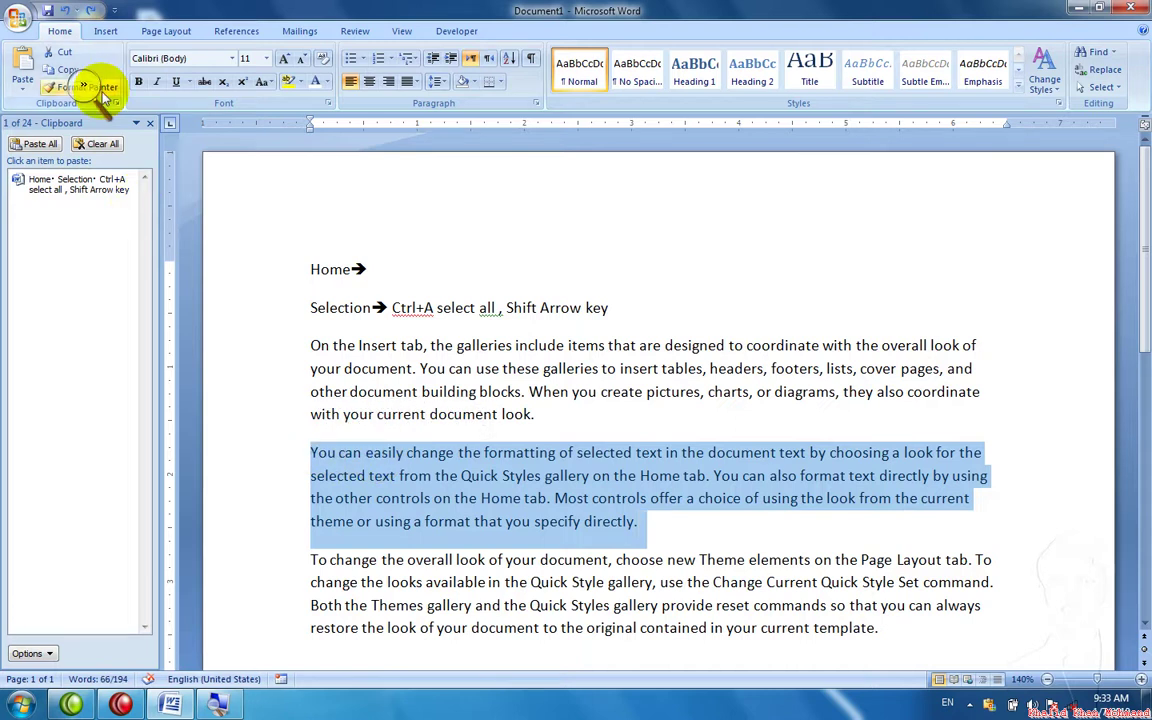
{"action": "left_click", "coordinate": [57, 70]}
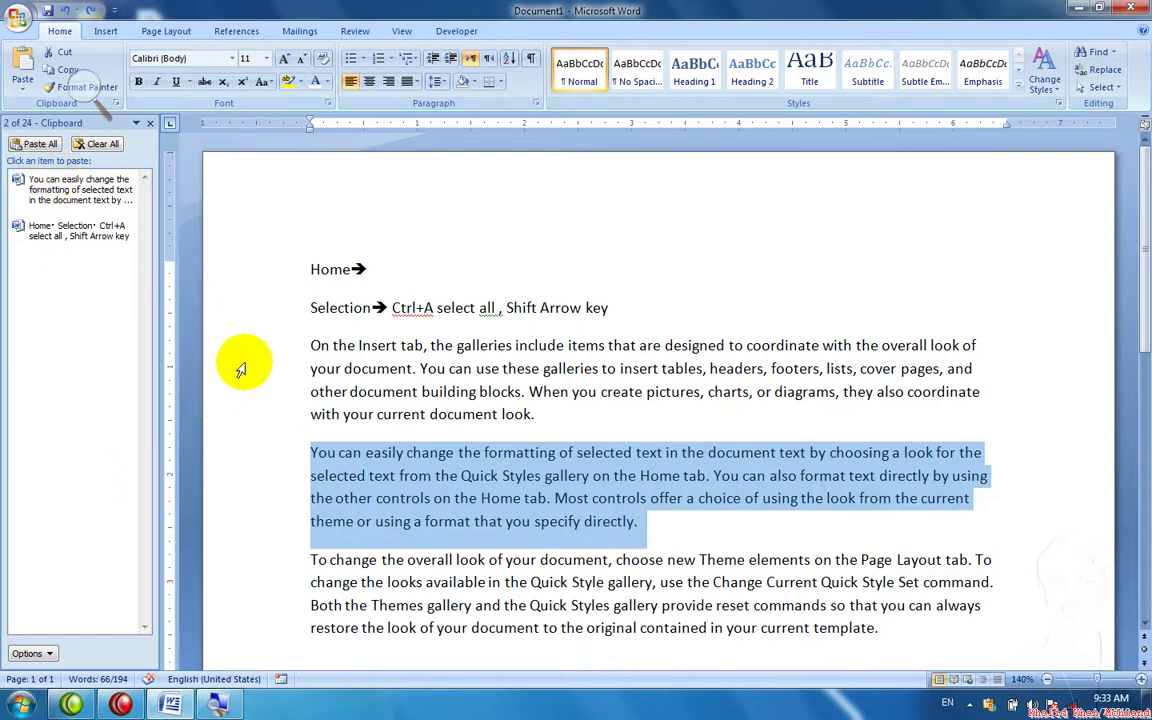
Paste the formatting paragraph and Home/Selection notes after the Insert tab paragraph, then type 'Ctl+C copy'.
{"action": "left_click", "coordinate": [313, 438]}
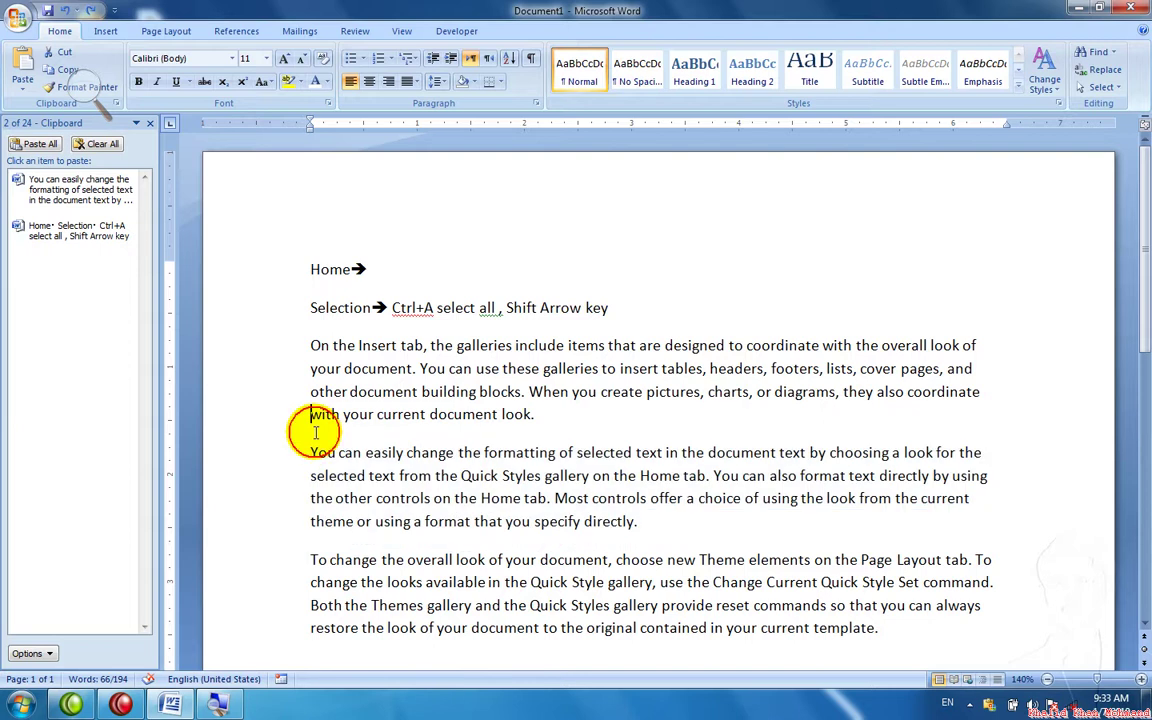
{"action": "key", "text": "Return"}
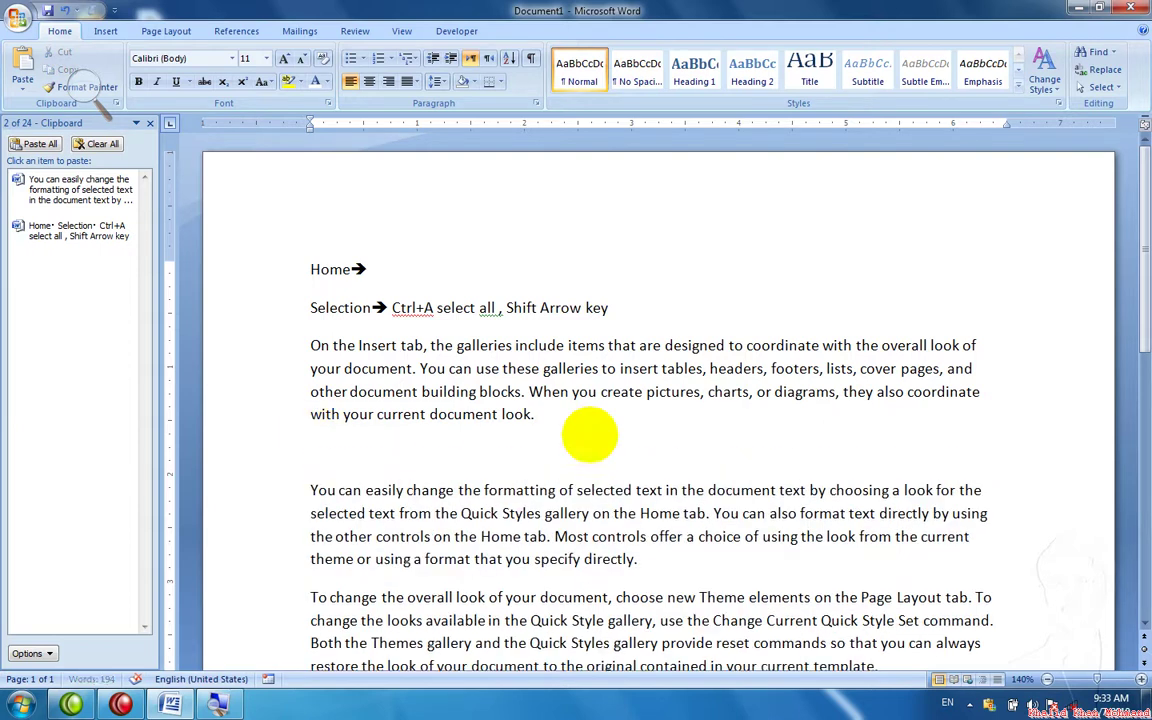
{"action": "left_click", "coordinate": [77, 196]}
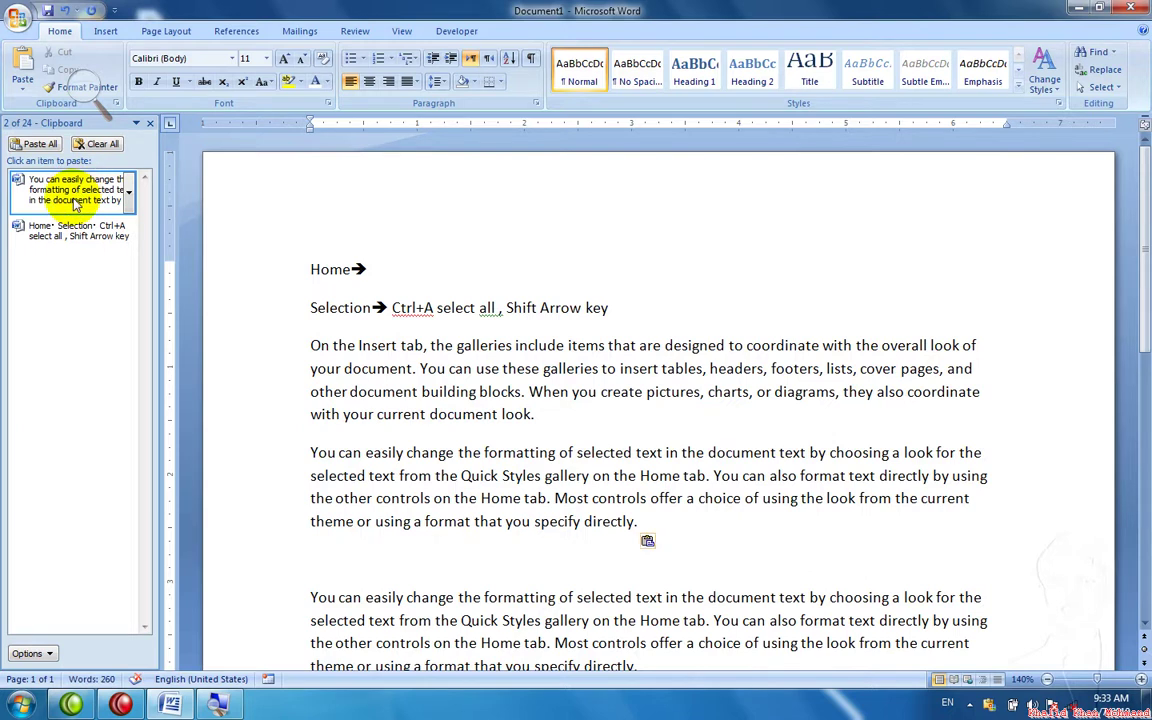
{"action": "left_click", "coordinate": [85, 250]}
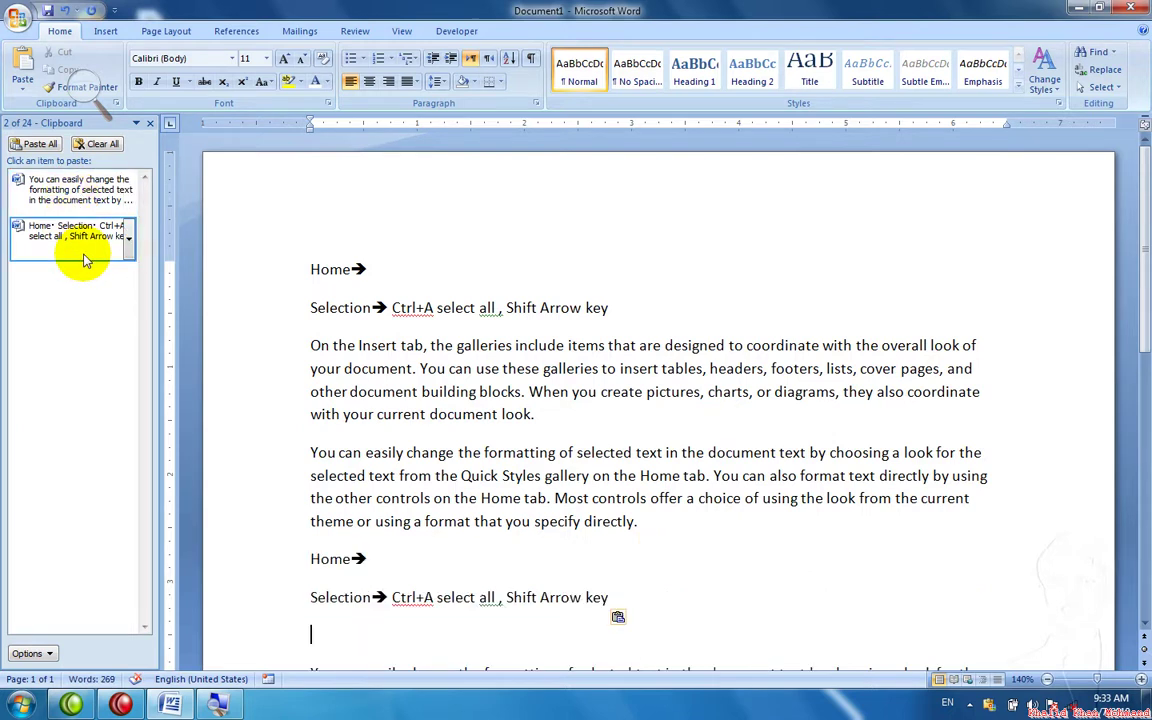
{"action": "left_click", "coordinate": [150, 123]}
{"action": "key", "text": "Return"}
{"action": "type", "text": "Ctl+C co"}
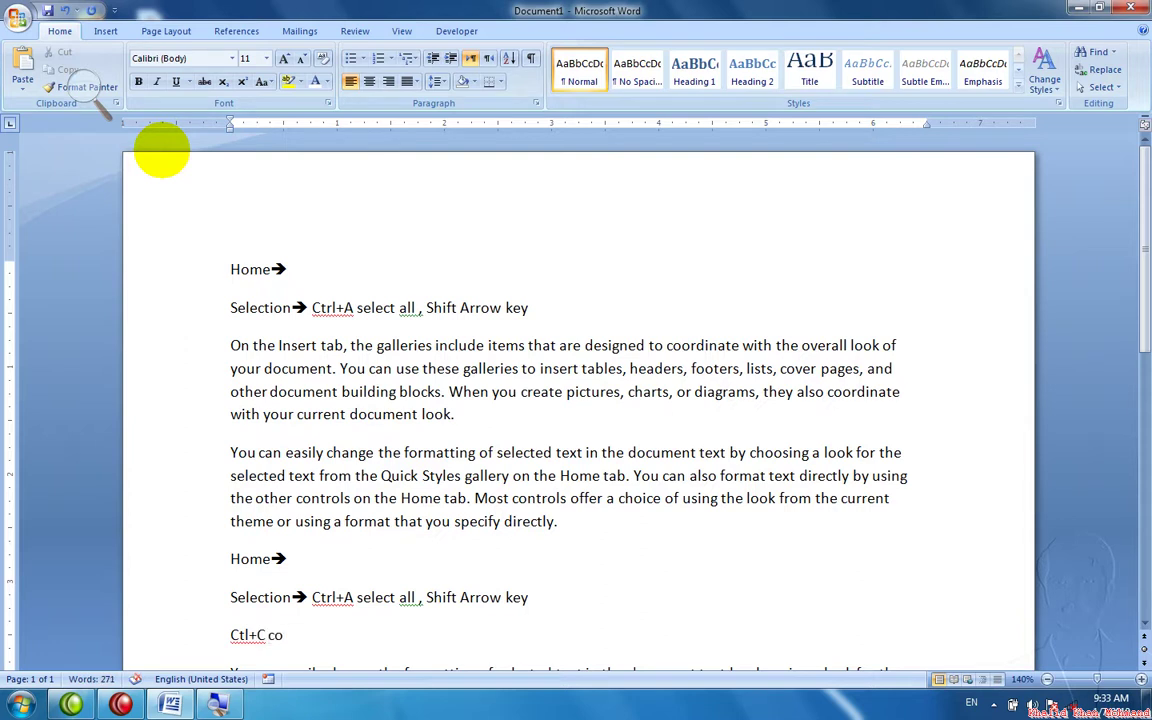
{"action": "type", "text": "py"}
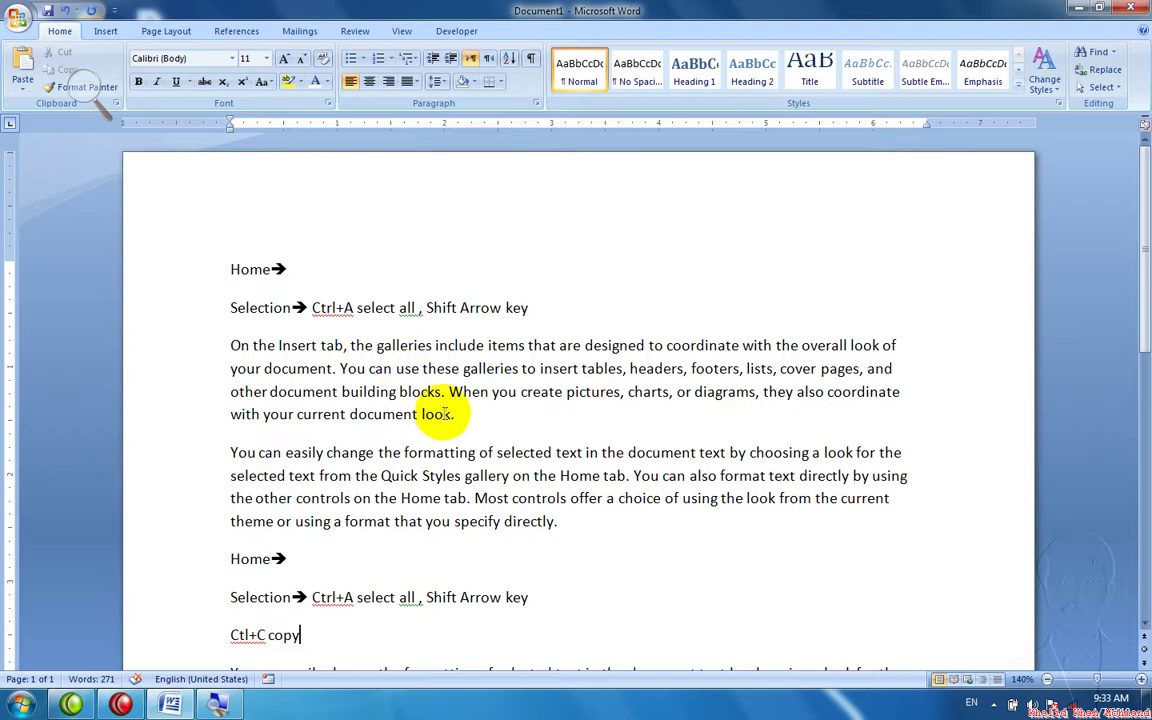
Select the Insert tab paragraph, then the Home through Ctl+C copy note lines.
{"action": "left_click_drag", "start_coordinate": [446, 414], "coordinate": [175, 345]}
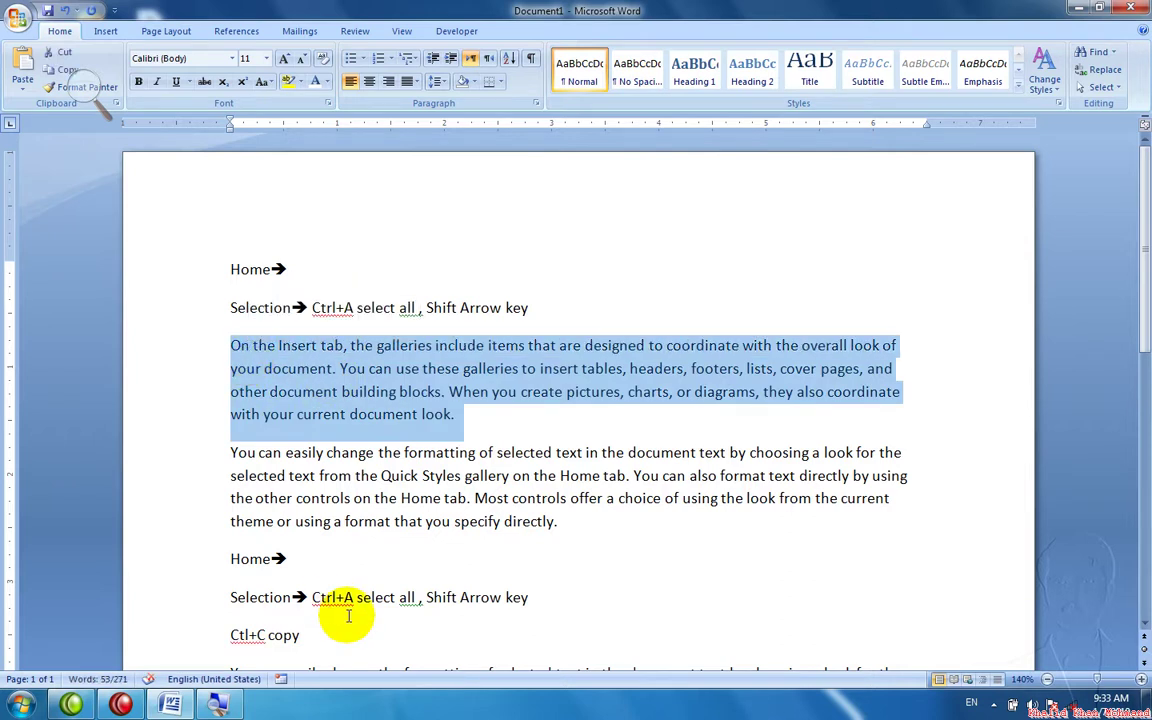
{"action": "left_click_drag", "start_coordinate": [300, 636], "coordinate": [236, 572]}
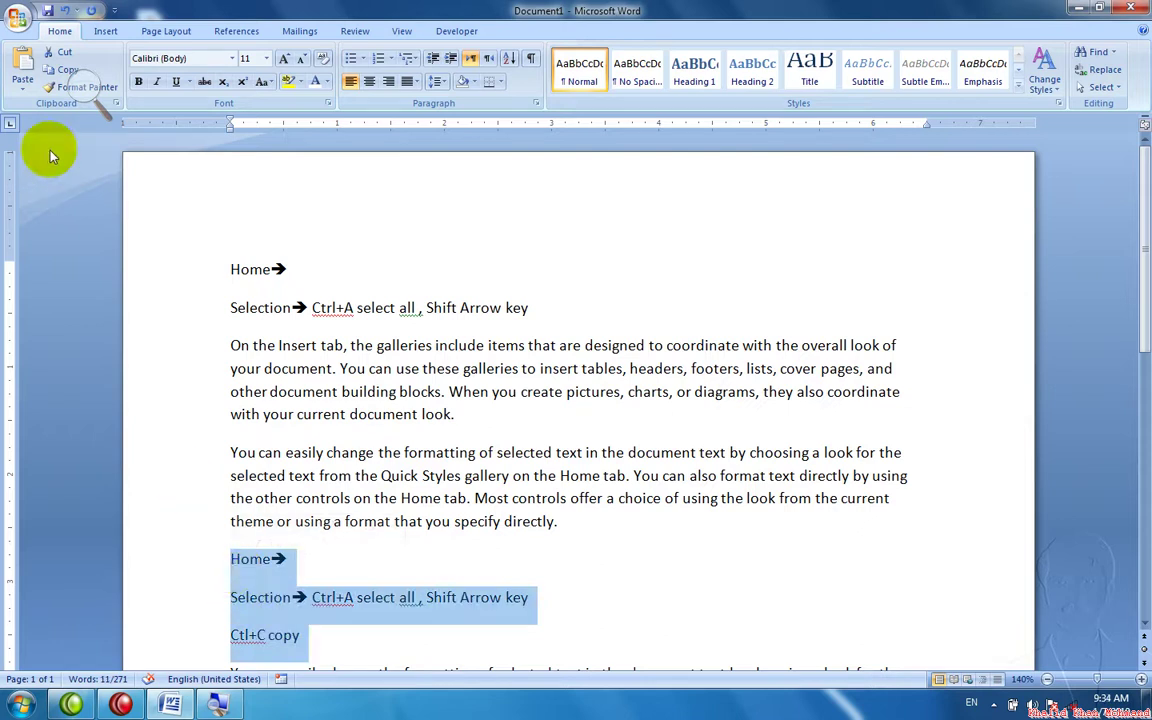
Cut the three note lines and paste them onto a new page 2 after a page break.
{"action": "left_click", "coordinate": [50, 55]}
{"action": "scroll", "coordinate": [57, 65], "scroll_direction": "down", "scroll_amount": 2}
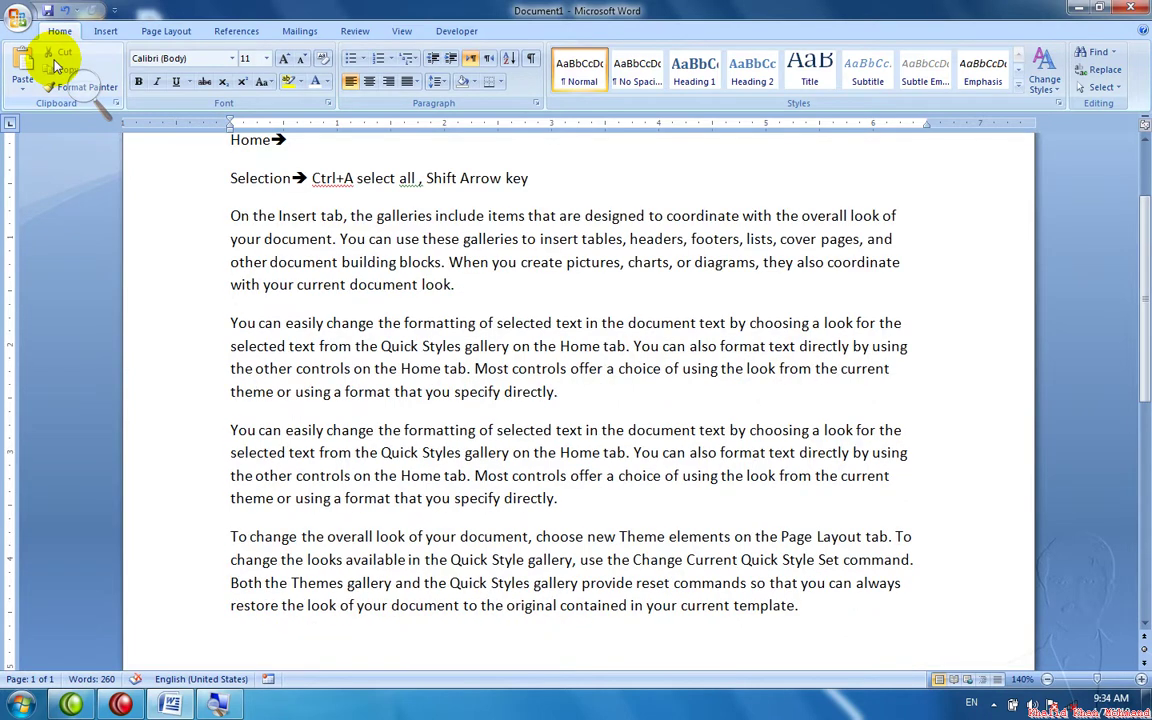
{"action": "key", "text": "ctrl+Return"}
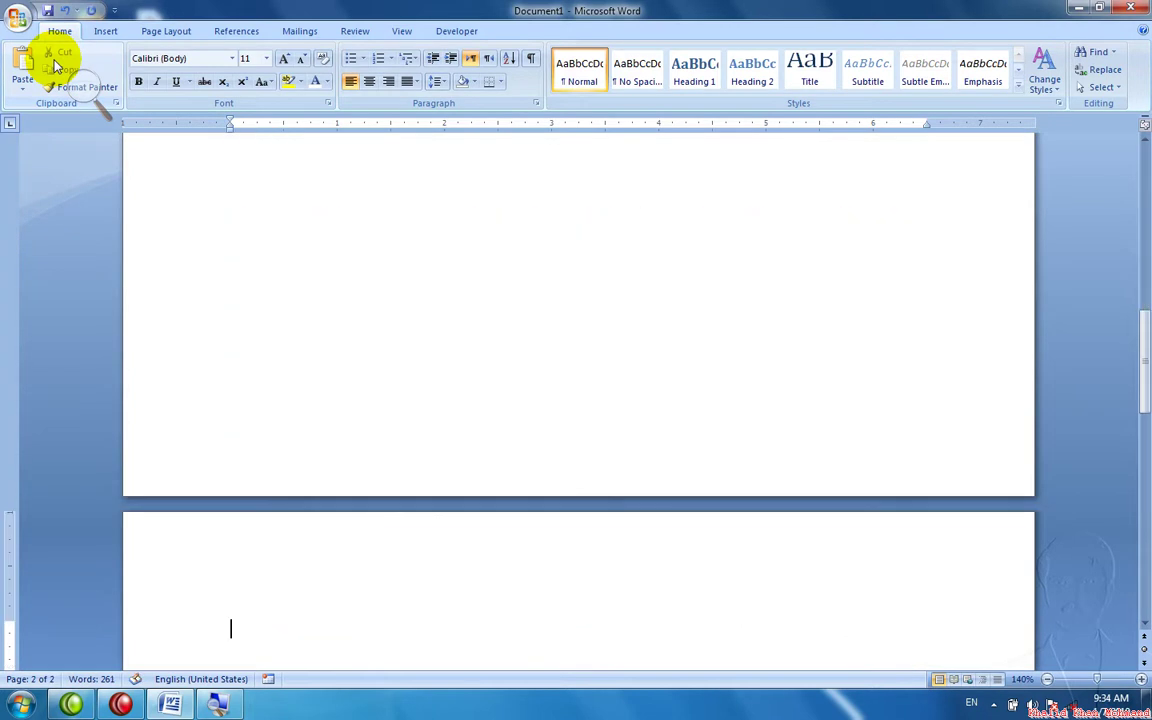
{"action": "key", "text": "ctrl+v"}
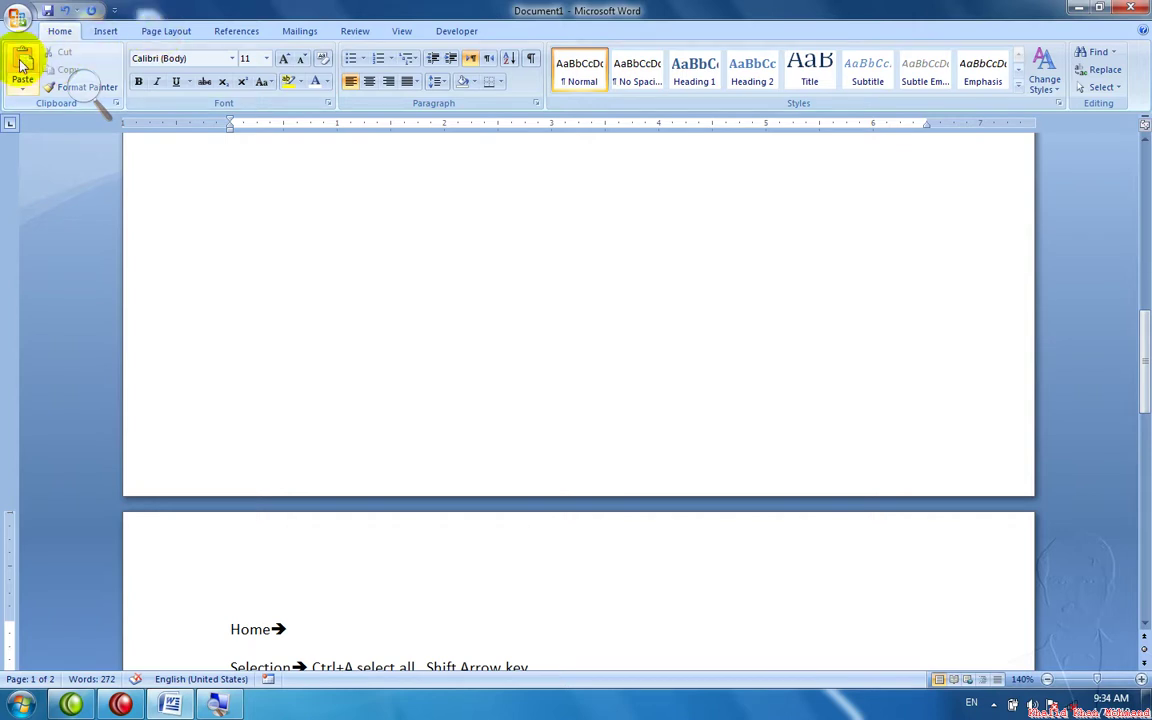
{"action": "scroll", "coordinate": [476, 573], "scroll_direction": "down", "scroll_amount": 1}
{"action": "scroll", "coordinate": [478, 575], "scroll_direction": "down", "scroll_amount": 1}
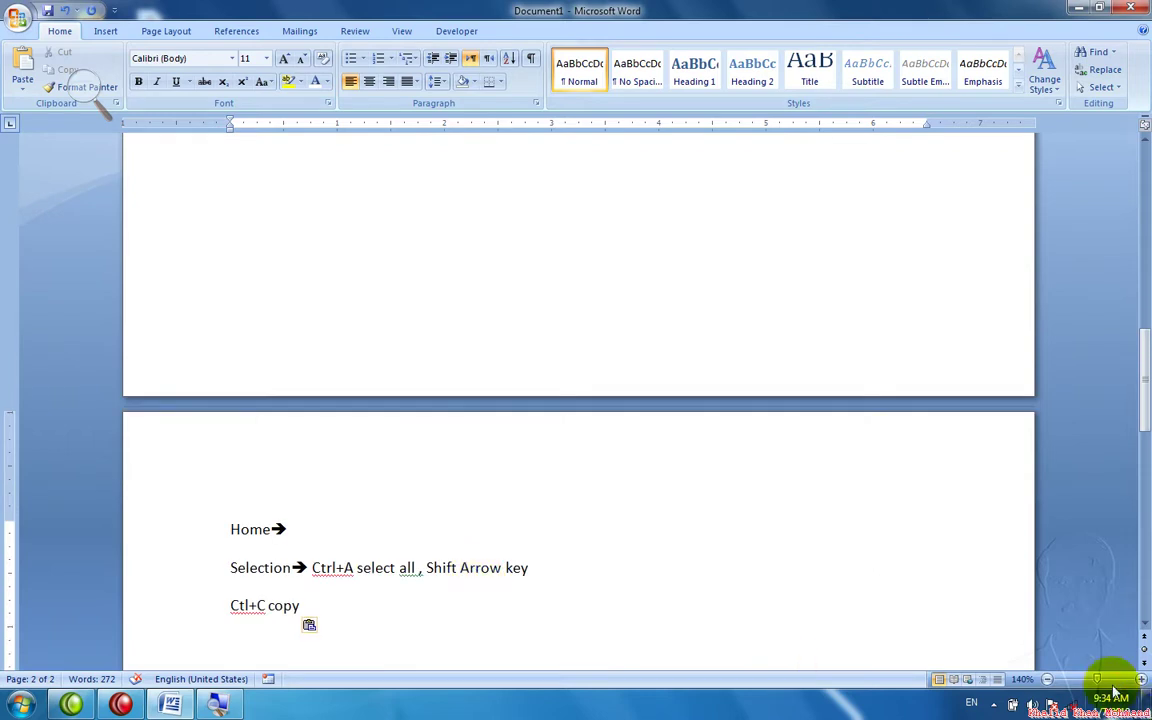
{"action": "left_click_drag", "start_coordinate": [1140, 418], "coordinate": [1140, 200]}
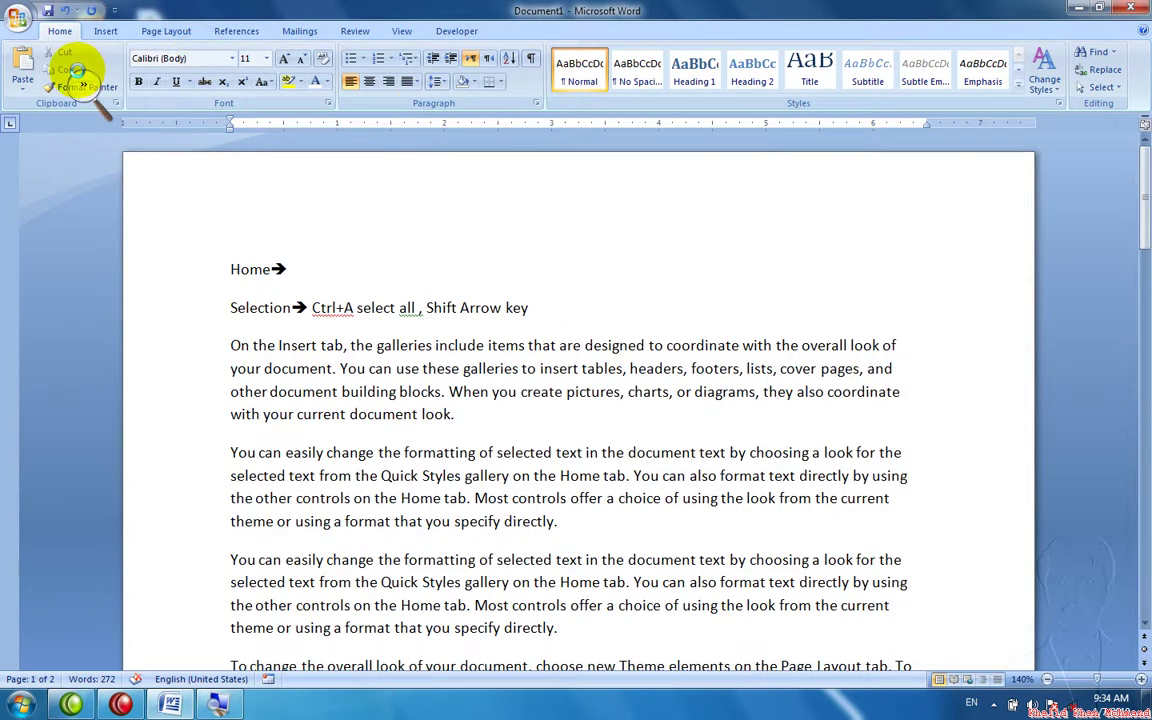
{"action": "left_click", "coordinate": [292, 497]}
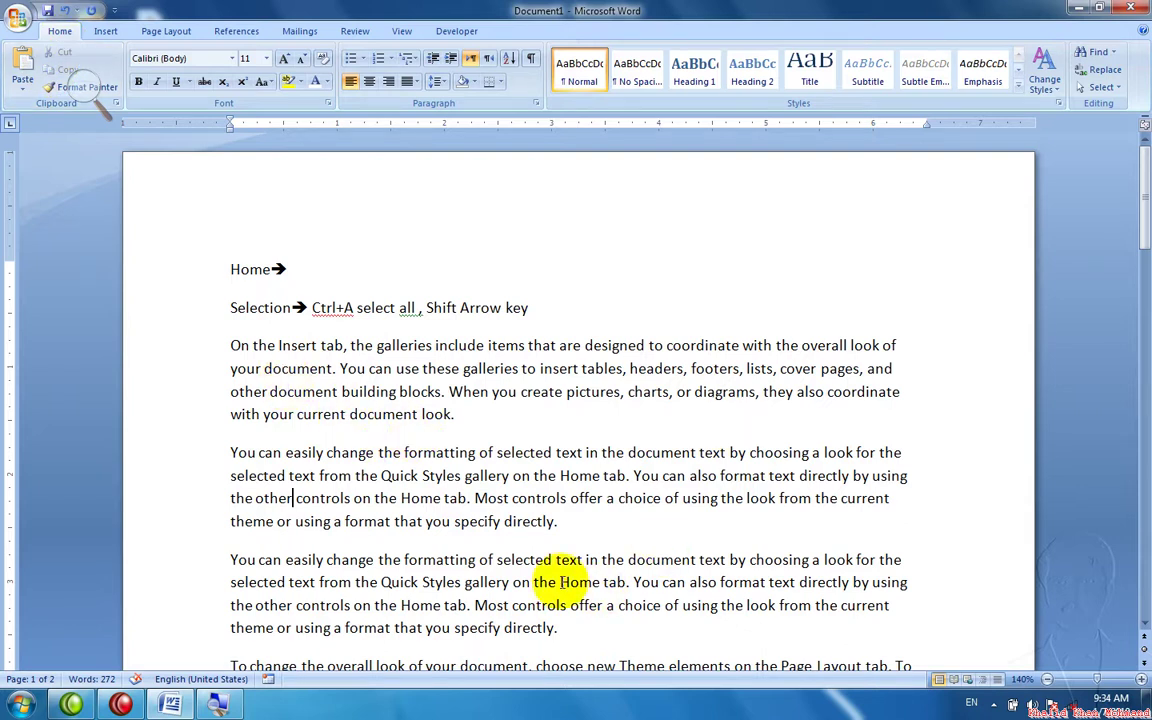
Cut both 'You can easily change the formatting' paragraphs from page 1.
{"action": "mouse_move", "coordinate": [569, 627]}
{"action": "left_mouse_down"}
{"action": "mouse_move", "coordinate": [300, 476]}
{"action": "mouse_move", "coordinate": [230, 452]}
{"action": "left_mouse_up"}
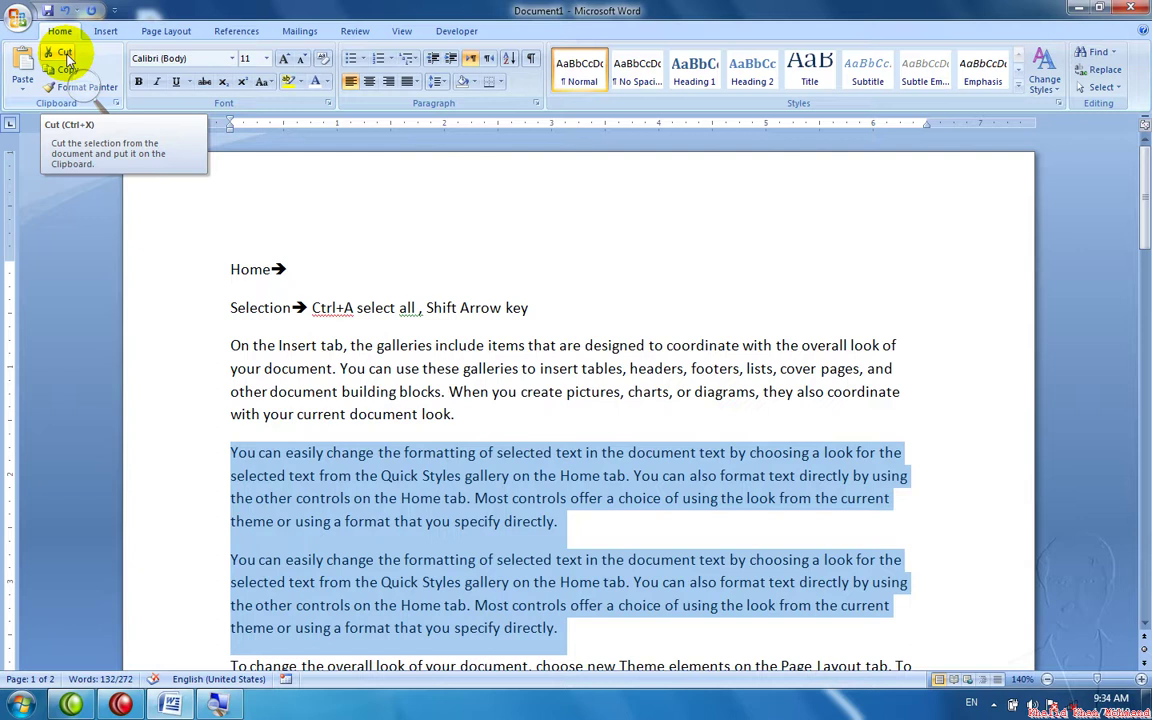
{"action": "left_click", "coordinate": [67, 57]}
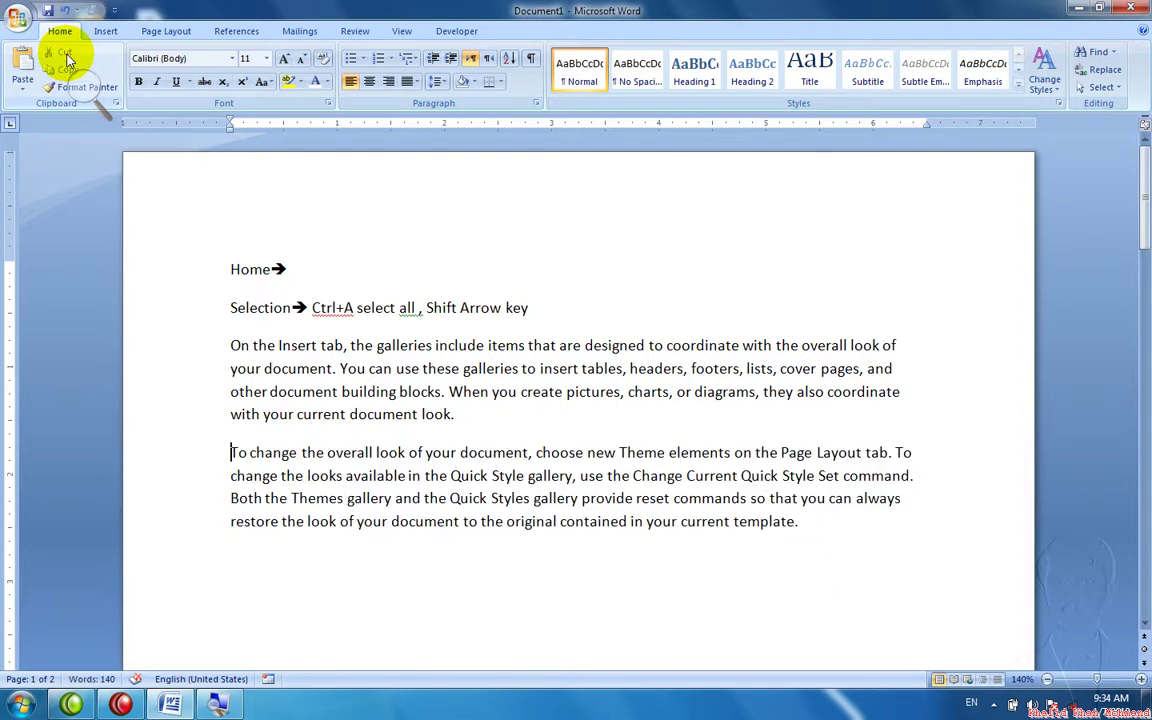
{"action": "left_click", "coordinate": [115, 103]}
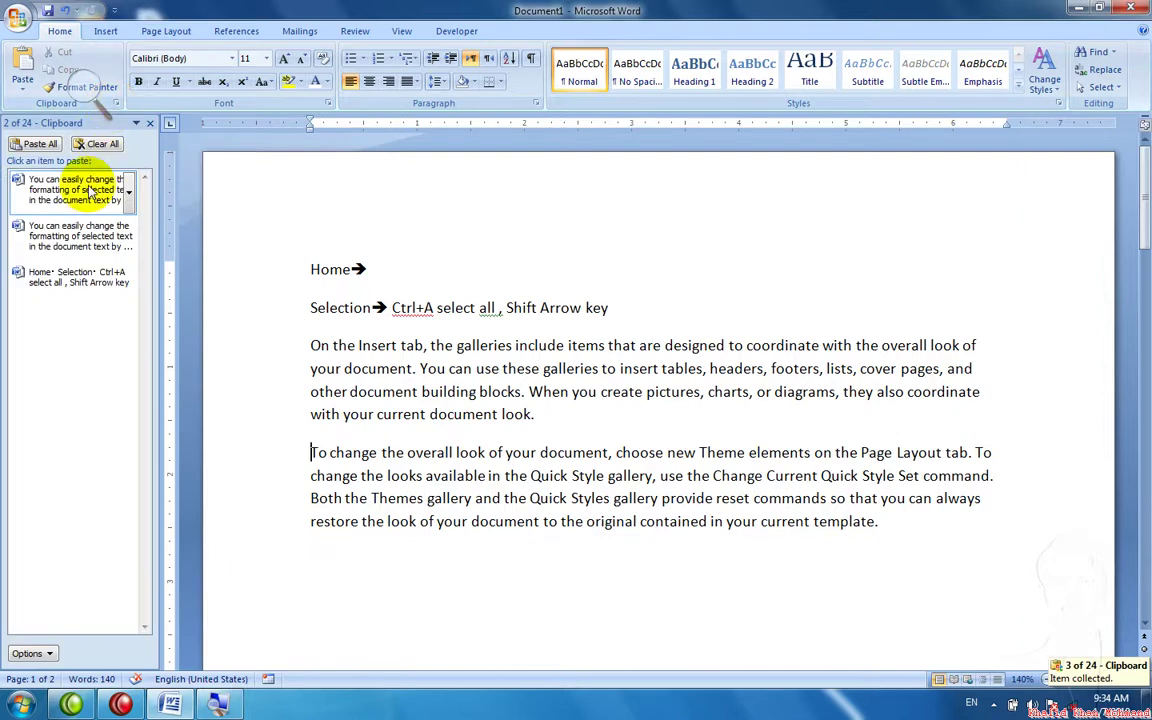
Hide the Clipboard pane and go to the empty line below 'Ctl+C copy' on page 2.
{"action": "left_click", "coordinate": [150, 124]}
{"action": "left_click_drag", "start_coordinate": [1143, 224], "coordinate": [1111, 450]}
{"action": "left_click", "coordinate": [352, 523]}
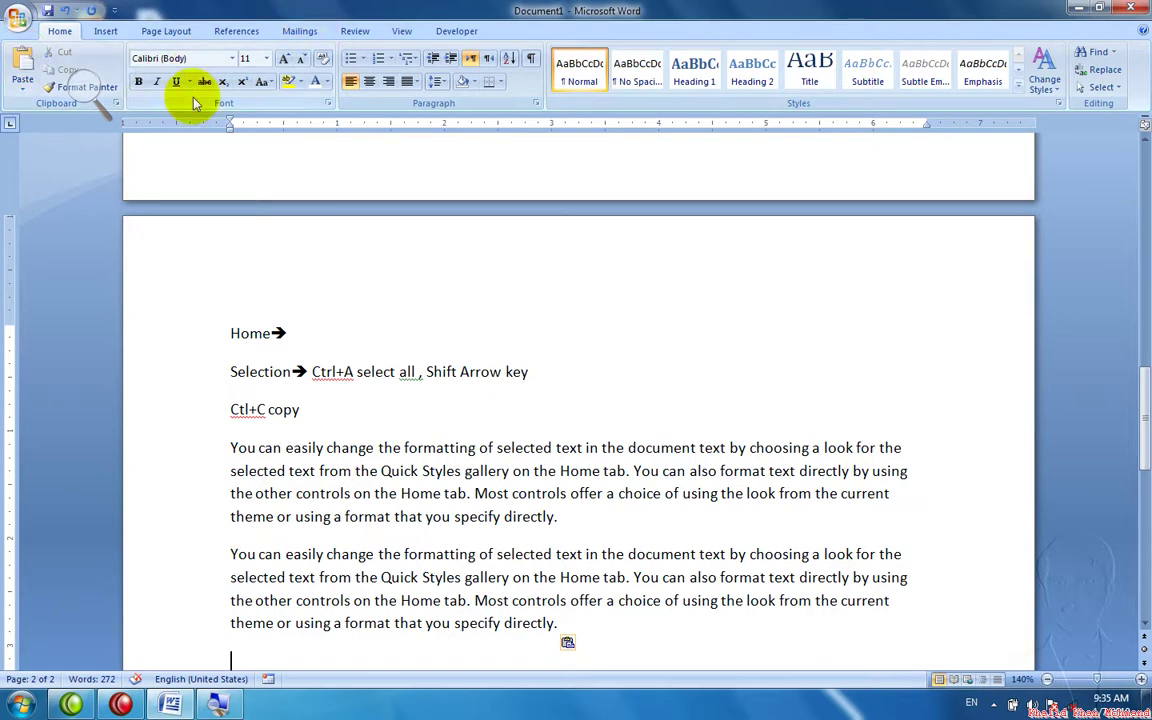
Select the three page-2 notes and enlarge them with Grow Font and the Font Size list.
{"action": "left_click_drag", "start_coordinate": [302, 410], "coordinate": [236, 334]}
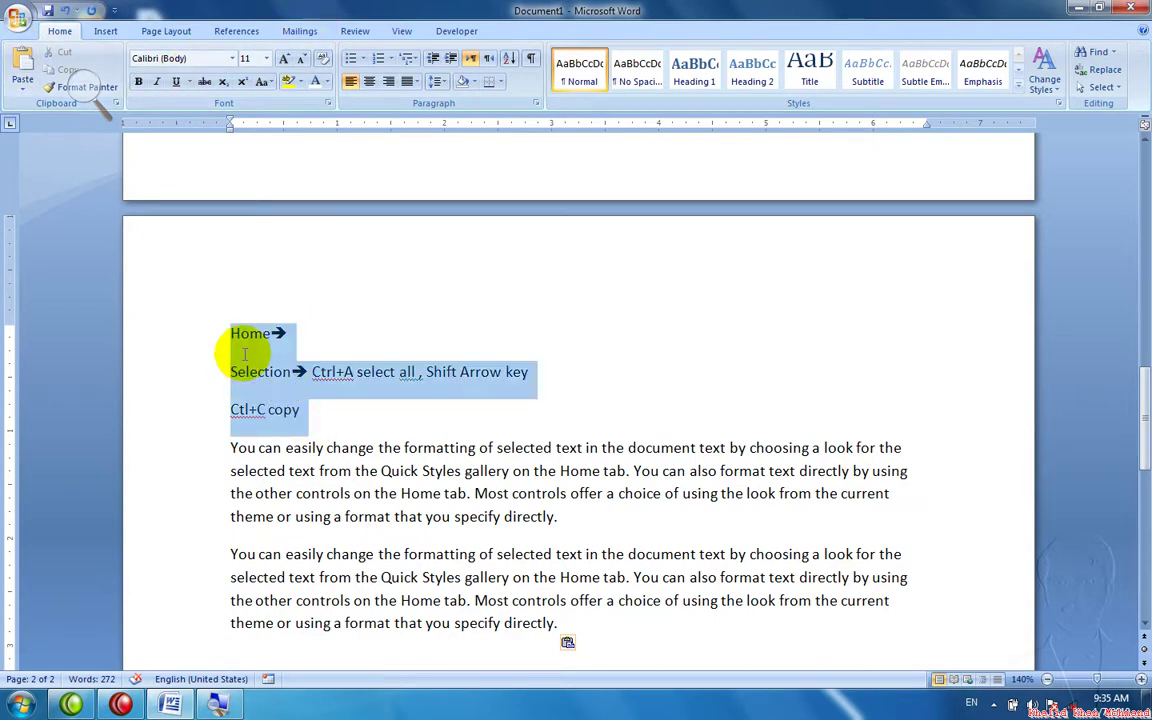
{"action": "left_click", "coordinate": [199, 57]}
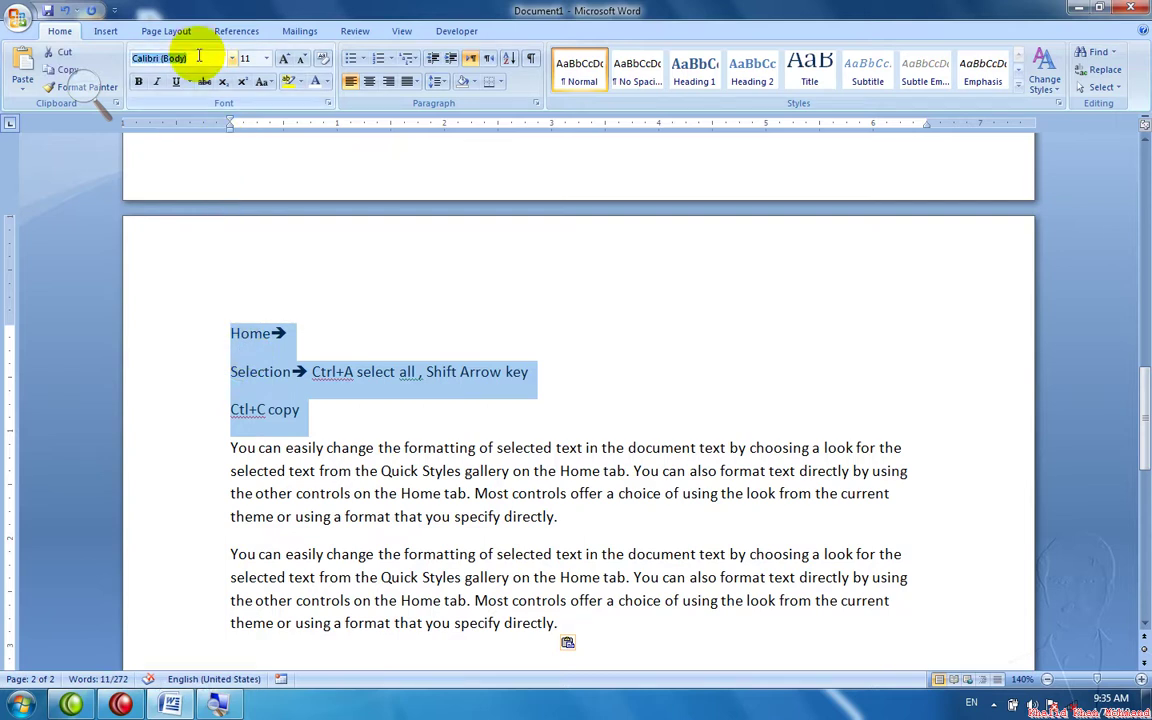
{"action": "left_click", "coordinate": [285, 60]}
{"action": "left_click", "coordinate": [285, 60]}
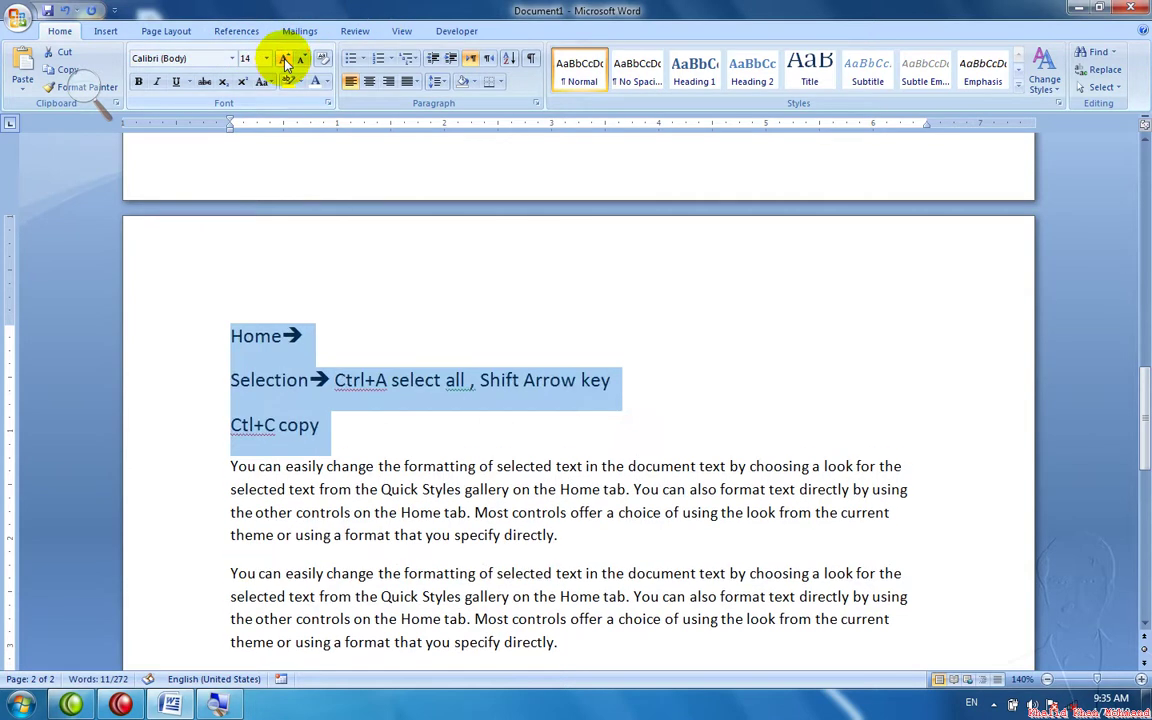
{"action": "left_click", "coordinate": [266, 58]}
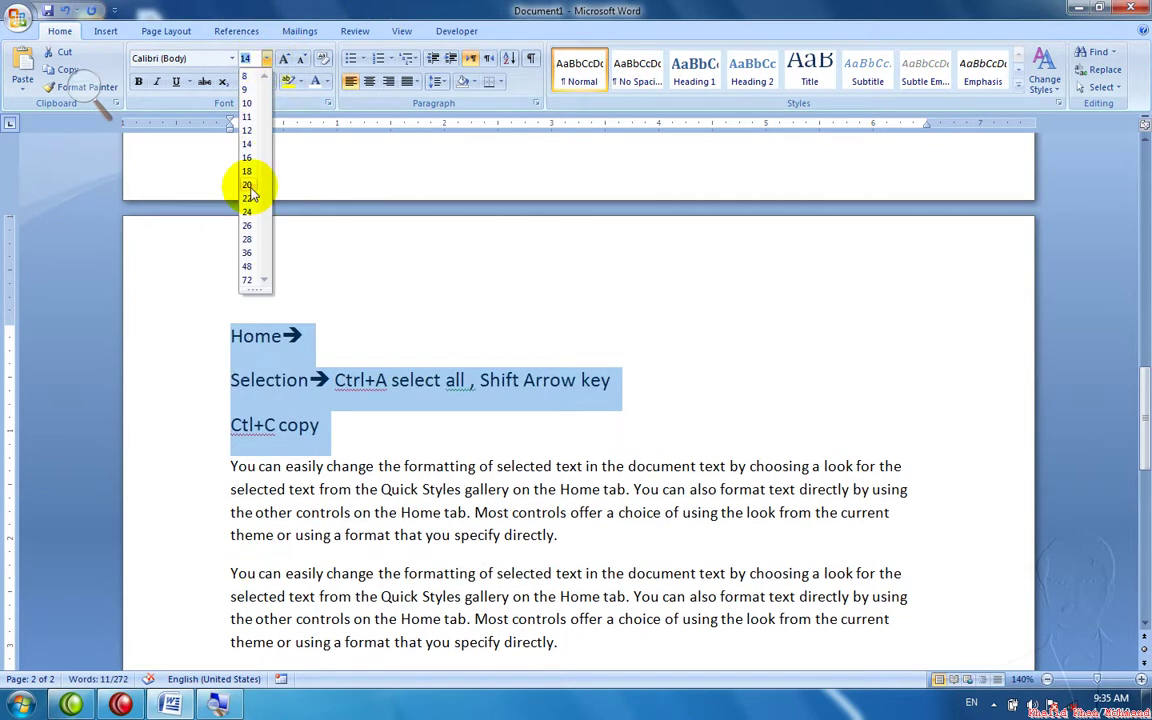
{"action": "left_click", "coordinate": [248, 186]}
Fine-tune the notes' size with Grow/Shrink Font and Ctrl+Shift+>/<.
{"action": "left_click", "coordinate": [285, 58]}
{"action": "left_click", "coordinate": [302, 58]}
{"action": "left_click", "coordinate": [302, 58]}
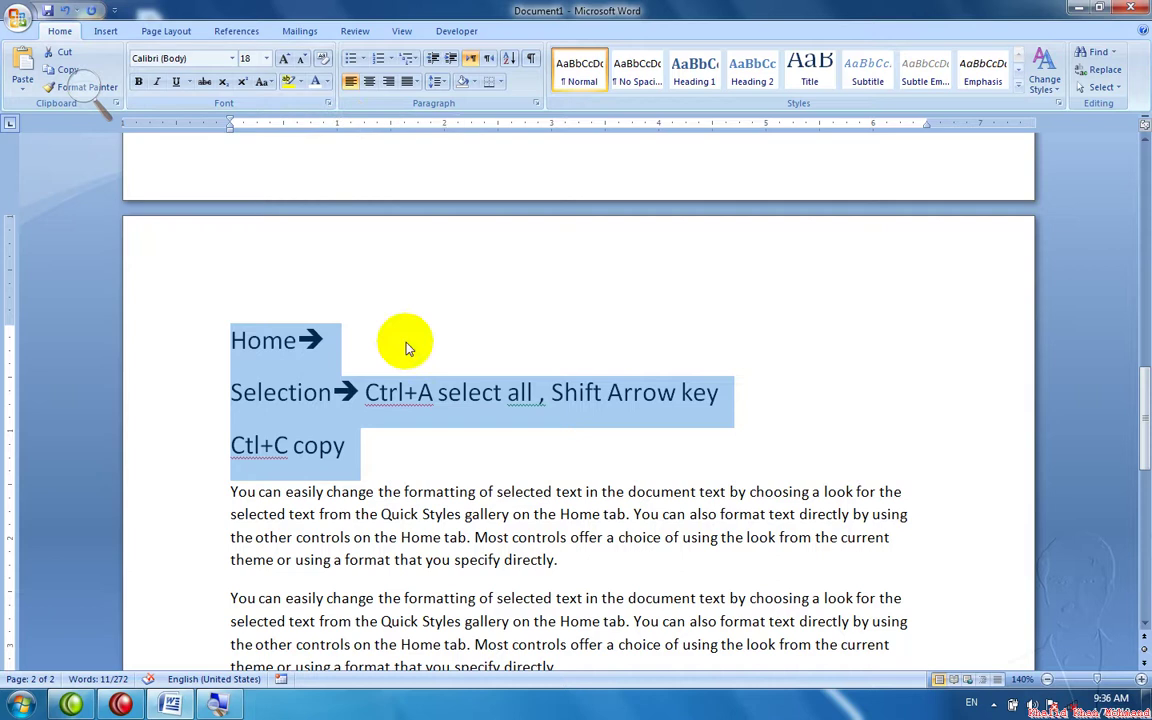
{"action": "key", "text": "ctrl+shift+period"}
{"action": "key", "text": "ctrl+shift+period"}
{"action": "key", "text": "ctrl+shift+period"}
{"action": "key", "text": "ctrl+shift+comma"}
{"action": "key", "text": "ctrl+shift+comma"}
{"action": "key", "text": "ctrl+shift+comma"}
{"action": "key", "text": "ctrl+shift+comma"}
{"action": "key", "text": "ctrl+shift+comma"}
{"action": "key", "text": "ctrl+shift+comma"}
{"action": "key", "text": "ctrl+shift+period"}
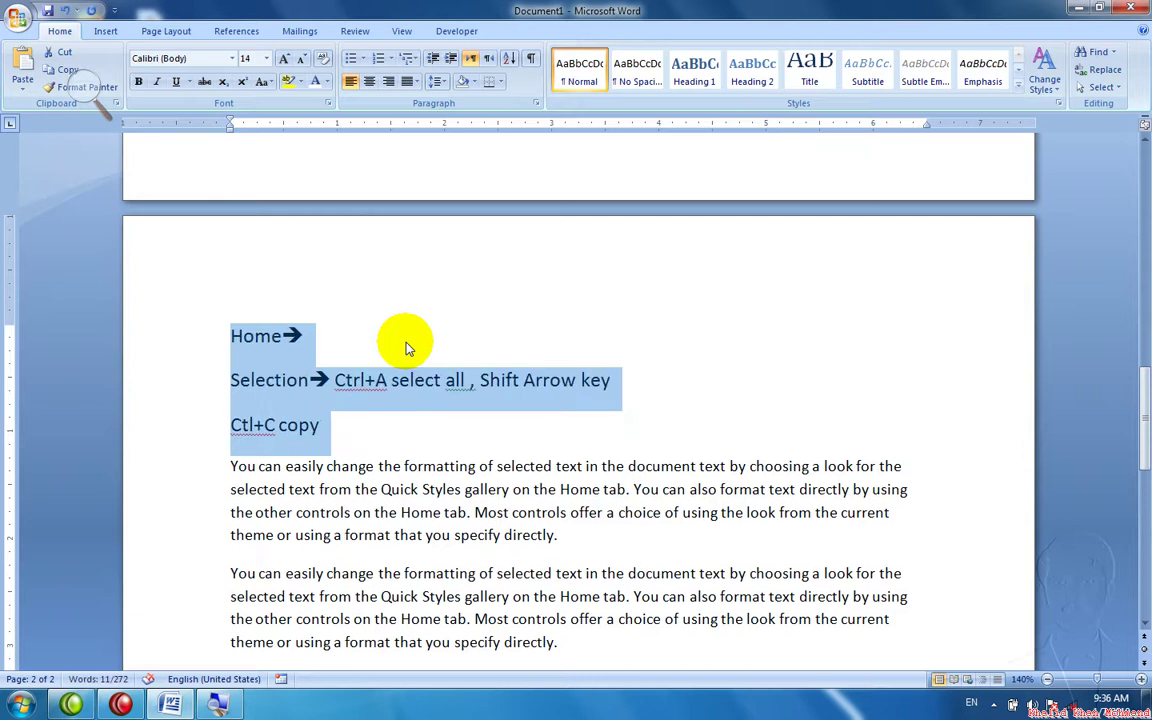
Try Times New Roman, Haettenschweiler and Bodoni MT Poster Compressed on the heading lines.
{"action": "left_click", "coordinate": [205, 58]}
{"action": "type", "text": "Times New Roman"}
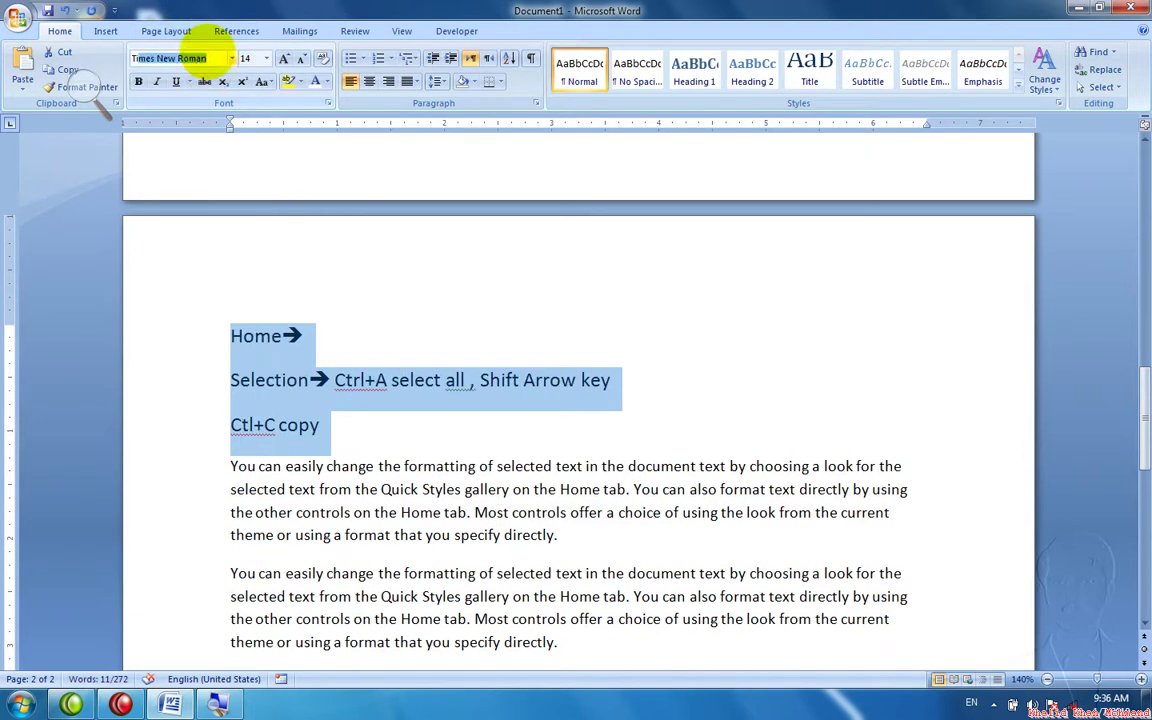
{"action": "key", "text": "Return"}
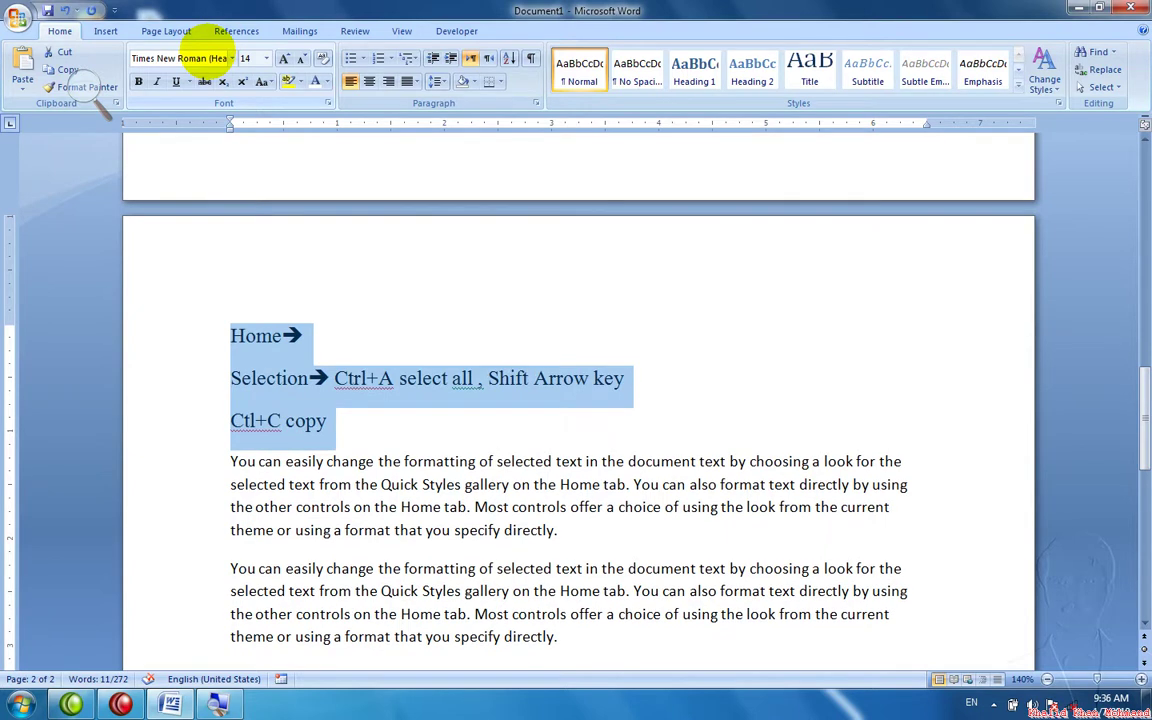
{"action": "left_click", "coordinate": [145, 57]}
{"action": "type", "text": "Haettenschweiler"}
{"action": "key", "text": "Return"}
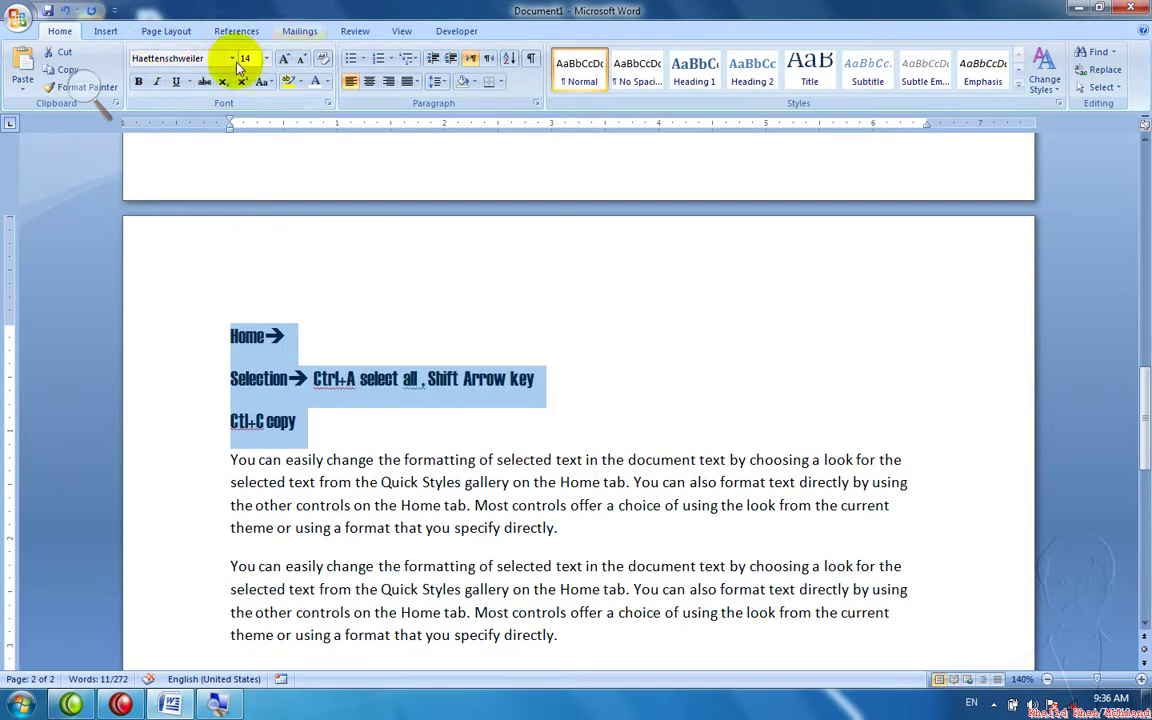
{"action": "left_click", "coordinate": [217, 59]}
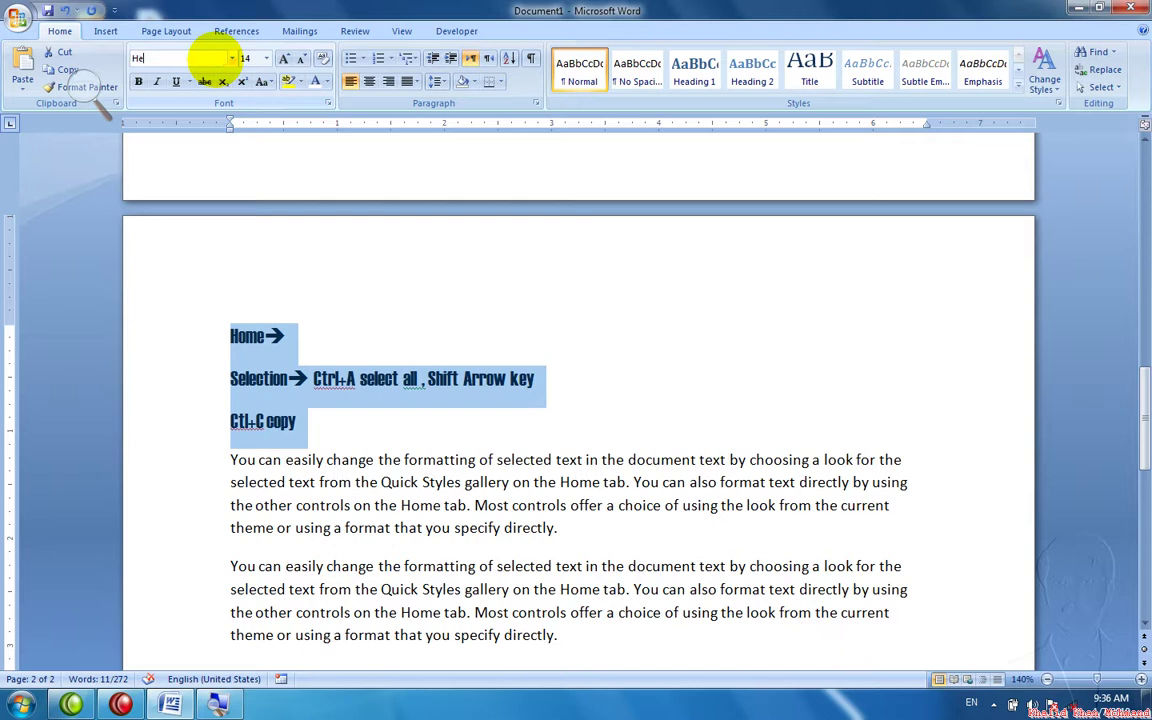
{"action": "type", "text": "Bodoni MT Poster Com"}
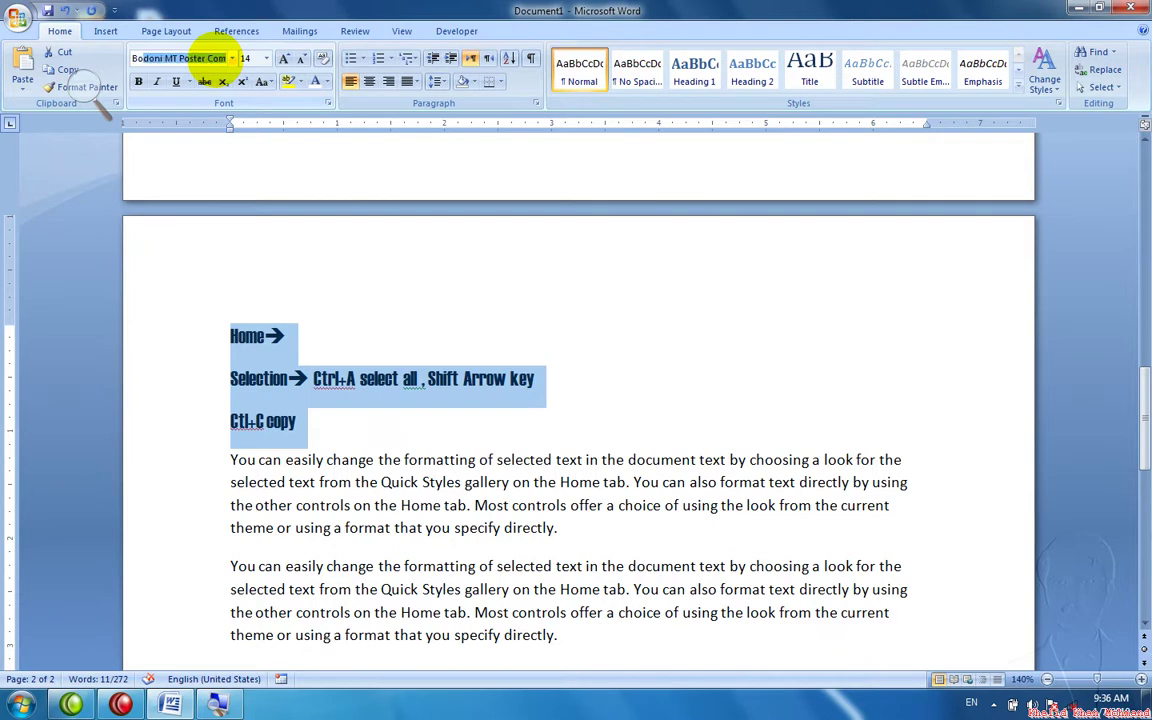
{"action": "key", "text": "Return"}
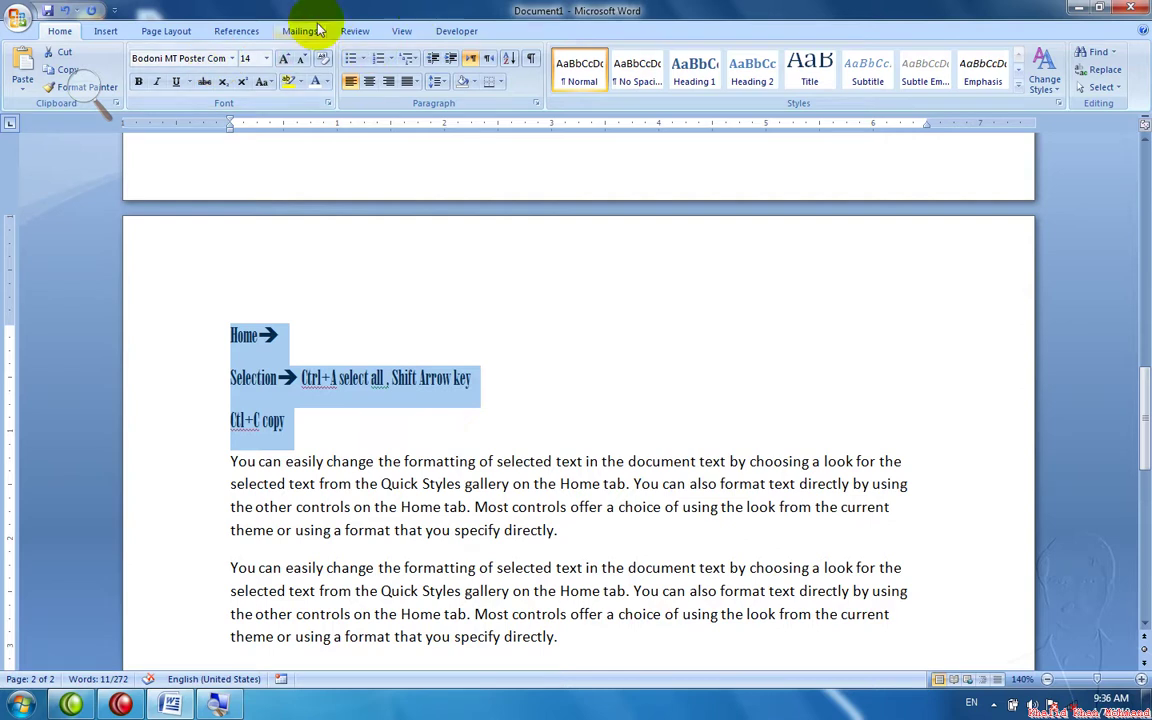
Apply the Algerian font to the three heading lines.
{"action": "left_click", "coordinate": [233, 58]}
{"action": "key", "text": "Down"}
{"action": "key", "text": "Down"}
{"action": "key", "text": "Down"}
{"action": "key", "text": "Down"}
{"action": "key", "text": "Down"}
{"action": "key", "text": "Down"}
{"action": "key", "text": "Down"}
{"action": "key", "text": "Down"}
{"action": "key", "text": "Up"}
{"action": "key", "text": "Return"}
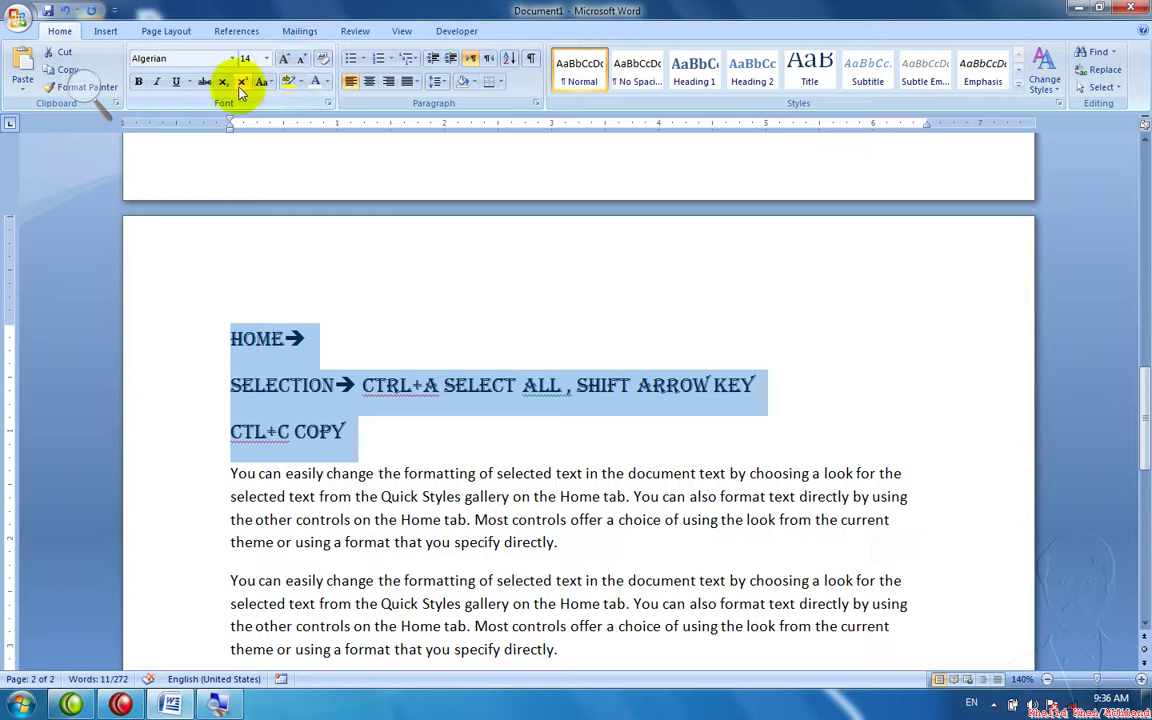
Make the headings bold, italic and underlined with a single solid line.
{"action": "left_click", "coordinate": [139, 83]}
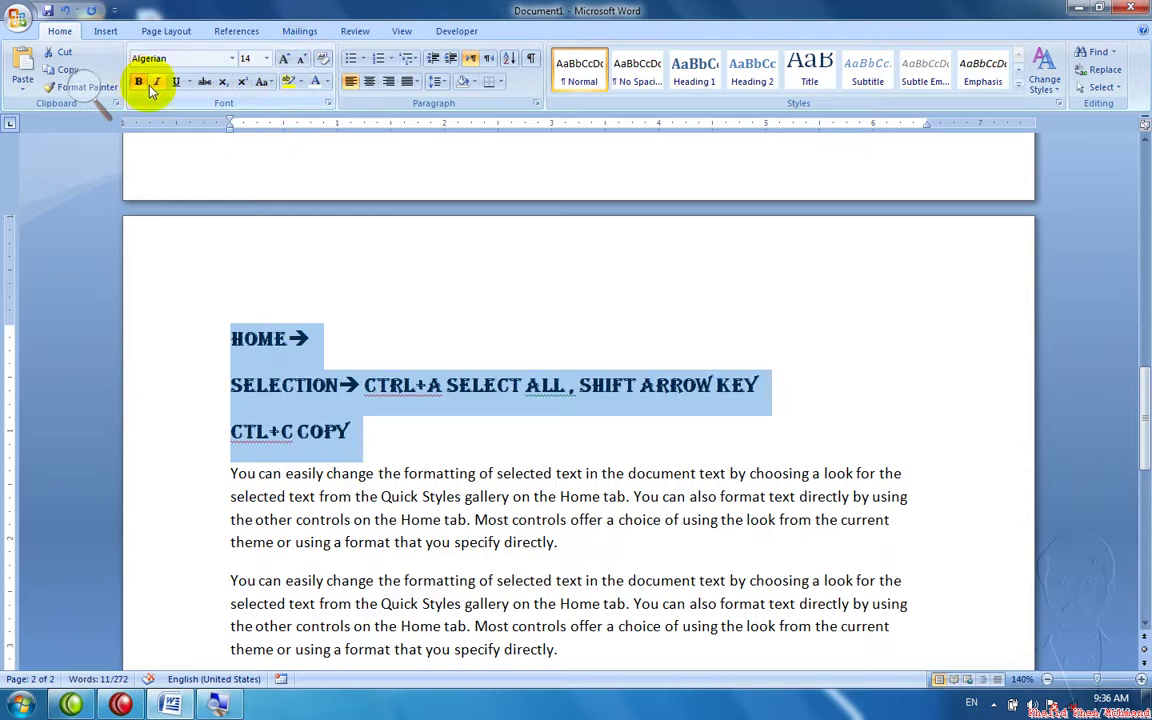
{"action": "left_click", "coordinate": [155, 87]}
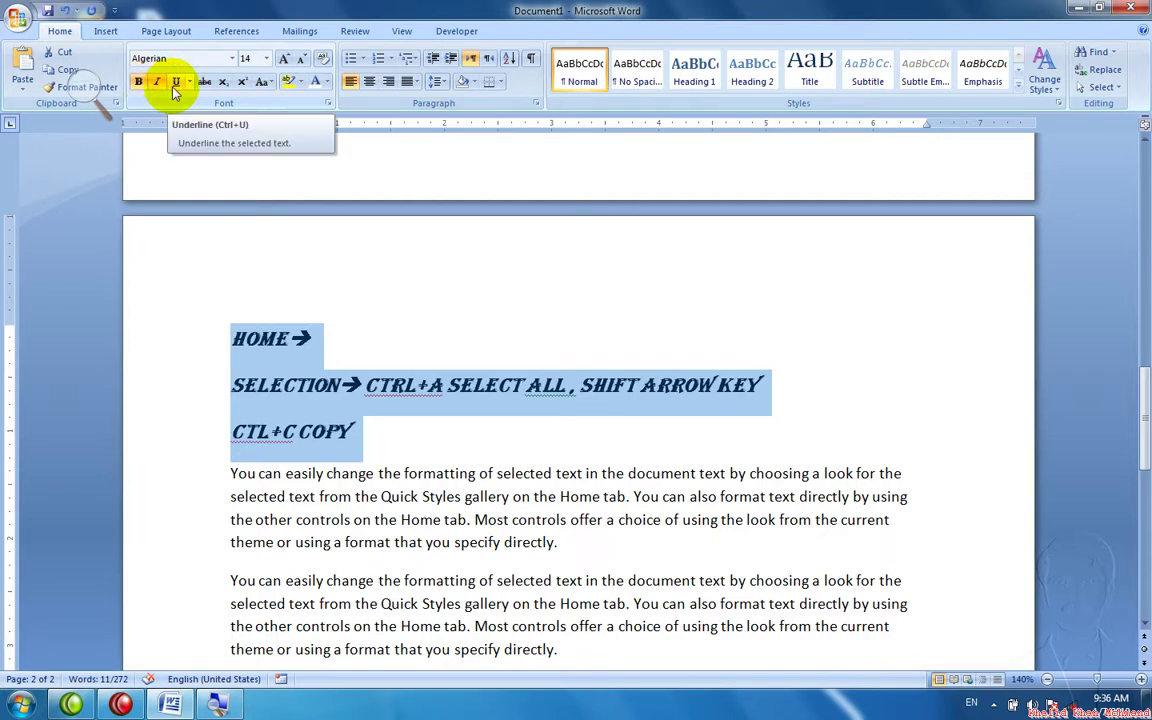
{"action": "left_click", "coordinate": [175, 88]}
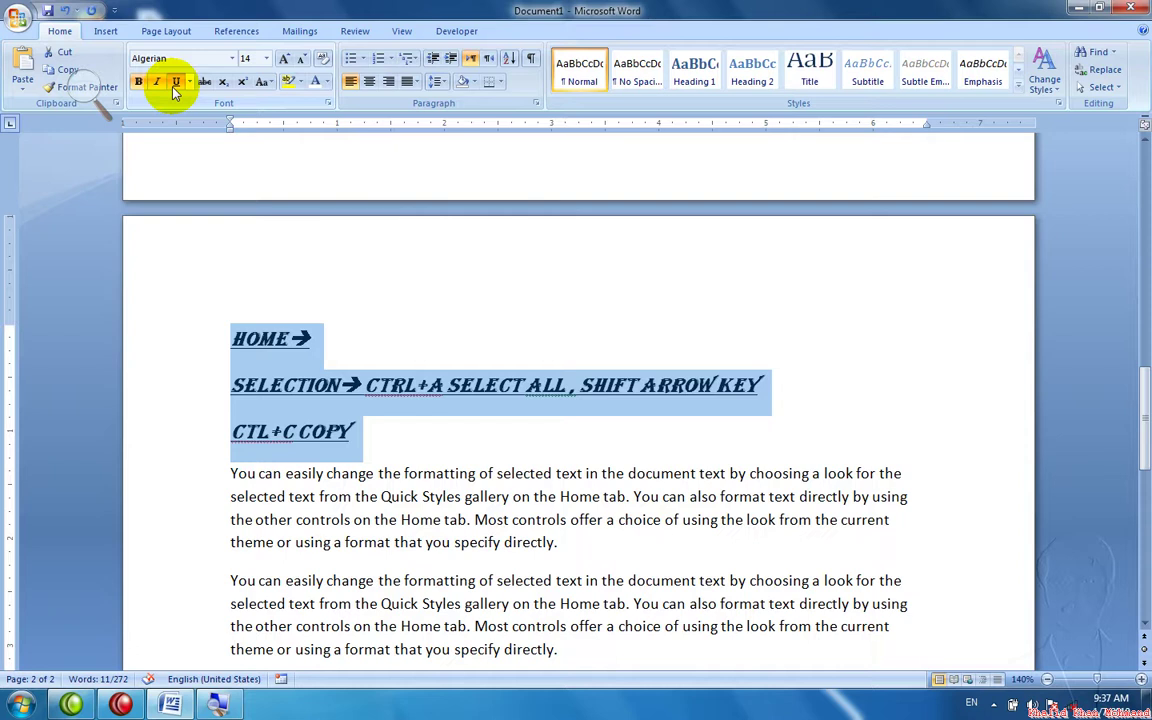
{"action": "left_click", "coordinate": [190, 84]}
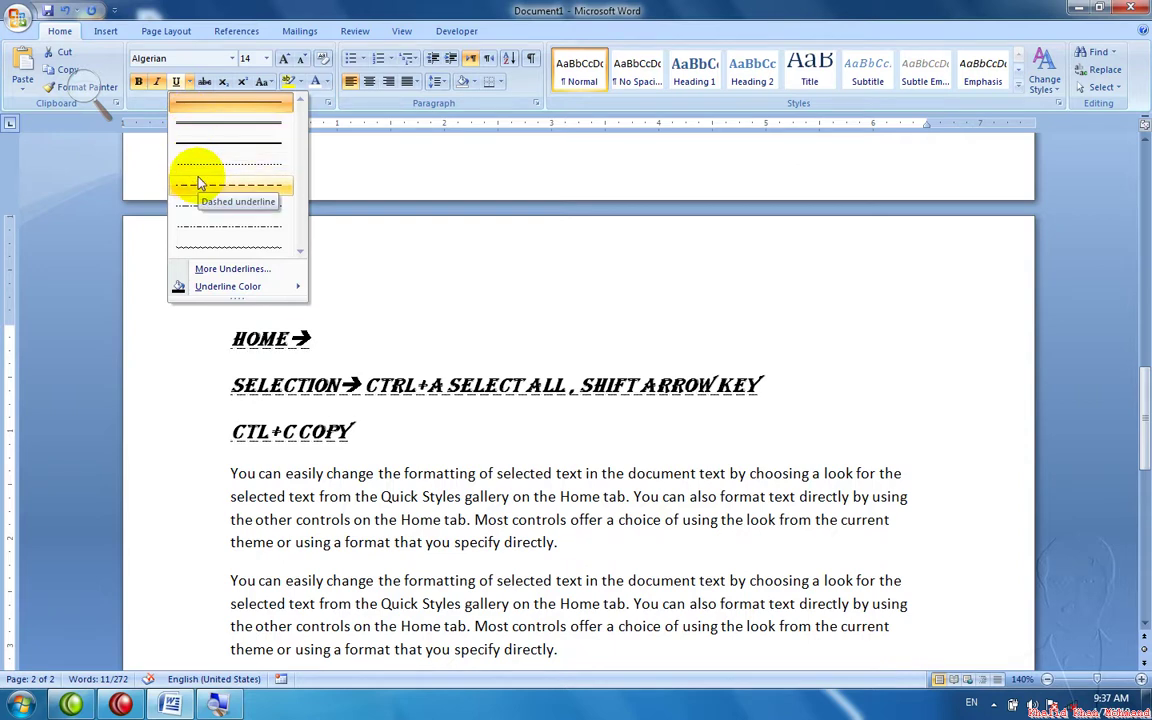
{"action": "left_click", "coordinate": [197, 246]}
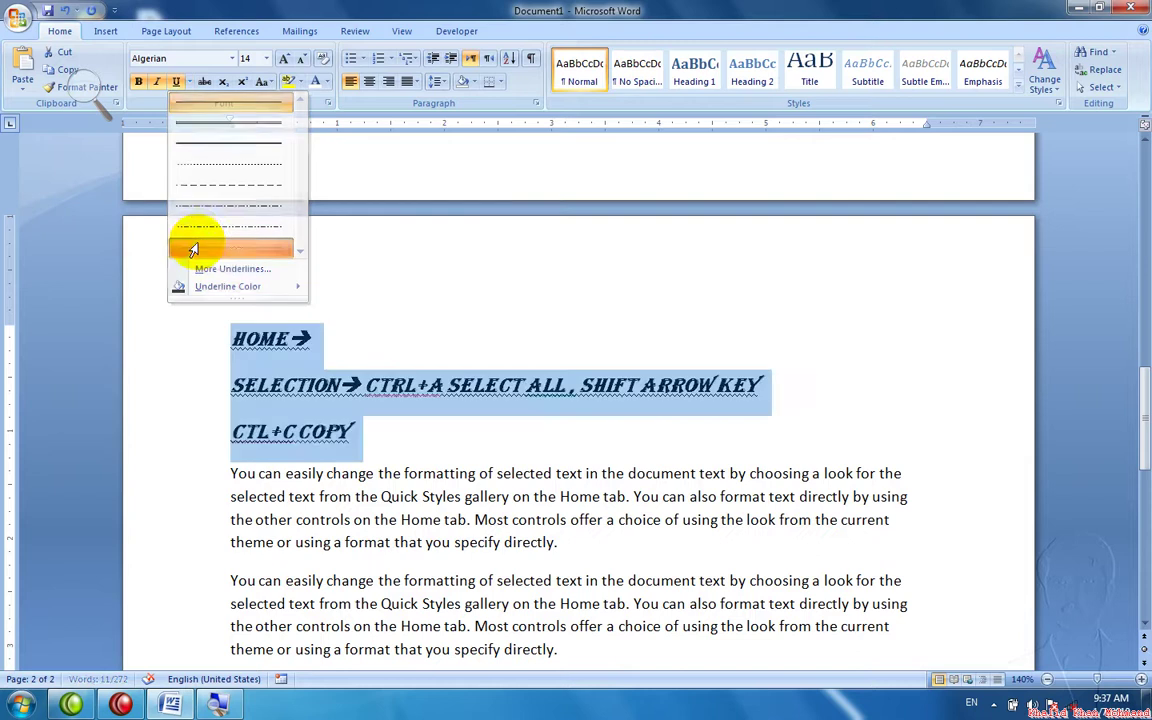
{"action": "left_click", "coordinate": [189, 82]}
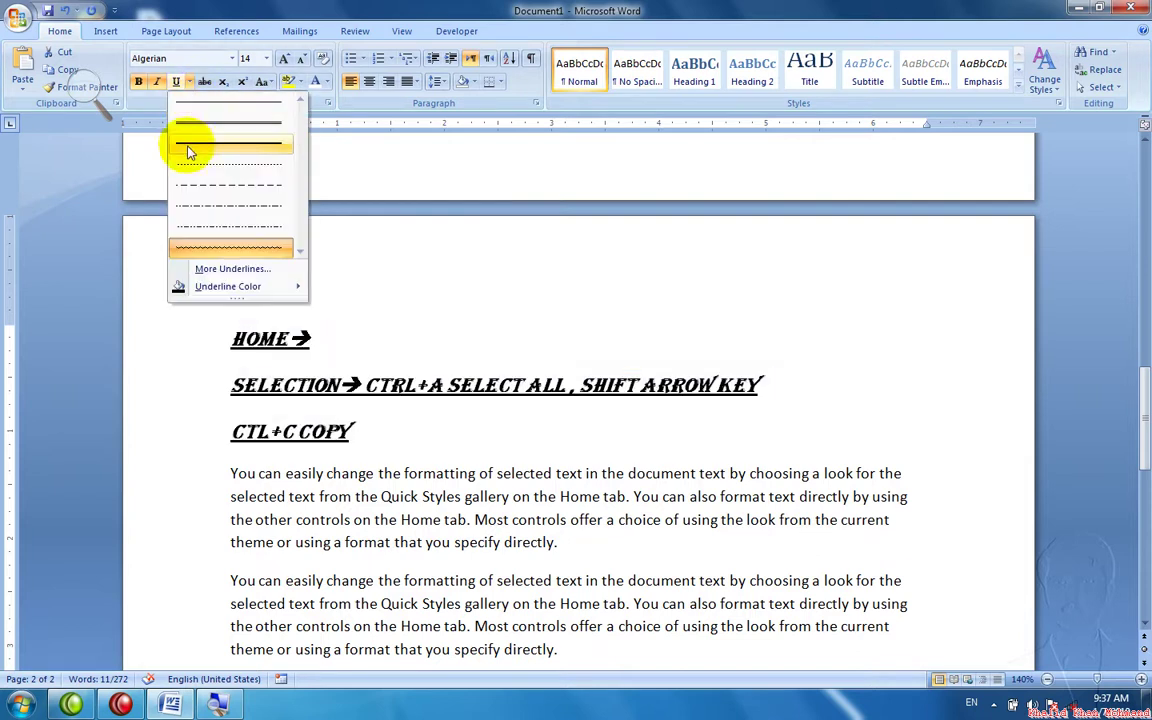
{"action": "left_click", "coordinate": [185, 122]}
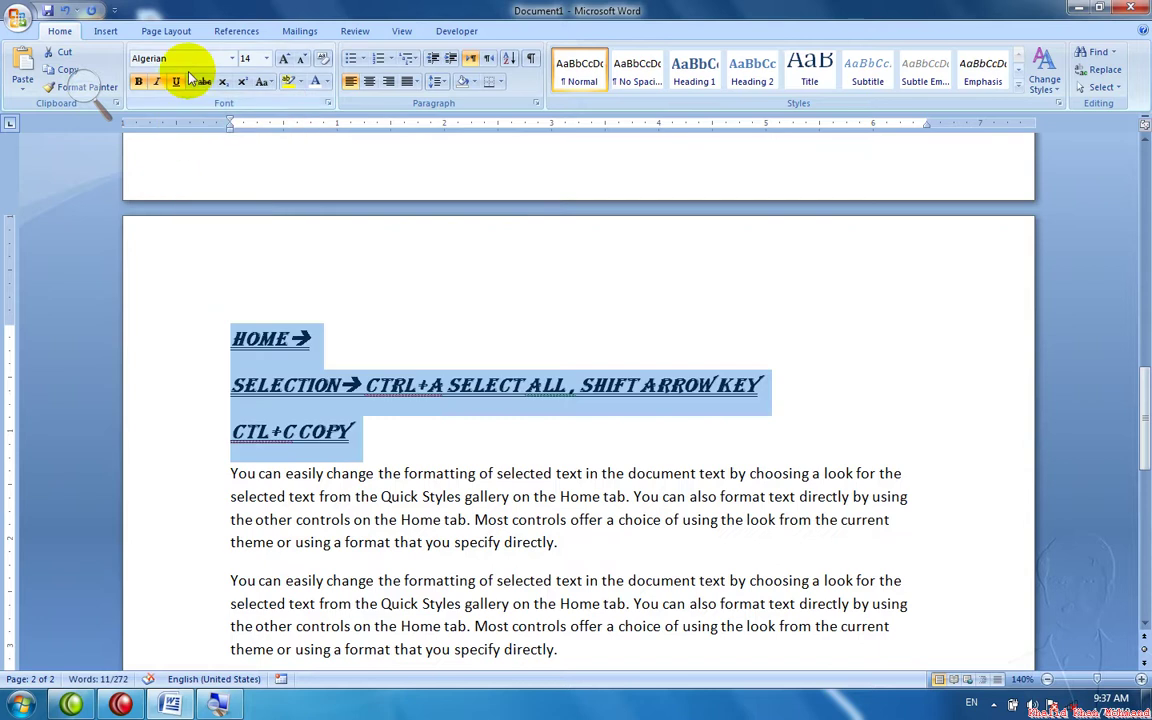
Colour the headings' underline green.
{"action": "left_click", "coordinate": [190, 82]}
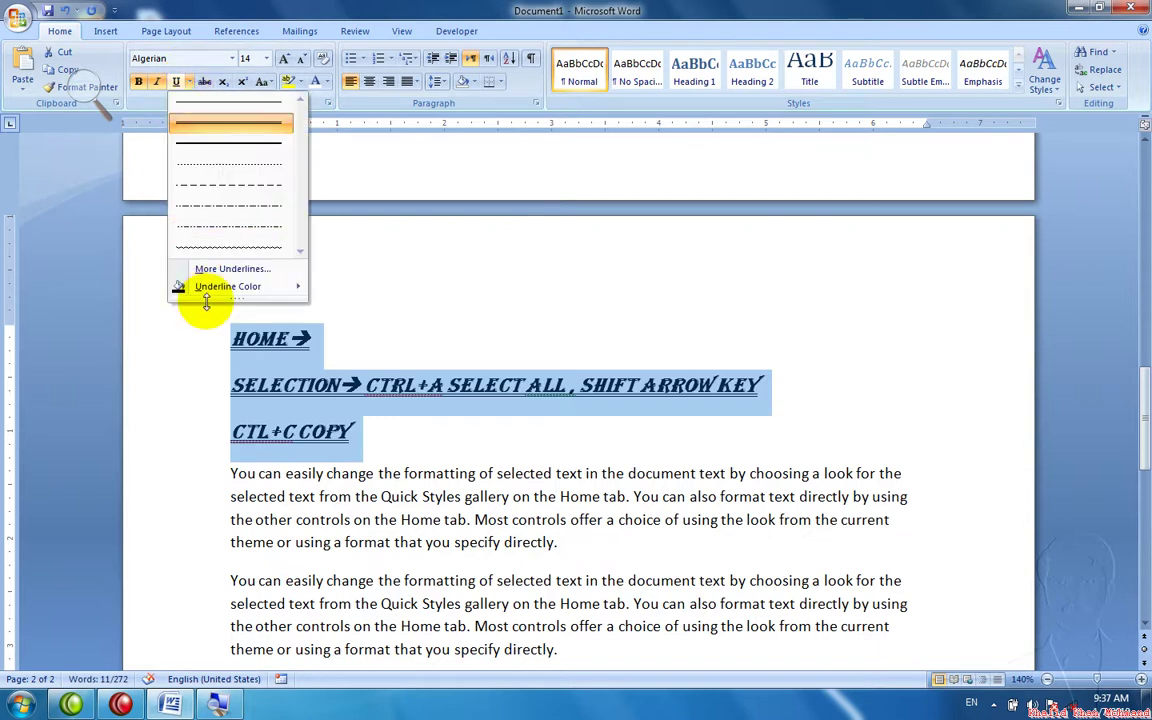
{"action": "mouse_move", "coordinate": [210, 288]}
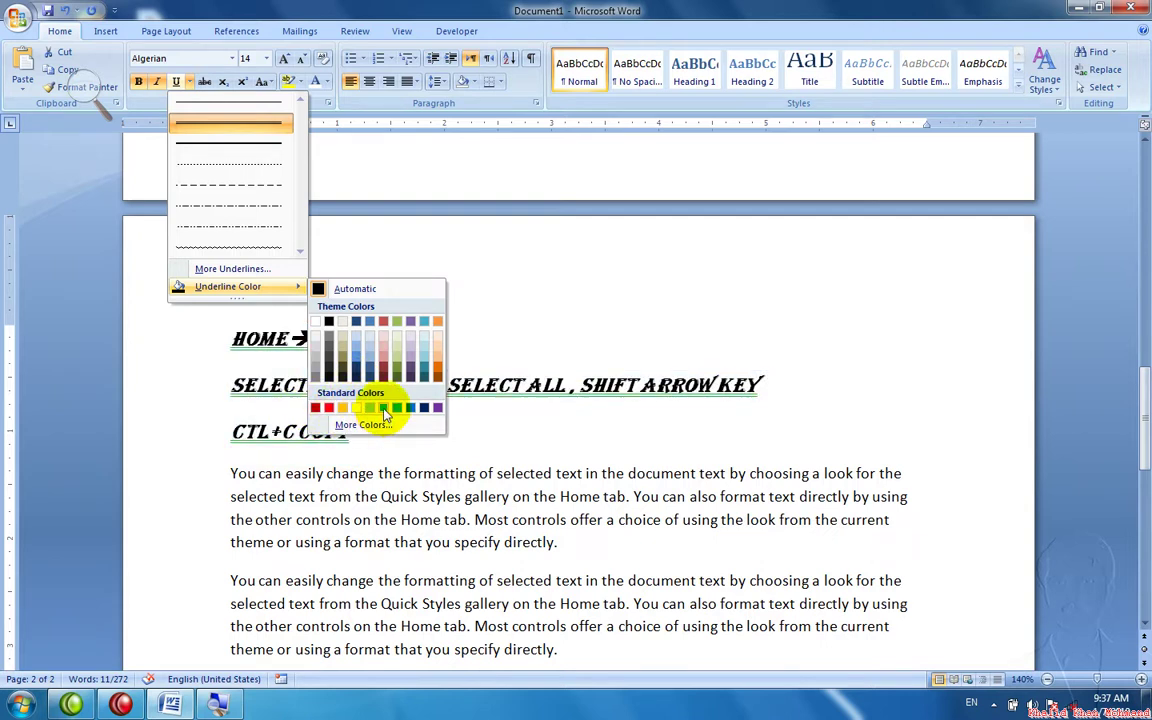
{"action": "left_click", "coordinate": [384, 409]}
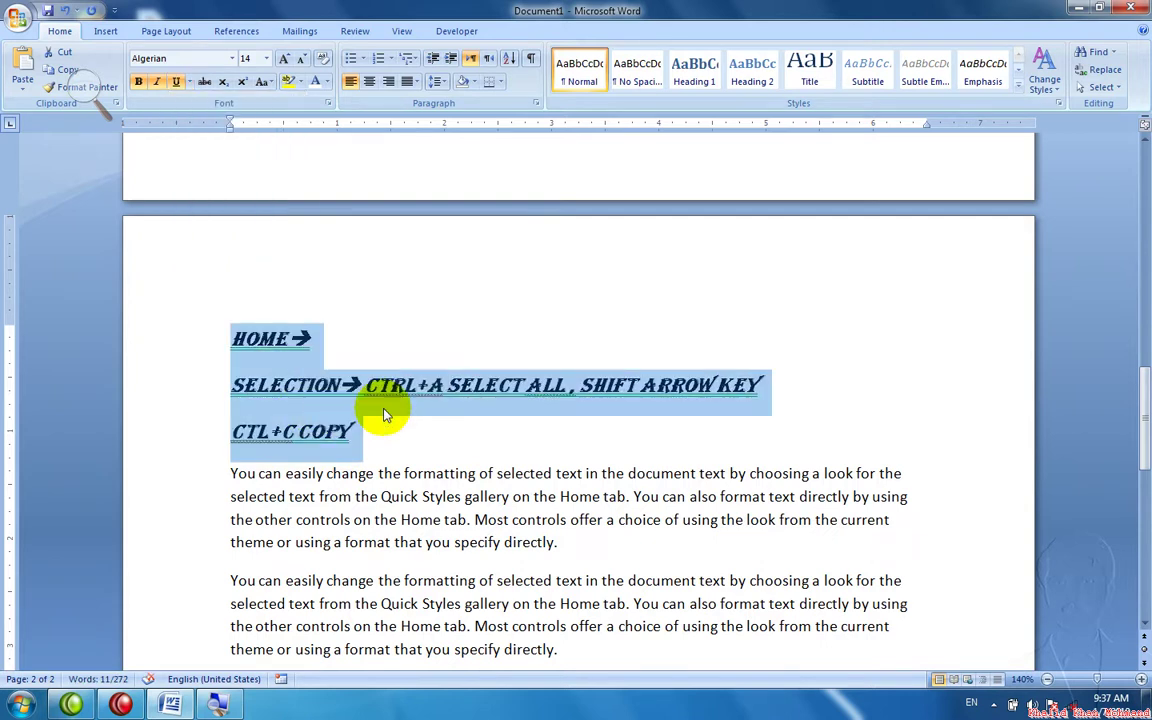
{"action": "left_click", "coordinate": [188, 81]}
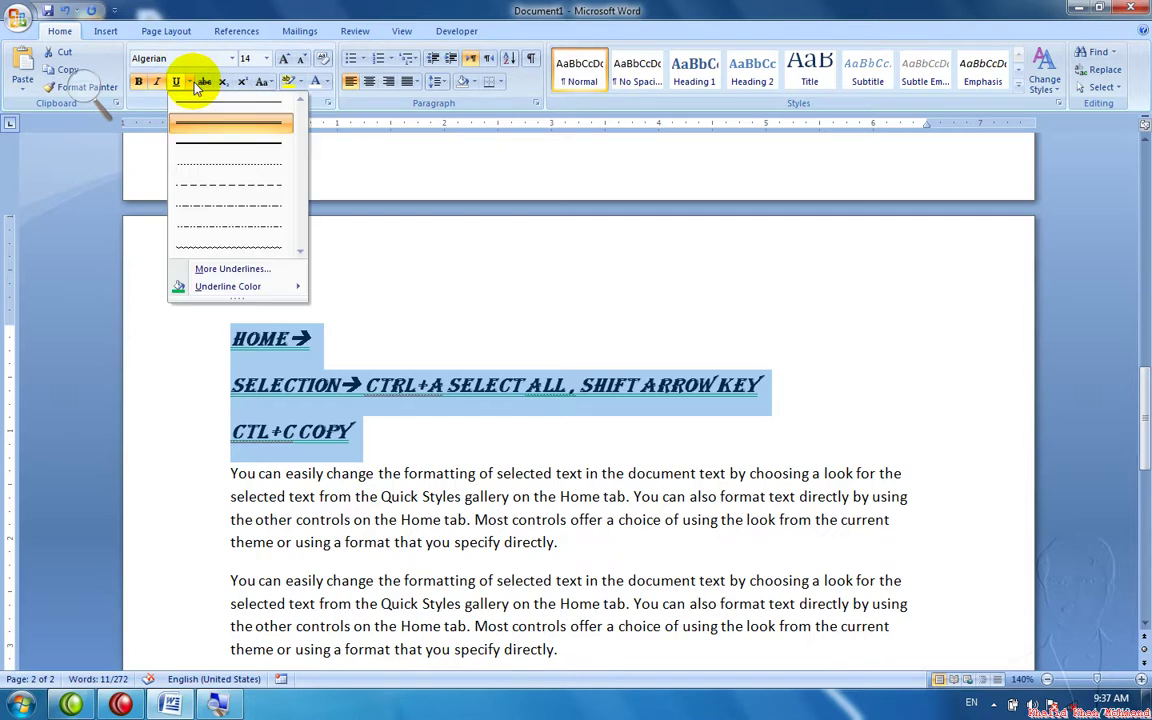
{"action": "left_click", "coordinate": [230, 269]}
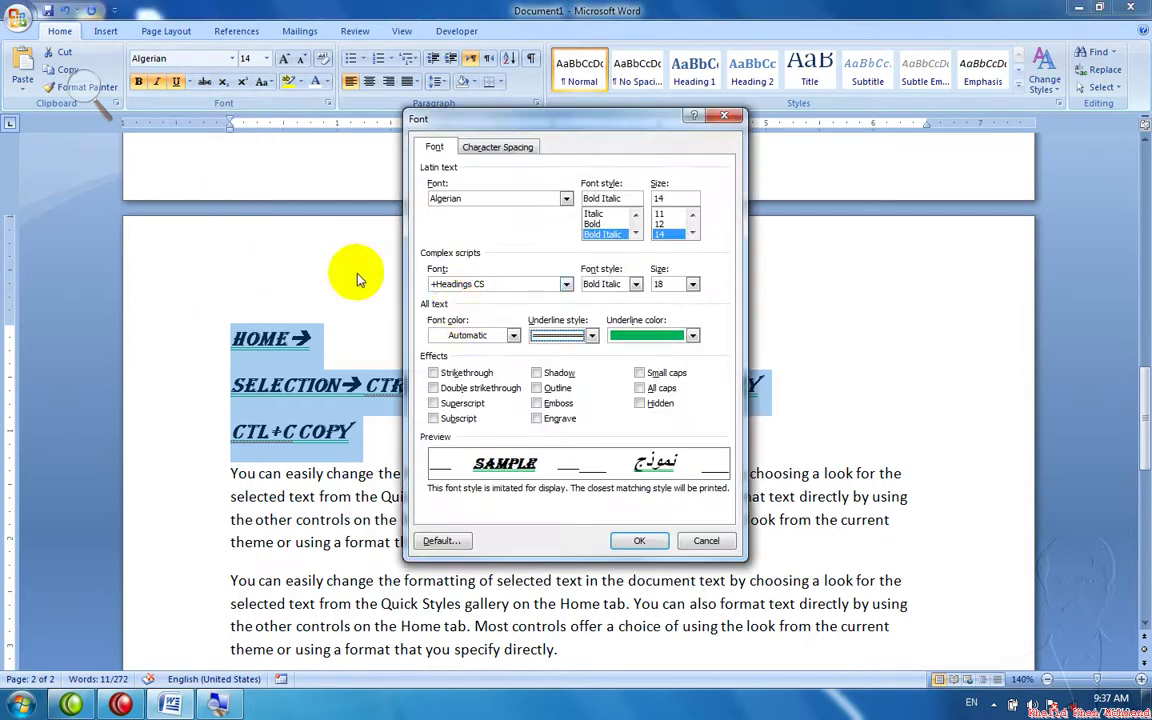
Give the headings an Emboss effect and set their font colour to Automatic.
{"action": "left_click", "coordinate": [540, 376]}
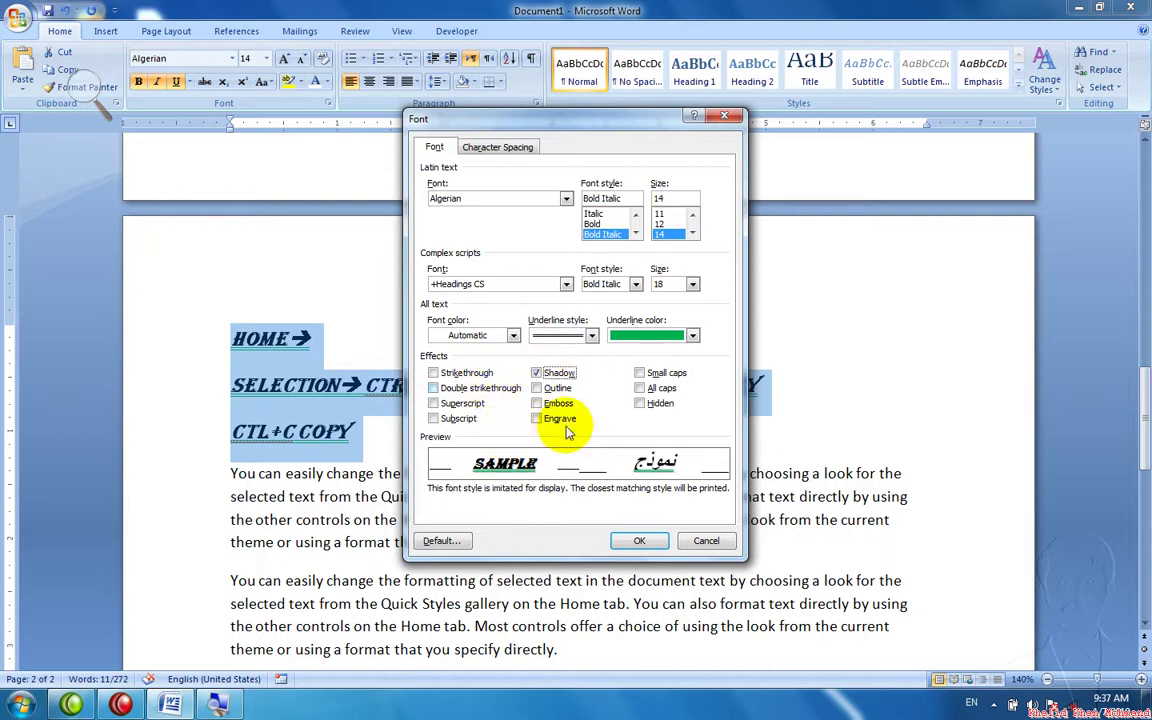
{"action": "left_click", "coordinate": [560, 404]}
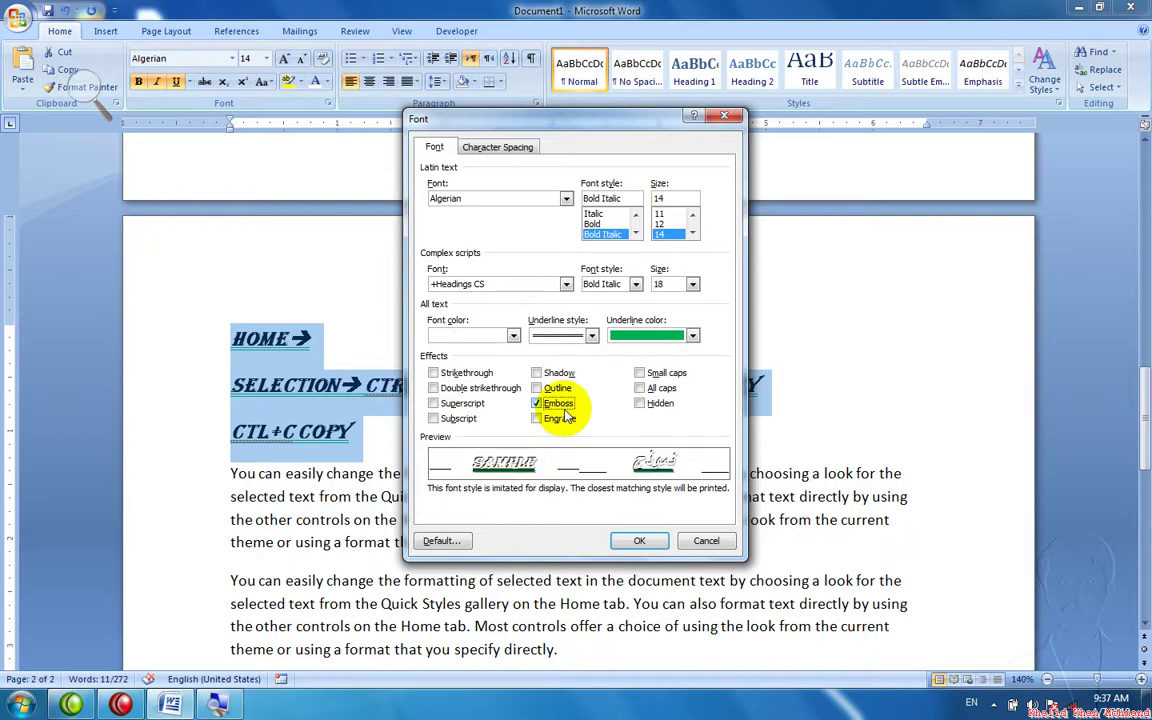
{"action": "left_click", "coordinate": [617, 540]}
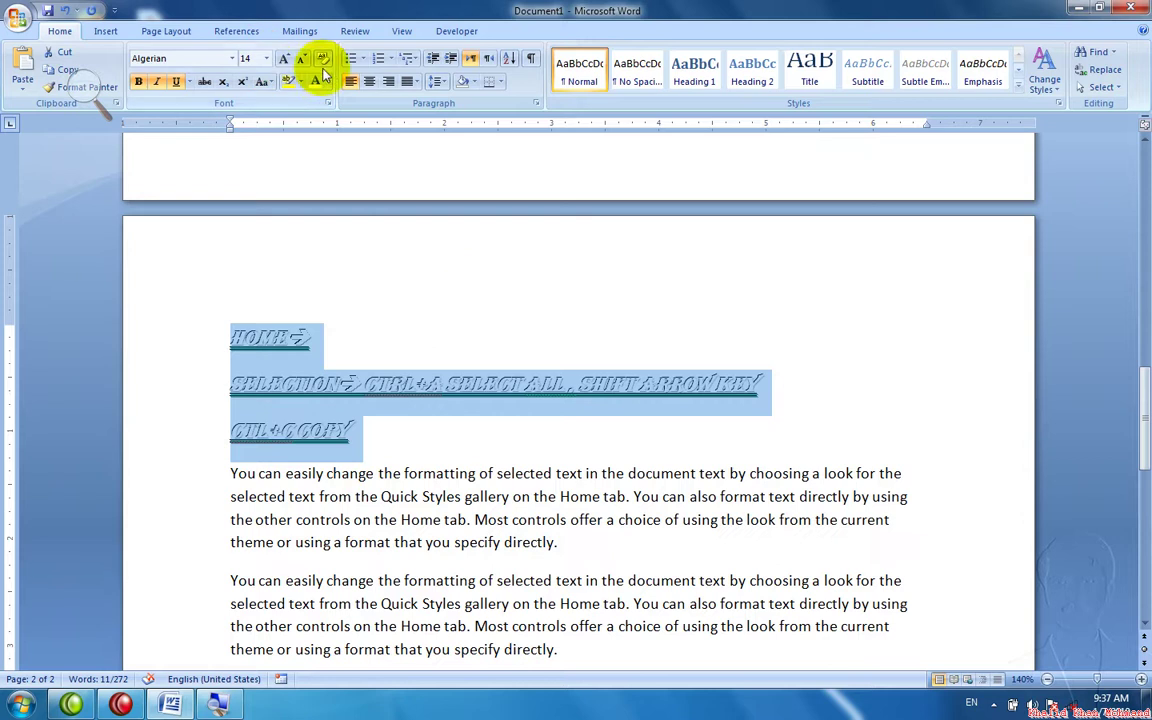
{"action": "left_click", "coordinate": [325, 82]}
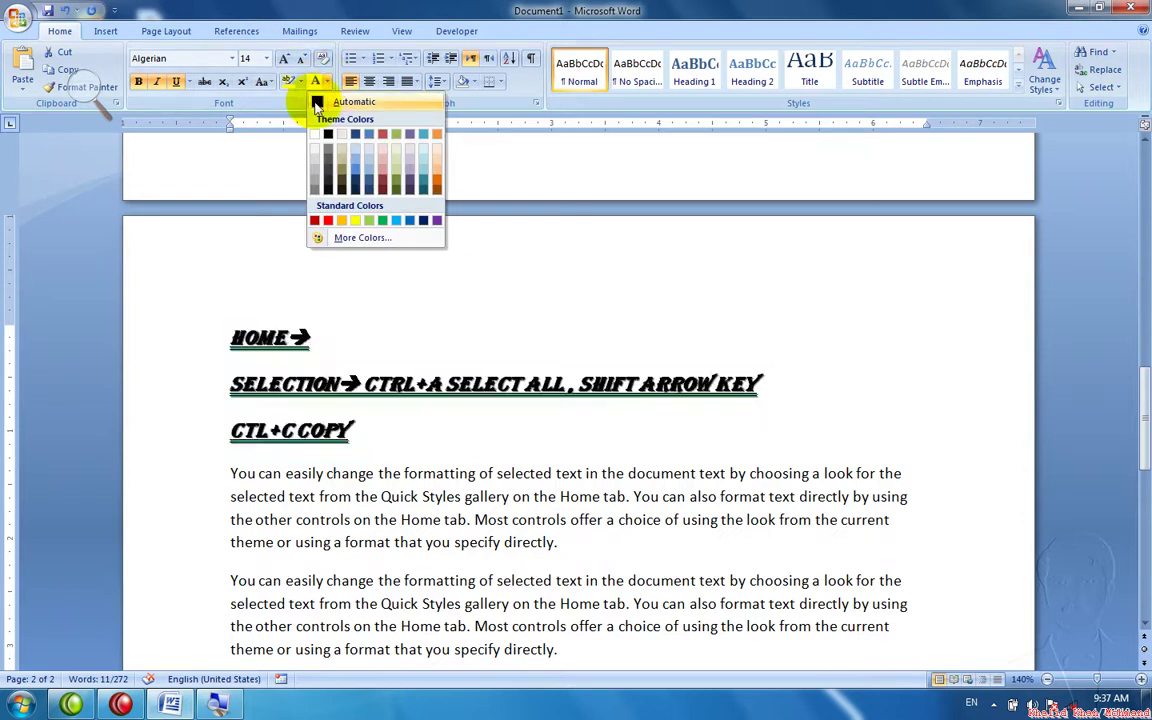
{"action": "left_click", "coordinate": [316, 103]}
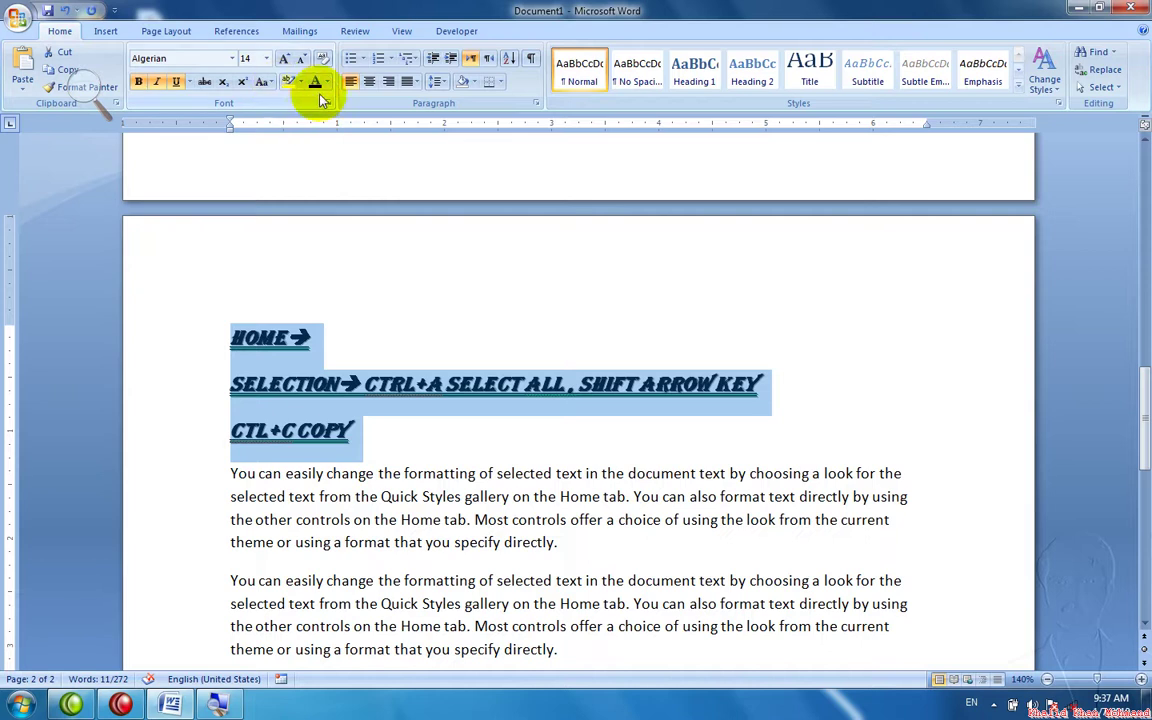
Move through the document and place the cursor in the SELECTION heading.
{"action": "left_click", "coordinate": [274, 337]}
{"action": "key", "text": "Page_Up"}
{"action": "key", "text": "ctrl+Home"}
{"action": "key", "text": "Down"}
{"action": "key", "text": "Down"}
{"action": "key", "text": "Down"}
{"action": "key", "text": "Page_Down"}
{"action": "key", "text": "ctrl+End"}
{"action": "left_click", "coordinate": [328, 341]}
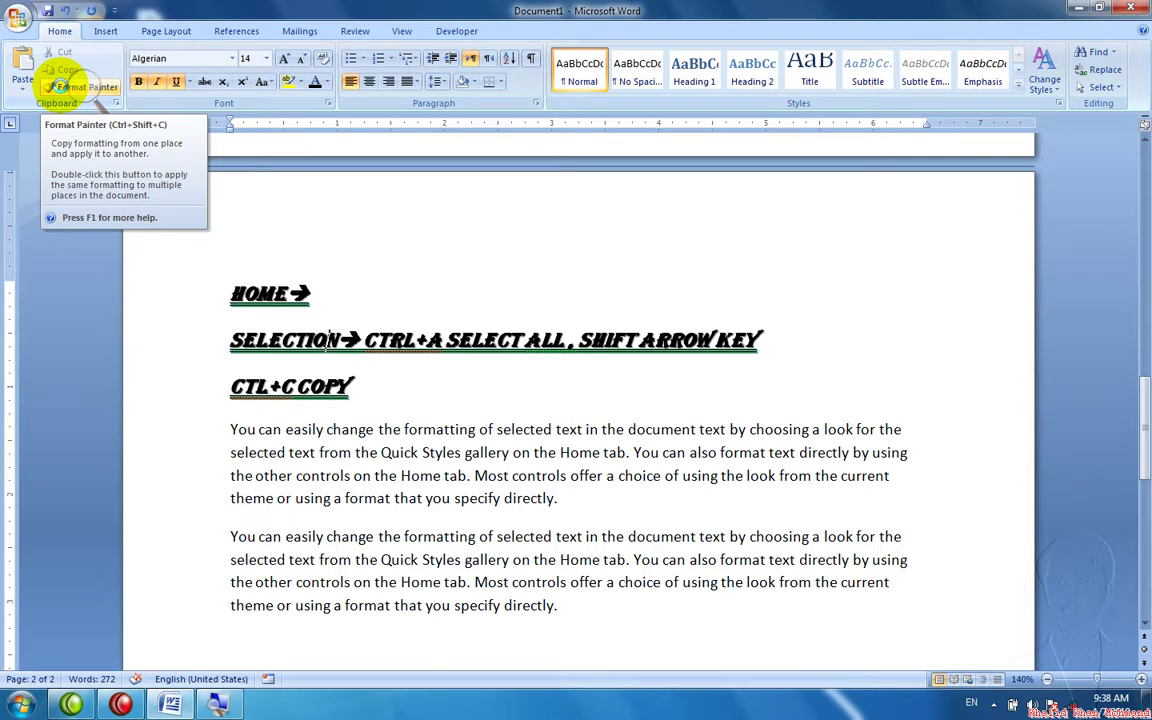
Use Format Painter to copy the heading style to page 1's Home, Selection line, pictures and Theme.
{"action": "left_click", "coordinate": [62, 86]}
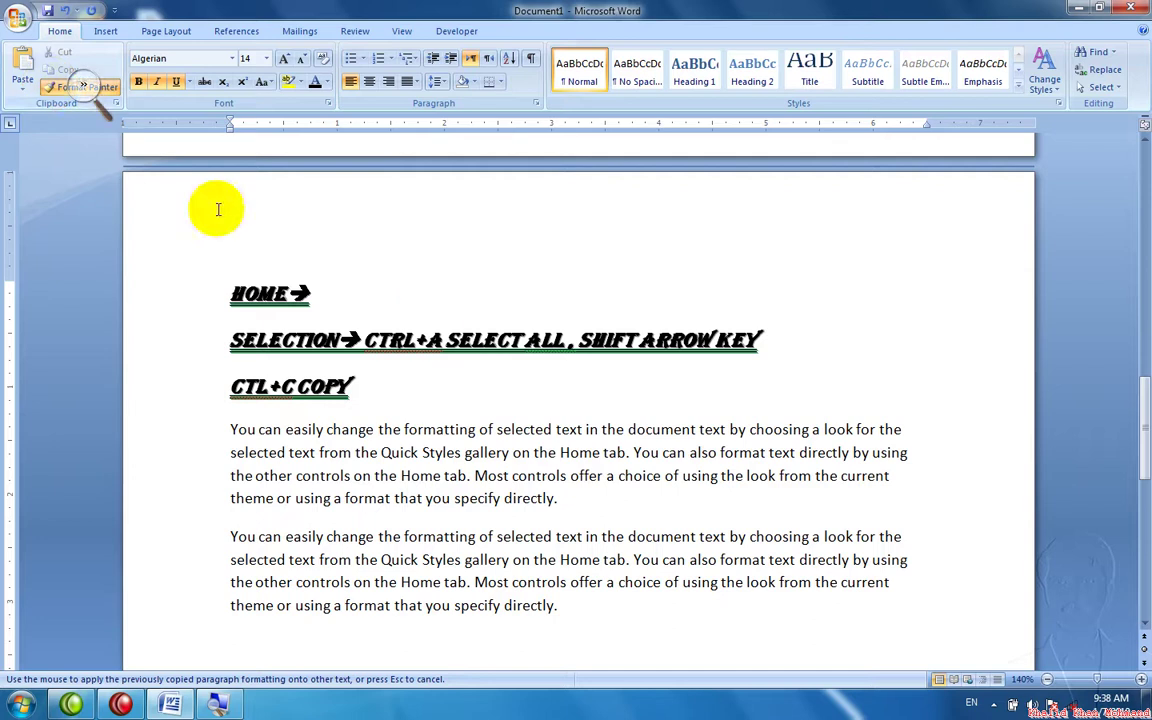
{"action": "left_click_drag", "start_coordinate": [1145, 425], "coordinate": [1143, 140]}
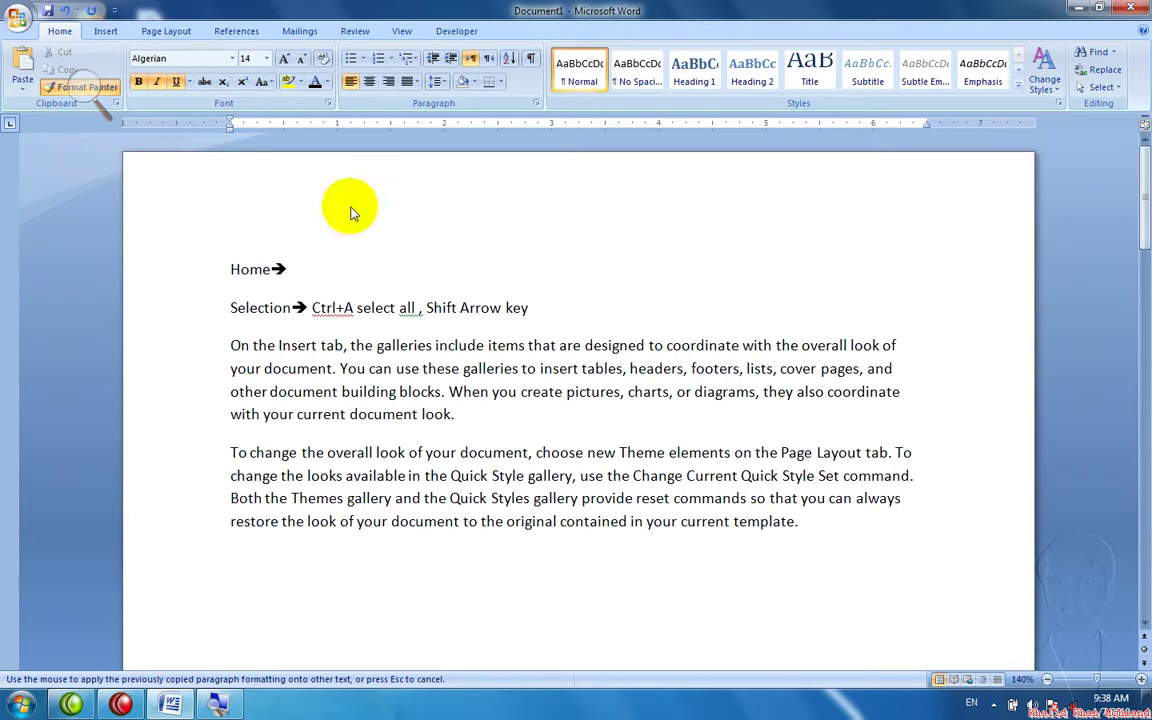
{"action": "left_click", "coordinate": [263, 269]}
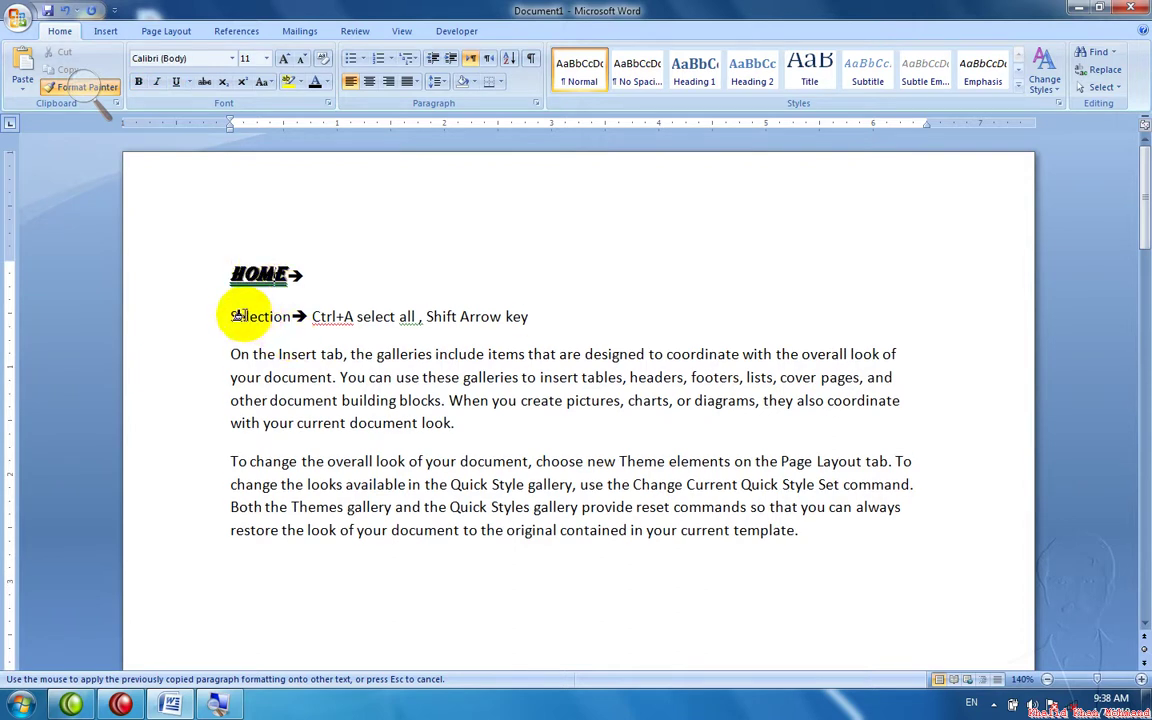
{"action": "left_click_drag", "start_coordinate": [231, 317], "coordinate": [519, 331]}
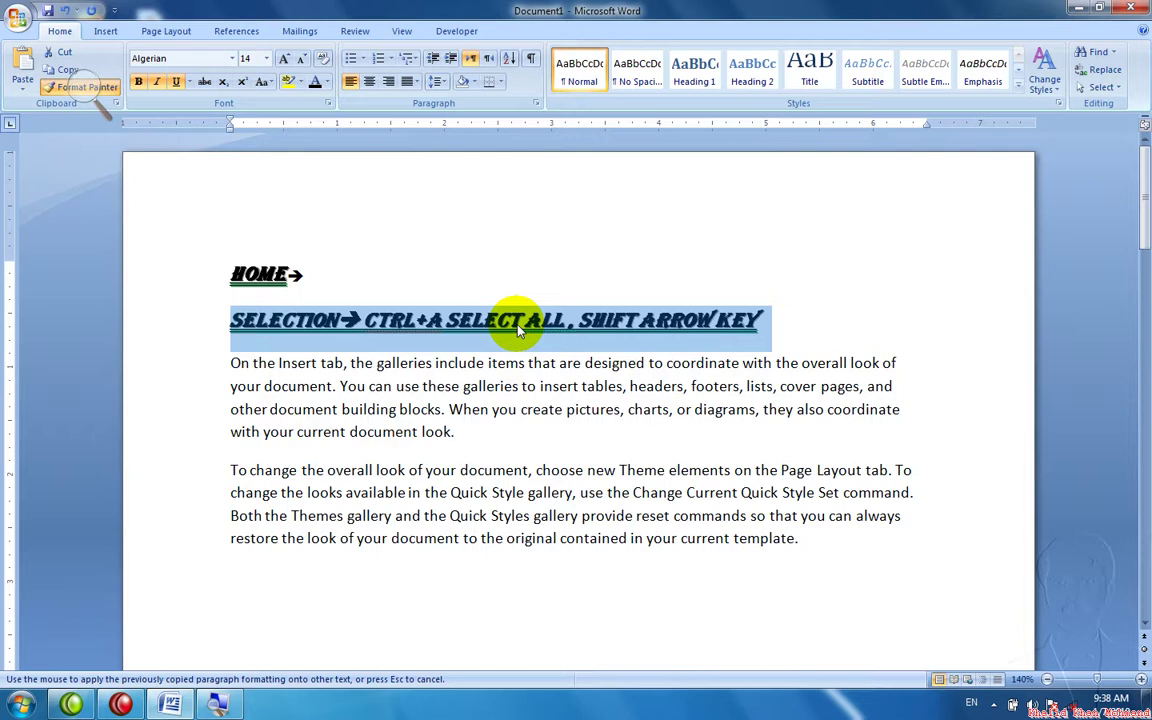
{"action": "left_click", "coordinate": [600, 418]}
{"action": "left_click", "coordinate": [645, 478]}
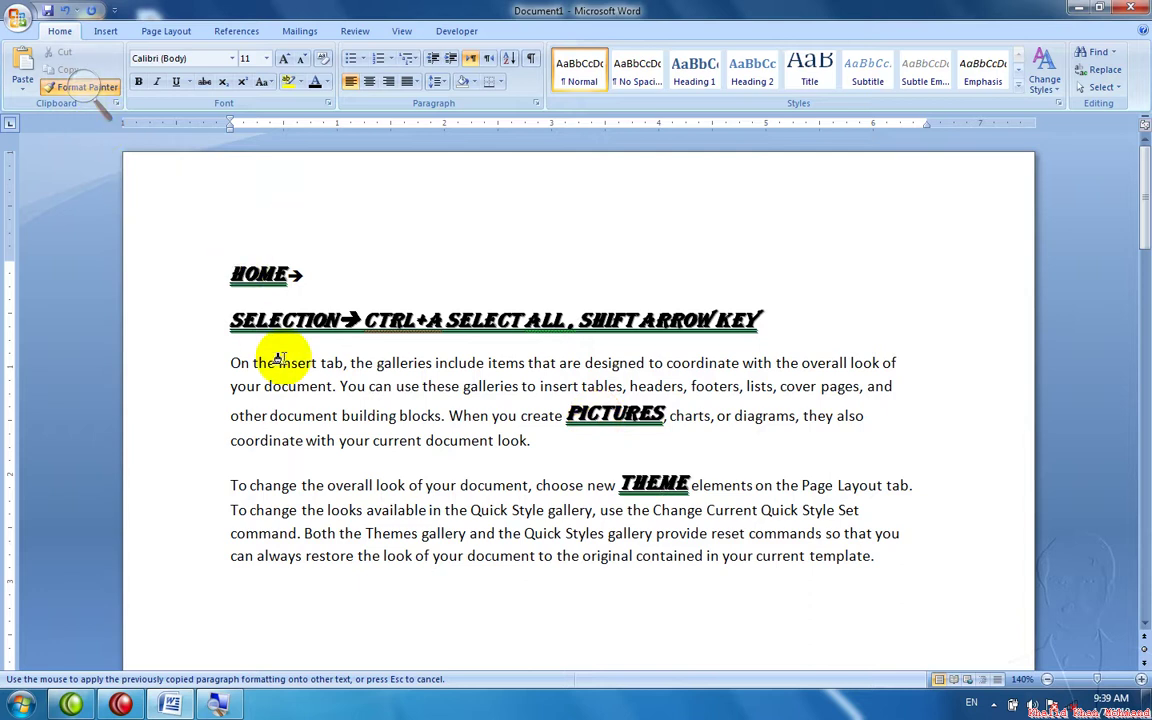
{"action": "left_click", "coordinate": [60, 87]}
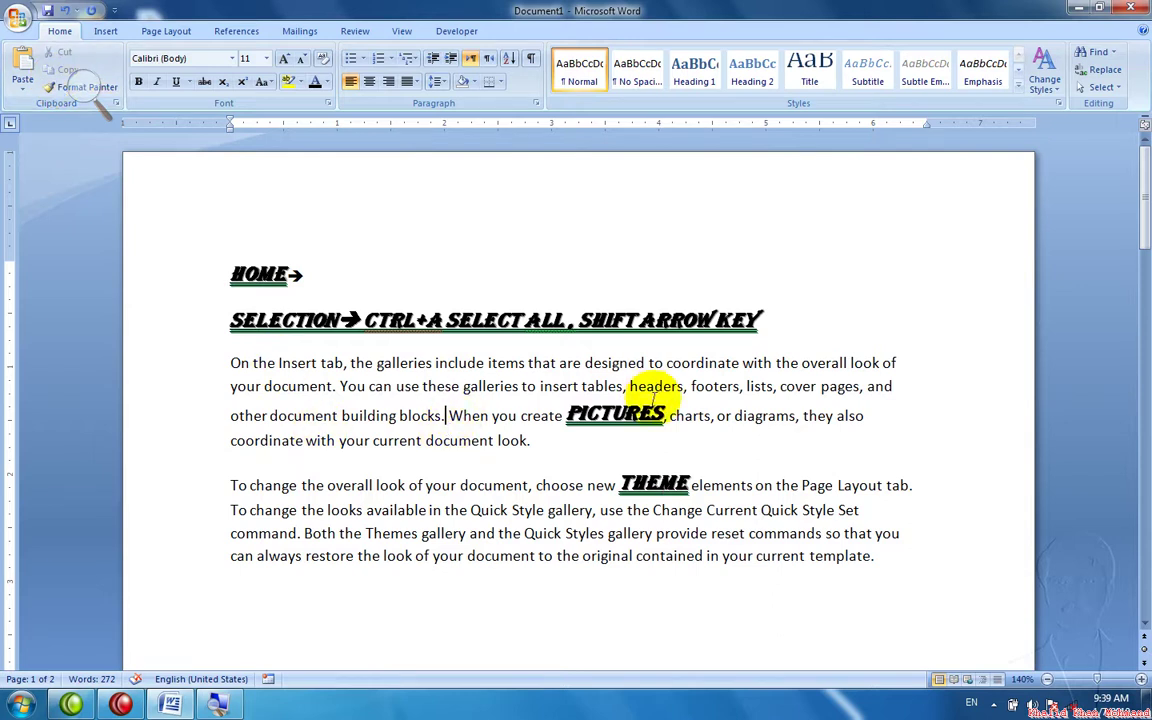
{"action": "mouse_move", "coordinate": [754, 486]}
{"action": "left_mouse_down"}
{"action": "mouse_move", "coordinate": [665, 452]}
{"action": "mouse_move", "coordinate": [581, 386]}
{"action": "left_mouse_up"}
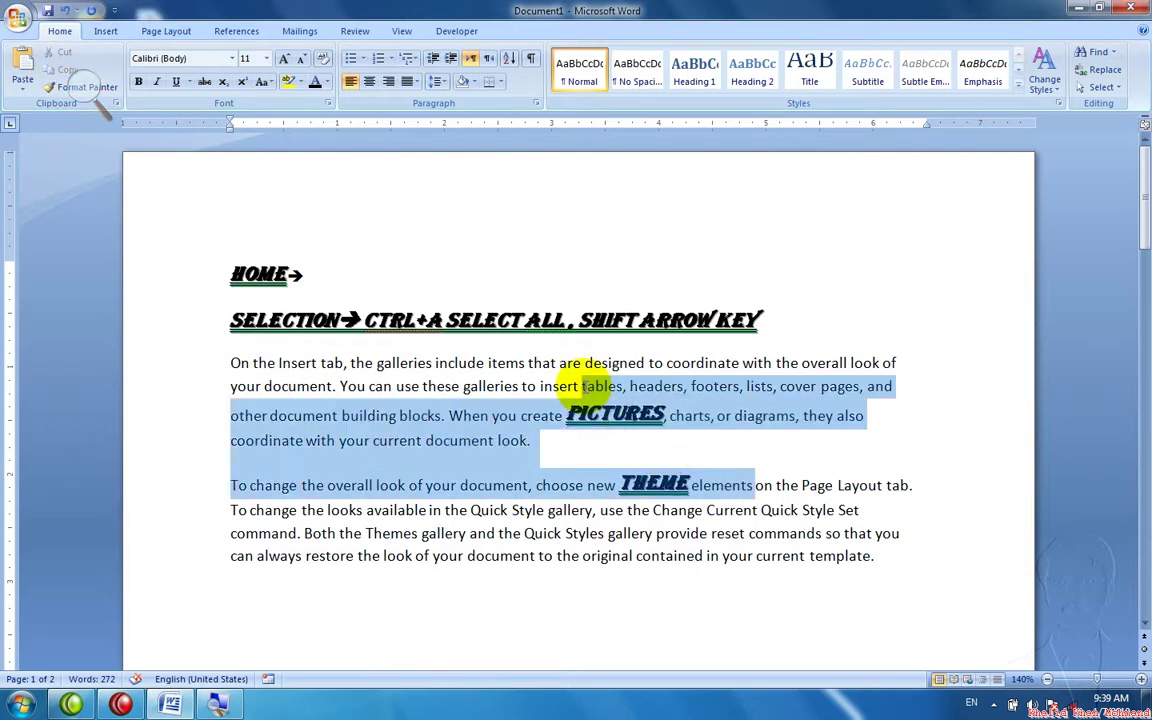
{"action": "left_click", "coordinate": [329, 60]}
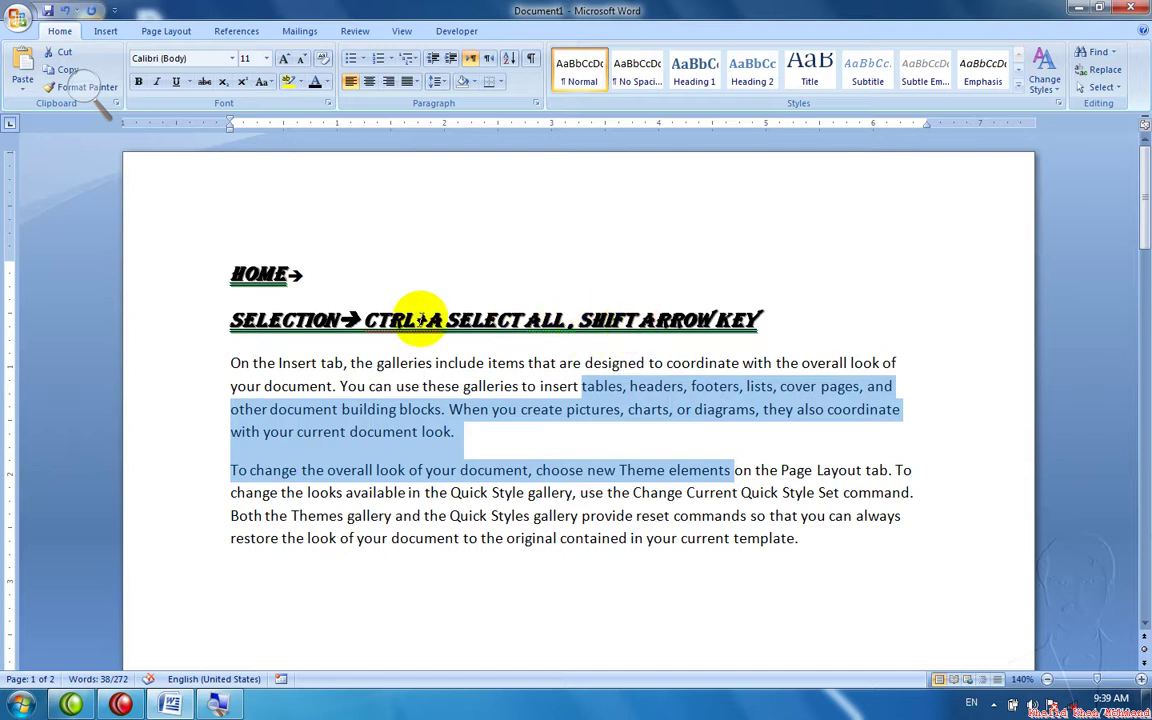
{"action": "left_click_drag", "start_coordinate": [414, 320], "coordinate": [366, 320]}
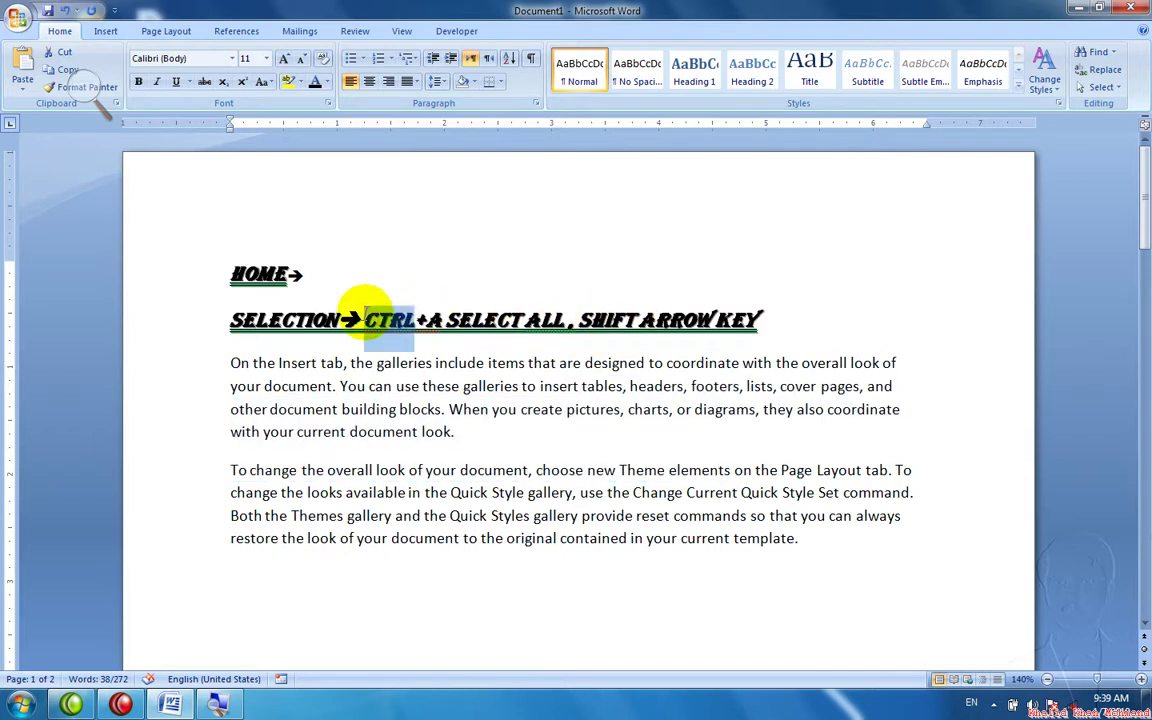
{"action": "key", "text": "ctrl+space"}
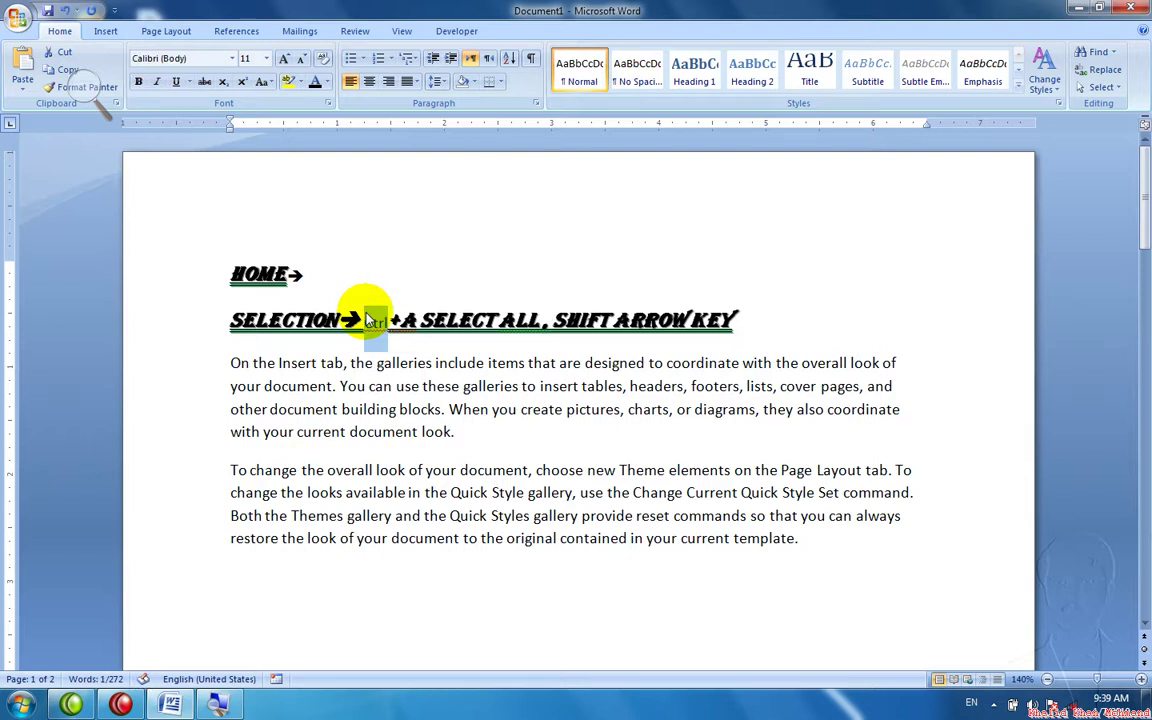
{"action": "type", "text": "Ctrl"}
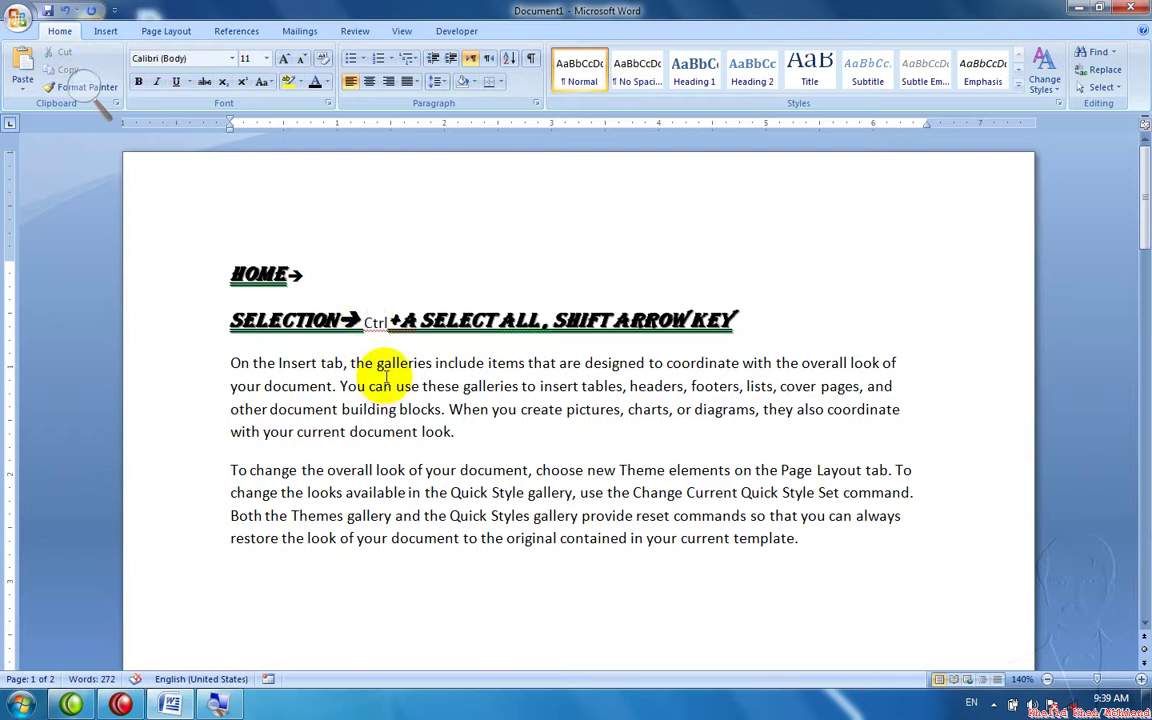
{"action": "left_click_drag", "start_coordinate": [740, 322], "coordinate": [542, 320]}
{"action": "key", "text": "shift+Up"}
{"action": "key", "text": "shift+Up"}
{"action": "key", "text": "ctrl+a"}
{"action": "key", "text": "ctrl+space"}
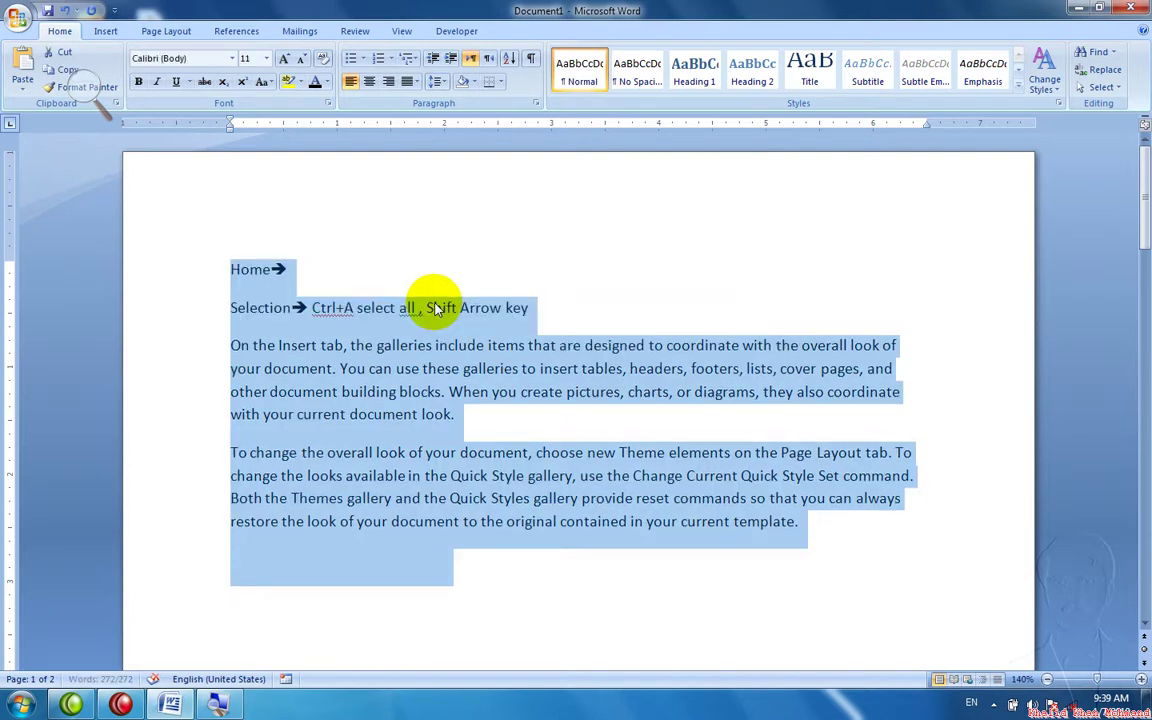
{"action": "key", "text": "ctrl+z"}
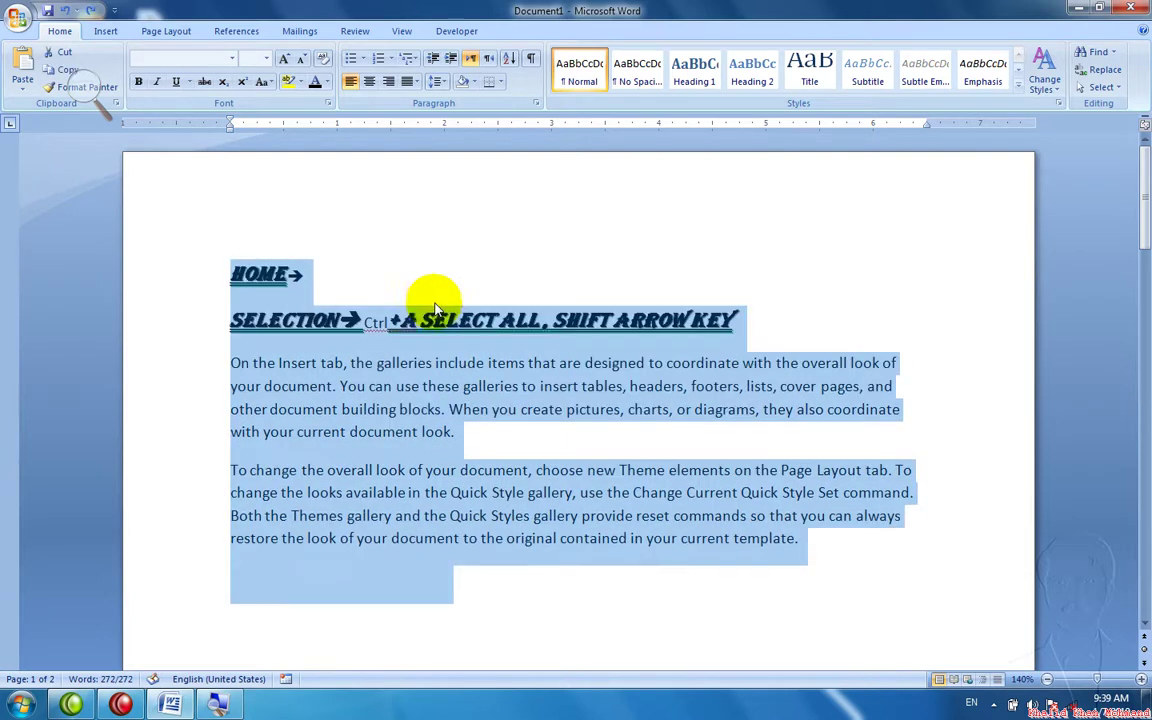
{"action": "left_click", "coordinate": [322, 60]}
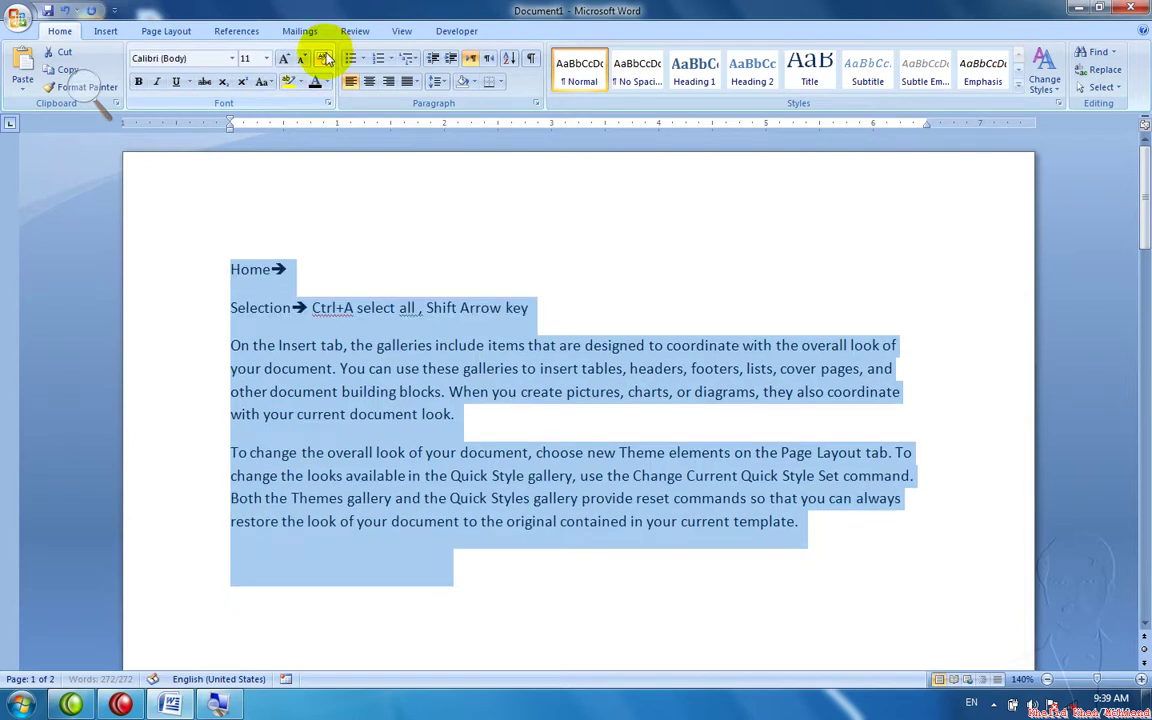
{"action": "left_click", "coordinate": [320, 530]}
{"action": "key", "text": "ctrl+z"}
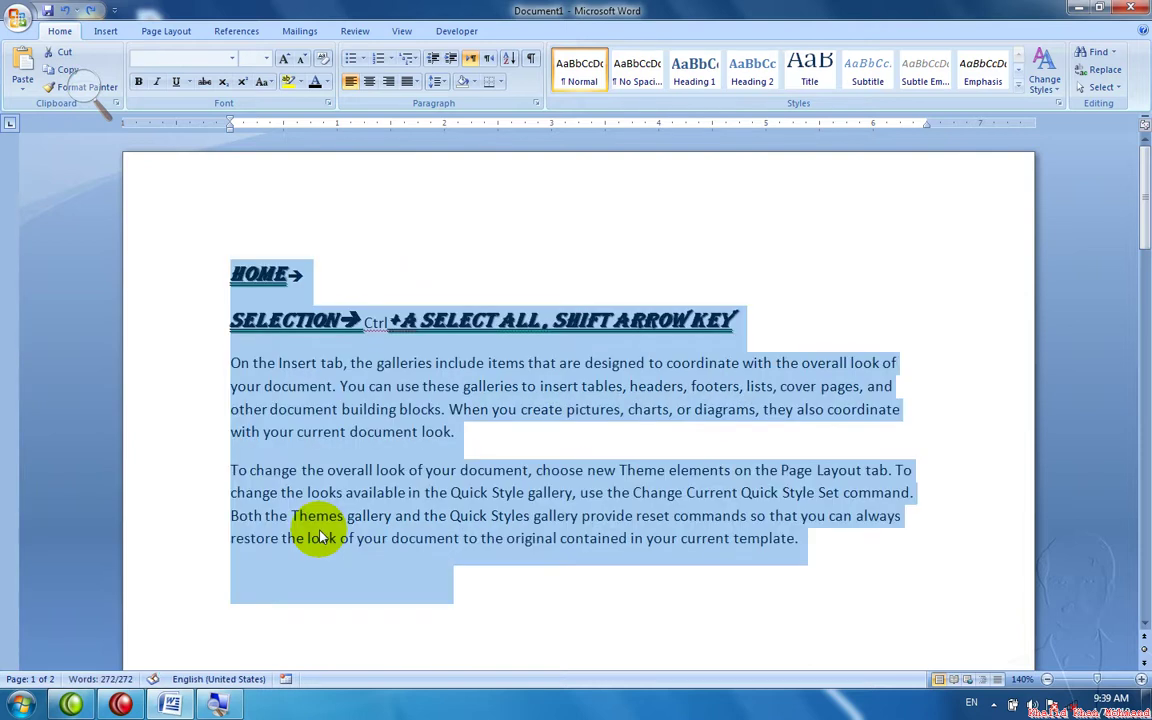
{"action": "left_click", "coordinate": [320, 535]}
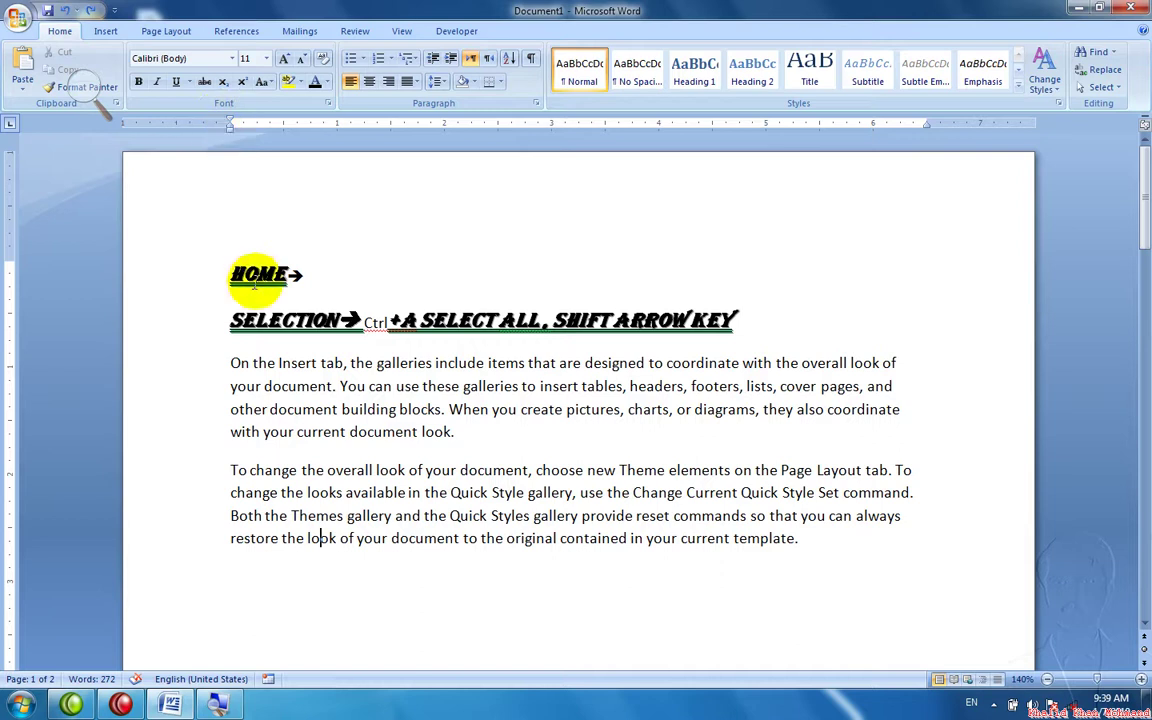
{"action": "type", "text": "sjkghdfksahdjkash"}
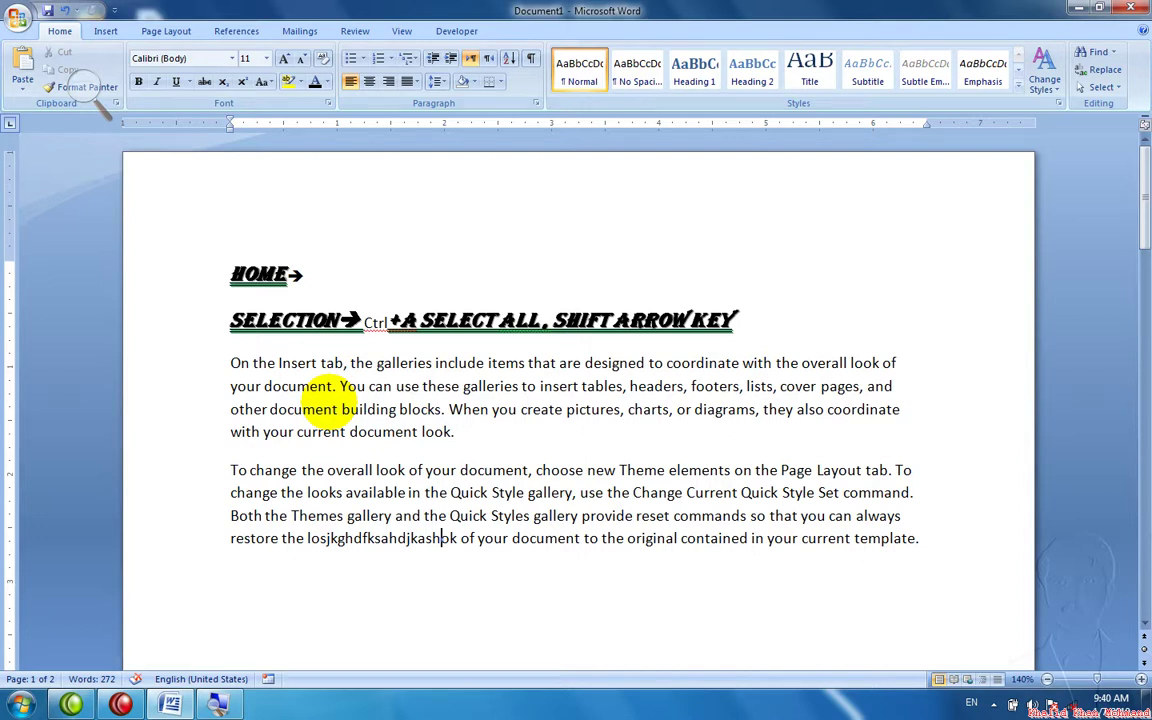
{"action": "key", "text": "ctrl+z"}
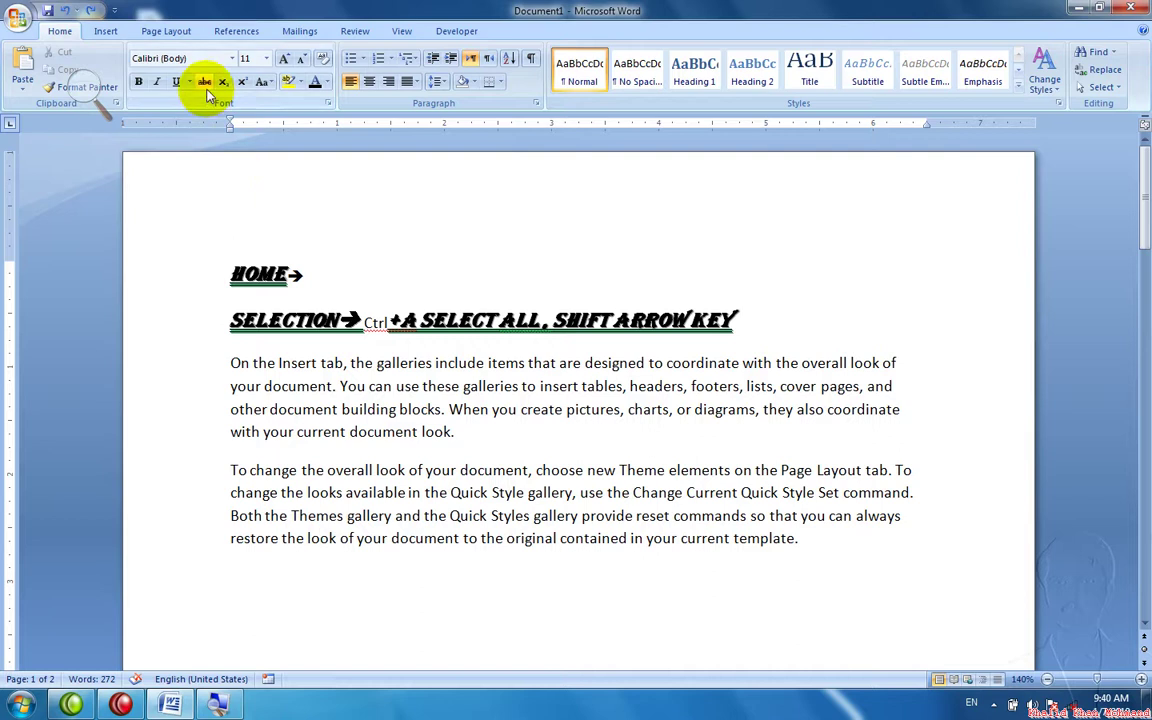
{"action": "left_click", "coordinate": [307, 563]}
{"action": "key", "text": "Right"}
{"action": "key", "text": "Right"}
{"action": "key", "text": "Right"}
{"action": "key", "text": "Right"}
{"action": "key", "text": "Right"}
{"action": "key", "text": "Right"}
{"action": "key", "text": "Right"}
{"action": "key", "text": "Right"}
{"action": "key", "text": "Right"}
{"action": "left_click_drag", "start_coordinate": [558, 540], "coordinate": [376, 541]}
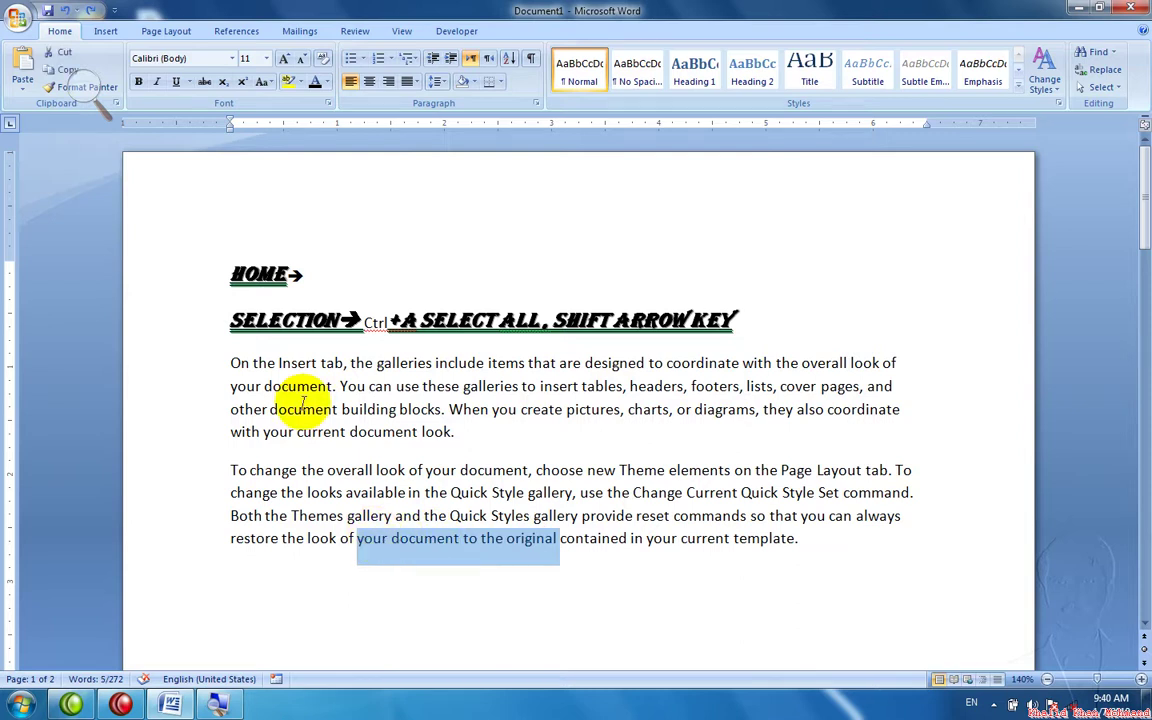
{"action": "left_click", "coordinate": [205, 82]}
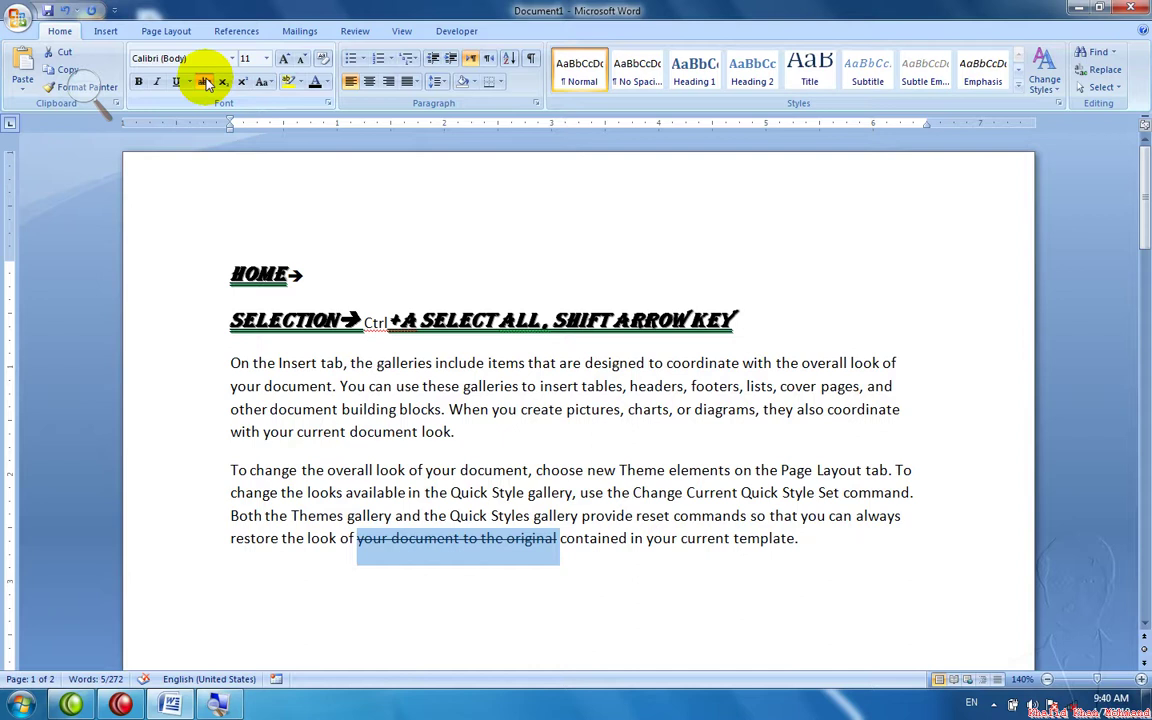
{"action": "left_click", "coordinate": [190, 83]}
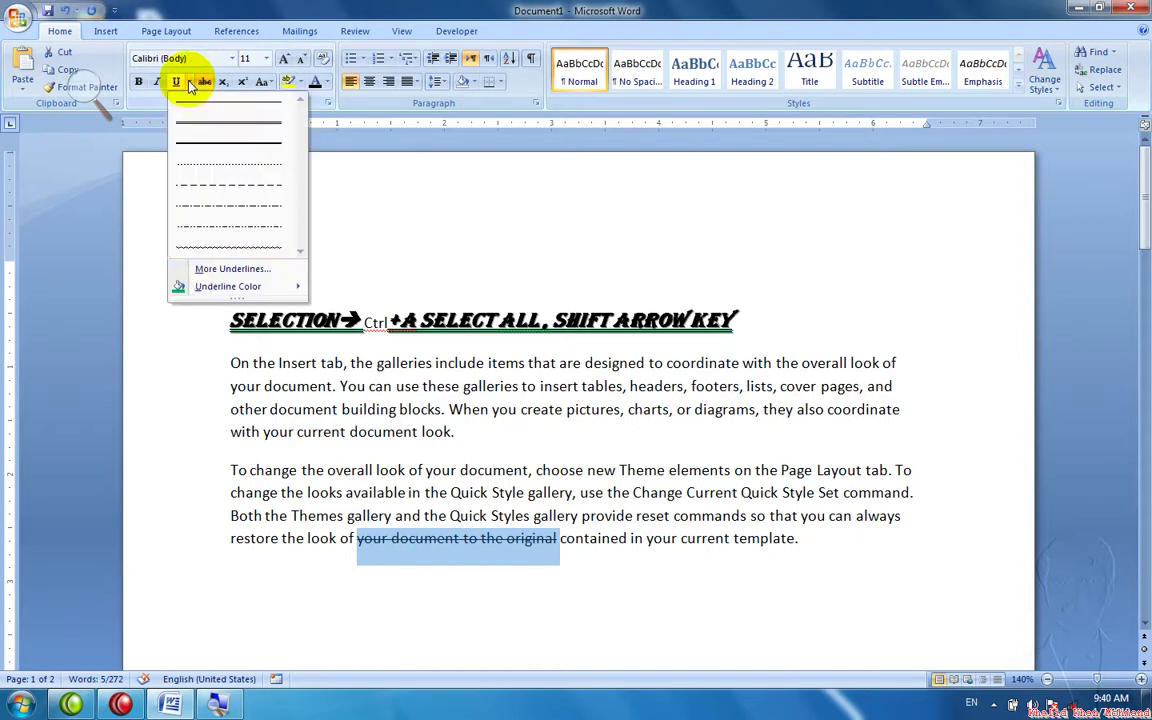
{"action": "left_click", "coordinate": [220, 269]}
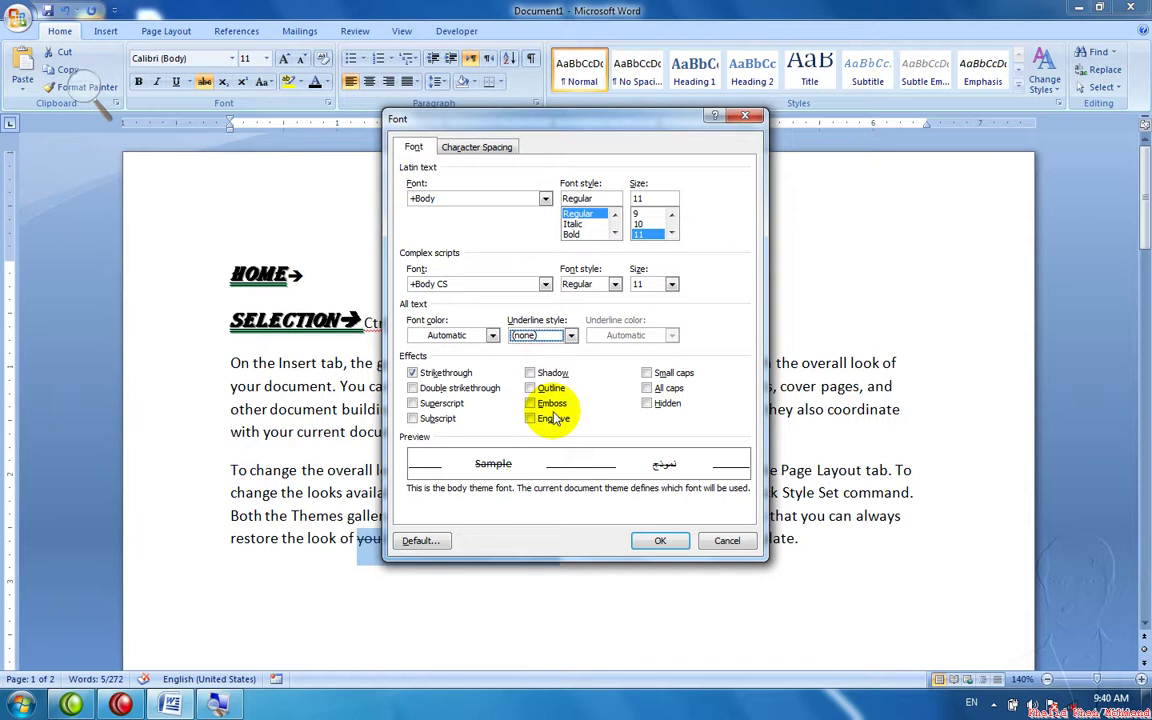
{"action": "left_click", "coordinate": [460, 388]}
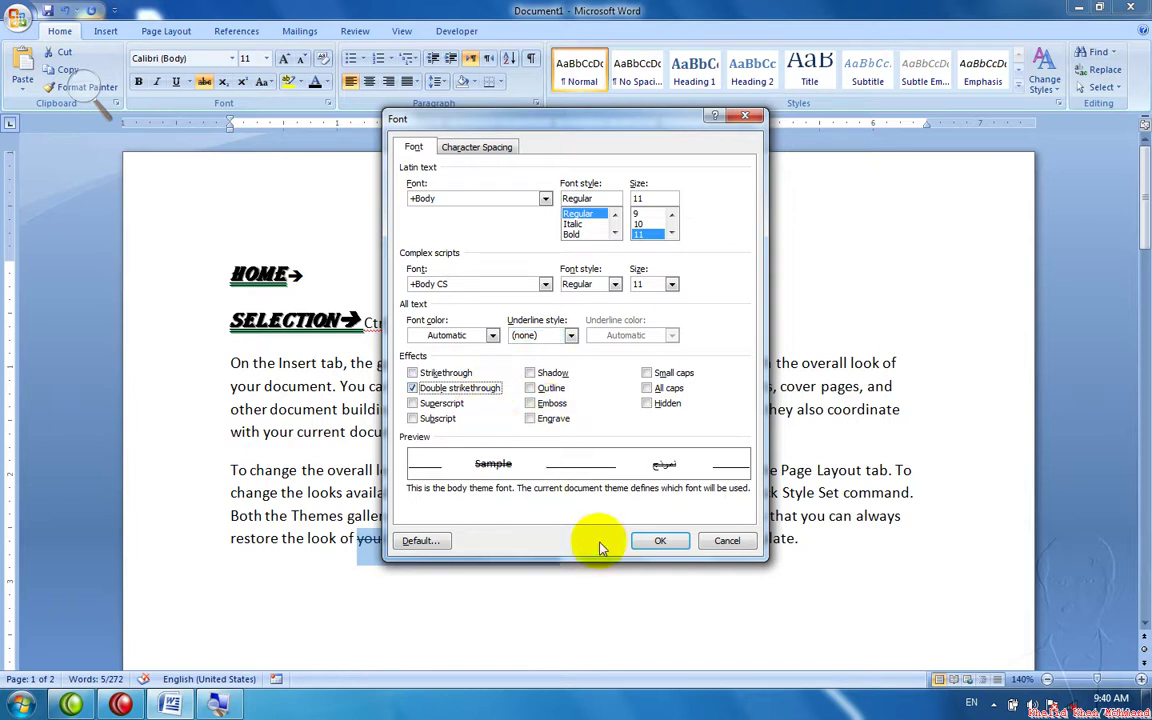
{"action": "left_click", "coordinate": [650, 541]}
{"action": "left_click", "coordinate": [628, 539]}
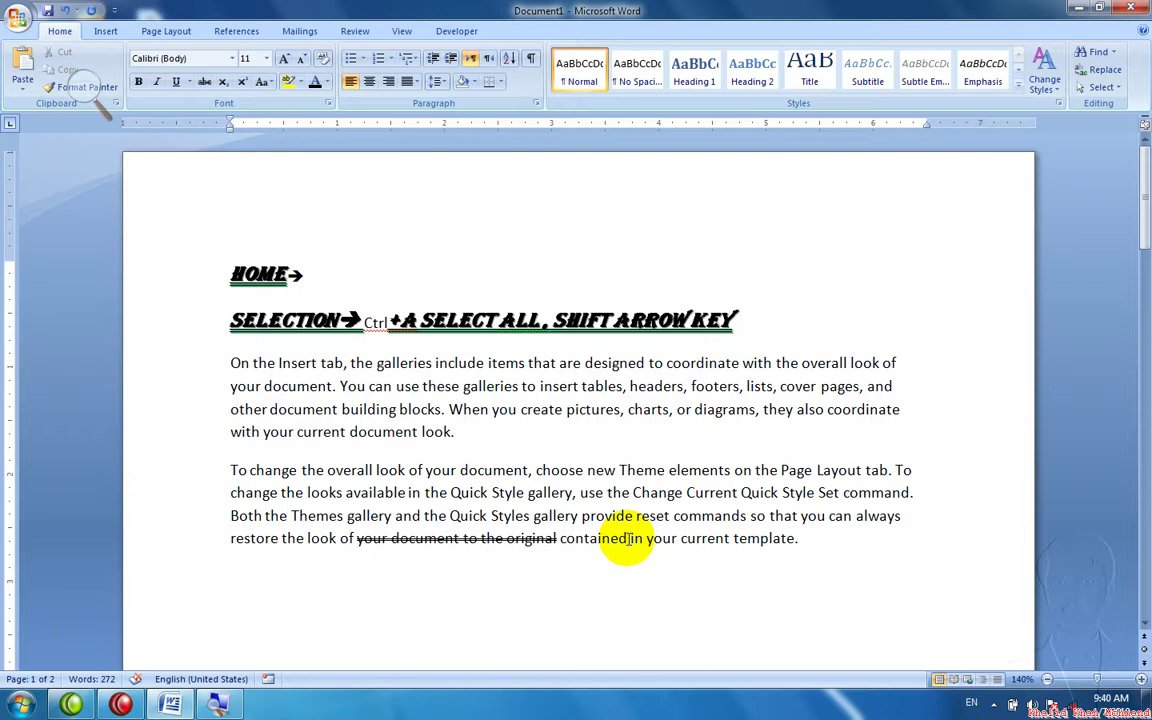
{"action": "left_click_drag", "start_coordinate": [628, 539], "coordinate": [410, 494]}
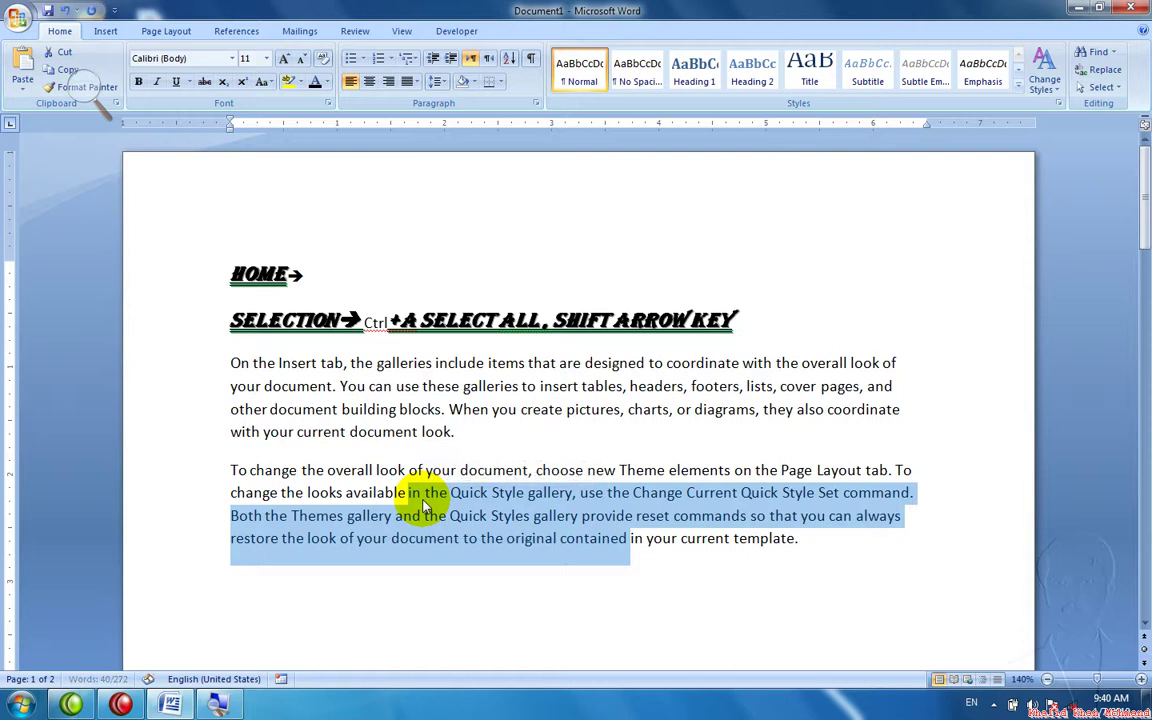
{"action": "key", "text": "ctrl+z"}
{"action": "left_click", "coordinate": [423, 503]}
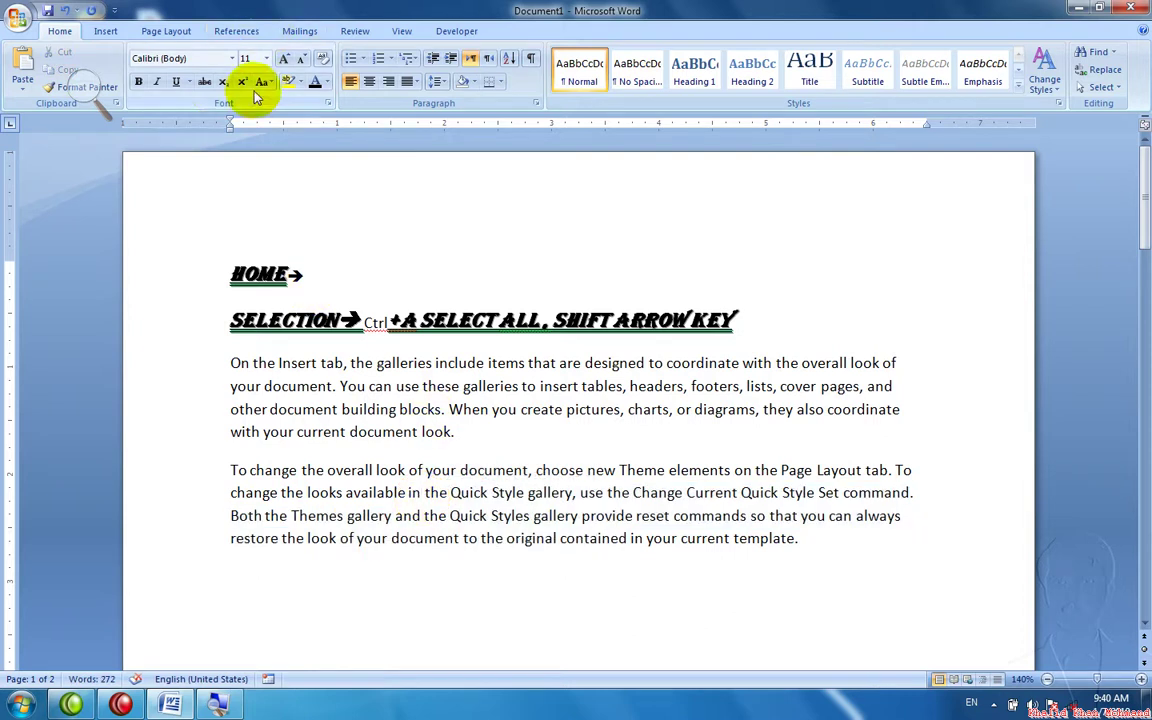
{"action": "left_click", "coordinate": [296, 566]}
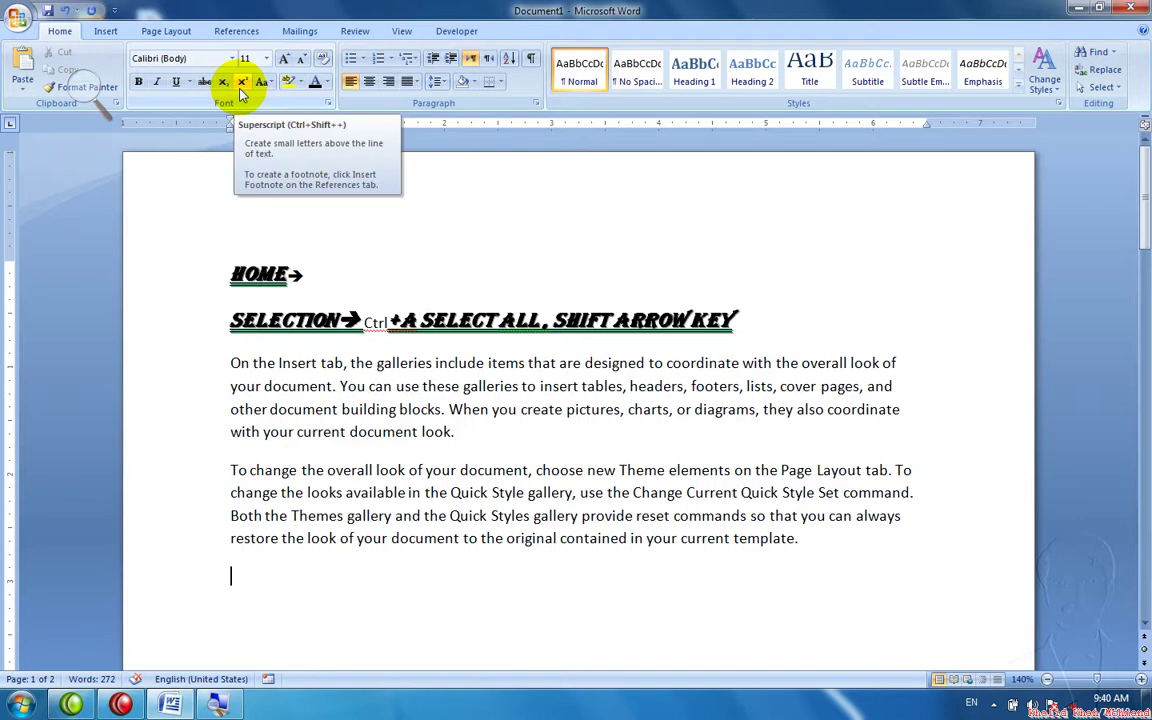
Type the line 'H2o x2' on the empty line.
{"action": "type", "text": "H20"}
{"action": "key", "text": "BackSpace"}
{"action": "type", "text": "o"}
{"action": "key", "text": "Left"}
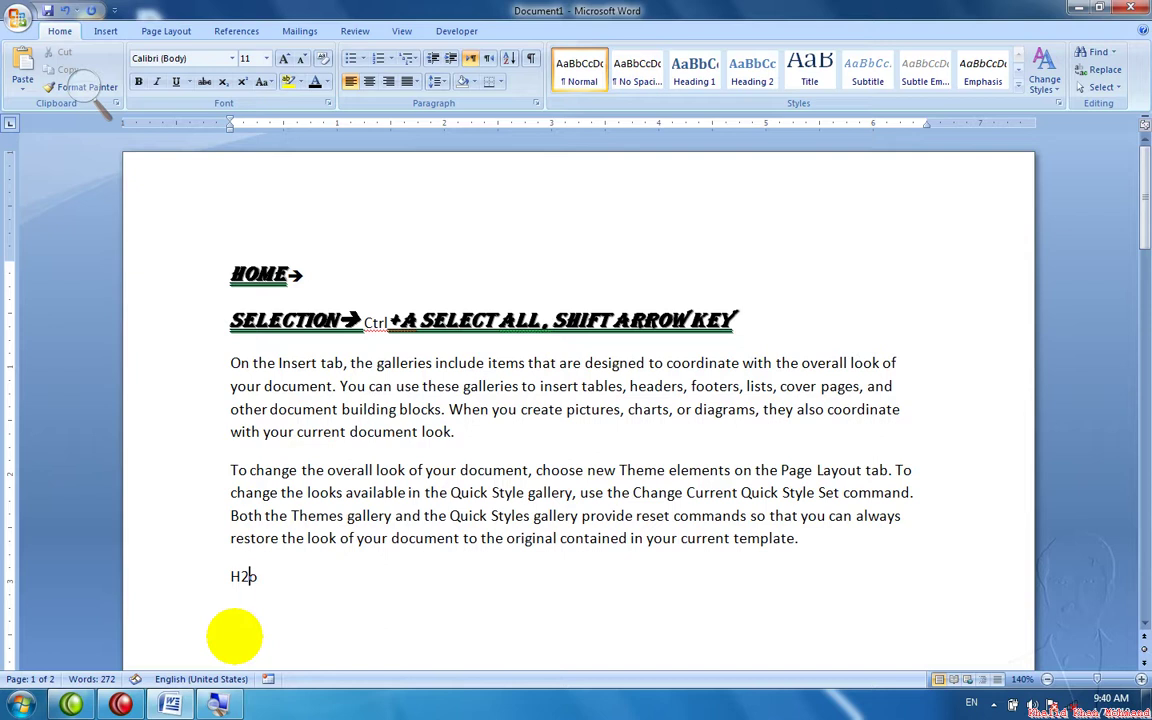
{"action": "key", "text": "Right"}
{"action": "type", "text": "x"}
{"action": "type", "text": "2"}
Make the 2 after x superscript and the 2 in H2o subscript.
{"action": "key", "text": "shift+Left"}
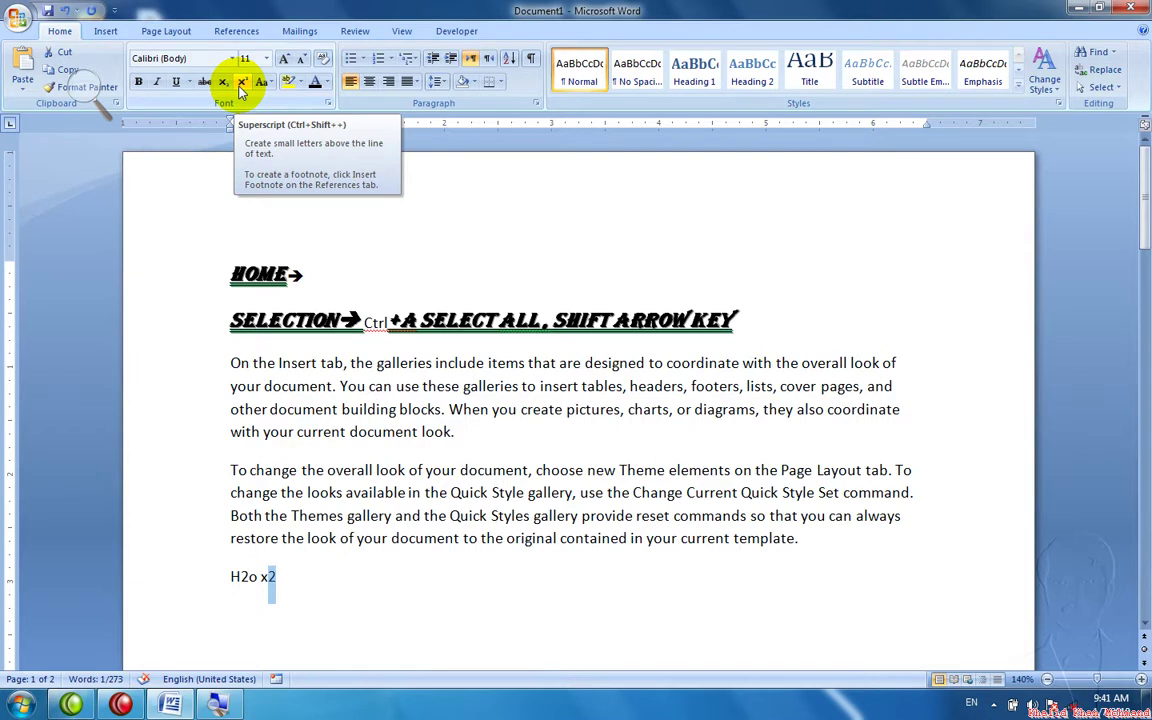
{"action": "left_click", "coordinate": [241, 82]}
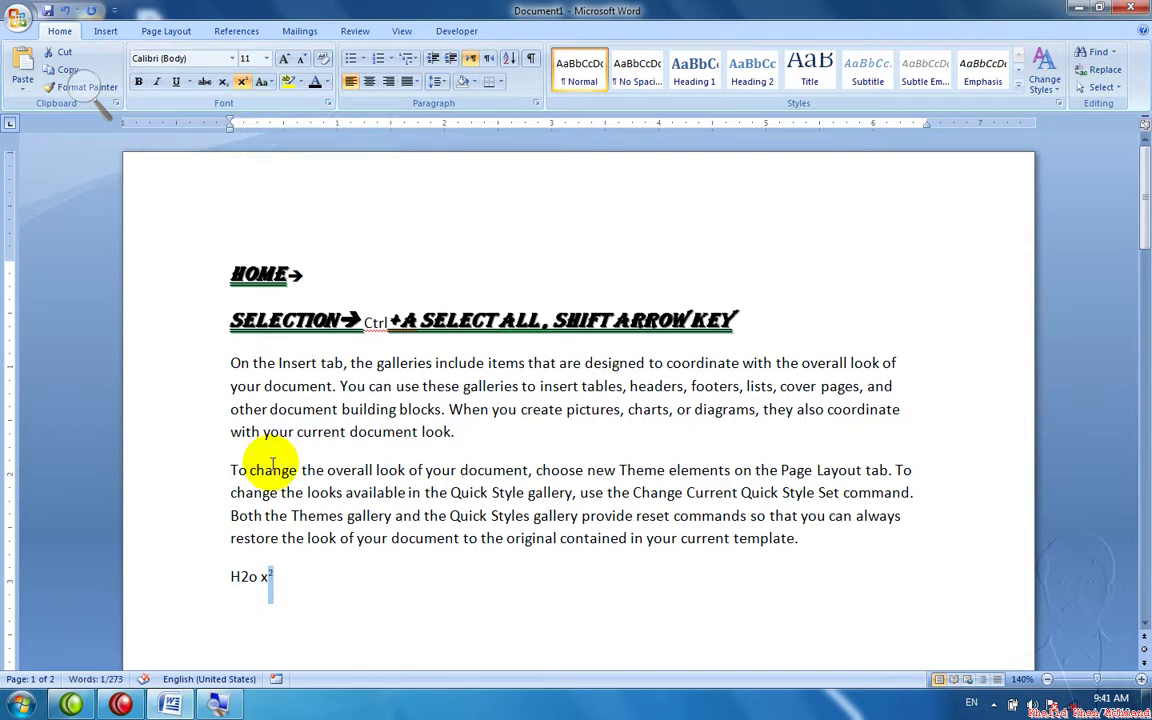
{"action": "left_click_drag", "start_coordinate": [240, 577], "coordinate": [248, 577]}
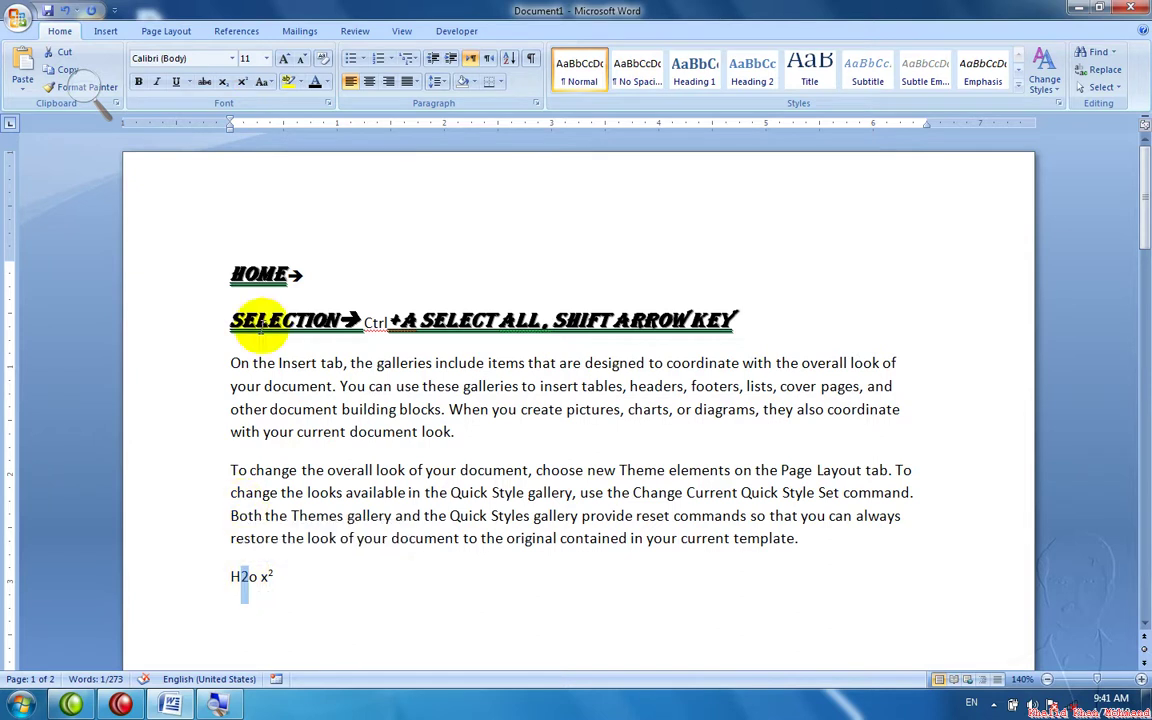
{"action": "left_click", "coordinate": [224, 86]}
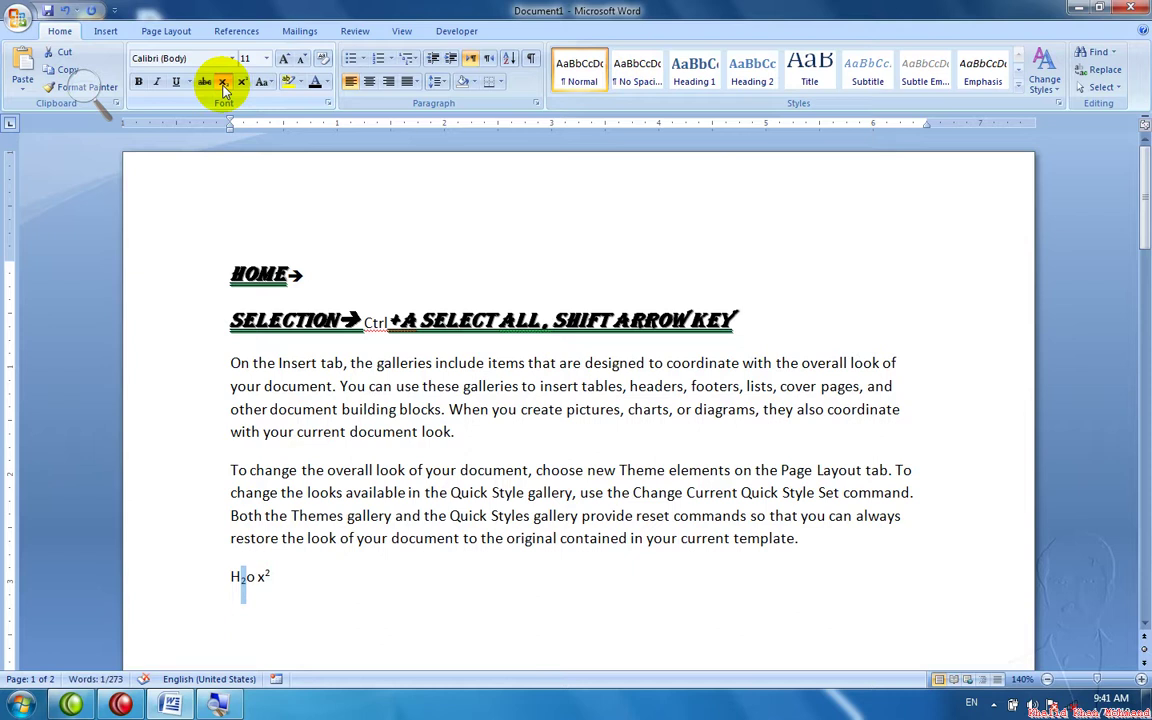
{"action": "key", "text": "ctrl+z"}
{"action": "key", "text": "ctrl+z"}
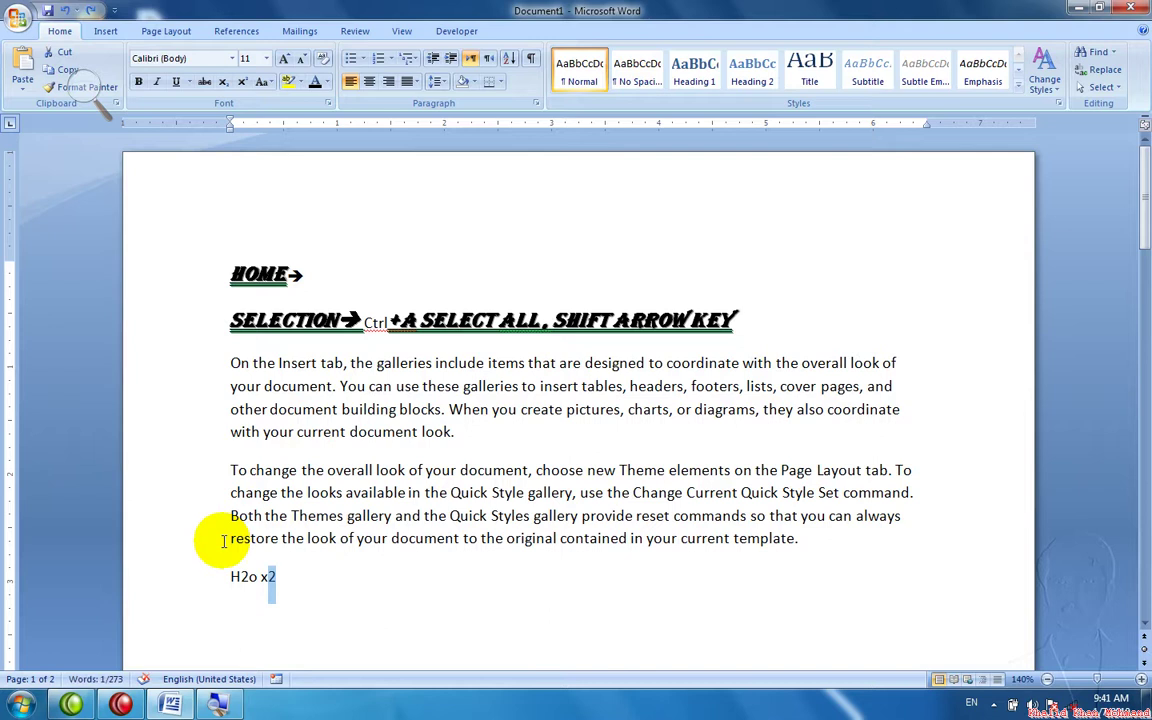
{"action": "key", "text": "ctrl+shift+plus"}
{"action": "key", "text": "Left"}
{"action": "key", "text": "Left"}
{"action": "key", "text": "Left"}
{"action": "key", "text": "shift+Right"}
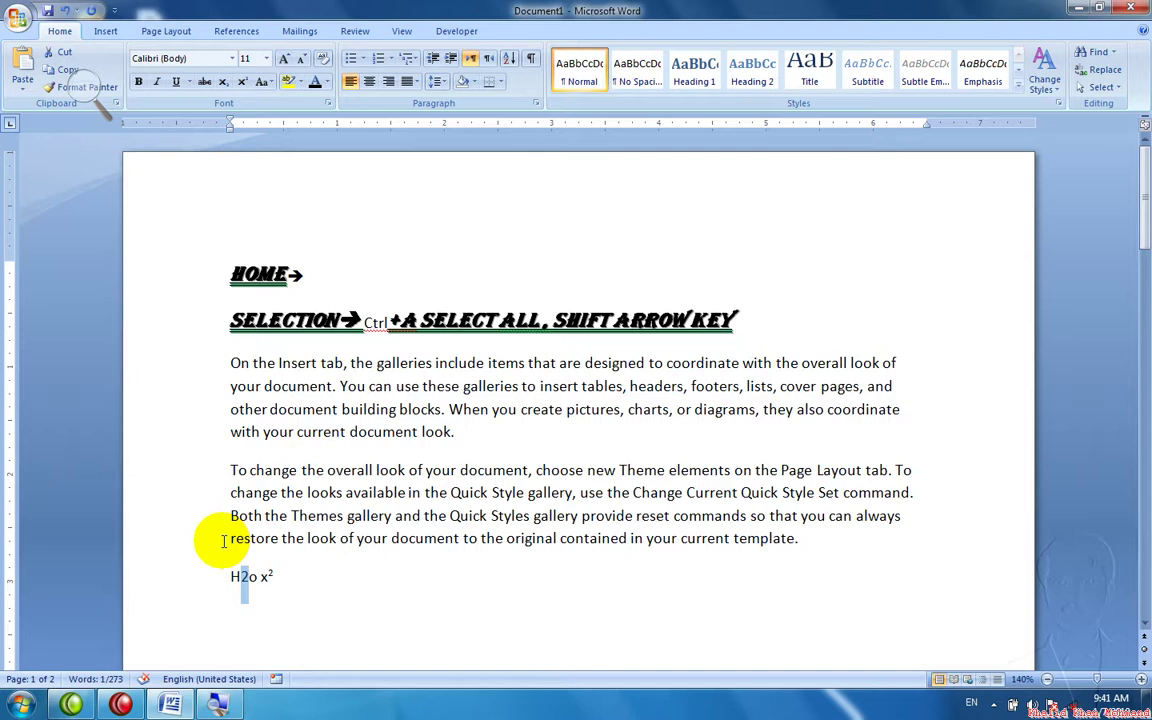
{"action": "key", "text": "ctrl+equal"}
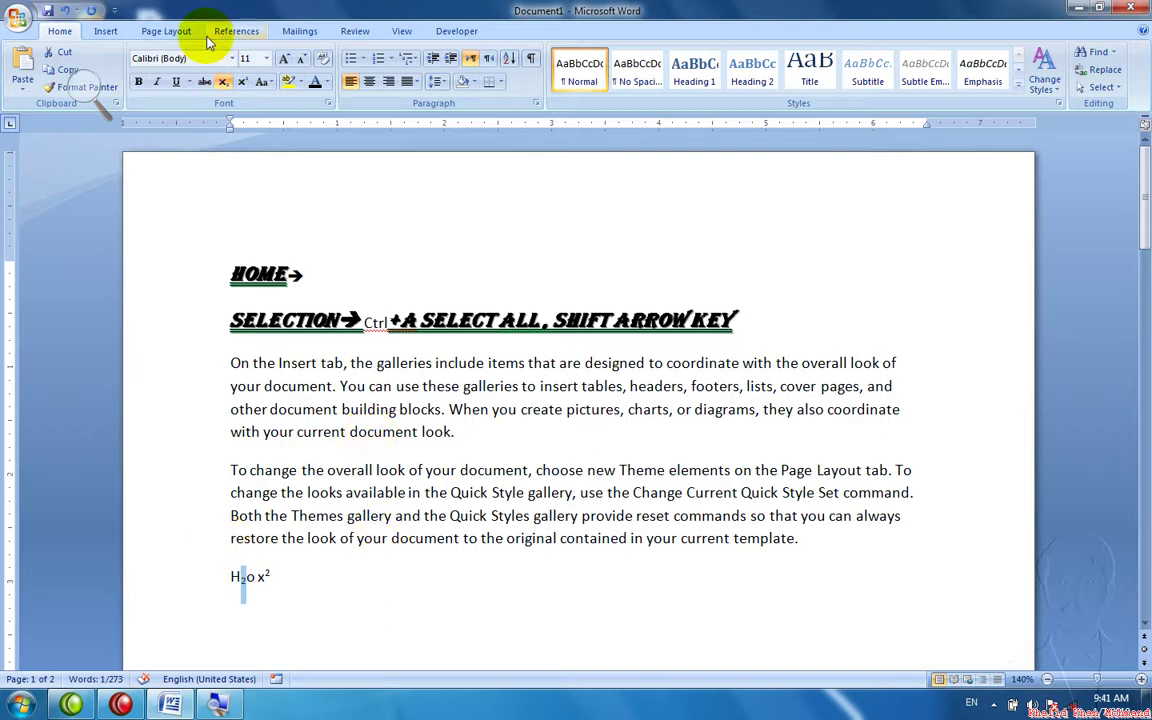
AutoFormat a horizontal border line by entering --- below page 2's second paragraph.
{"action": "left_click", "coordinate": [398, 660]}
{"action": "key", "text": "Down"}
{"action": "scroll", "coordinate": [397, 657], "scroll_direction": "down", "scroll_amount": 3}
{"action": "scroll", "coordinate": [397, 657], "scroll_direction": "down", "scroll_amount": 3}
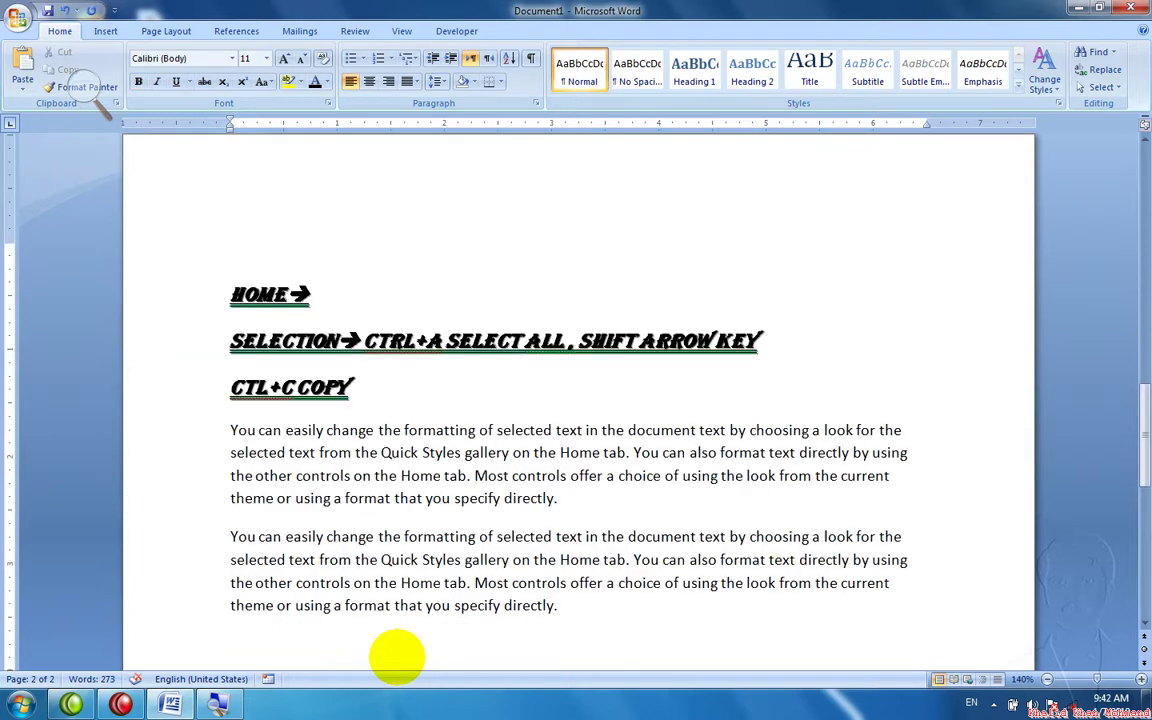
{"action": "left_click", "coordinate": [397, 657]}
{"action": "type", "text": "---"}
{"action": "key", "text": "Return"}
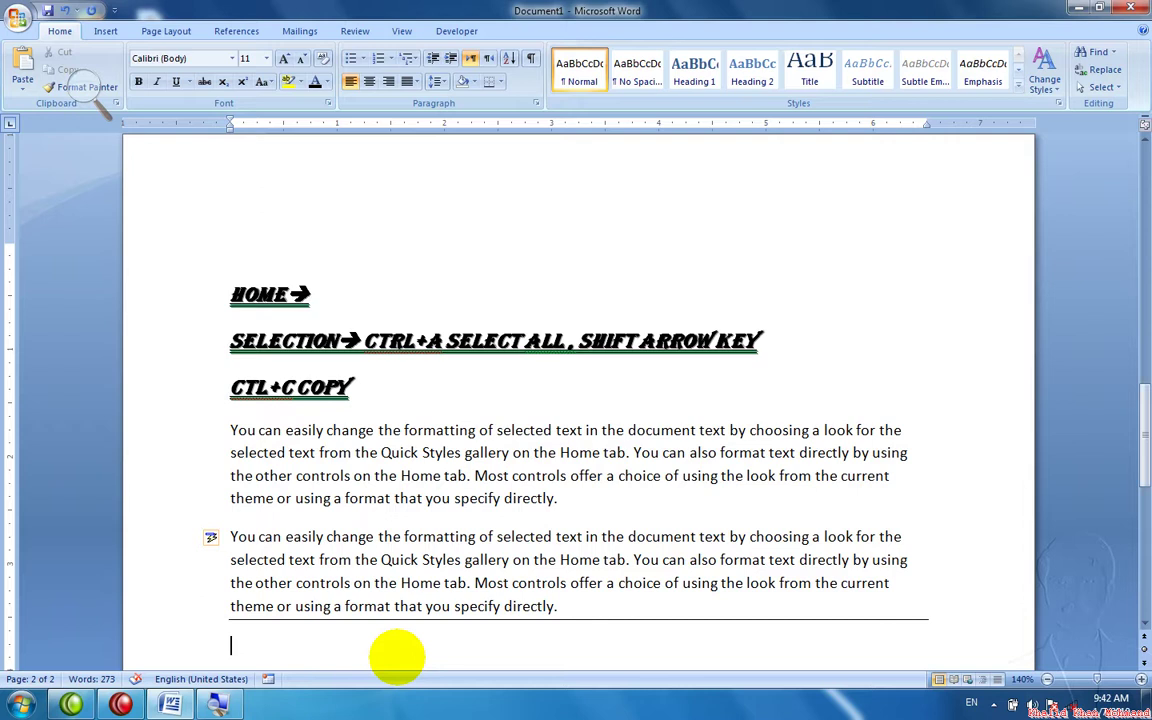
Type and erase test text 'YOU CAN EASILY', then select both paragraphs above.
{"action": "type", "text": "YOU "}
{"action": "type", "text": "CAN"}
{"action": "key", "text": "BackSpace"}
{"action": "key", "text": "BackSpace"}
{"action": "key", "text": "BackSpace"}
{"action": "key", "text": "BackSpace"}
{"action": "key", "text": "BackSpace"}
{"action": "key", "text": "BackSpace"}
{"action": "type", "text": "OP"}
{"action": "key", "text": "BackSpace"}
{"action": "type", "text": "U CAN EAS"}
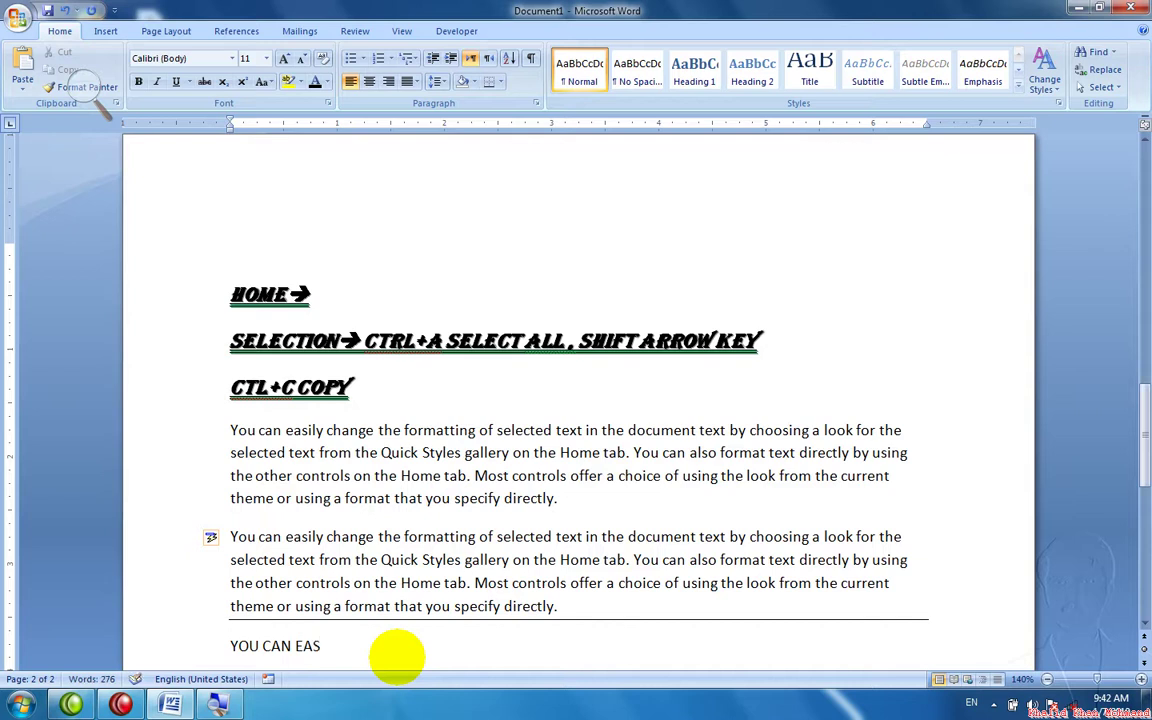
{"action": "type", "text": "ILY"}
{"action": "key", "text": "BackSpace"}
{"action": "key", "text": "BackSpace"}
{"action": "key", "text": "BackSpace"}
{"action": "key", "text": "BackSpace"}
{"action": "key", "text": "BackSpace"}
{"action": "key", "text": "BackSpace"}
{"action": "key", "text": "BackSpace"}
{"action": "key", "text": "BackSpace"}
{"action": "key", "text": "BackSpace"}
{"action": "key", "text": "BackSpace"}
{"action": "key", "text": "BackSpace"}
{"action": "key", "text": "BackSpace"}
{"action": "key", "text": "shift+Up"}
{"action": "key", "text": "shift+Up"}
{"action": "key", "text": "shift+Up"}
{"action": "key", "text": "shift+Up"}
{"action": "key", "text": "shift+Up"}
{"action": "key", "text": "shift+Up"}
{"action": "key", "text": "shift+Left"}
{"action": "key", "text": "shift+Left"}
{"action": "key", "text": "shift+Left"}
{"action": "key", "text": "shift+Left"}
{"action": "key", "text": "shift+Left"}
{"action": "key", "text": "shift+Left"}
{"action": "key", "text": "shift+Left"}
{"action": "key", "text": "shift+Left"}
{"action": "key", "text": "shift+Left"}
{"action": "key", "text": "shift+Left"}
{"action": "key", "text": "shift+Left"}
{"action": "key", "text": "shift+Left"}
{"action": "key", "text": "shift+Left"}
{"action": "key", "text": "shift+Left"}
{"action": "key", "text": "shift+Left"}
{"action": "key", "text": "shift+Left"}
{"action": "key", "text": "shift+Left"}
{"action": "key", "text": "shift+Left"}
{"action": "key", "text": "shift+Left"}
{"action": "key", "text": "shift+Left"}
{"action": "key", "text": "shift+Left"}
{"action": "key", "text": "shift+Left"}
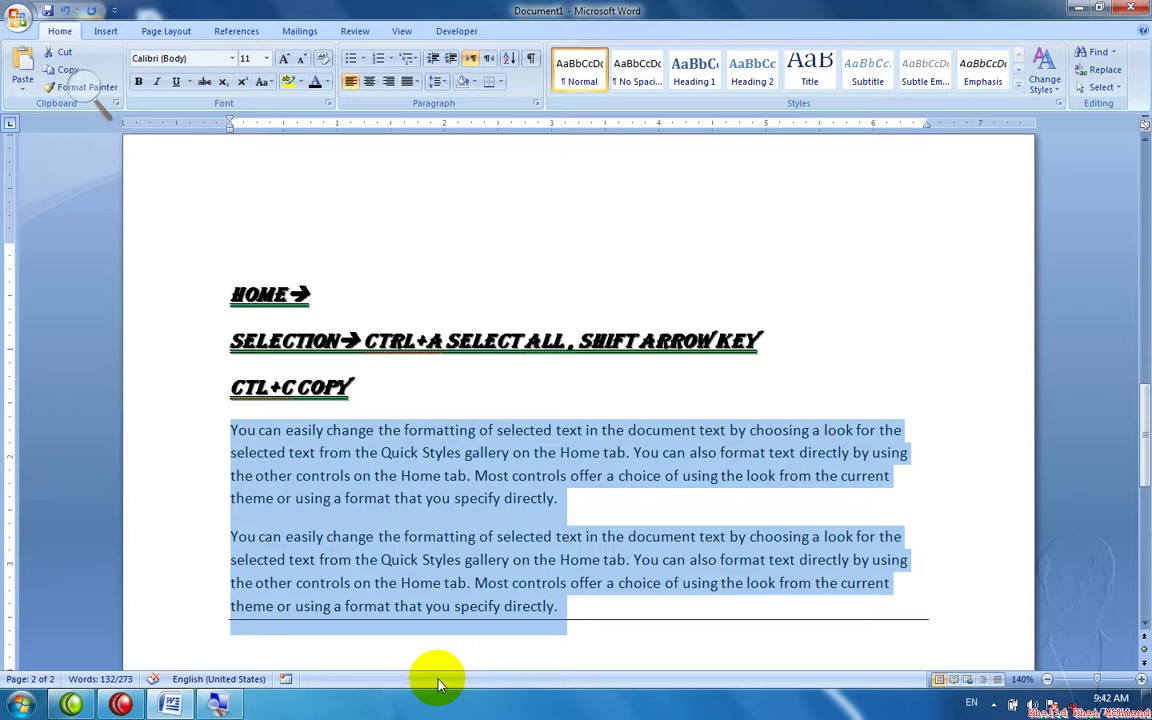
Try all caps, sentence case, lowercase, UPPERCASE and Capitalize Each Word on the paragraphs.
{"action": "key", "text": "ctrl+shift+a"}
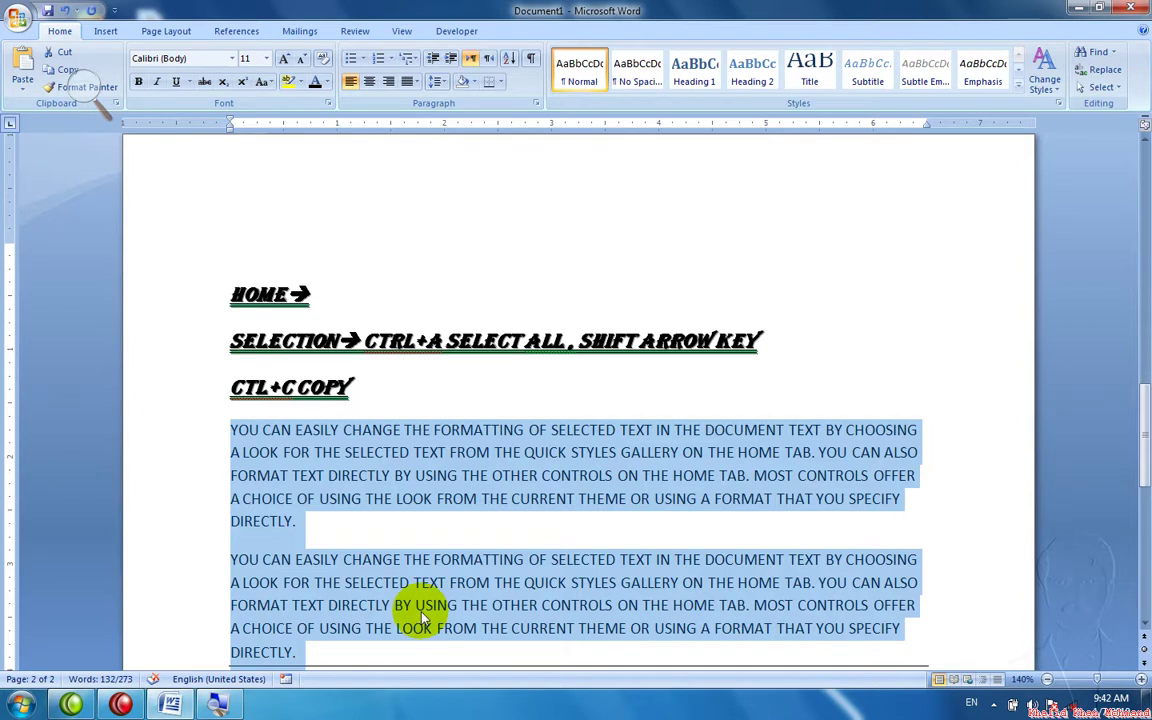
{"action": "left_click", "coordinate": [274, 85]}
{"action": "left_click", "coordinate": [290, 102]}
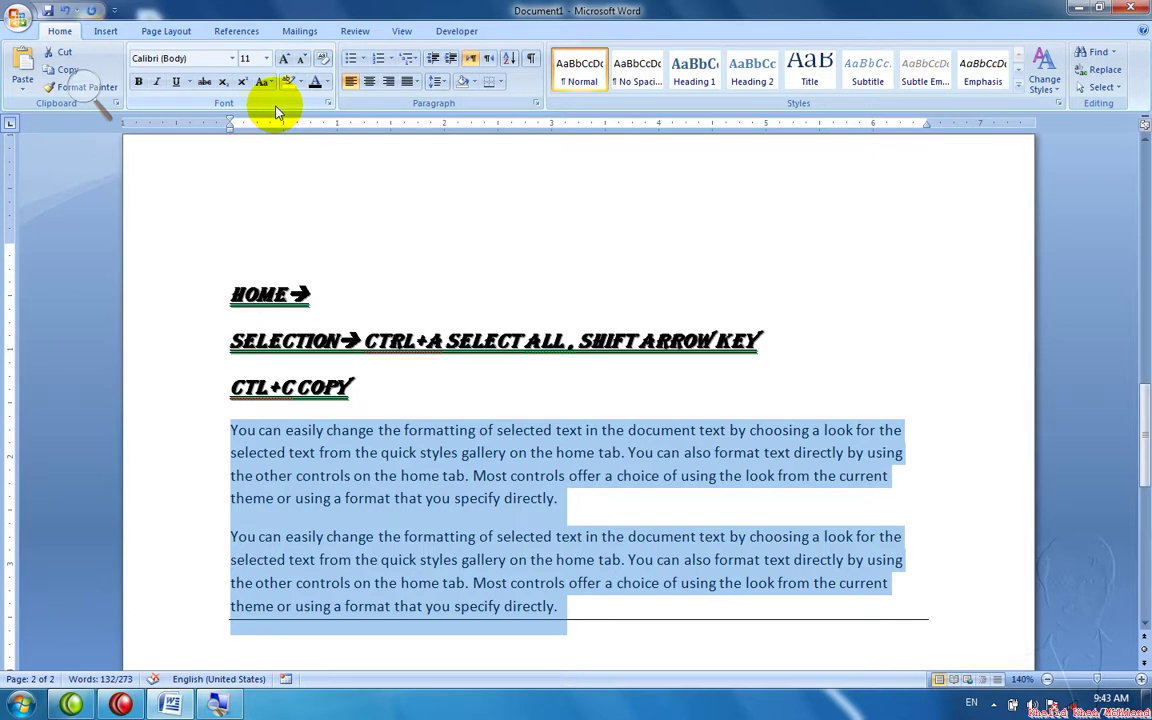
{"action": "left_click", "coordinate": [278, 83]}
{"action": "left_click", "coordinate": [282, 120]}
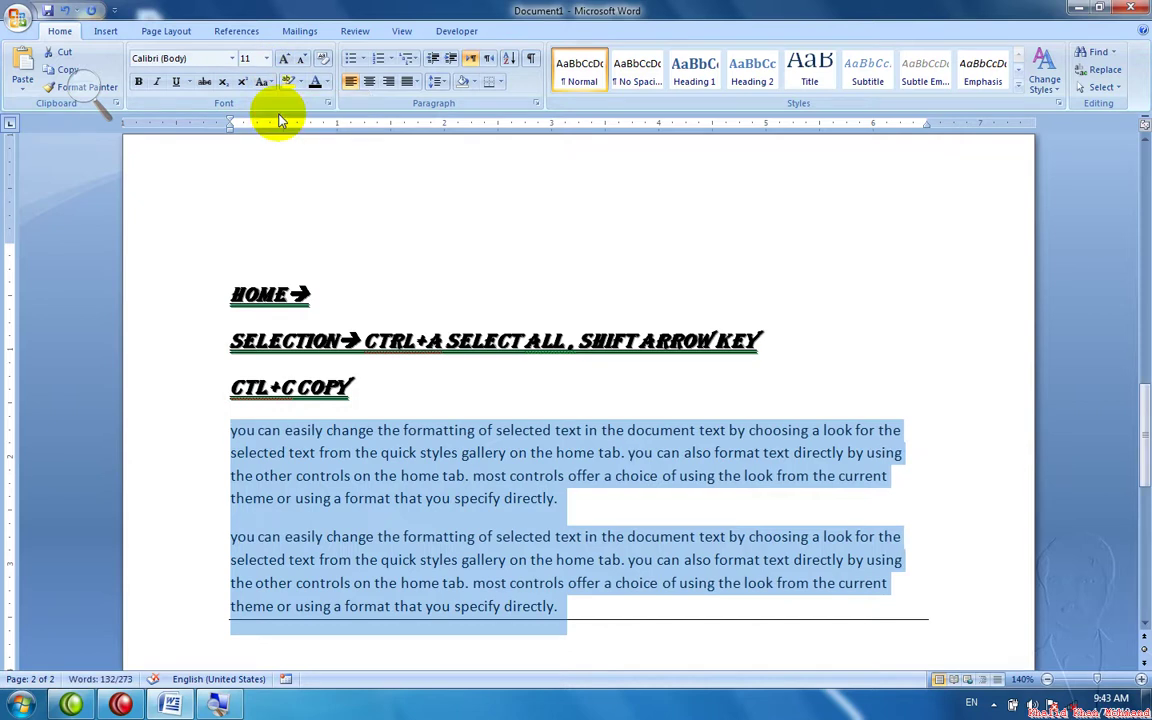
{"action": "left_click", "coordinate": [266, 82]}
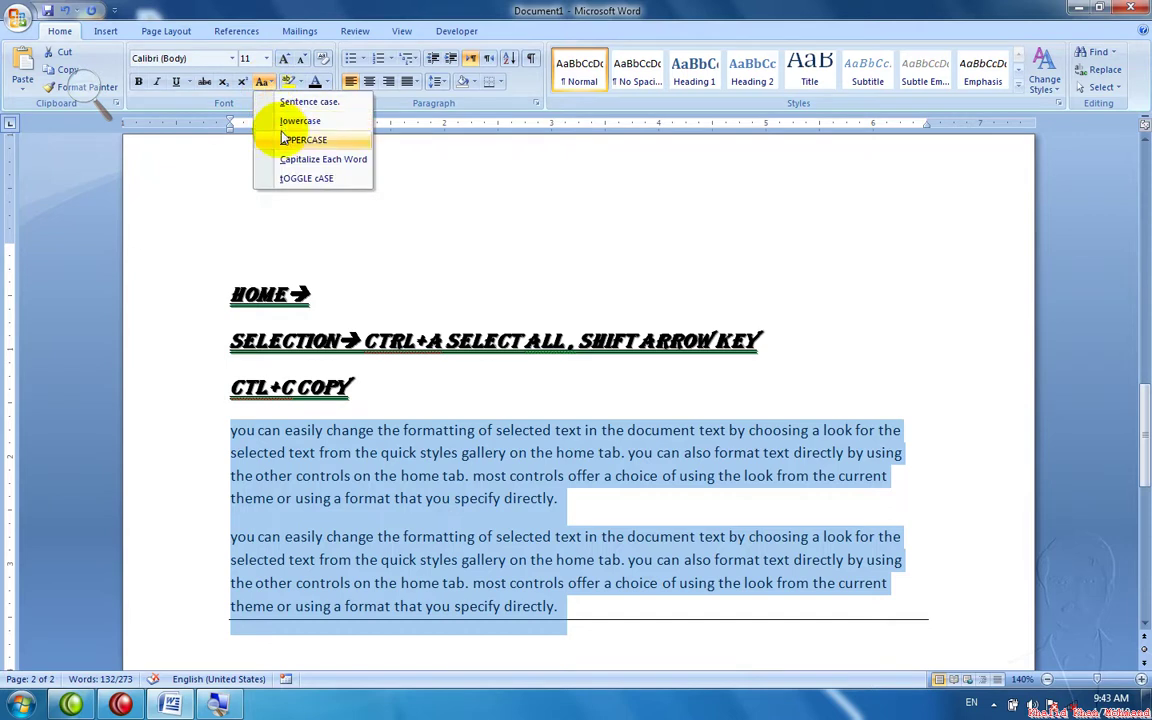
{"action": "left_click", "coordinate": [285, 139]}
{"action": "left_click", "coordinate": [268, 84]}
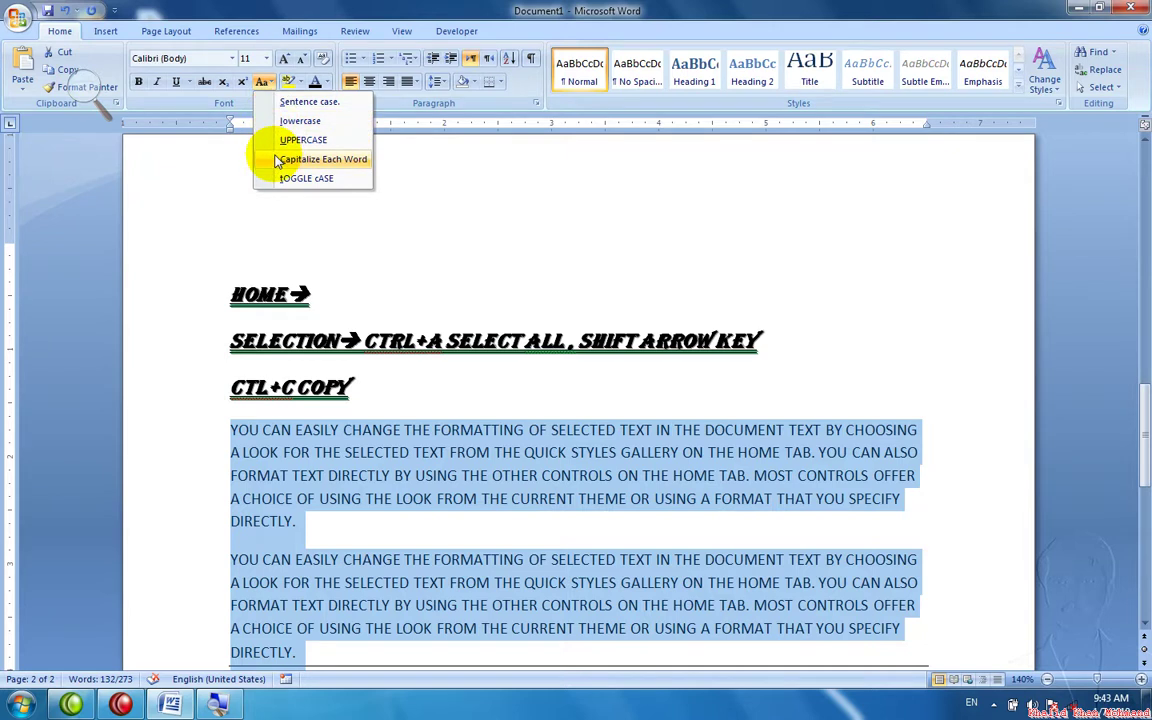
{"action": "left_click", "coordinate": [277, 160]}
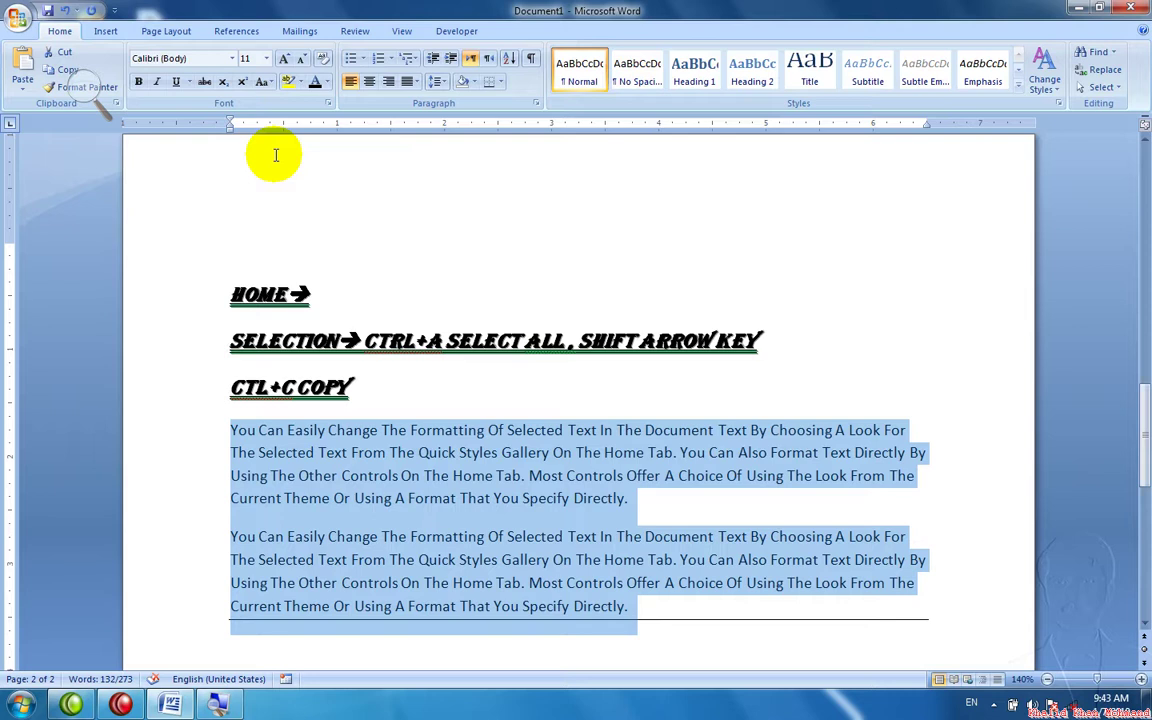
Apply tOGGLE cASE, then cycle the paragraphs' letter case with Shift+F3.
{"action": "left_click", "coordinate": [261, 86]}
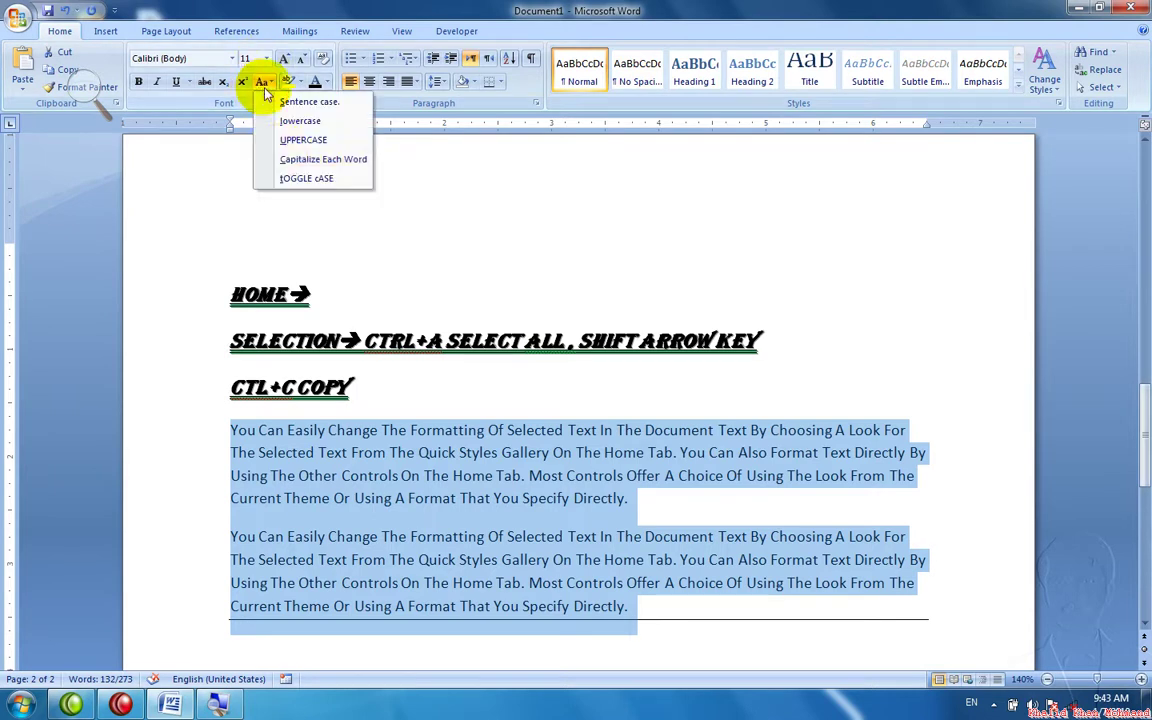
{"action": "left_click", "coordinate": [280, 159]}
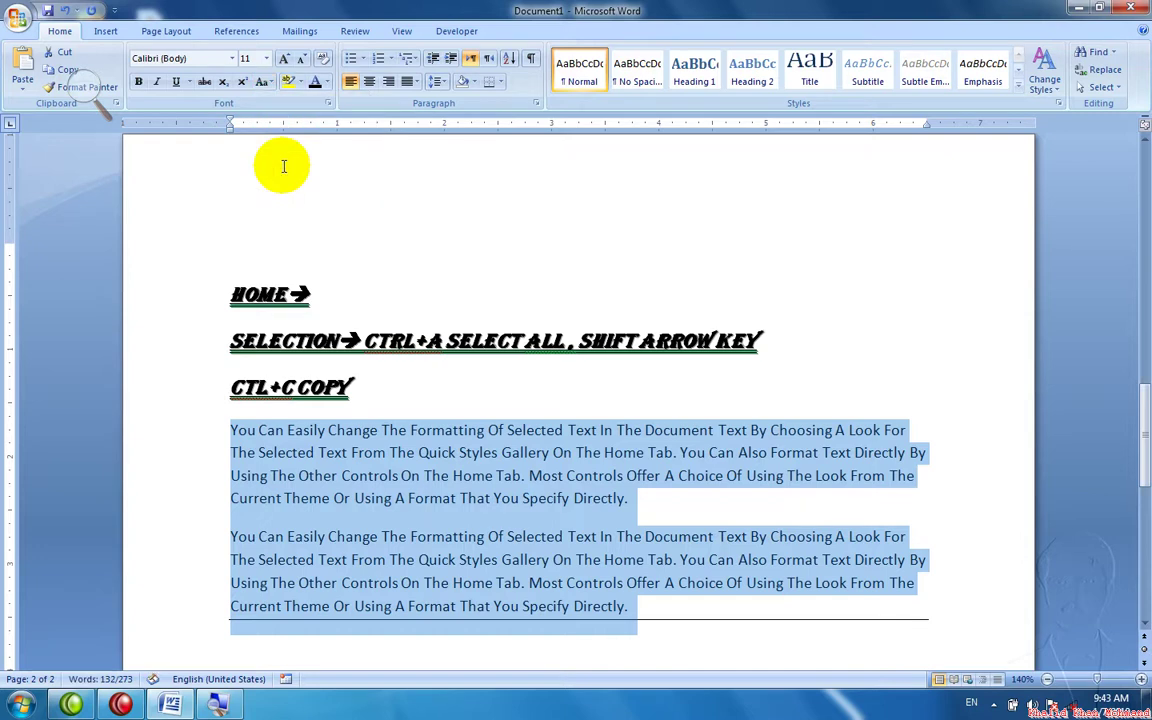
{"action": "left_click", "coordinate": [266, 82]}
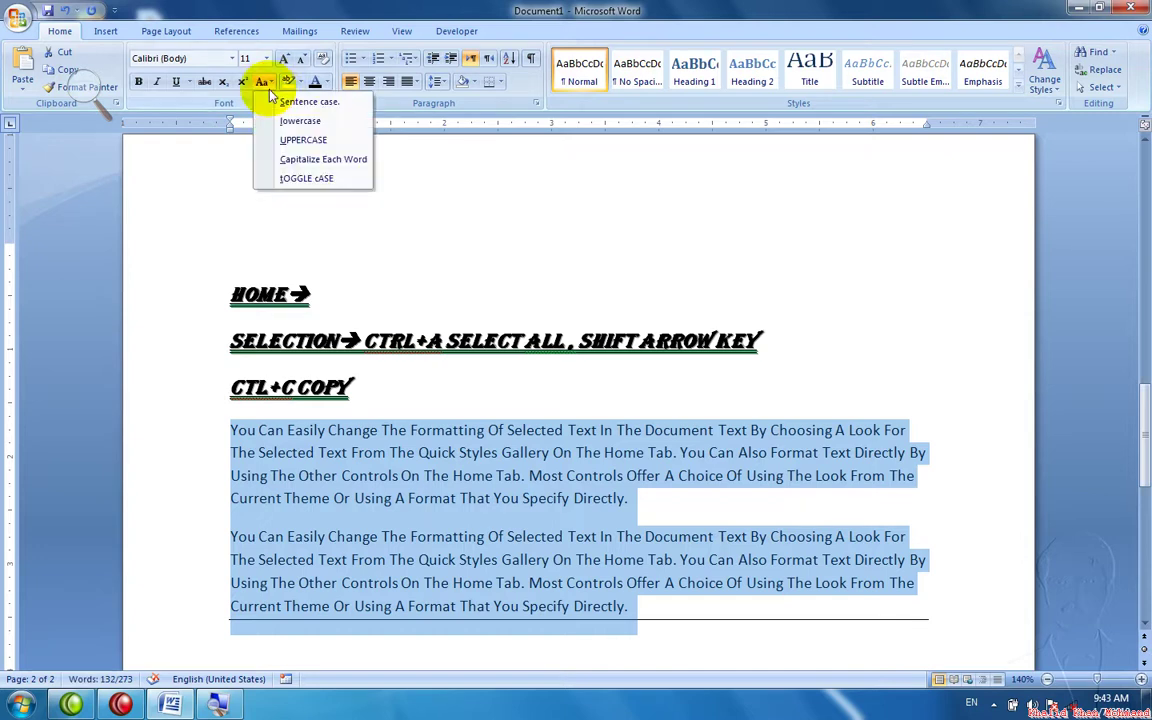
{"action": "left_click", "coordinate": [284, 177]}
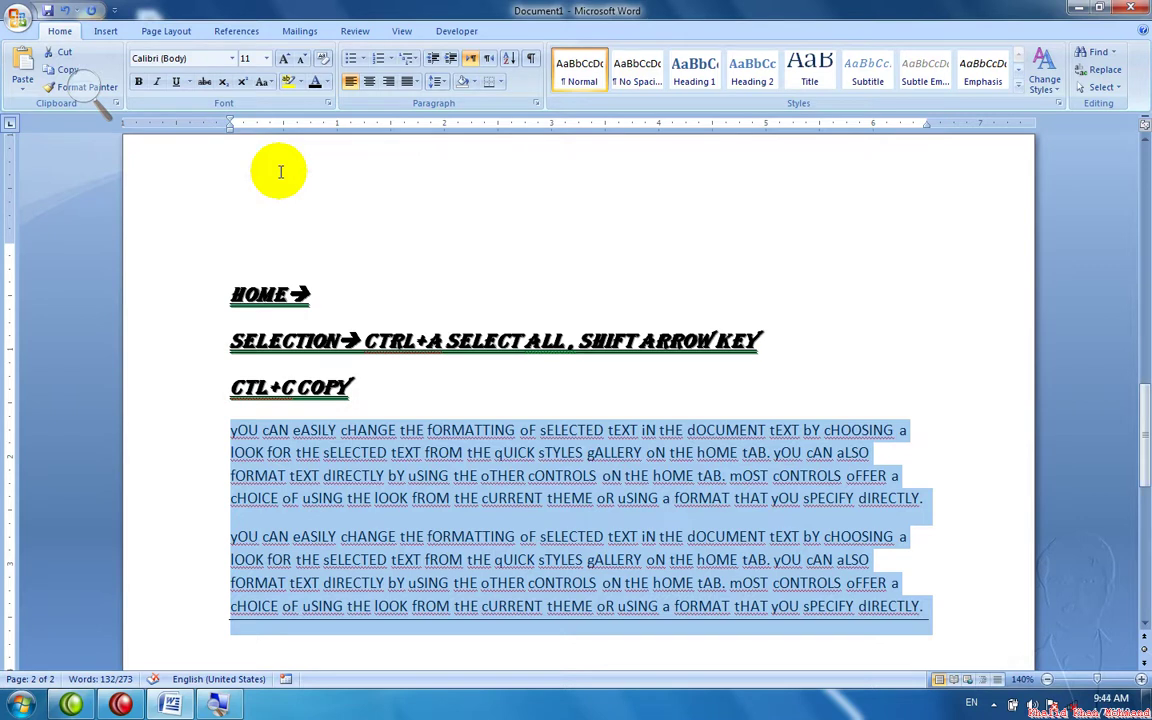
{"action": "key", "text": "shift+F3"}
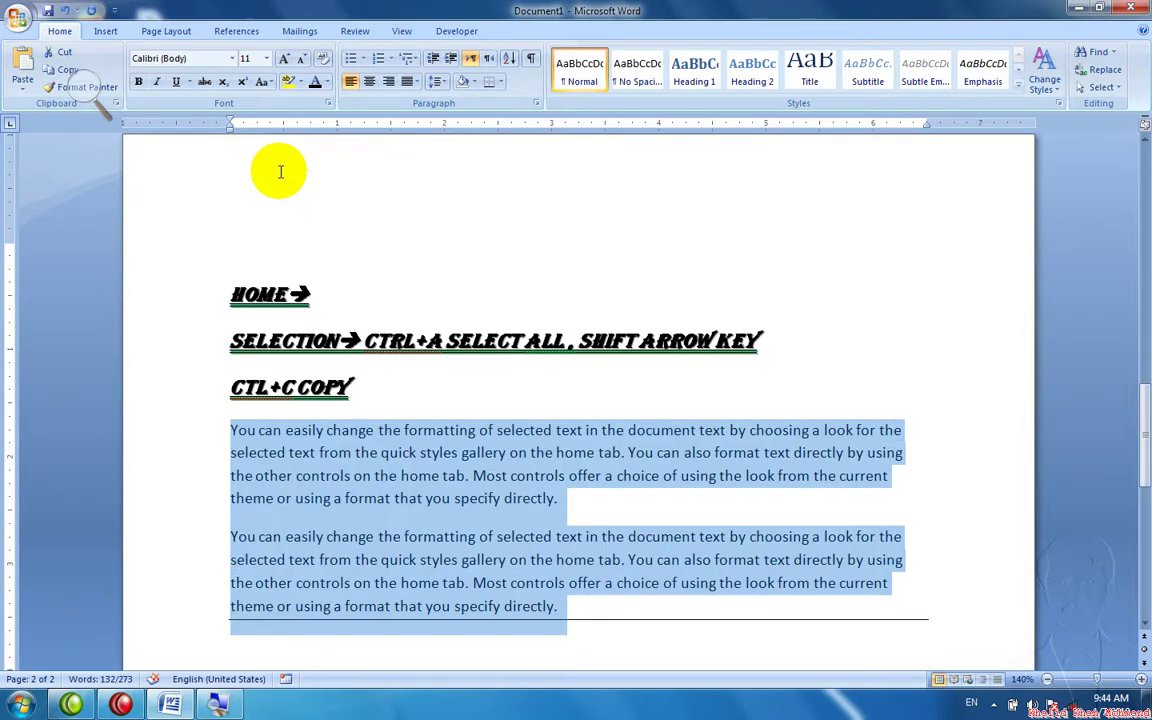
{"action": "key", "text": "shift+F3"}
{"action": "key", "text": "shift+F3"}
{"action": "key", "text": "shift+F3"}
{"action": "key", "text": "shift+F3"}
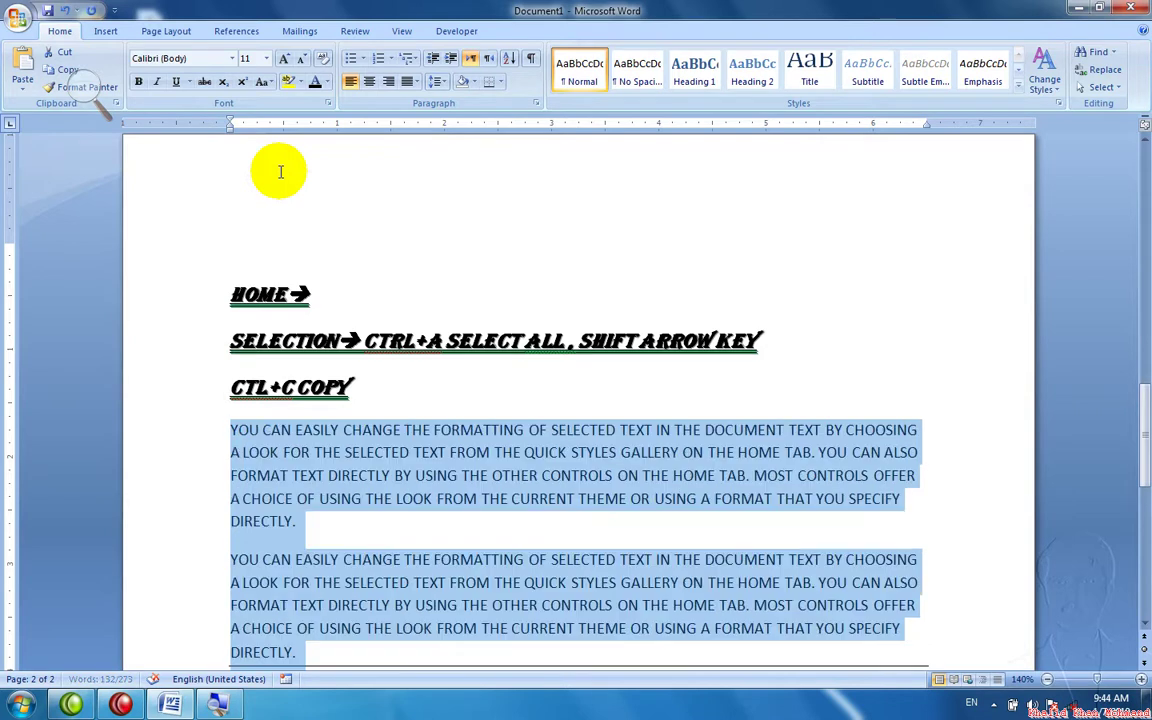
{"action": "key", "text": "shift+F3"}
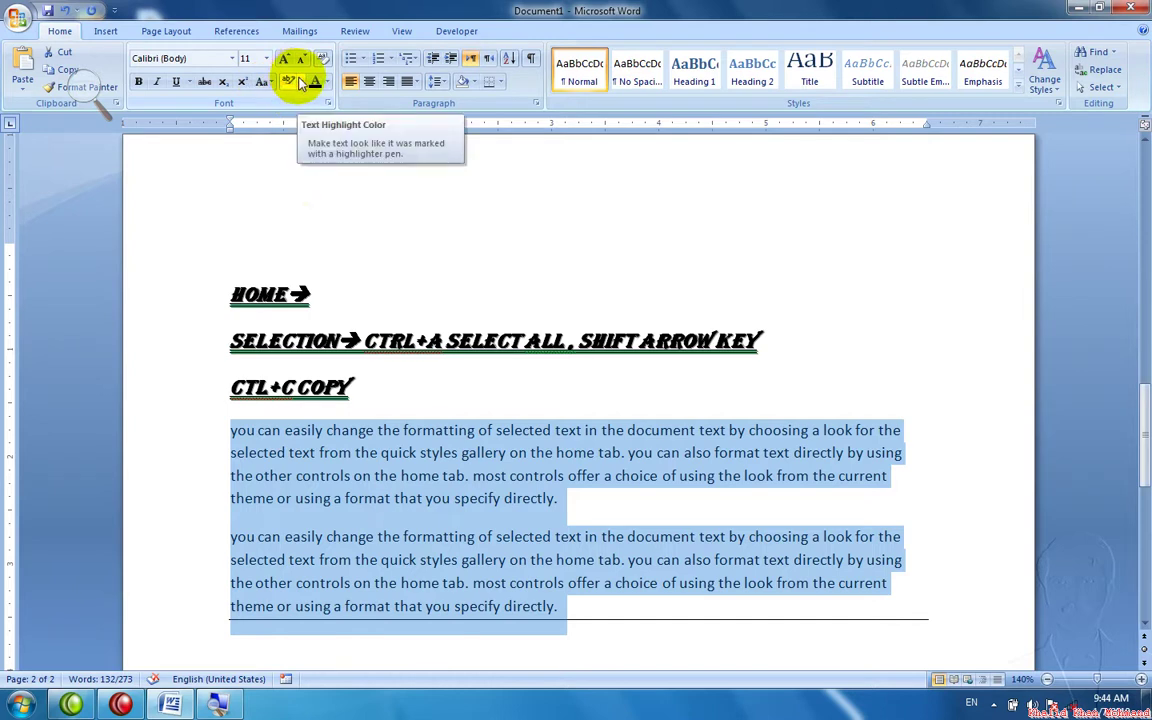
Highlight the HOME→ heading in Bright Green.
{"action": "left_click", "coordinate": [301, 266]}
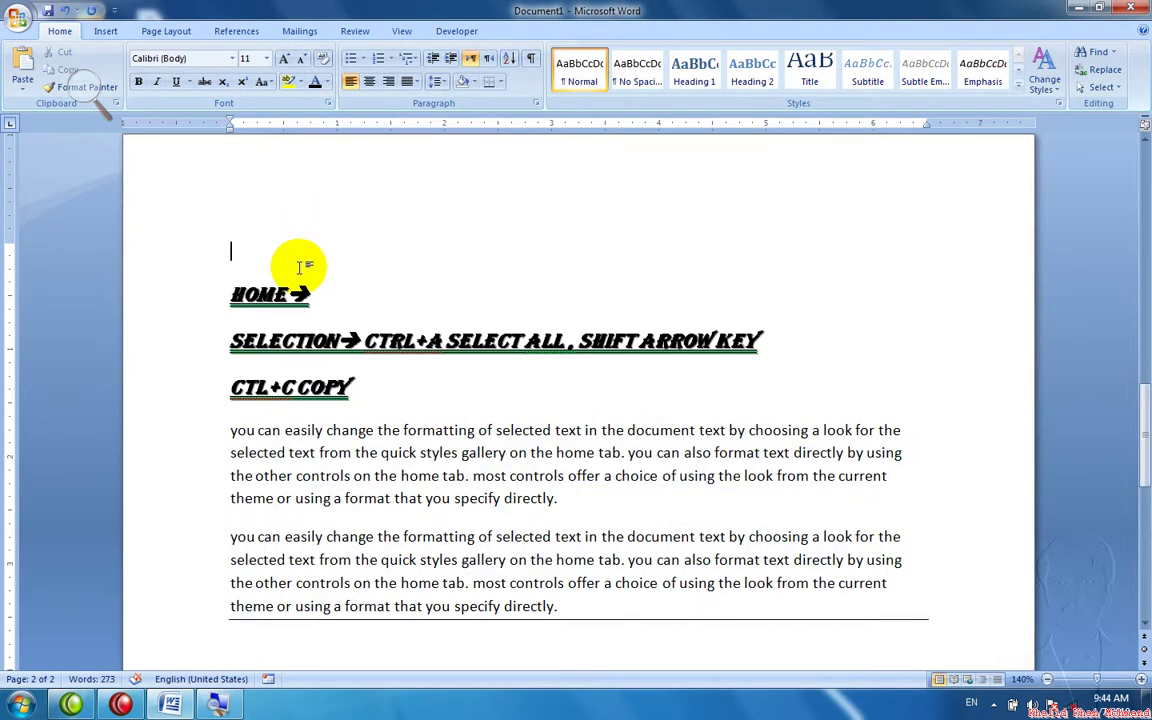
{"action": "left_click_drag", "start_coordinate": [311, 293], "coordinate": [245, 281]}
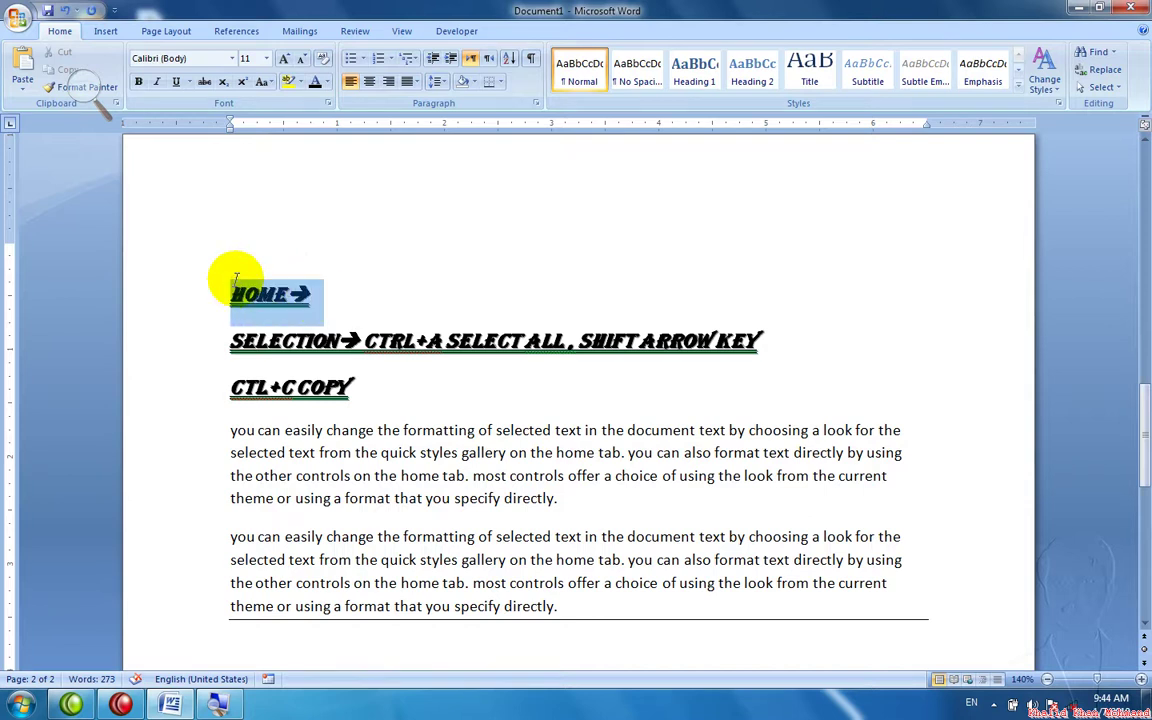
{"action": "left_click", "coordinate": [301, 83]}
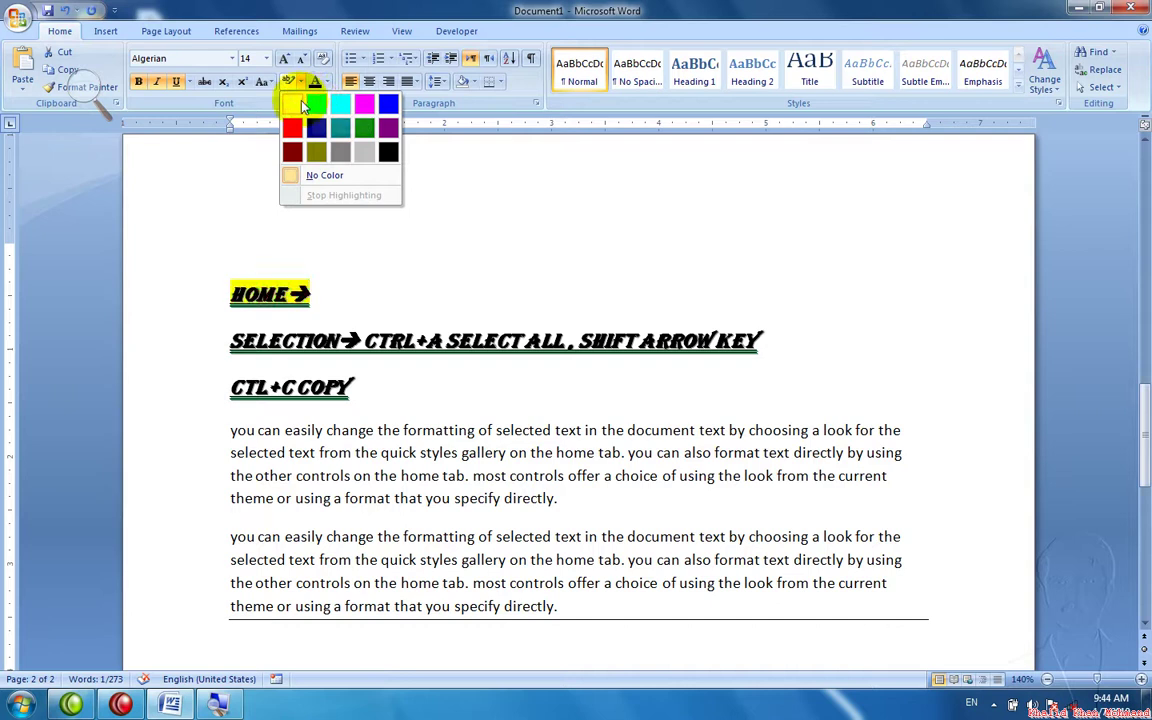
{"action": "left_click", "coordinate": [316, 104]}
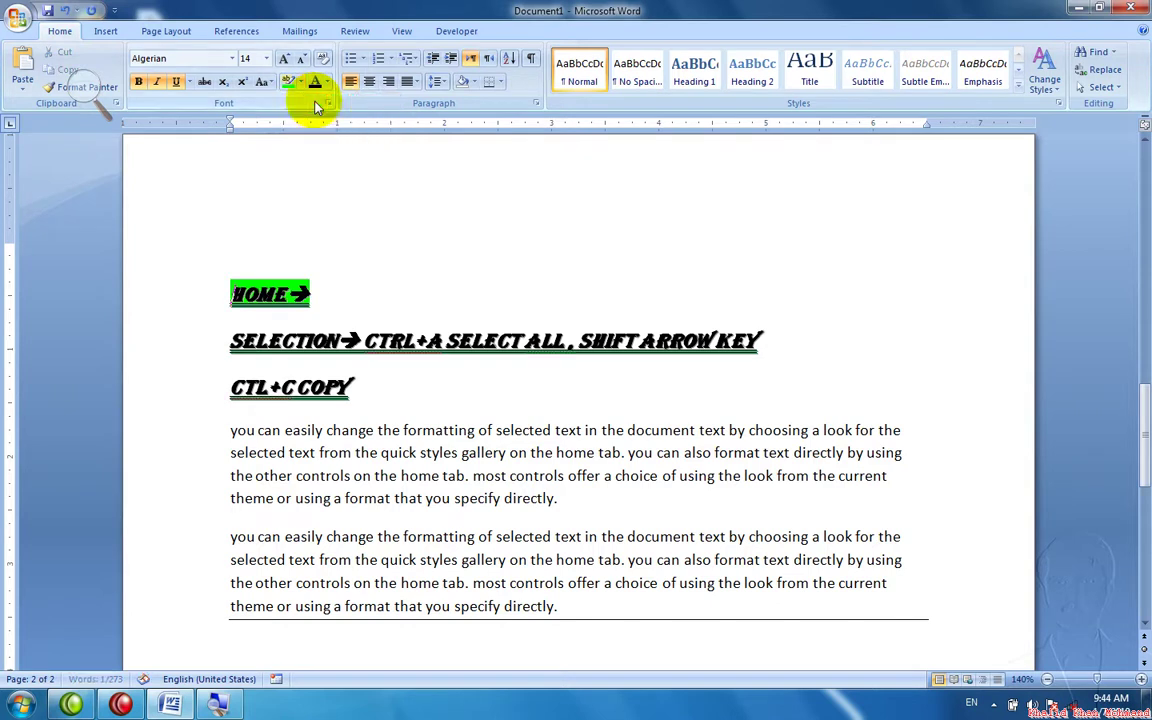
Select the SELECTION→ and CTL+C COPY lines and show the Font Color palette.
{"action": "left_click_drag", "start_coordinate": [364, 341], "coordinate": [318, 318]}
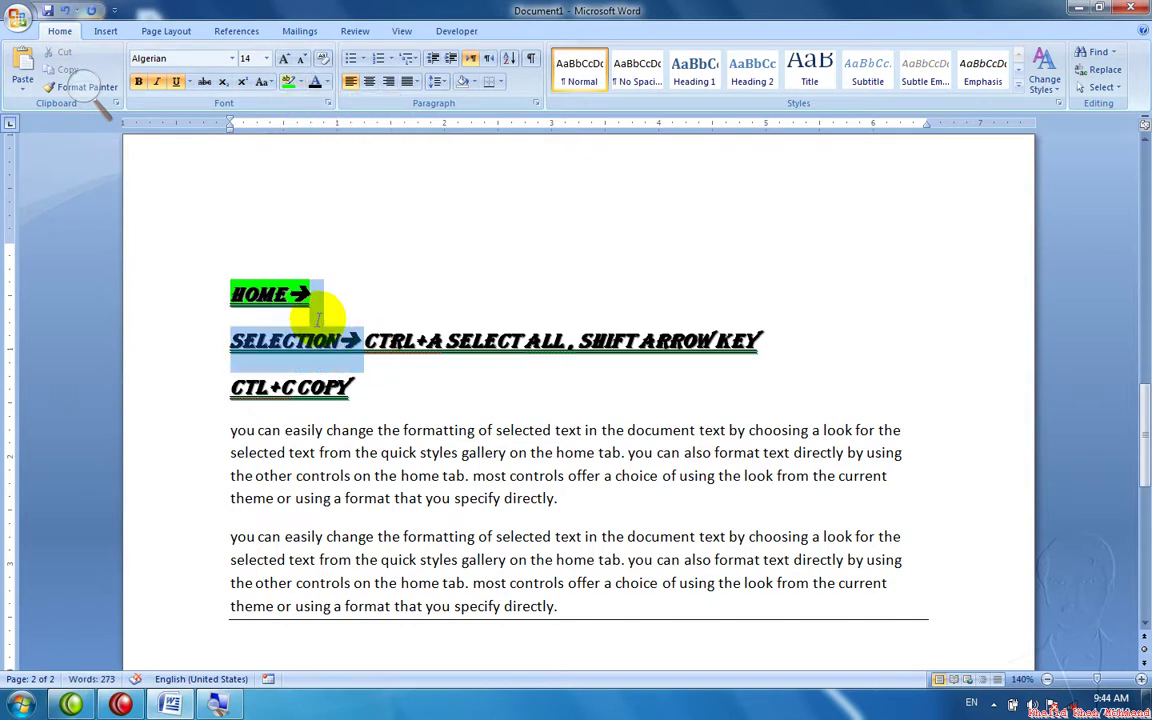
{"action": "key", "text": "shift+Down"}
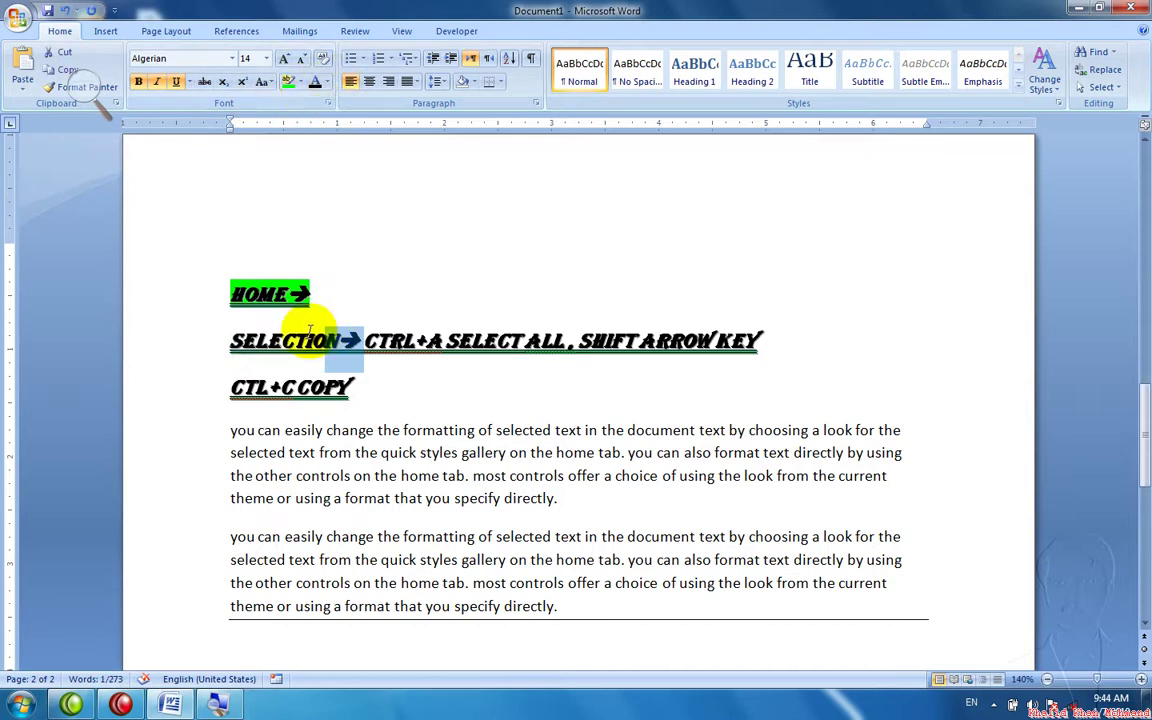
{"action": "key", "text": "shift+Down"}
{"action": "key", "text": "shift+Home"}
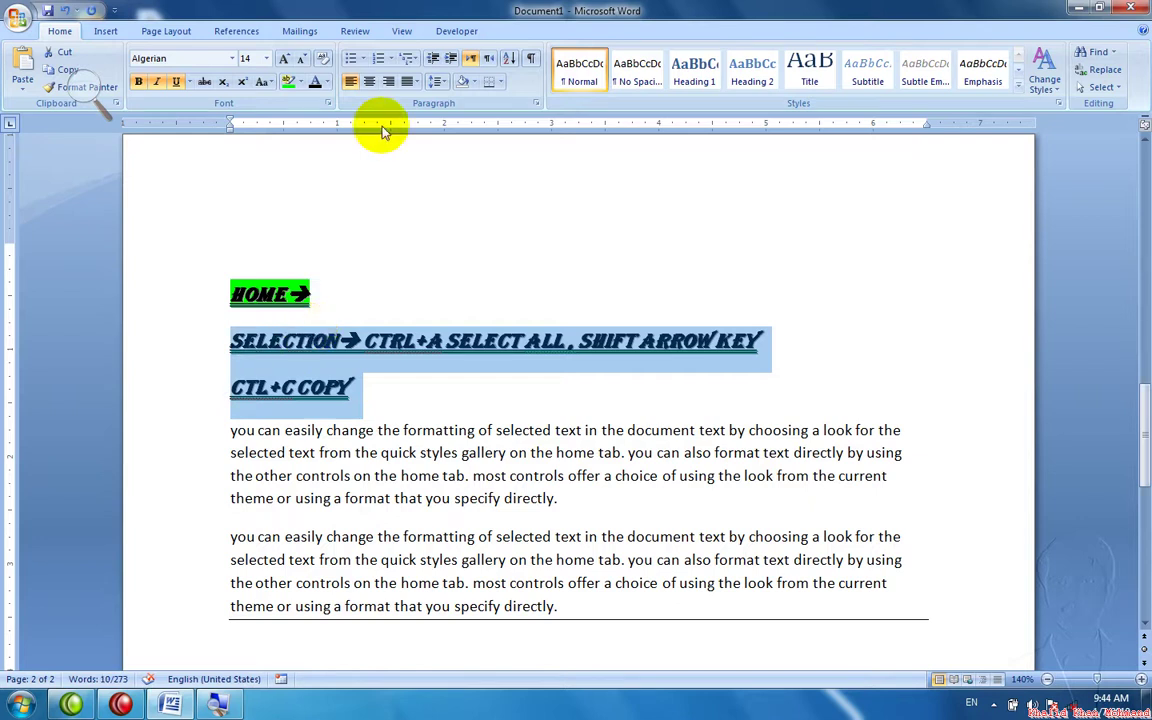
{"action": "left_click", "coordinate": [326, 82]}
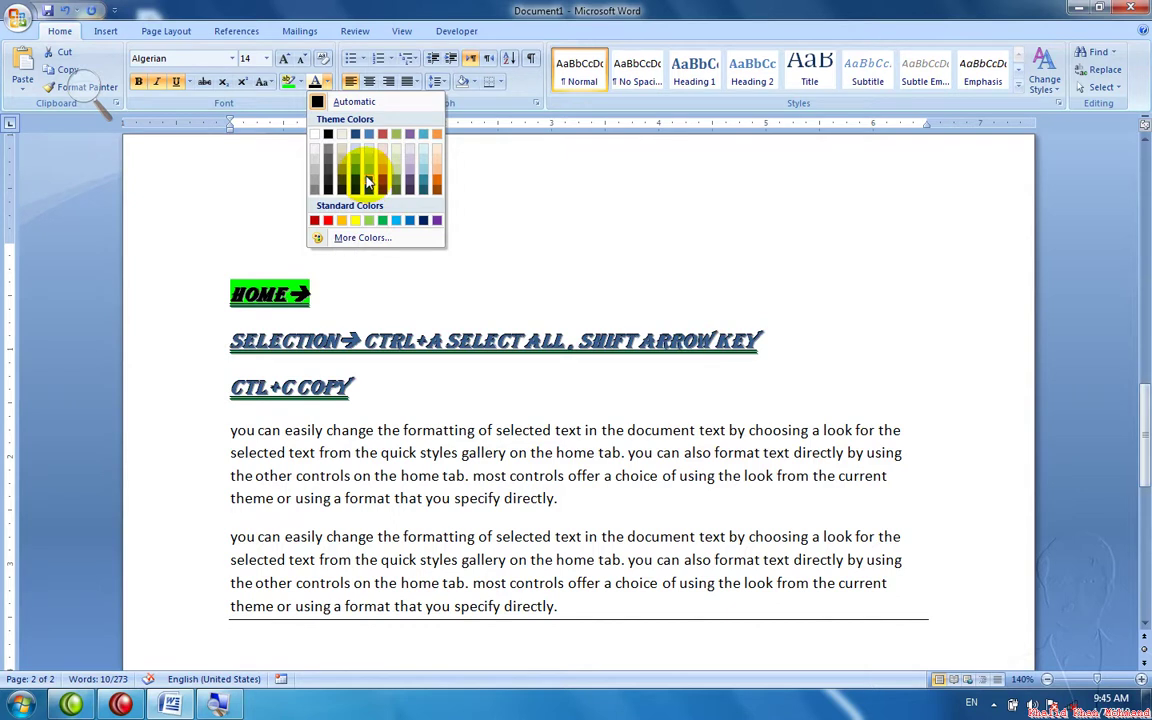
Apply Red from Standard Colors to the SELECTION→ and CTL+C COPY headings.
{"action": "left_click", "coordinate": [333, 222]}
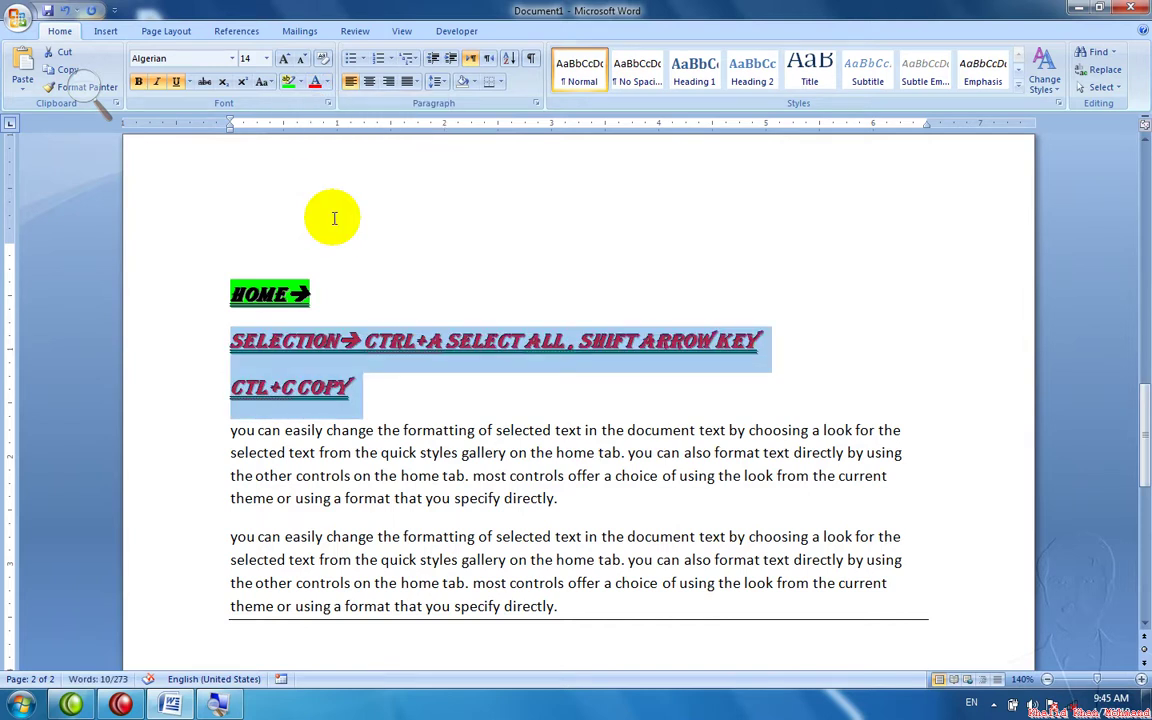
{"action": "left_click", "coordinate": [326, 82]}
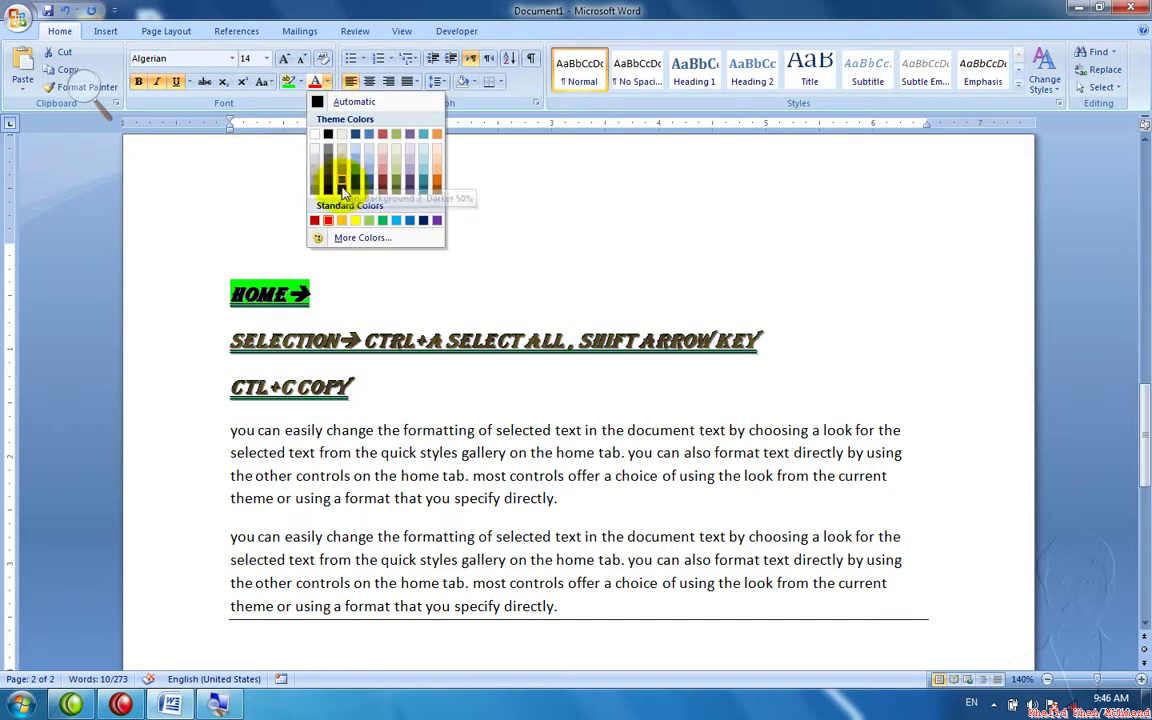
{"action": "left_click", "coordinate": [325, 221]}
{"action": "left_click", "coordinate": [351, 428]}
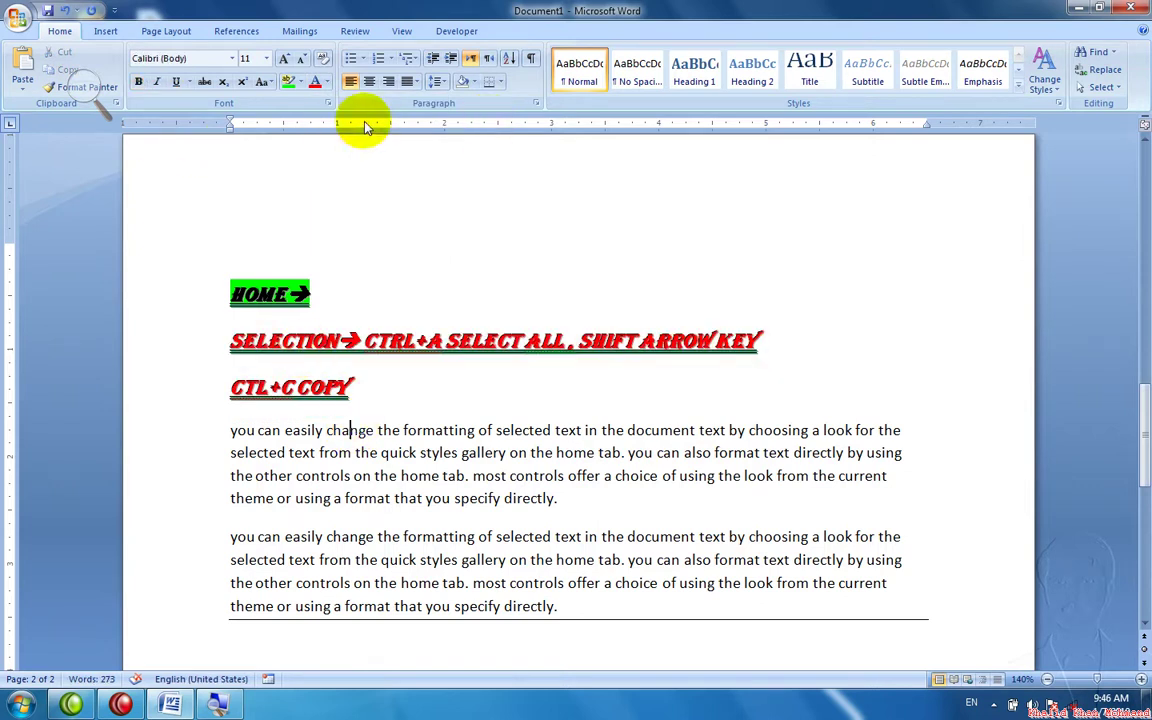
Preview bullets on the two body paragraphs without applying any, then start a new blank document.
{"action": "left_click", "coordinate": [366, 60]}
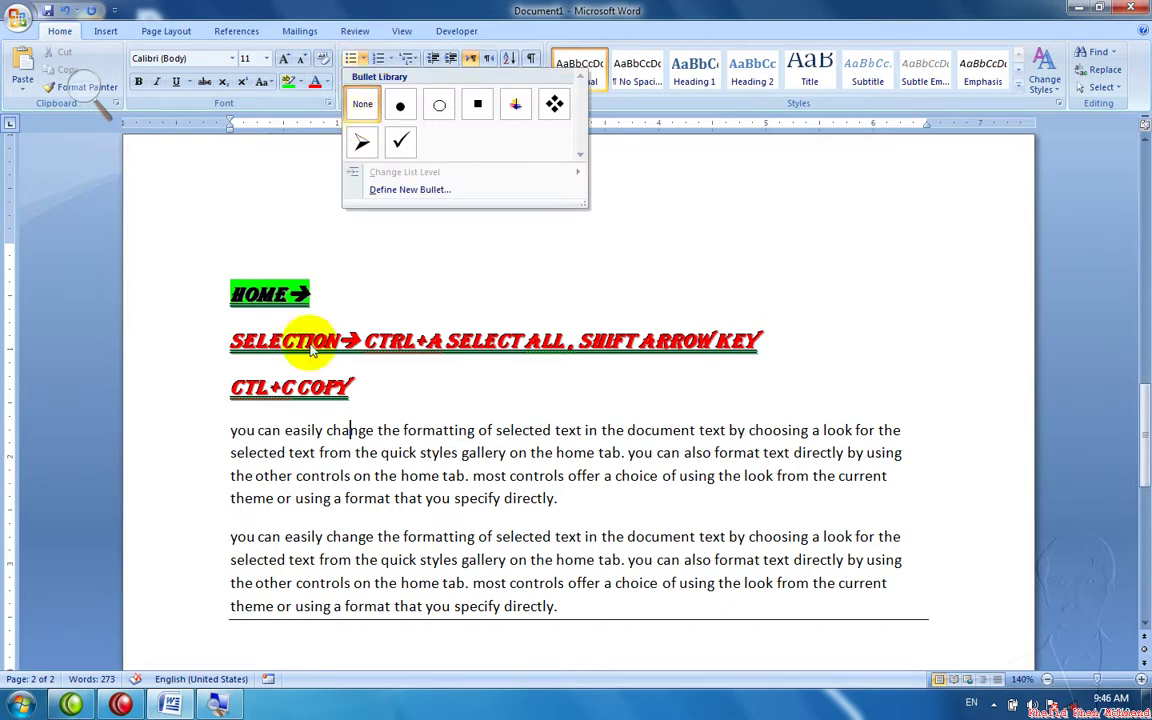
{"action": "left_click", "coordinate": [577, 607]}
{"action": "mouse_move", "coordinate": [578, 607]}
{"action": "left_mouse_down"}
{"action": "mouse_move", "coordinate": [318, 500]}
{"action": "mouse_move", "coordinate": [244, 437]}
{"action": "left_mouse_up"}
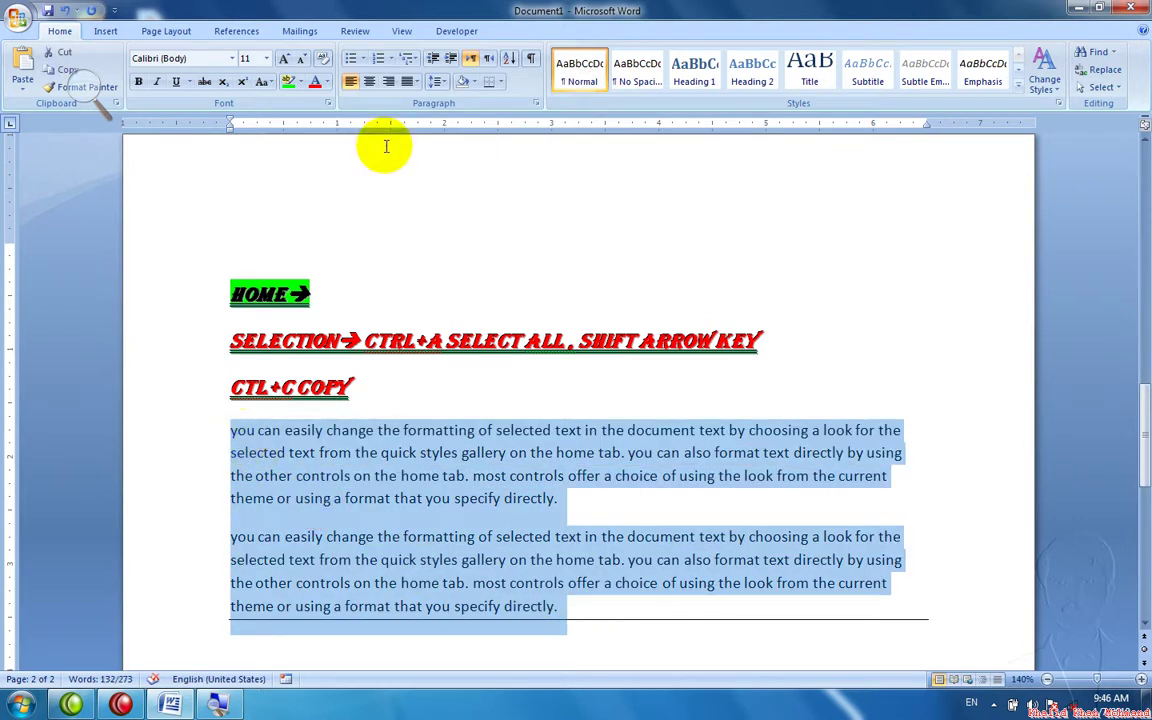
{"action": "left_click", "coordinate": [362, 59]}
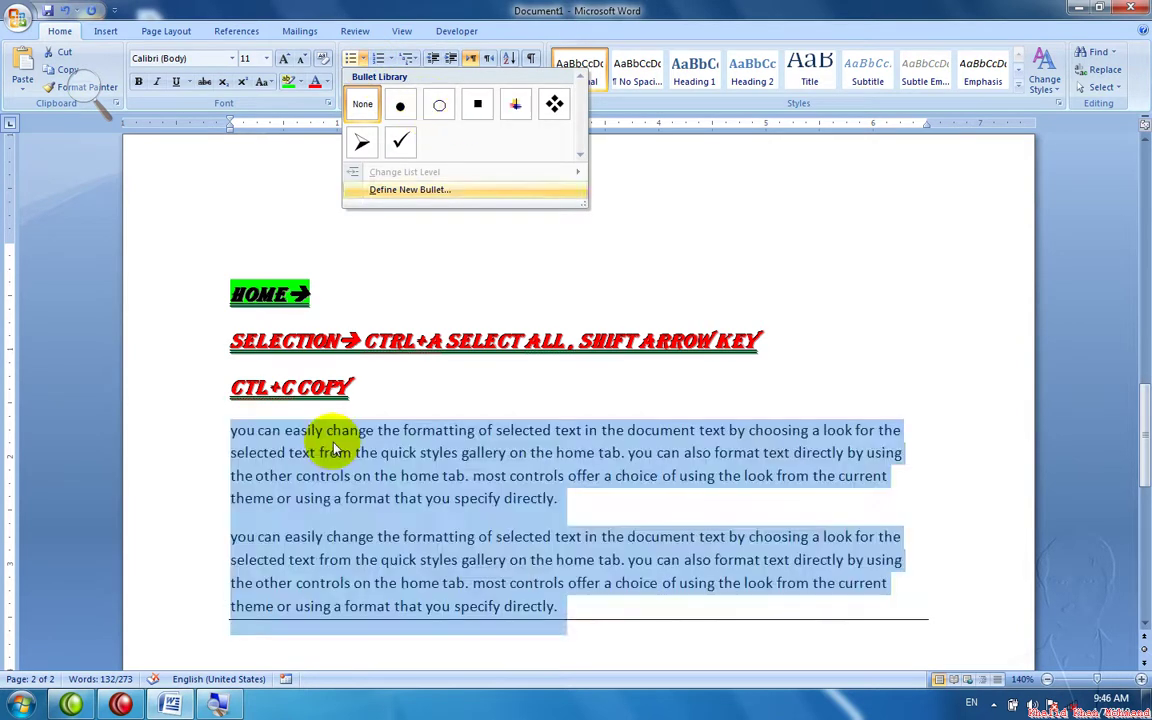
{"action": "left_click", "coordinate": [290, 617]}
{"action": "key", "text": "Right"}
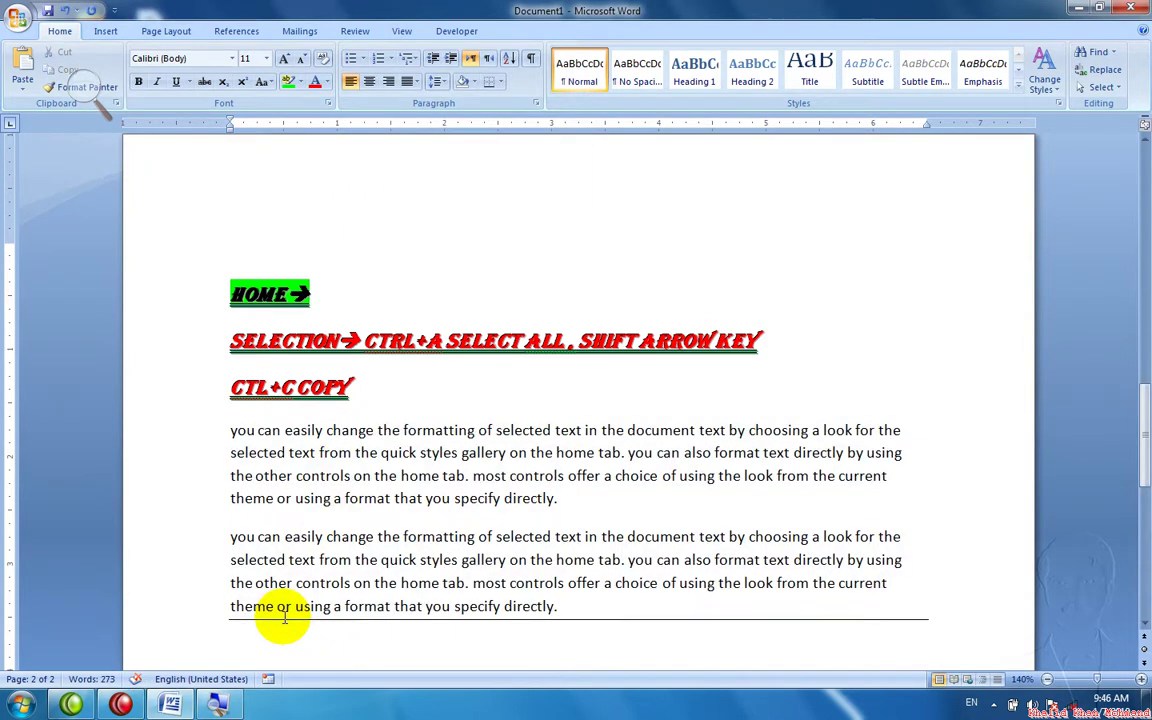
{"action": "key", "text": "ctrl+n"}
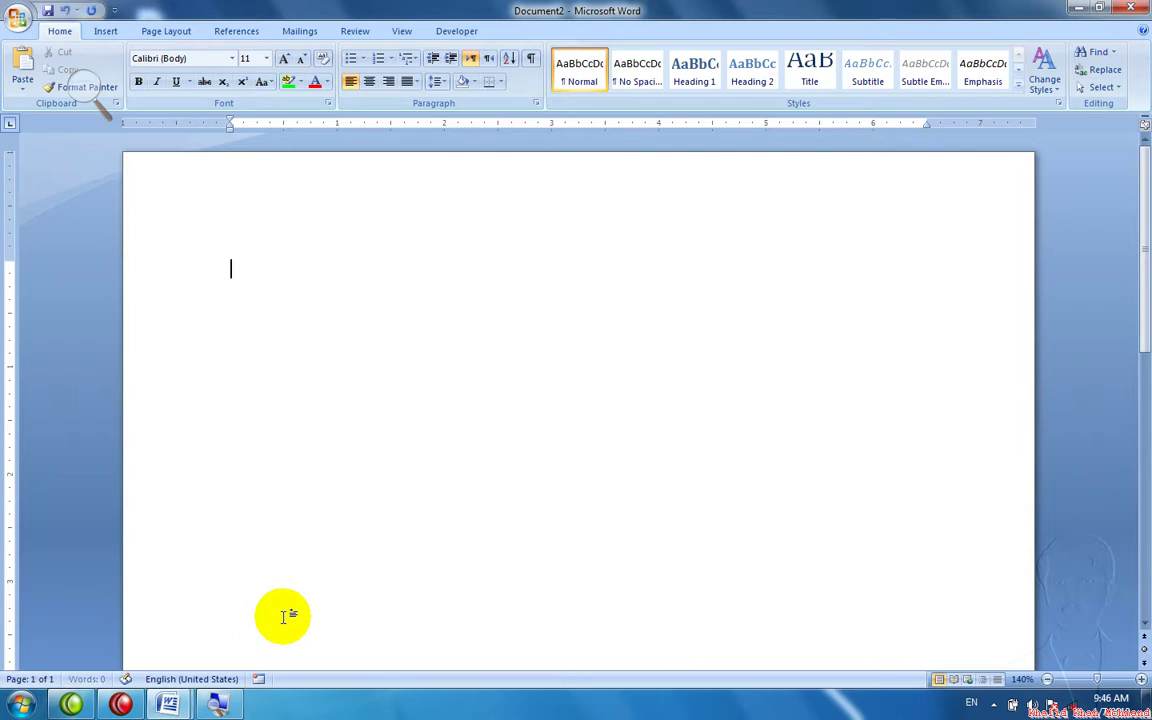
Start a bulleted list and enter the names Asad, Fawad and Jawad.
{"action": "key", "text": "ctrl+shift+l"}
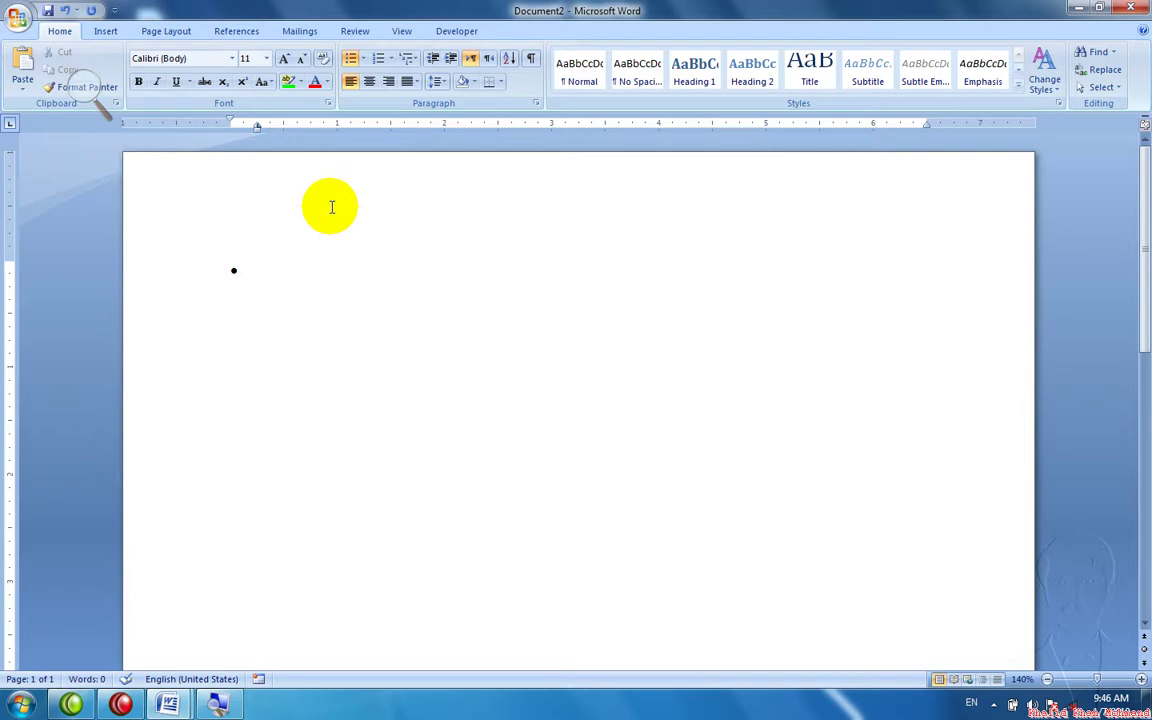
{"action": "key", "text": "BackSpace"}
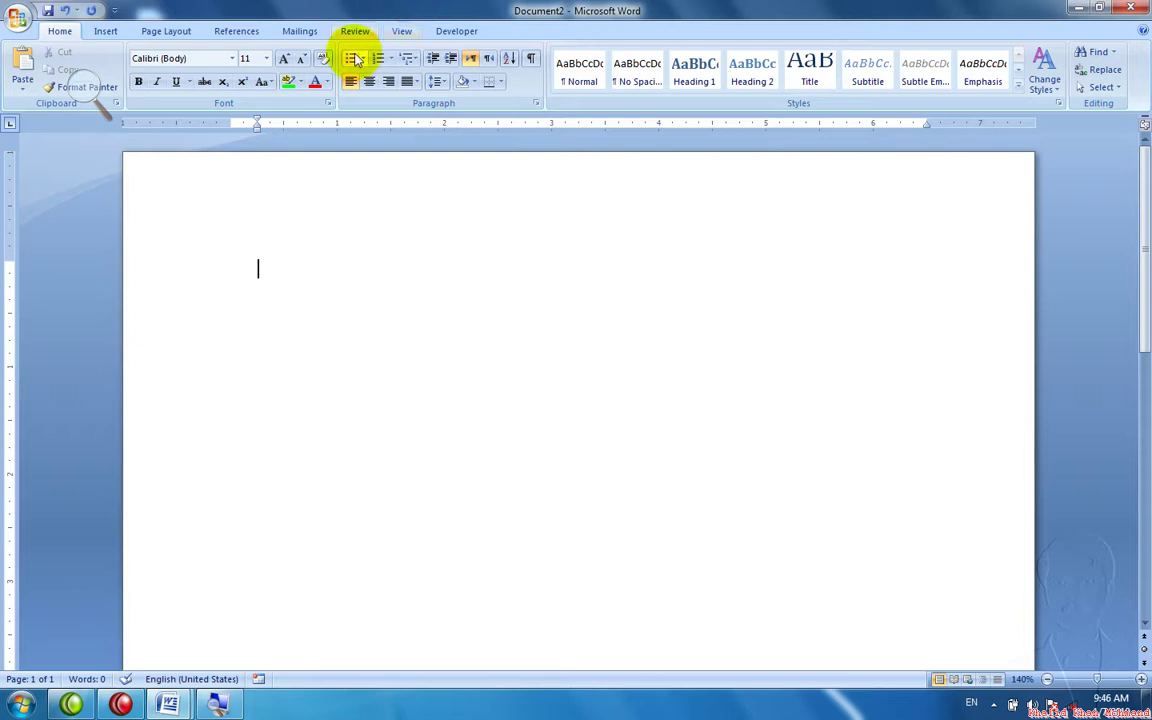
{"action": "key", "text": "ctrl+z"}
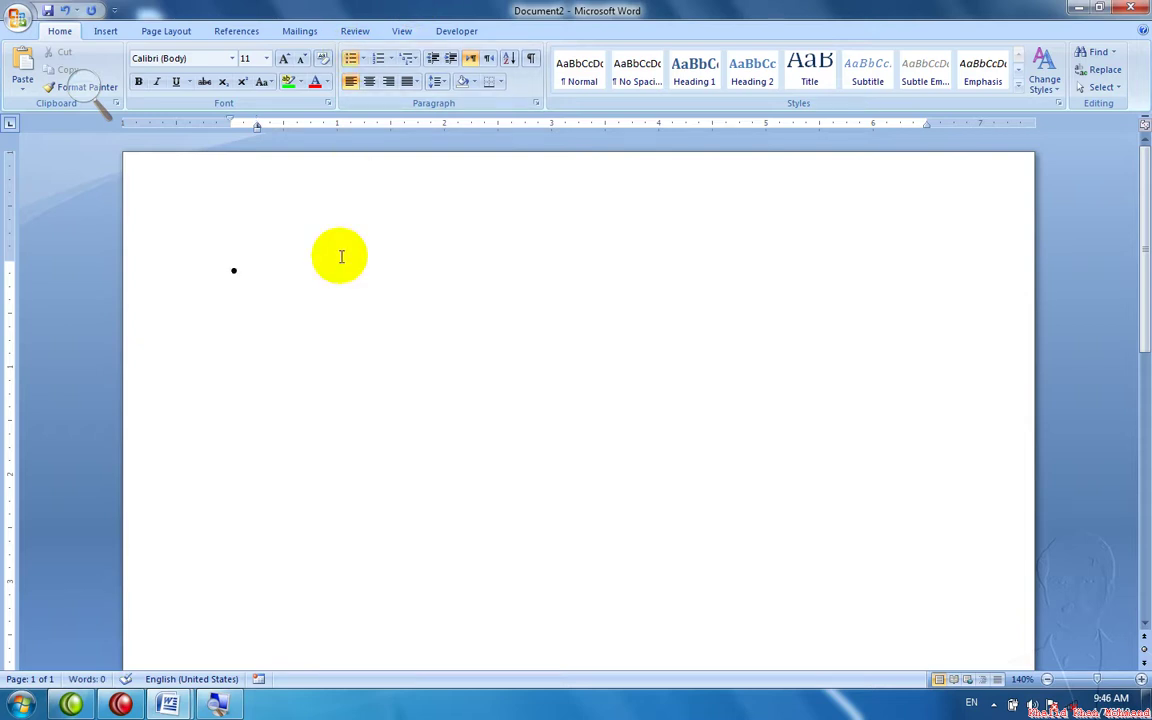
{"action": "type", "text": "Asad"}
{"action": "key", "text": "Return"}
{"action": "type", "text": "Fawad"}
{"action": "key", "text": "Return"}
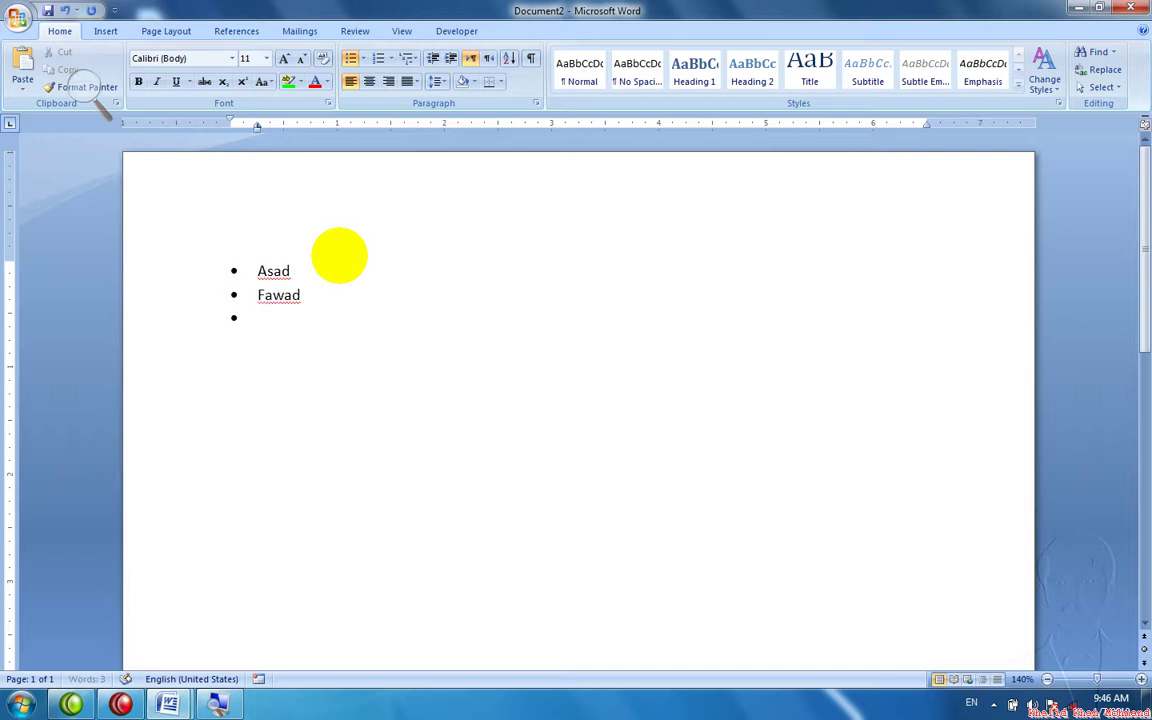
{"action": "type", "text": "Jawad"}
{"action": "key", "text": "Return"}
Continue the bulleted list with Kamal, Jalal, Jamal and Ali.
{"action": "type", "text": "Kamal"}
{"action": "key", "text": "Return"}
{"action": "type", "text": "Jalal"}
{"action": "key", "text": "Return"}
{"action": "type", "text": "Jamal"}
{"action": "key", "text": "Return"}
{"action": "type", "text": "Ali"}
{"action": "key", "text": "Return"}
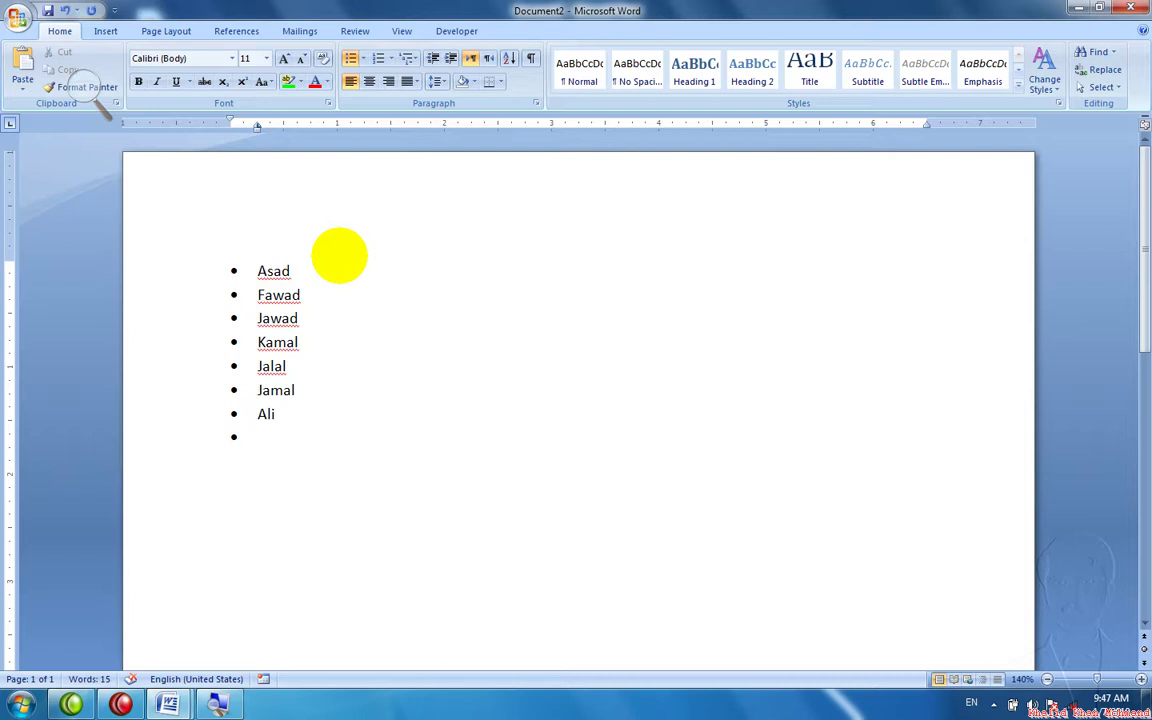
Remove the empty last bullet and switch the list to hollow round bullets.
{"action": "left_click", "coordinate": [394, 59]}
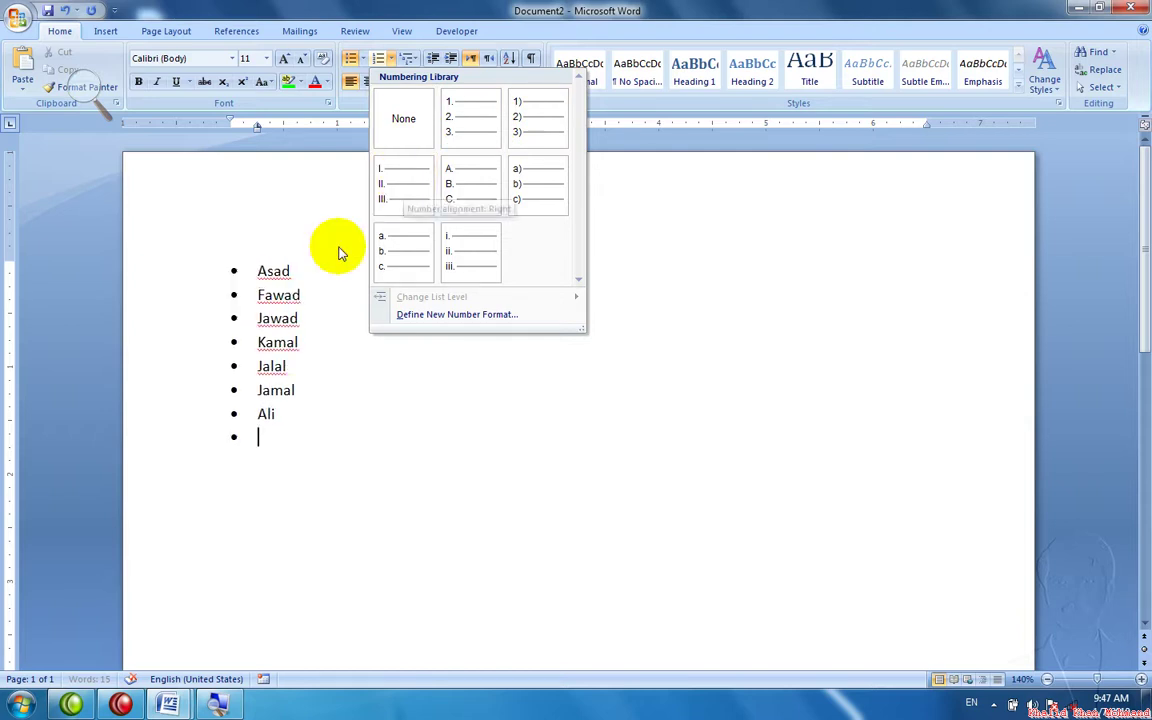
{"action": "left_click", "coordinate": [282, 440]}
{"action": "key", "text": "BackSpace"}
{"action": "key", "text": "BackSpace"}
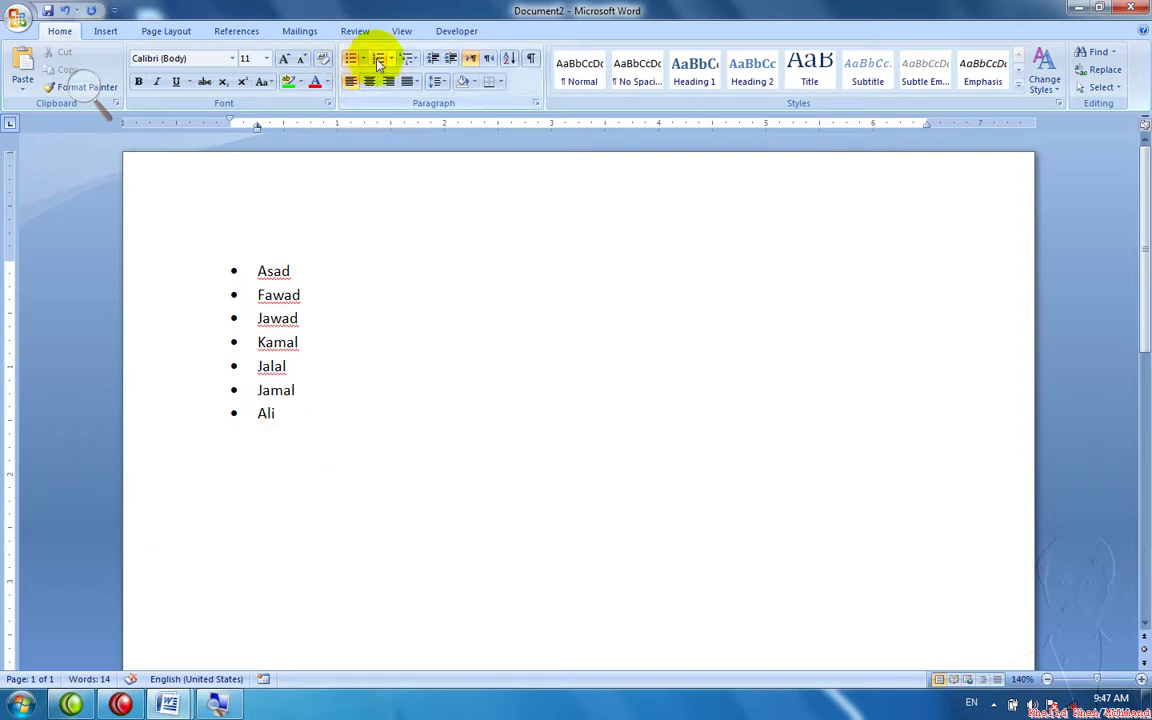
{"action": "left_click", "coordinate": [363, 58]}
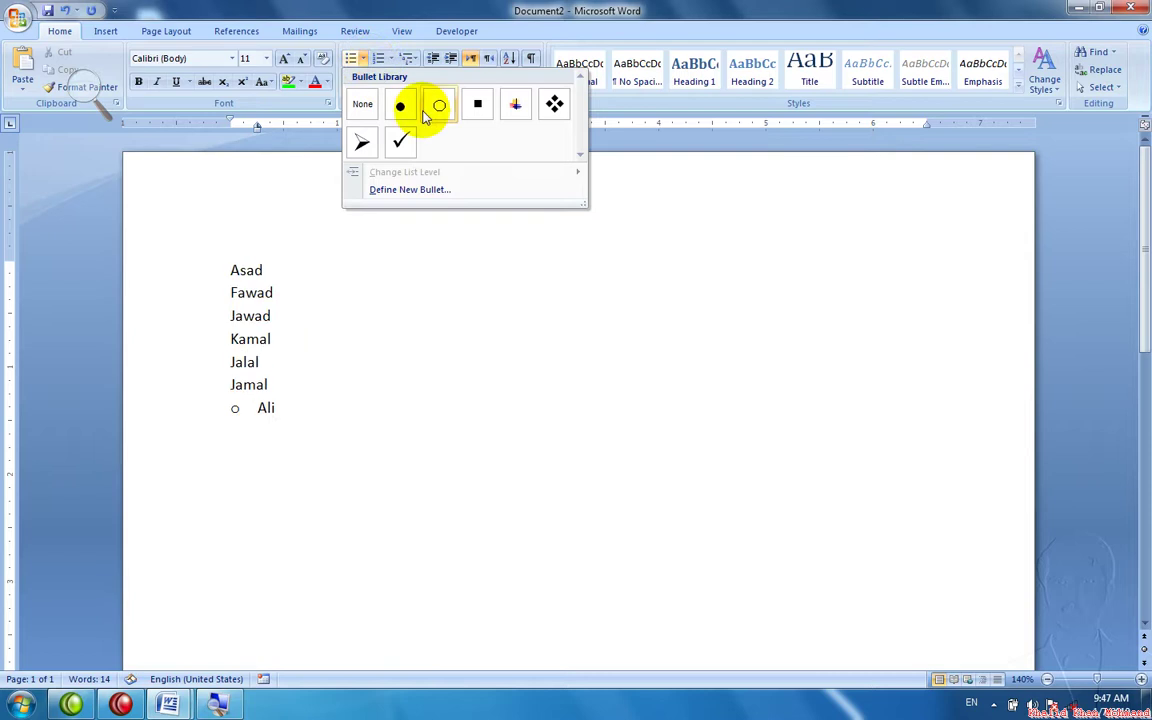
{"action": "left_click", "coordinate": [362, 143]}
Number the selected names in the 1) 2) 3) style and start item 8 after Ali.
{"action": "key", "text": "shift+Up"}
{"action": "key", "text": "shift+Up"}
{"action": "key", "text": "shift+Up"}
{"action": "key", "text": "shift+Up"}
{"action": "key", "text": "shift+Up"}
{"action": "key", "text": "shift+Up"}
{"action": "key", "text": "shift+Up"}
{"action": "key", "text": "shift+Home"}
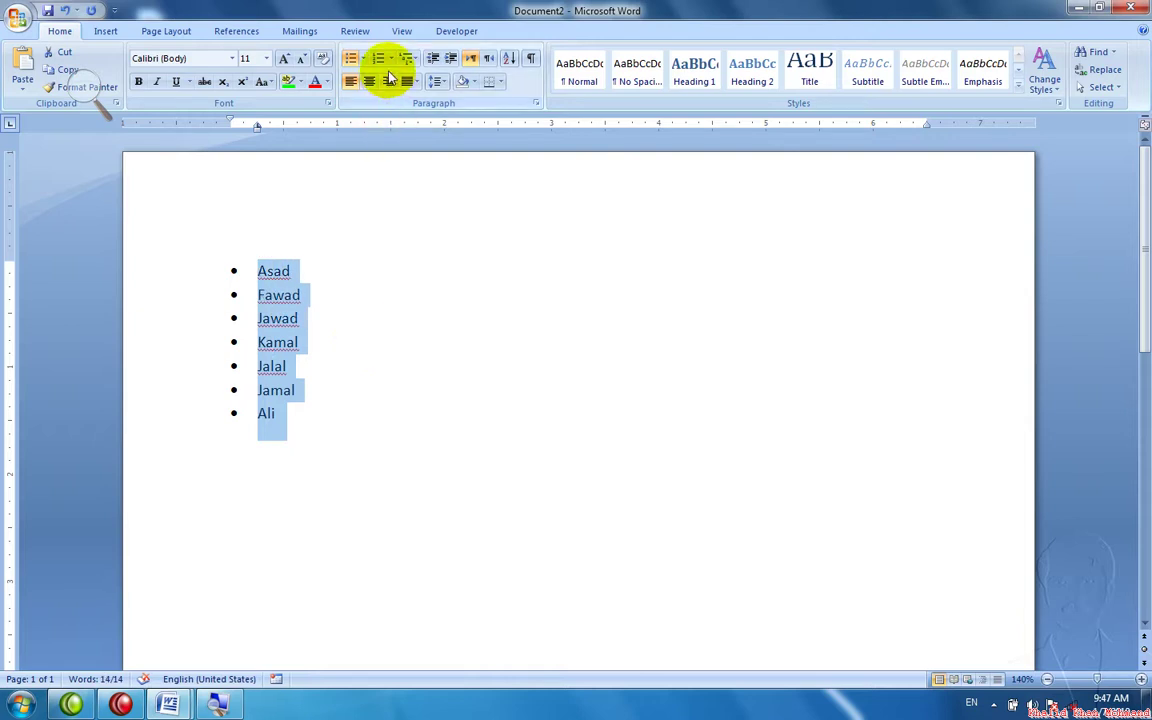
{"action": "left_click", "coordinate": [391, 58]}
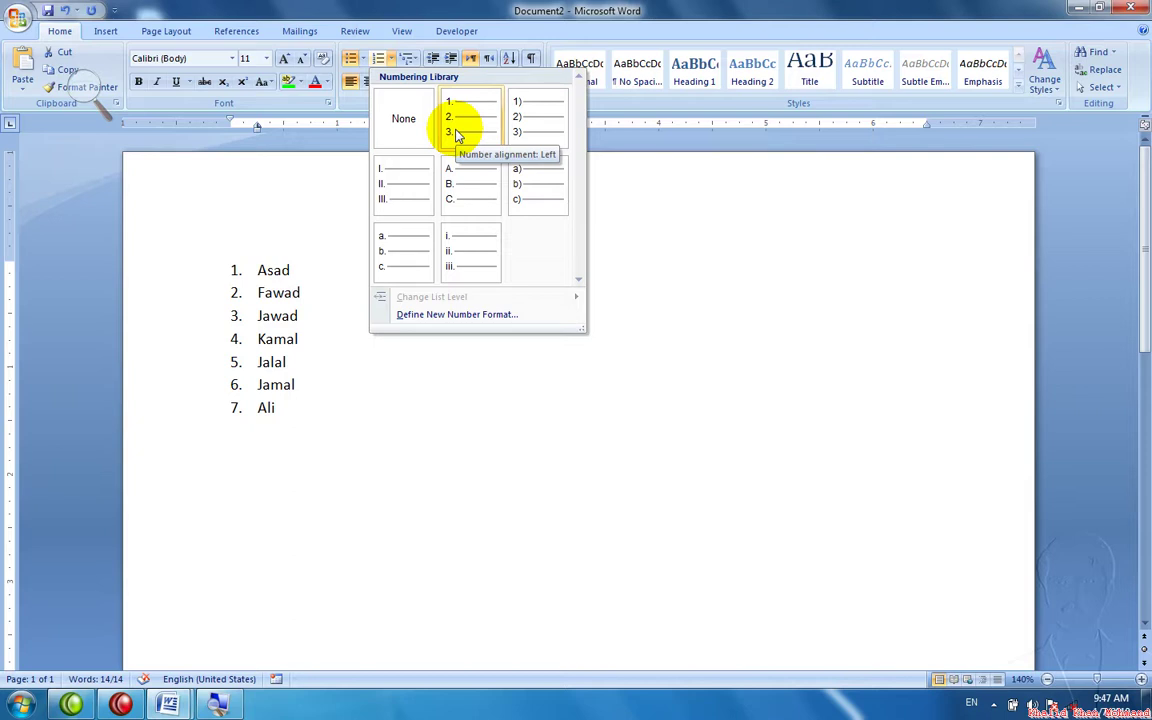
{"action": "left_click", "coordinate": [520, 133]}
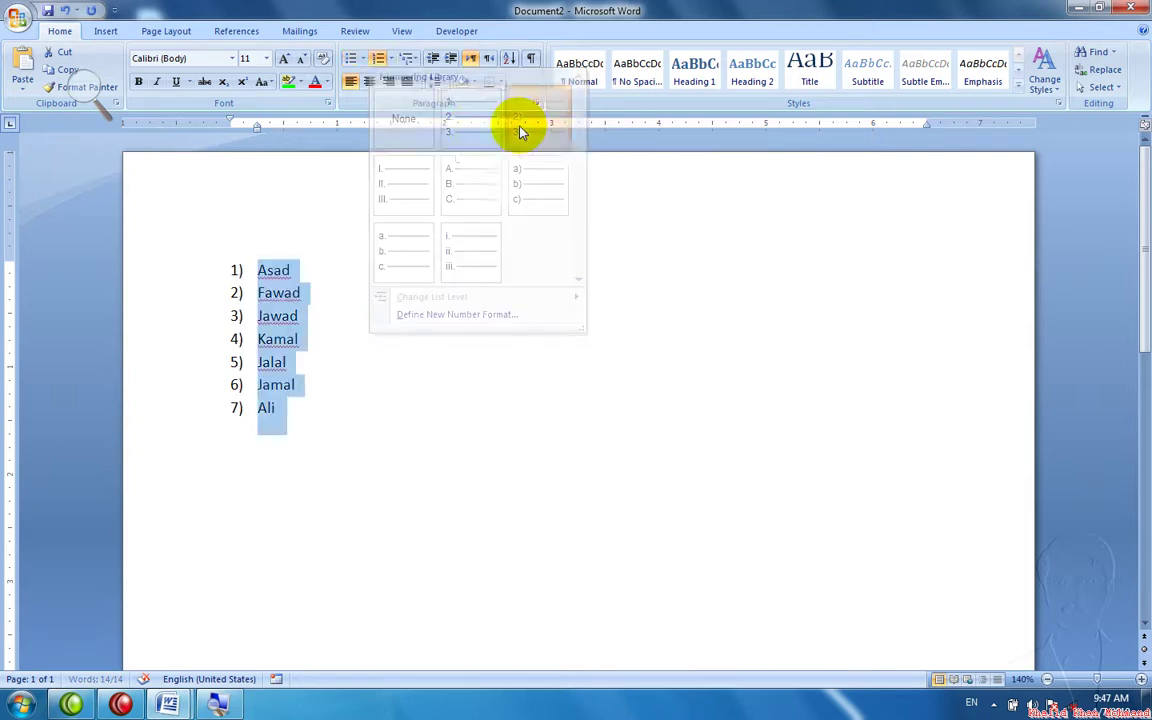
{"action": "key", "text": "Right"}
{"action": "key", "text": "Return"}
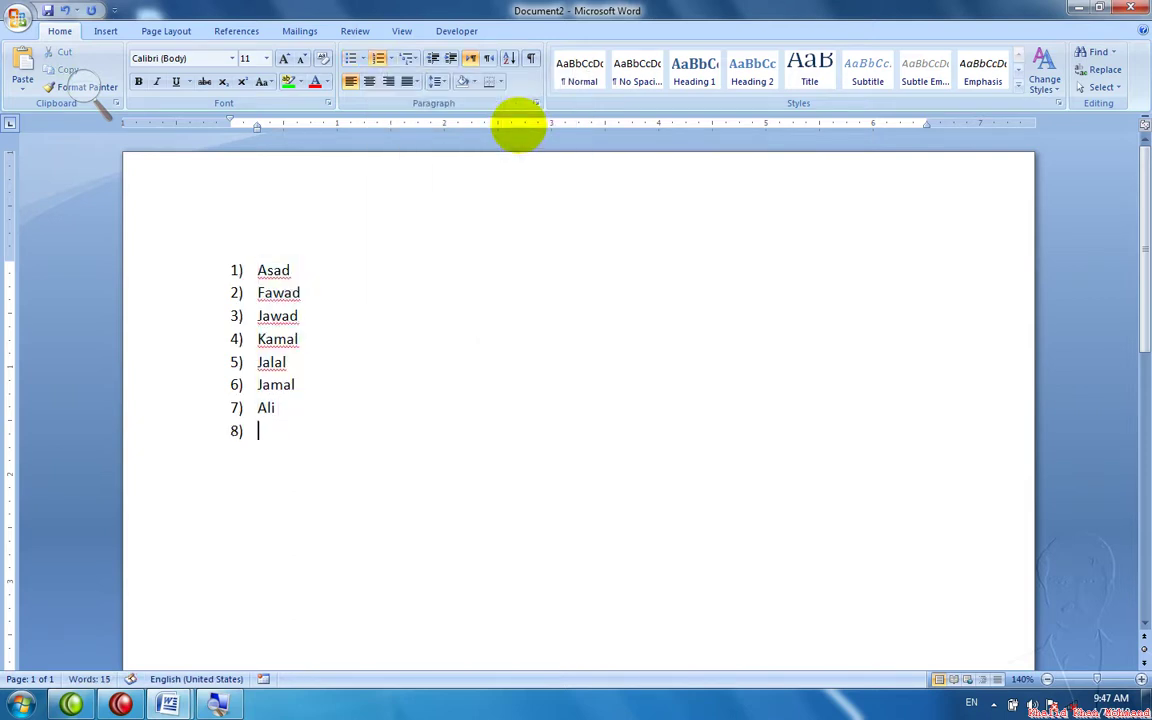
Enter Ali, kamal, khan, wali and bilal as items 8–12, leaving an empty item 13.
{"action": "type", "text": "Ali"}
{"action": "key", "text": "Return"}
{"action": "type", "text": "kamal"}
{"action": "key", "text": "Return"}
{"action": "type", "text": "khan"}
{"action": "key", "text": "Return"}
{"action": "type", "text": "wali"}
{"action": "key", "text": "Return"}
{"action": "type", "text": "bilal"}
{"action": "key", "text": "Return"}
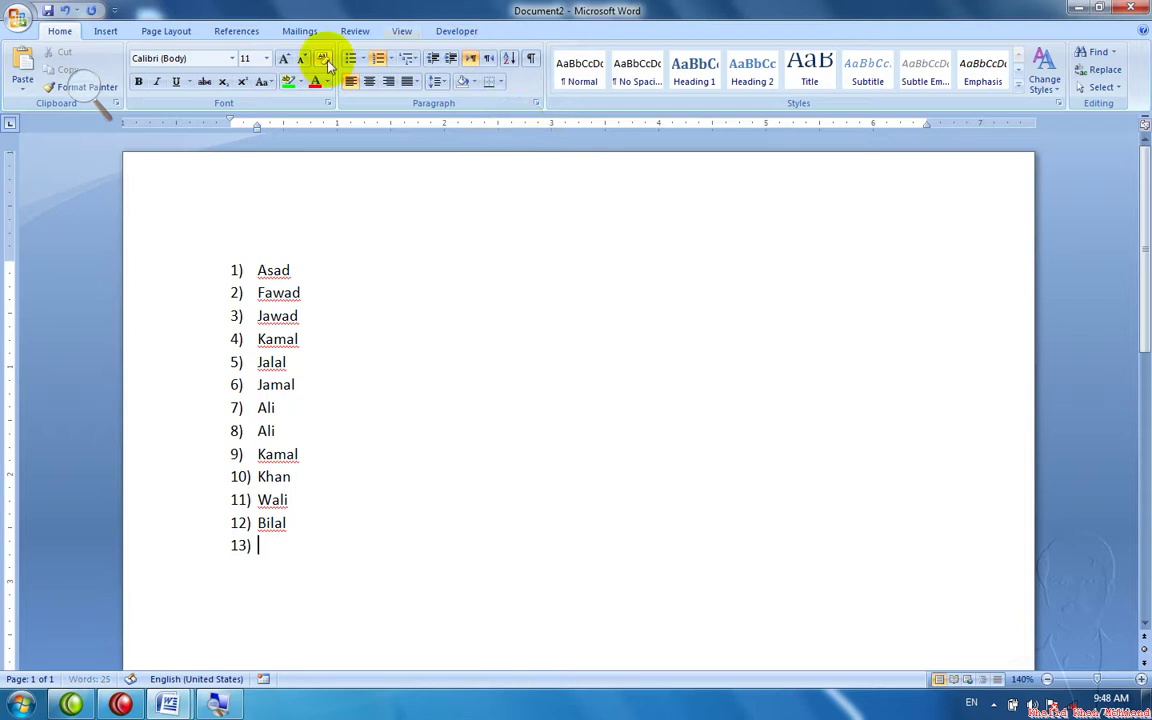
Demote the empty last item two levels so it becomes an 'i.' entry.
{"action": "left_click", "coordinate": [408, 60]}
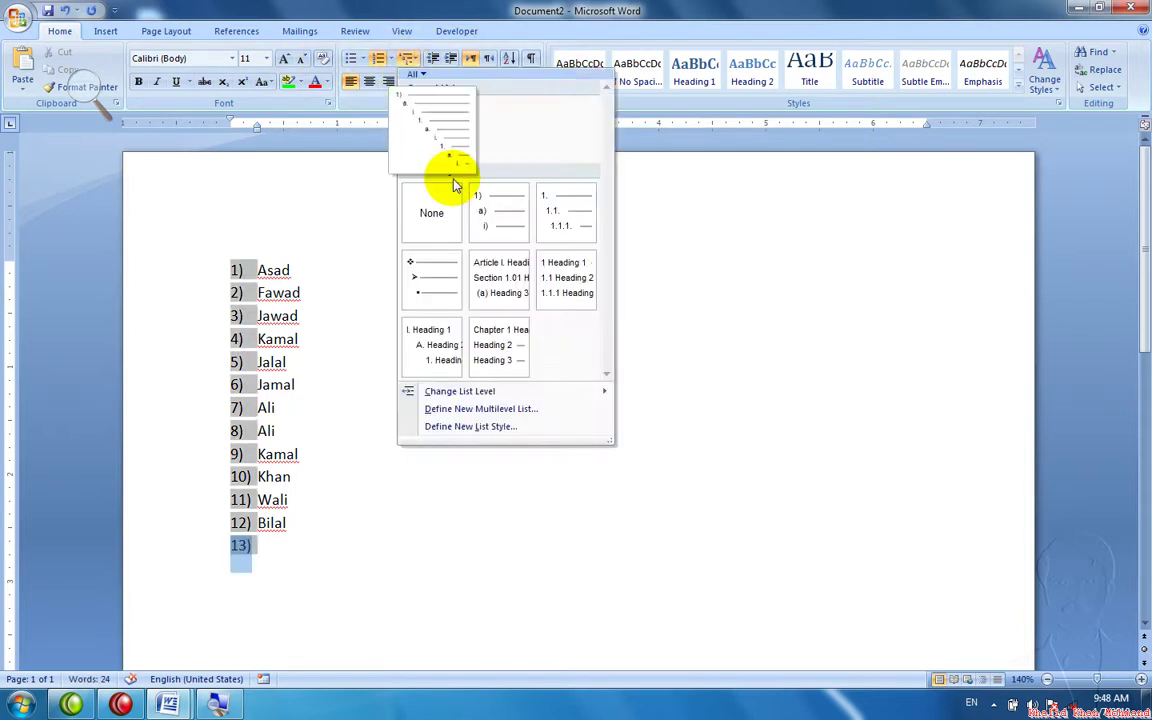
{"action": "left_click", "coordinate": [275, 386]}
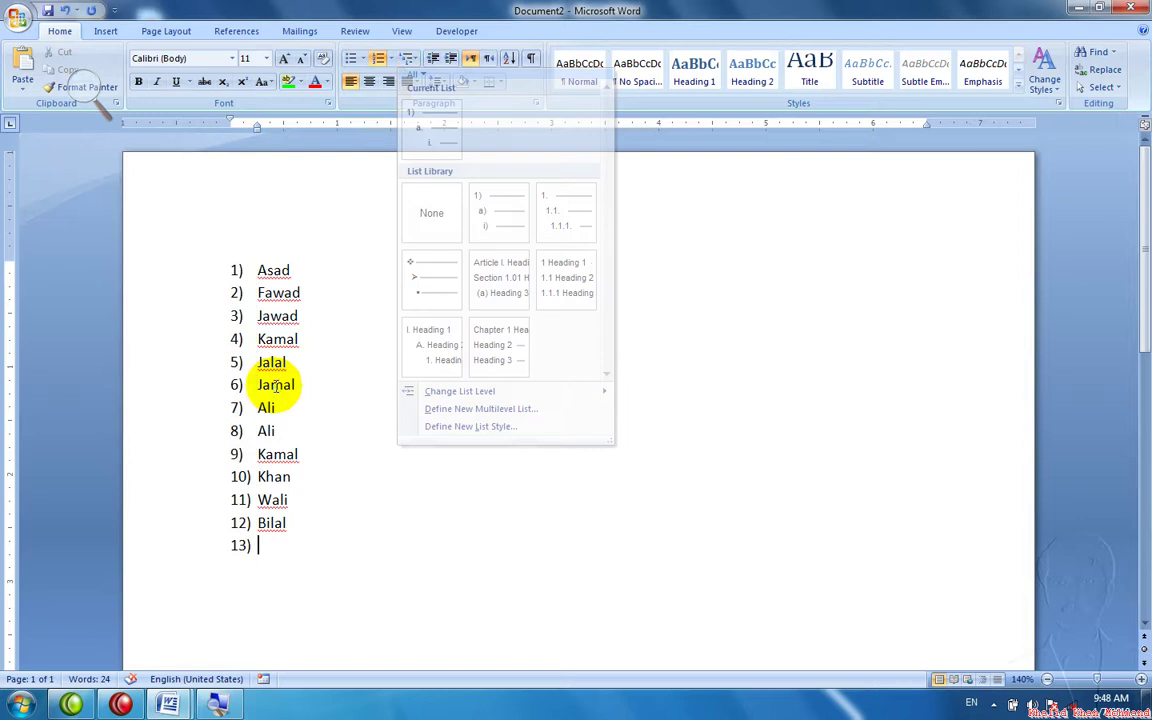
{"action": "left_click", "coordinate": [449, 62]}
{"action": "left_click", "coordinate": [449, 62]}
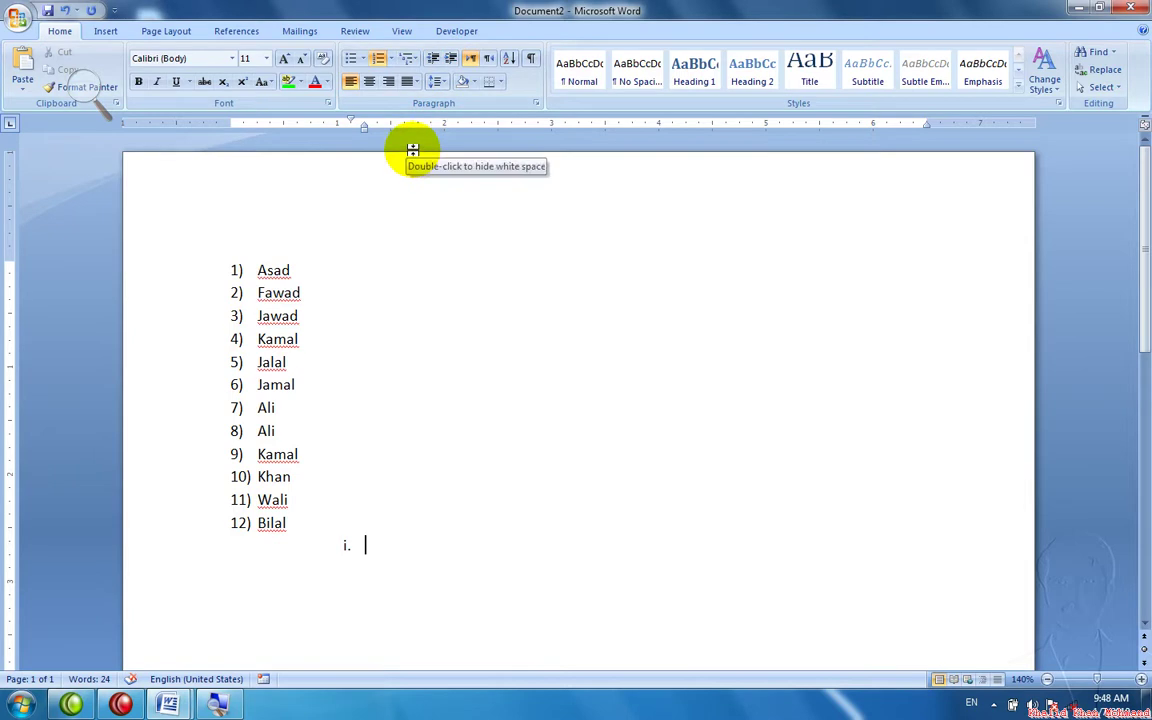
Indent the whole list four levels, then bring it back to its original indent.
{"action": "key", "text": "ctrl+a"}
{"action": "left_click", "coordinate": [451, 60]}
{"action": "left_click", "coordinate": [451, 60]}
{"action": "left_click", "coordinate": [451, 60]}
{"action": "left_click", "coordinate": [451, 60]}
{"action": "left_click", "coordinate": [451, 60]}
{"action": "left_click", "coordinate": [434, 58]}
{"action": "left_click", "coordinate": [434, 58]}
{"action": "left_click", "coordinate": [434, 58]}
{"action": "left_click", "coordinate": [434, 58]}
{"action": "left_click", "coordinate": [434, 58]}
Switch the Fawad line to right-to-left and back to left-to-right.
{"action": "left_click", "coordinate": [470, 288]}
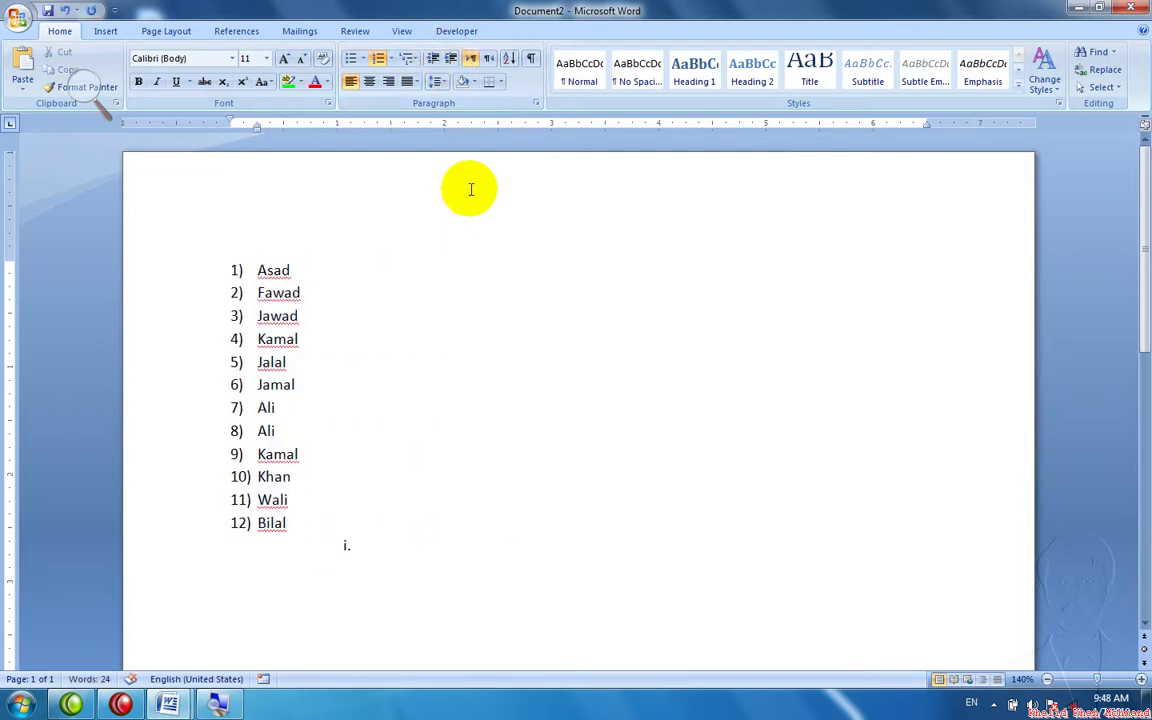
{"action": "left_click", "coordinate": [488, 60]}
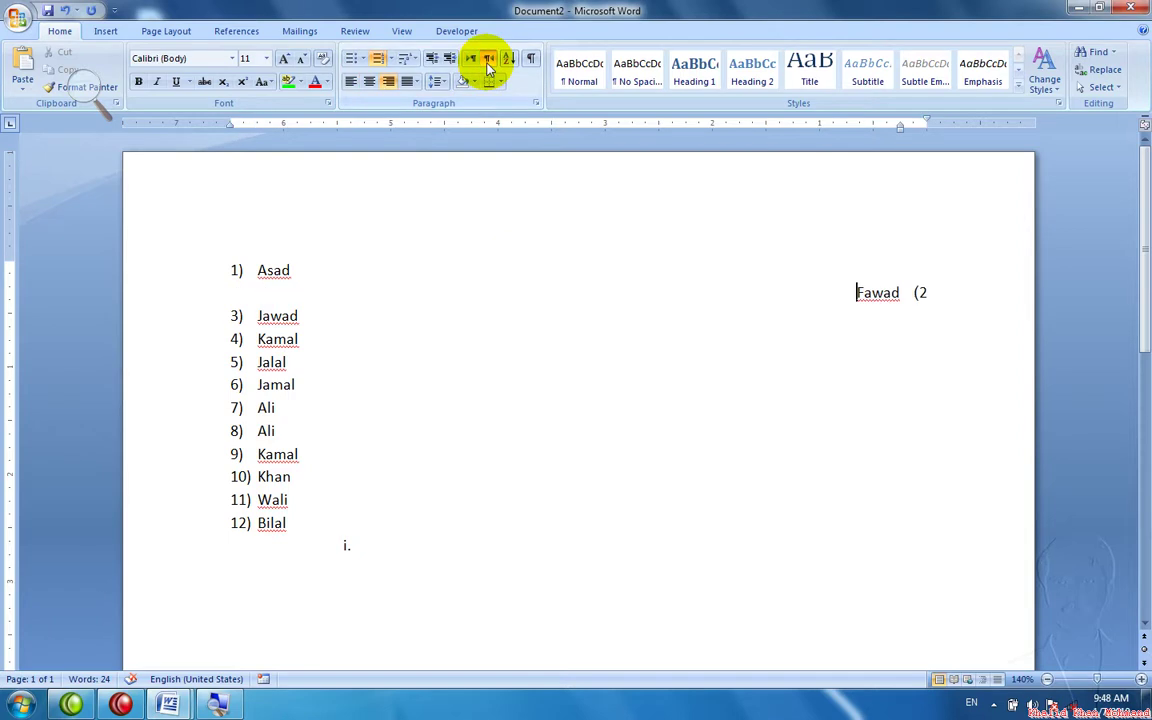
{"action": "left_click", "coordinate": [488, 60]}
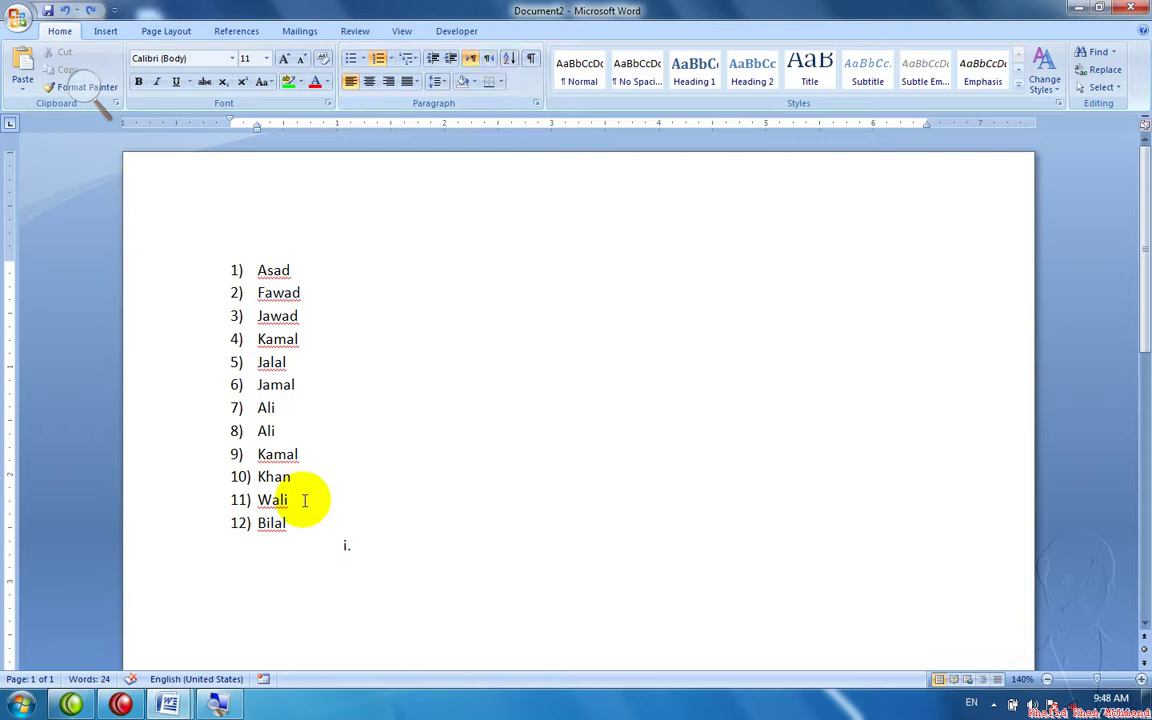
{"action": "key", "text": "ctrl+a"}
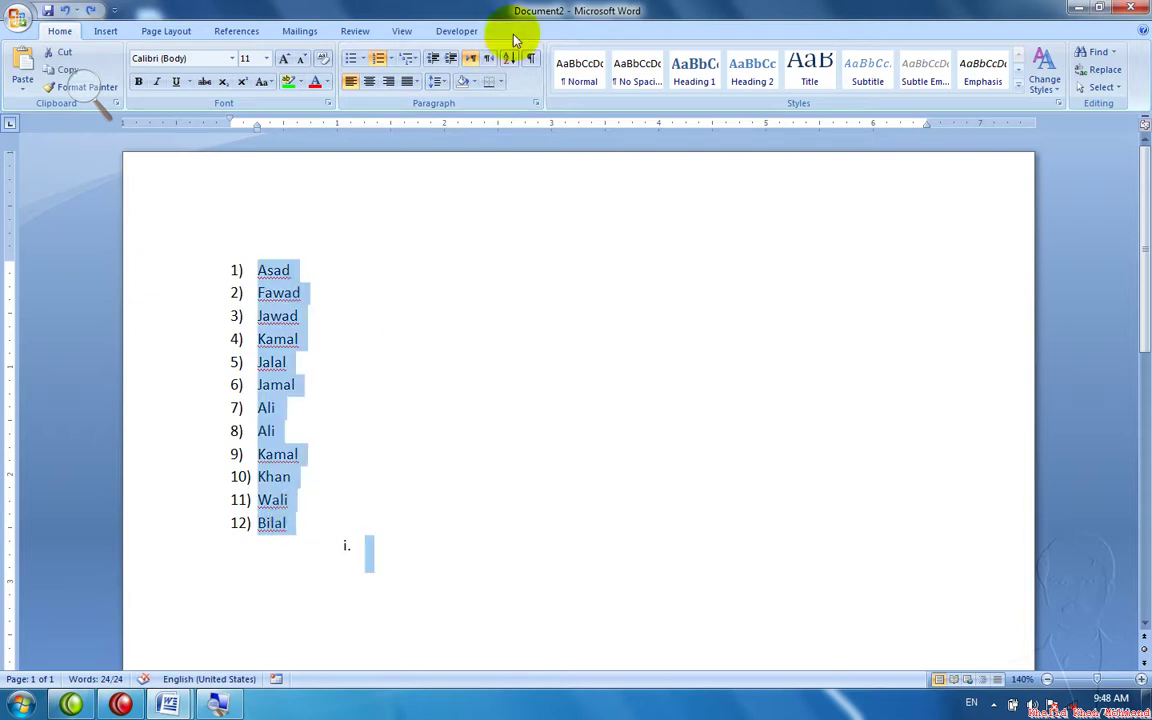
Sort the selected list in descending order, from Wali down to Ali.
{"action": "left_click", "coordinate": [510, 59]}
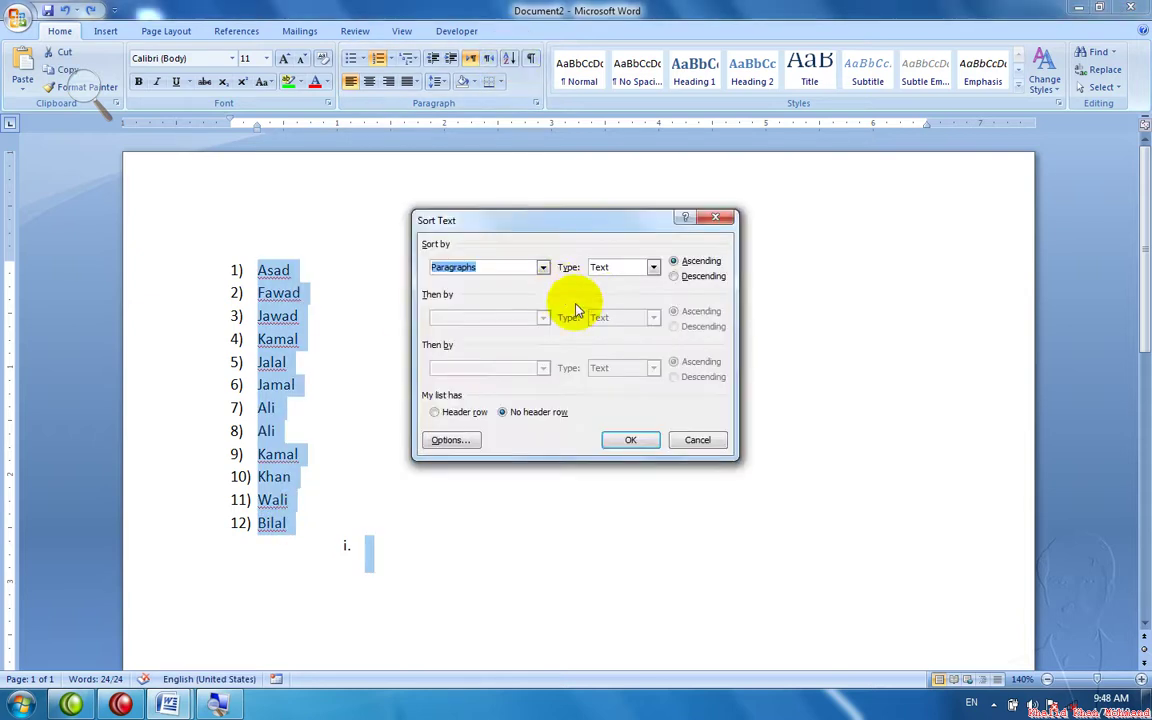
{"action": "left_click", "coordinate": [680, 277]}
{"action": "left_click", "coordinate": [630, 441]}
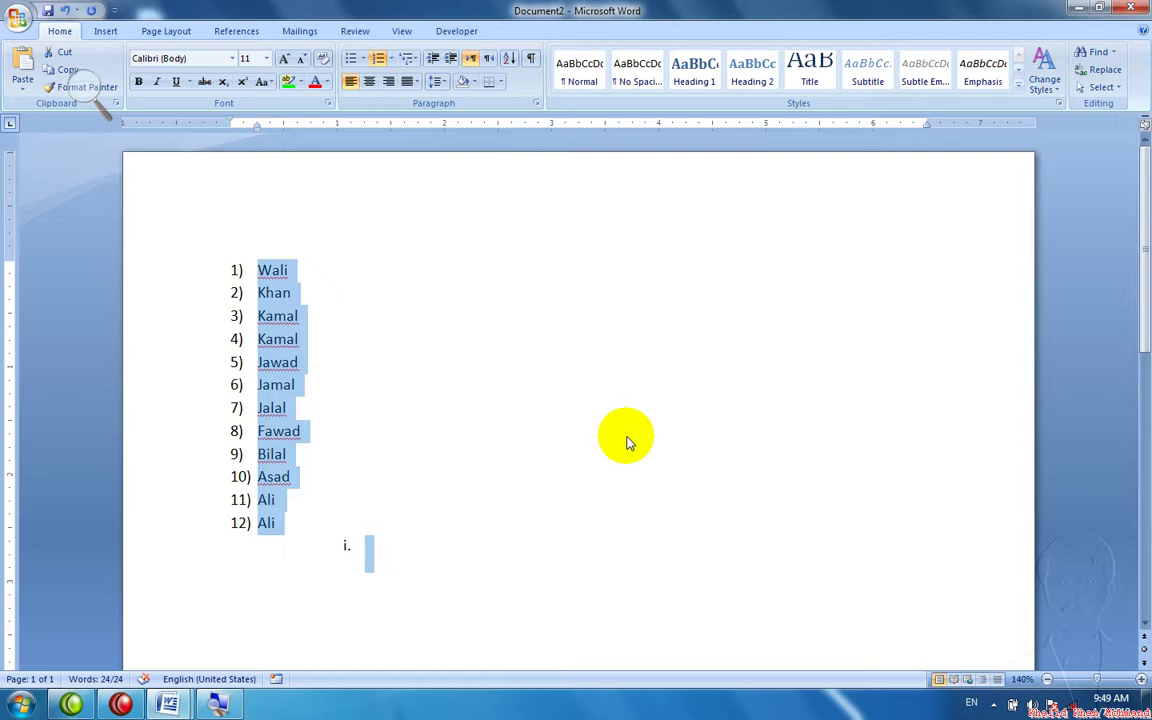
Toggle formatting marks on and off, and try center, right and left alignment.
{"action": "left_click", "coordinate": [533, 60]}
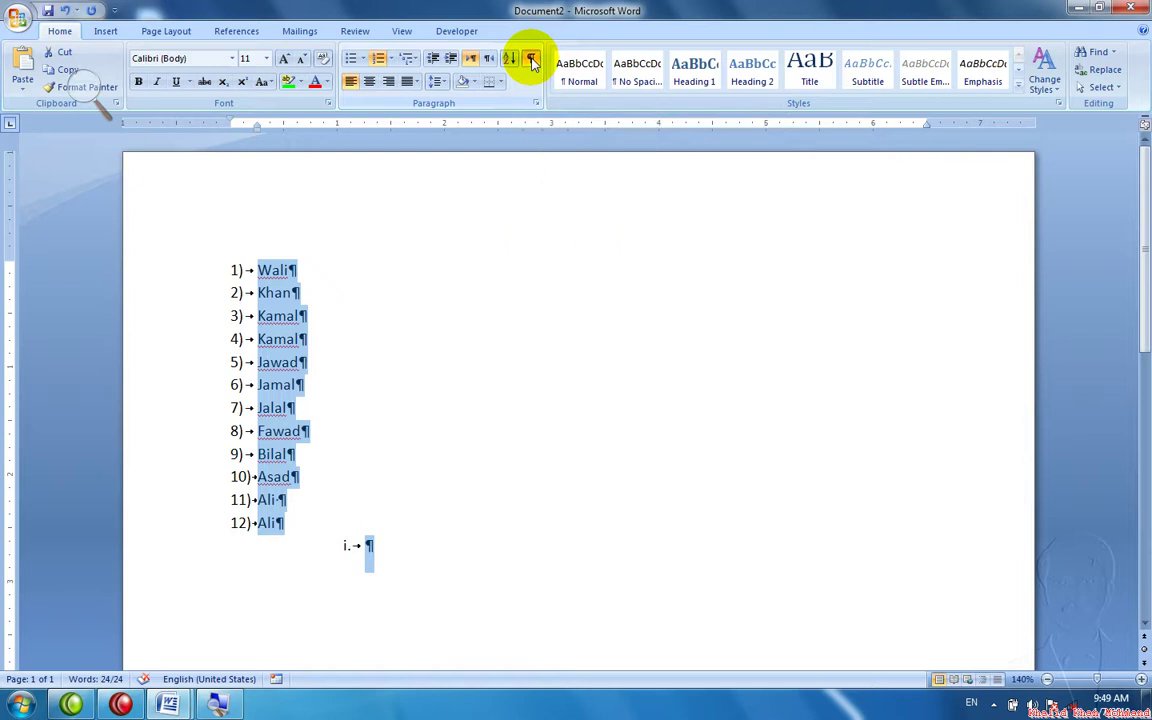
{"action": "left_click", "coordinate": [533, 60]}
{"action": "left_click", "coordinate": [533, 60]}
{"action": "left_click", "coordinate": [533, 60]}
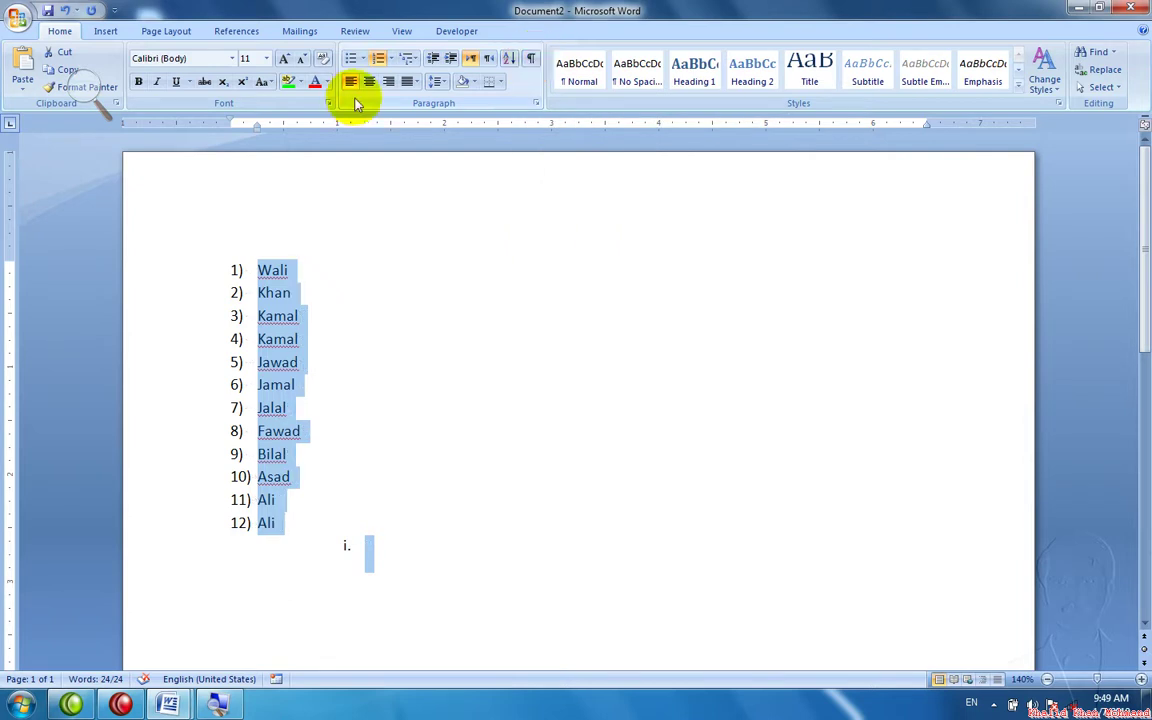
{"action": "left_click", "coordinate": [370, 84]}
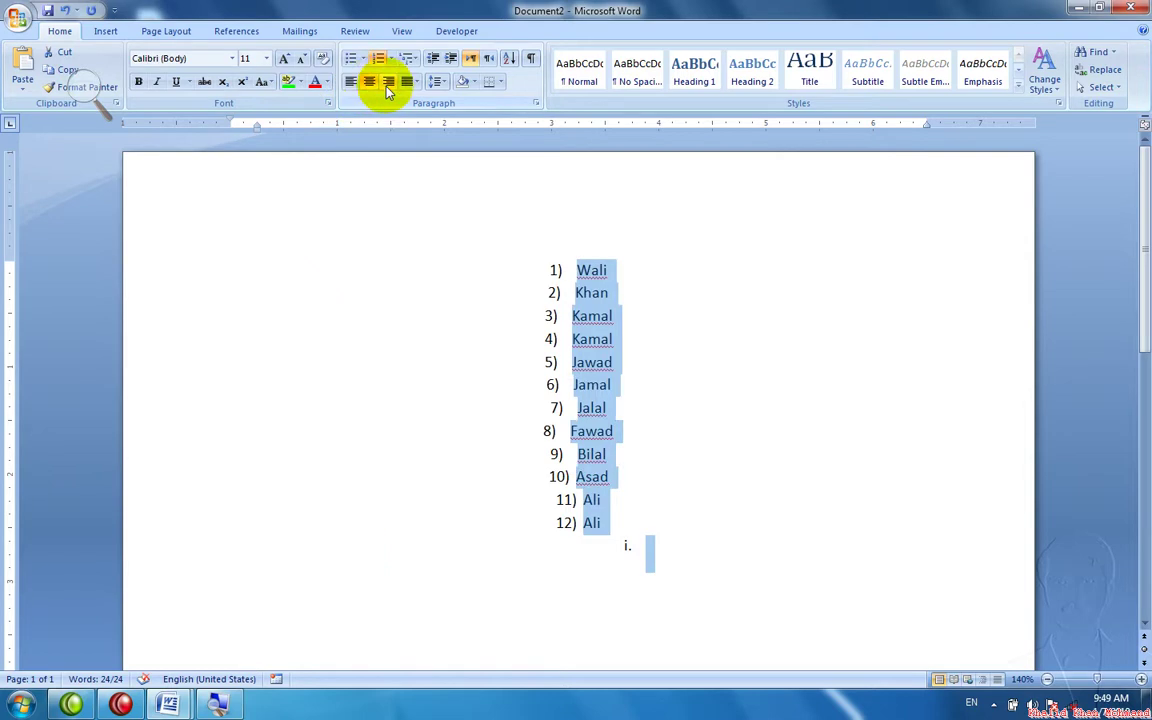
{"action": "left_click", "coordinate": [388, 82]}
{"action": "left_click", "coordinate": [351, 84]}
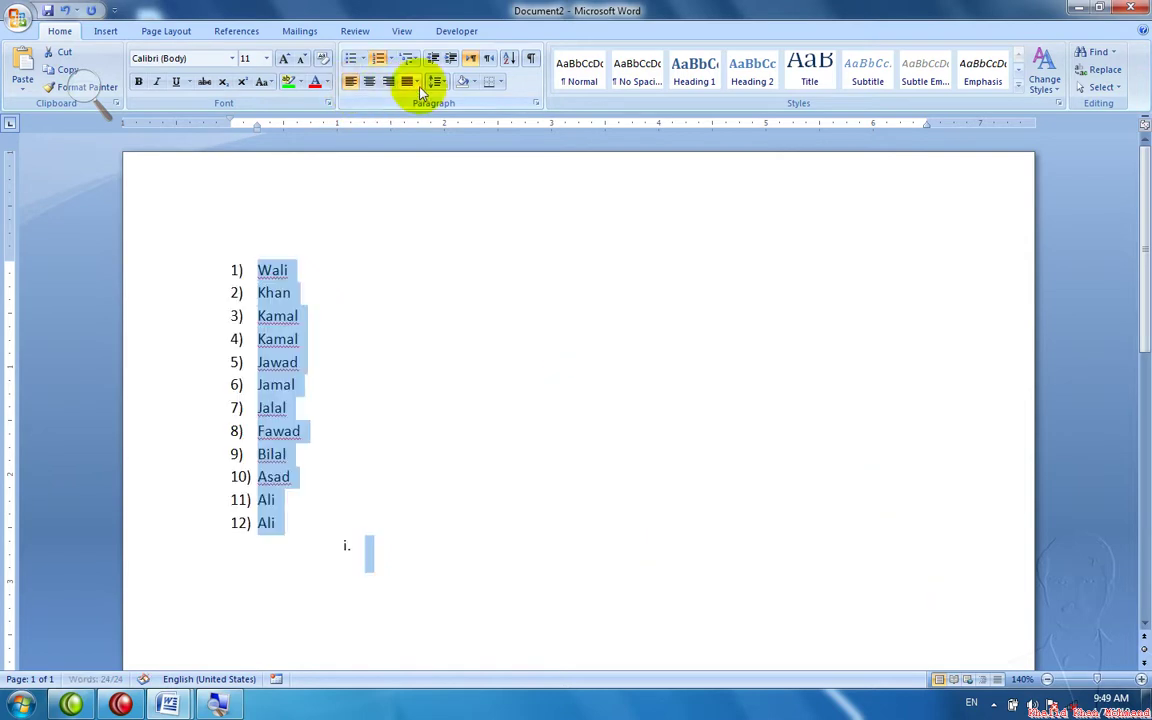
{"action": "left_click", "coordinate": [413, 86]}
{"action": "left_click", "coordinate": [410, 104]}
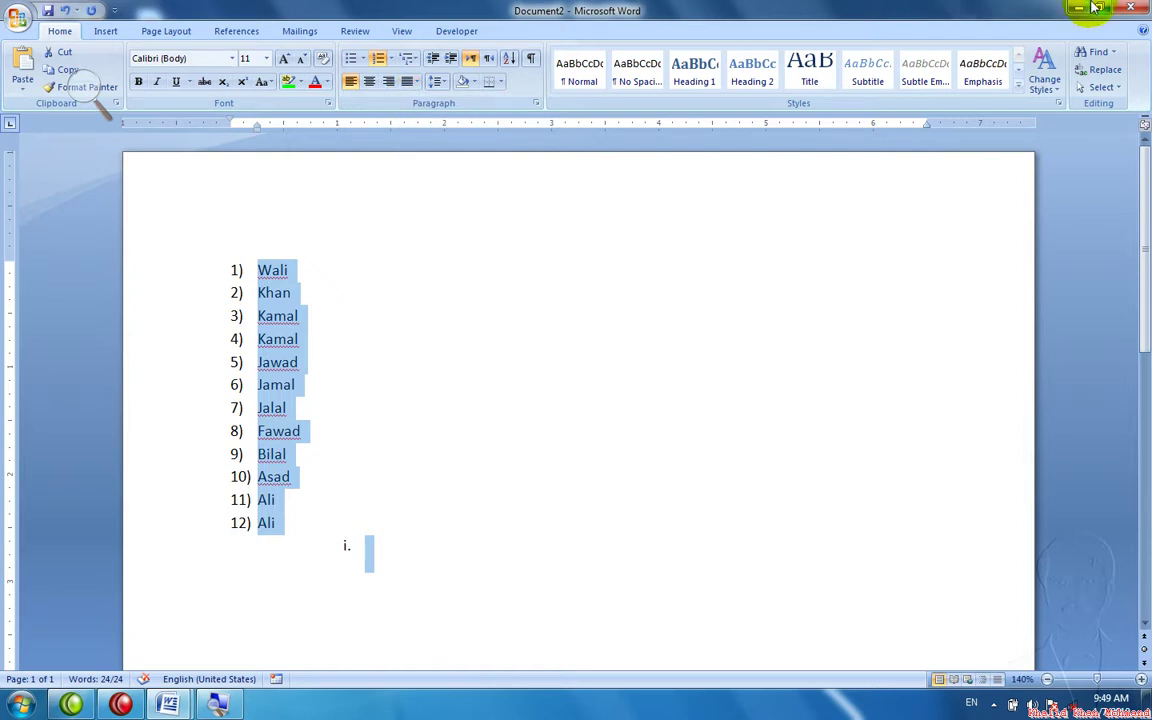
Close Document2 without saving and select all text in Document1.
{"action": "key", "text": "alt+F4"}
{"action": "key", "text": "n"}
{"action": "key", "text": "ctrl+a"}
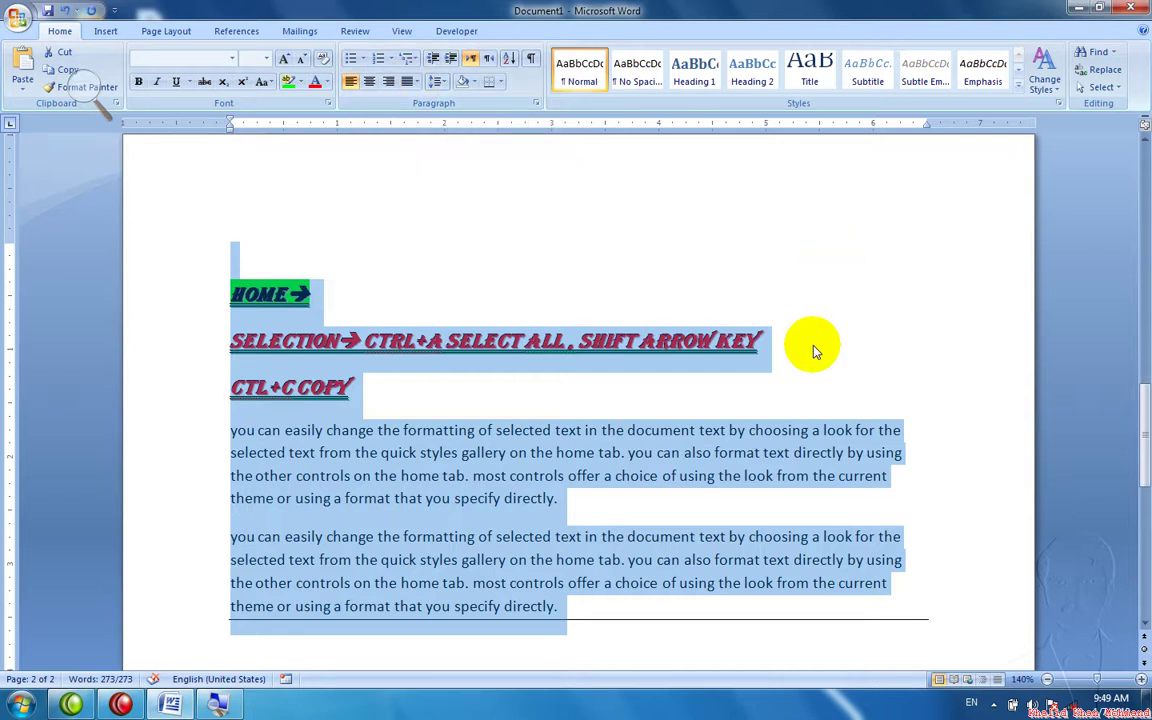
Justify the text, try Justify High's wide spacing, then return to standard Justify.
{"action": "left_click", "coordinate": [414, 82]}
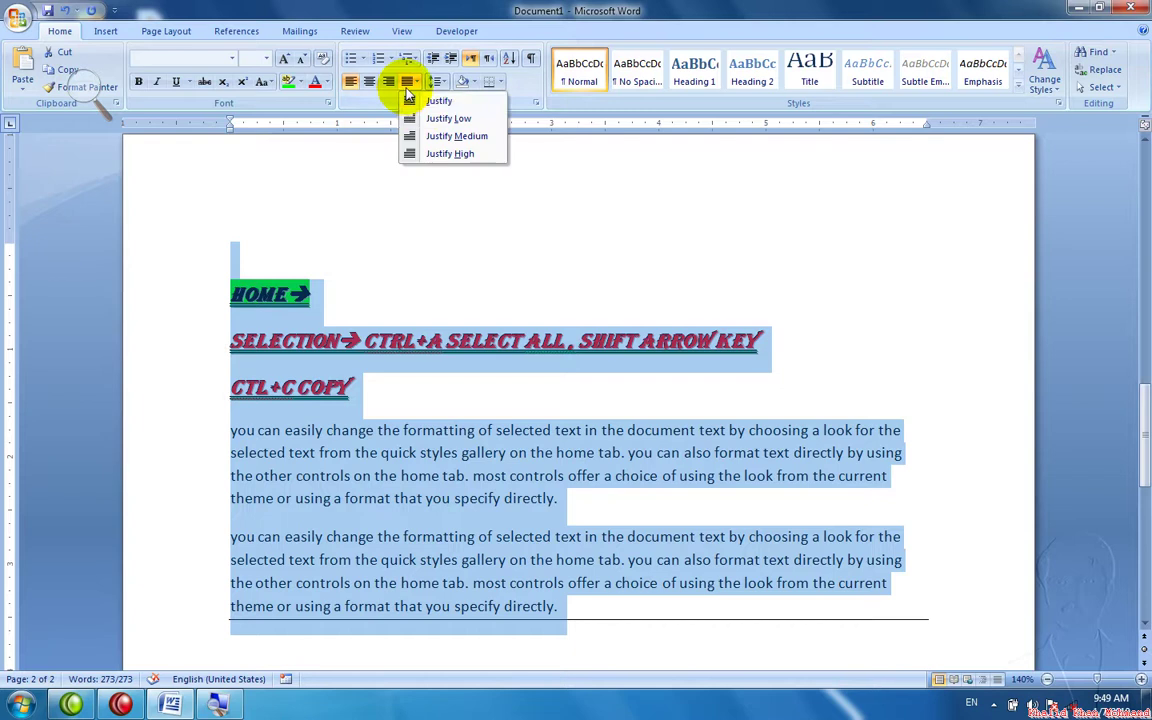
{"action": "left_click", "coordinate": [405, 101]}
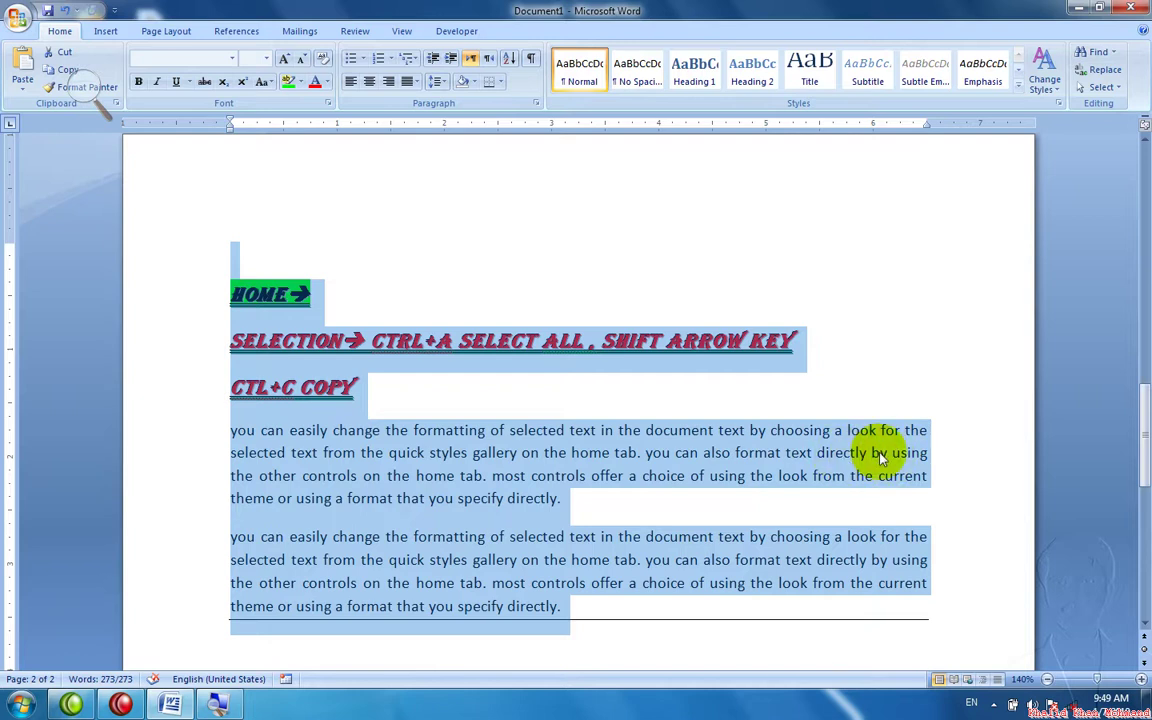
{"action": "left_click", "coordinate": [418, 82]}
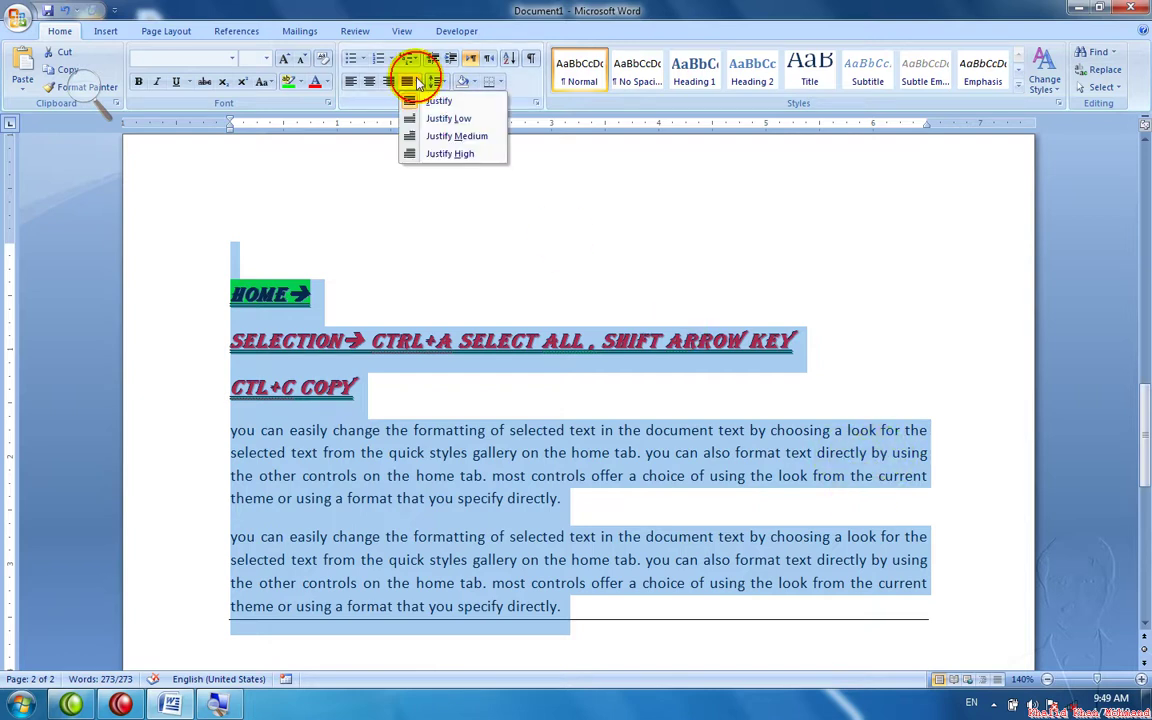
{"action": "left_click", "coordinate": [432, 154]}
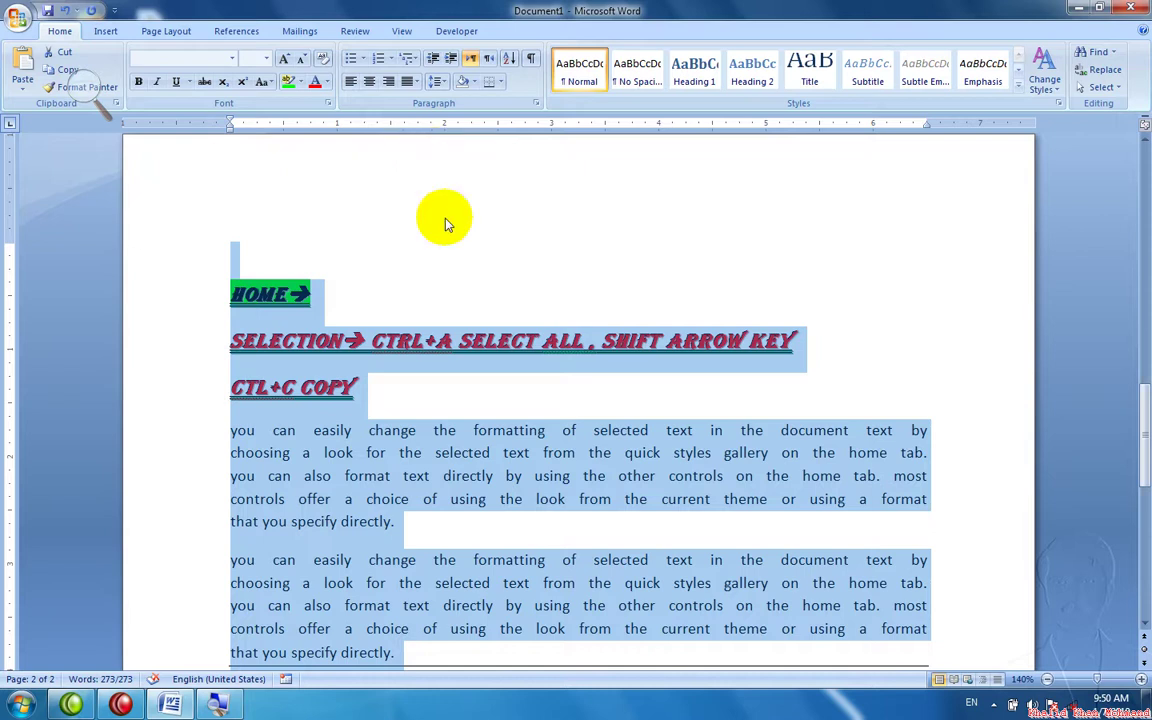
{"action": "left_click", "coordinate": [417, 82]}
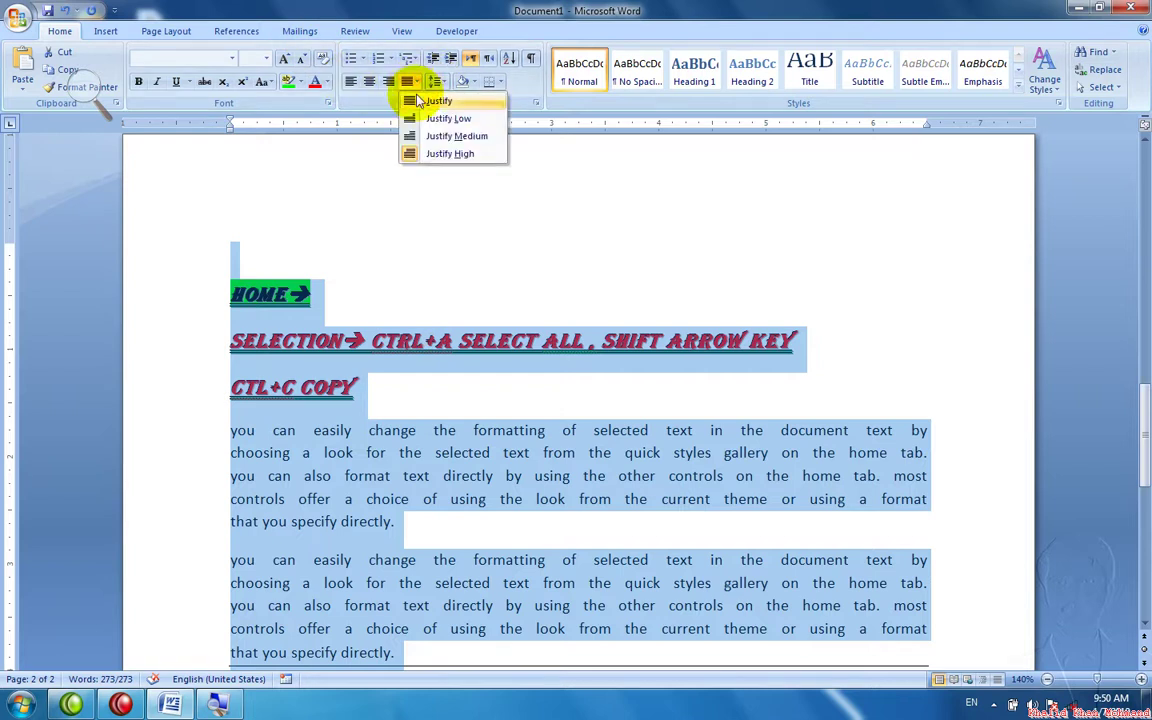
{"action": "left_click", "coordinate": [420, 100]}
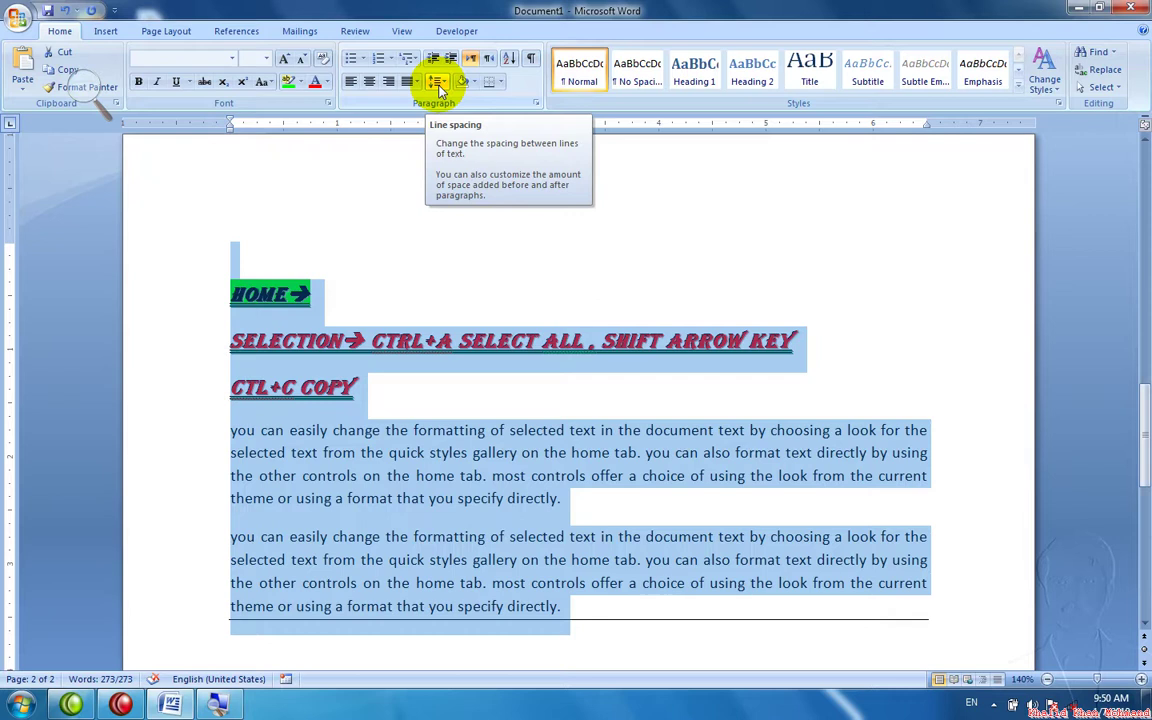
{"action": "left_click", "coordinate": [436, 559]}
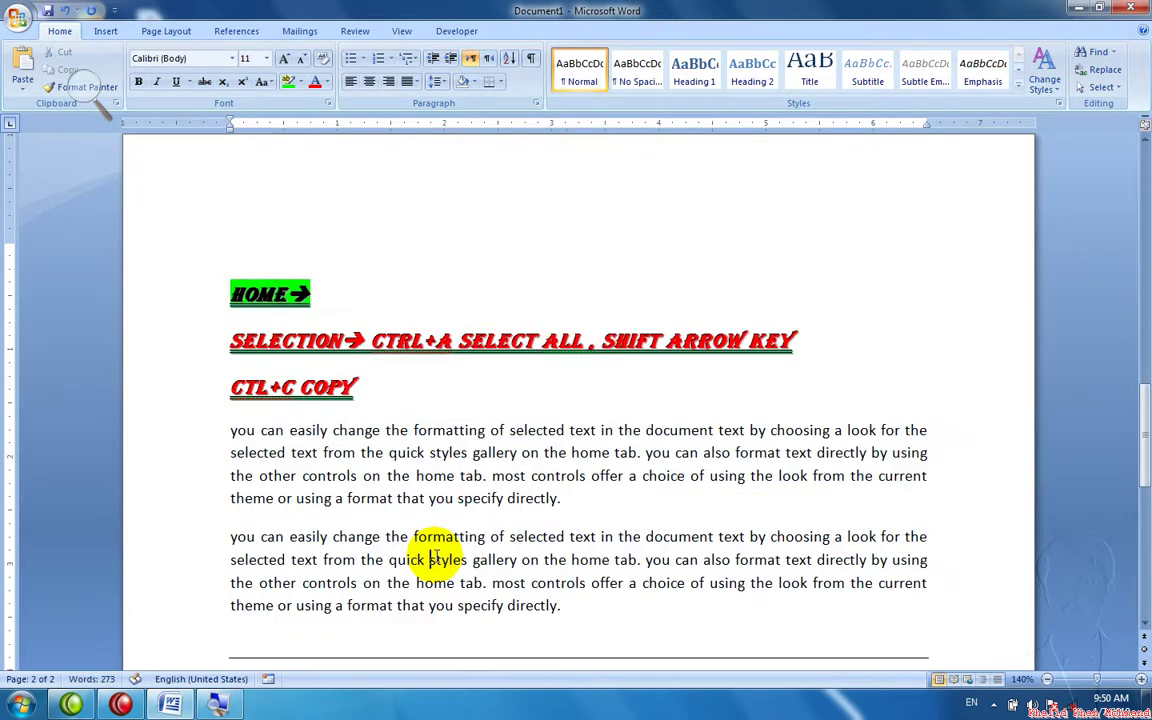
Select all the text and apply 2.0 double line spacing with Ctrl+2.
{"action": "key", "text": "ctrl+a"}
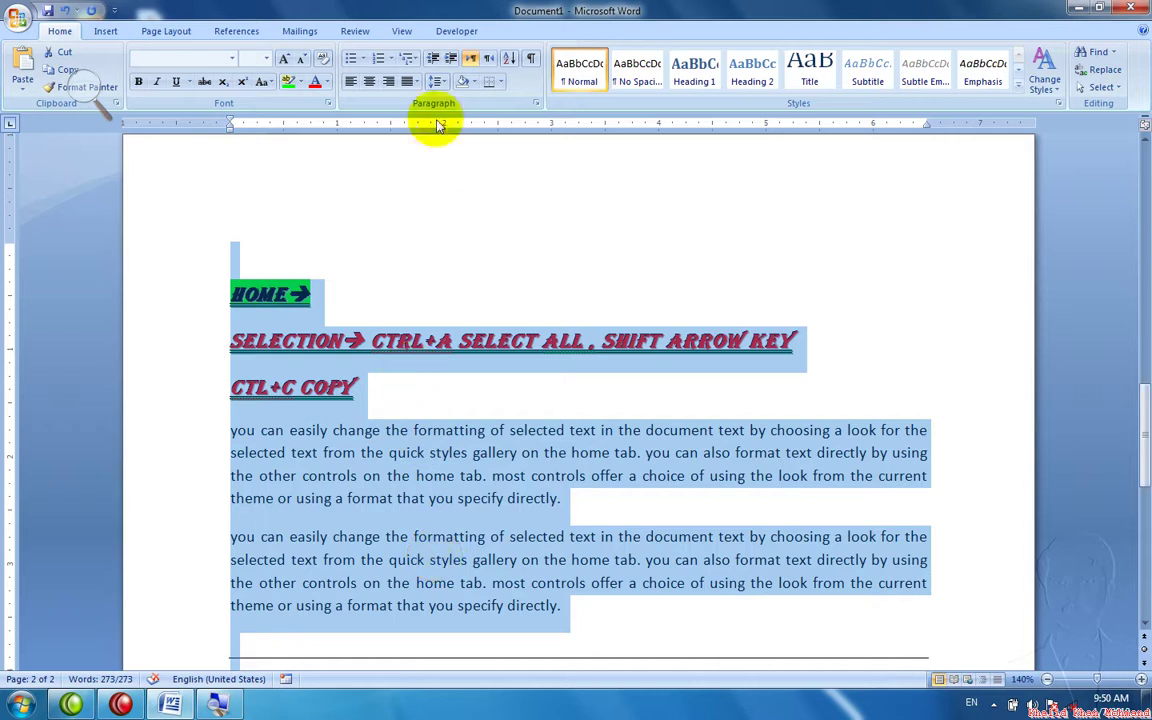
{"action": "key", "text": "ctrl+2"}
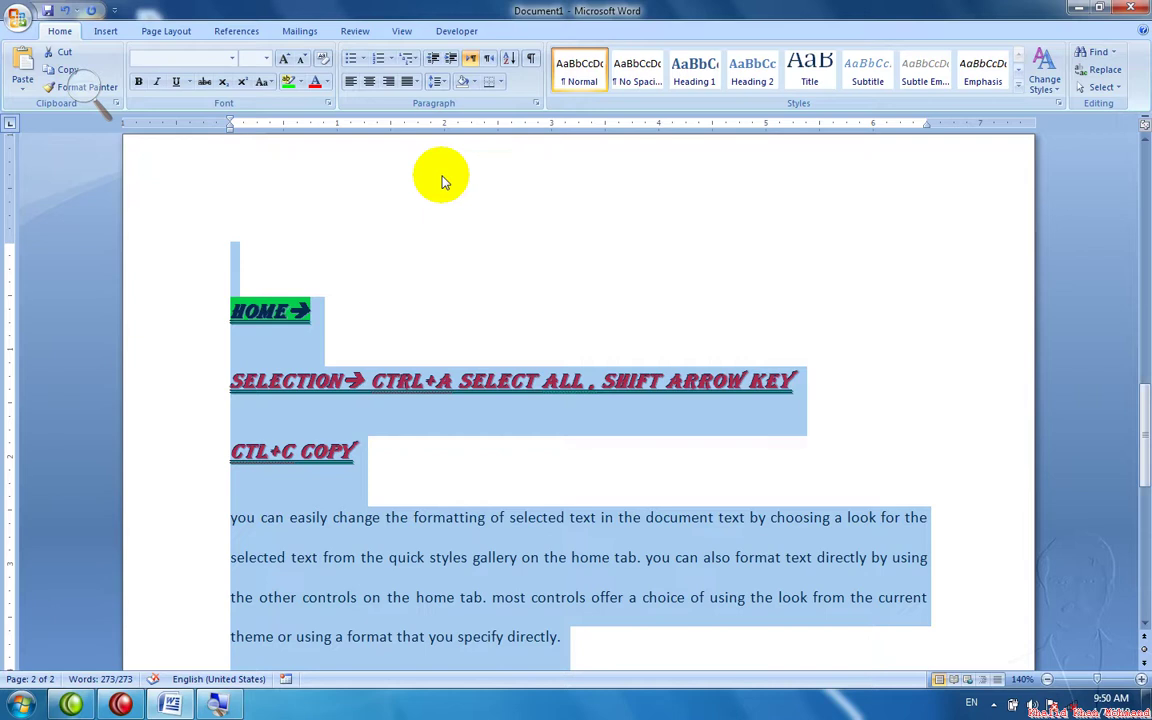
Remove the space after paragraphs and set line spacing back to single 1.0.
{"action": "left_click", "coordinate": [438, 81]}
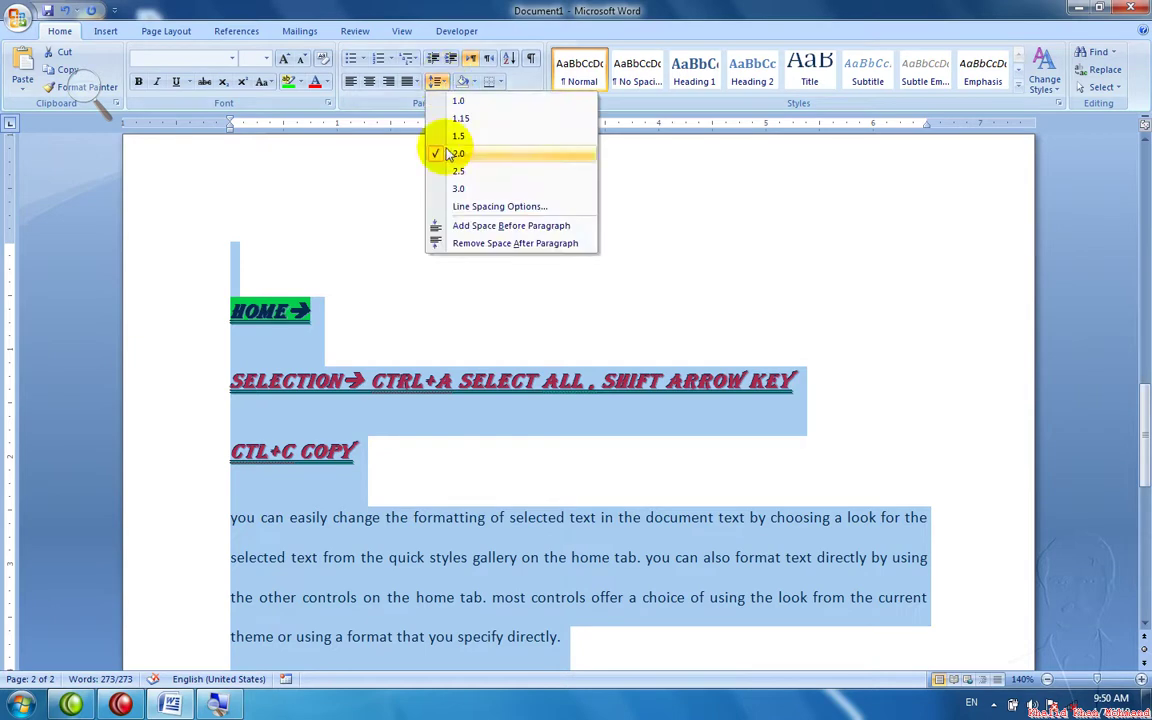
{"action": "left_click", "coordinate": [466, 244]}
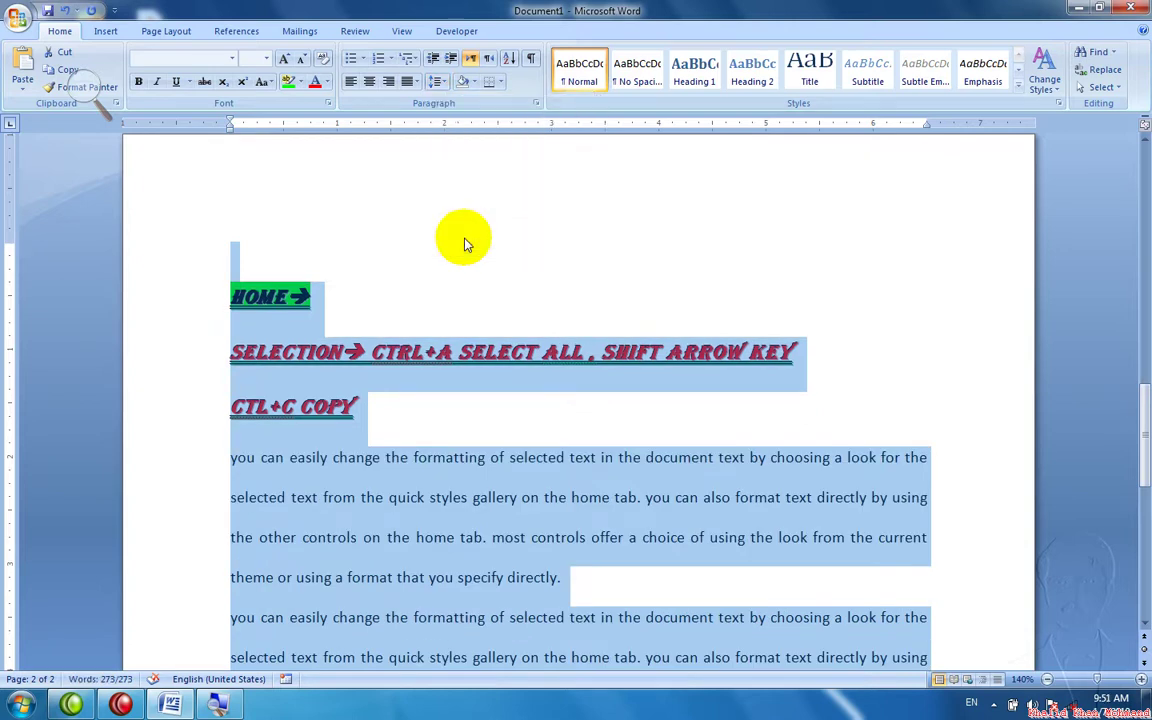
{"action": "left_click", "coordinate": [438, 82]}
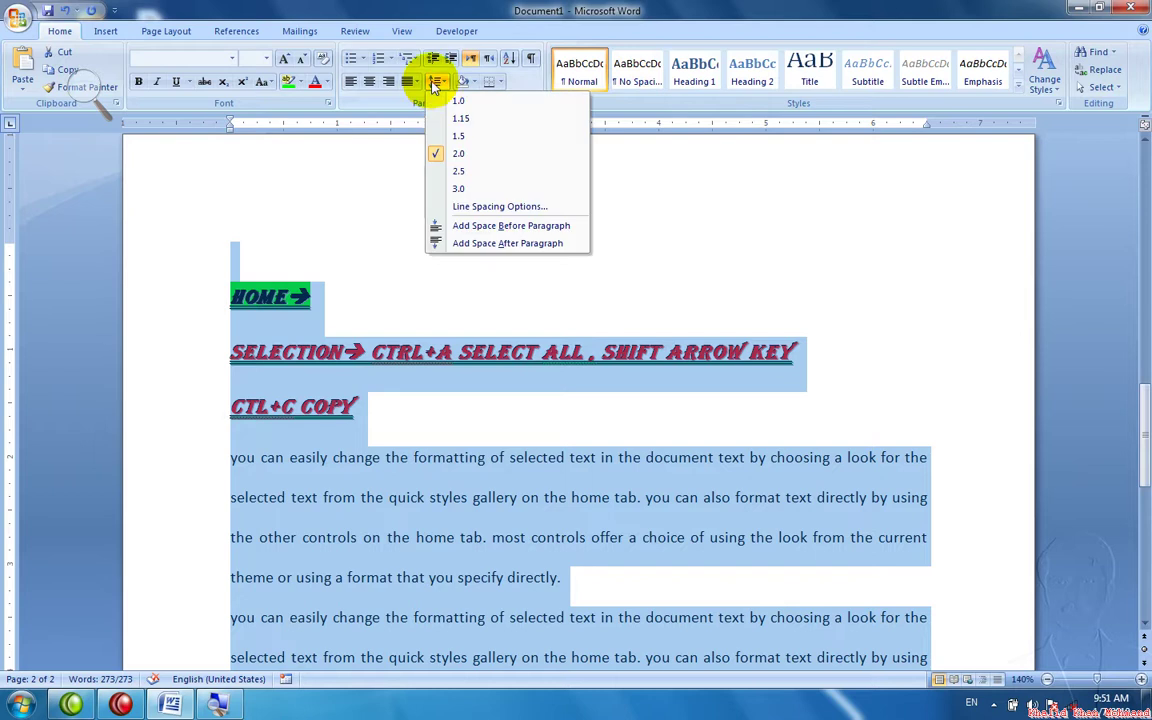
{"action": "left_click", "coordinate": [458, 102]}
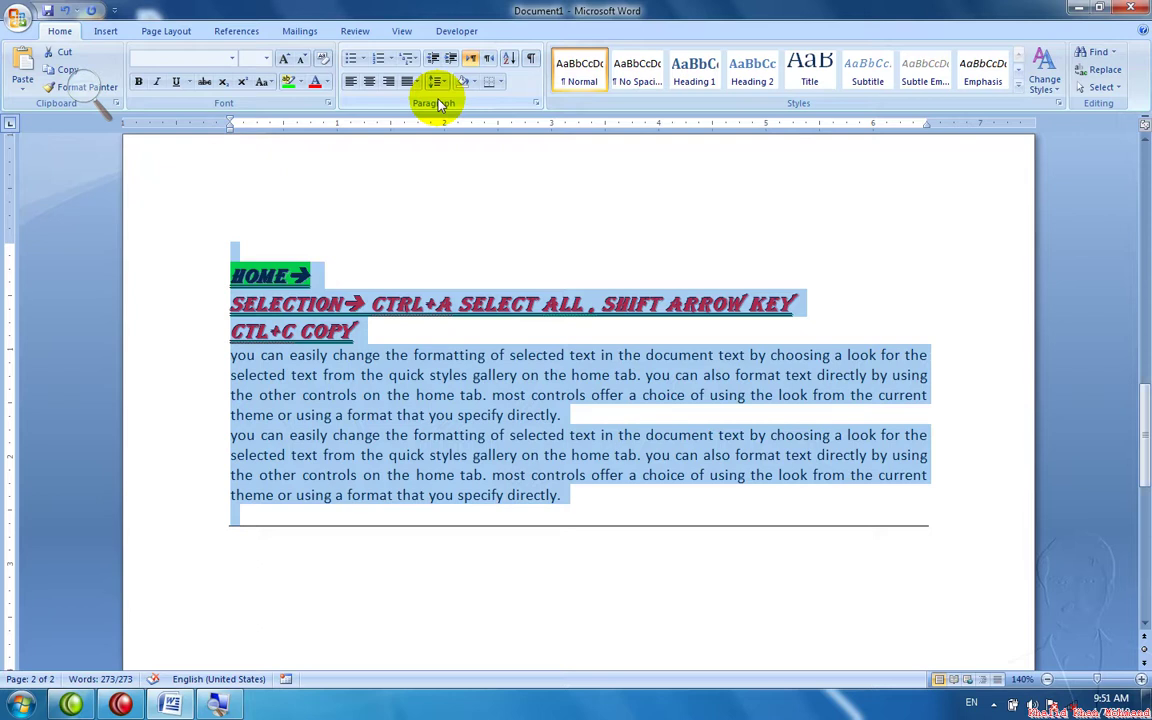
Shade the selected paragraphs light green and check both pages in Print Preview.
{"action": "left_click", "coordinate": [476, 88]}
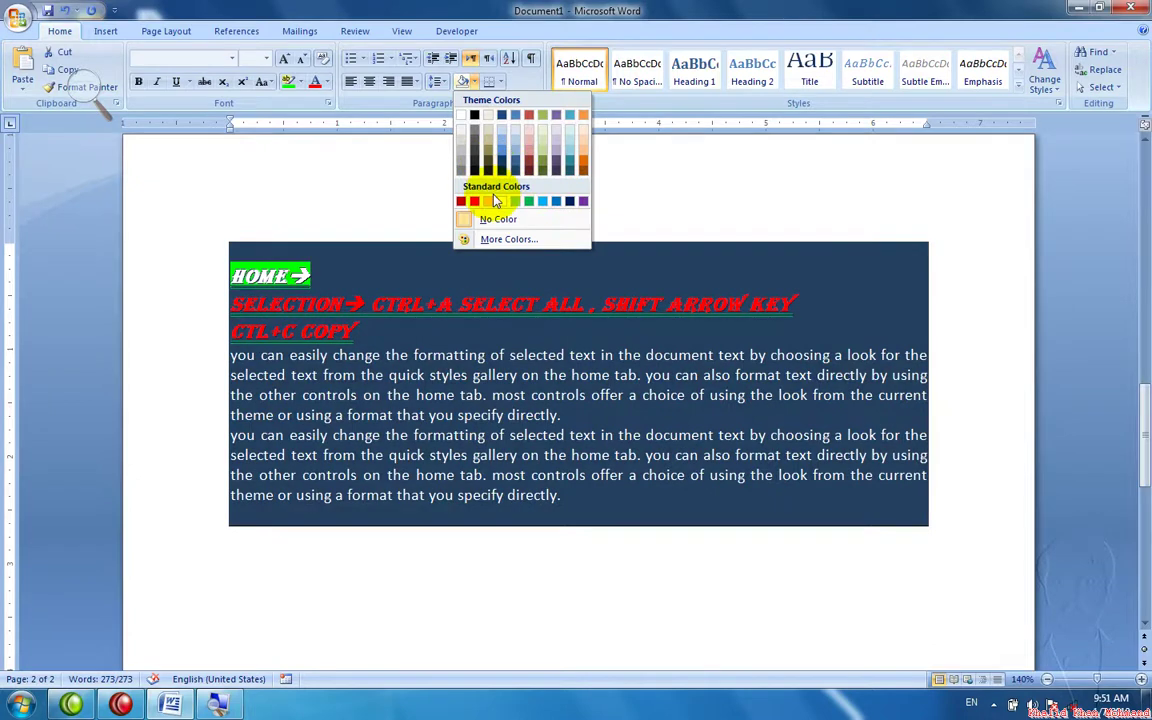
{"action": "left_click", "coordinate": [515, 206]}
{"action": "key", "text": "ctrl+F2"}
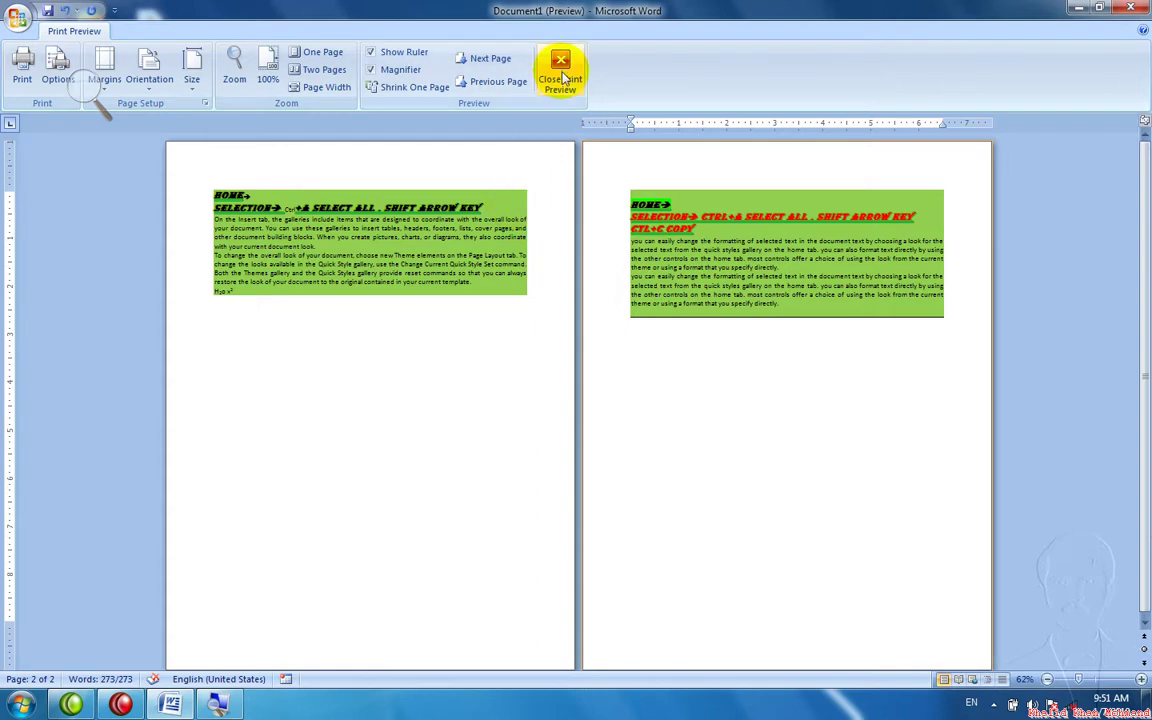
{"action": "left_click", "coordinate": [557, 78]}
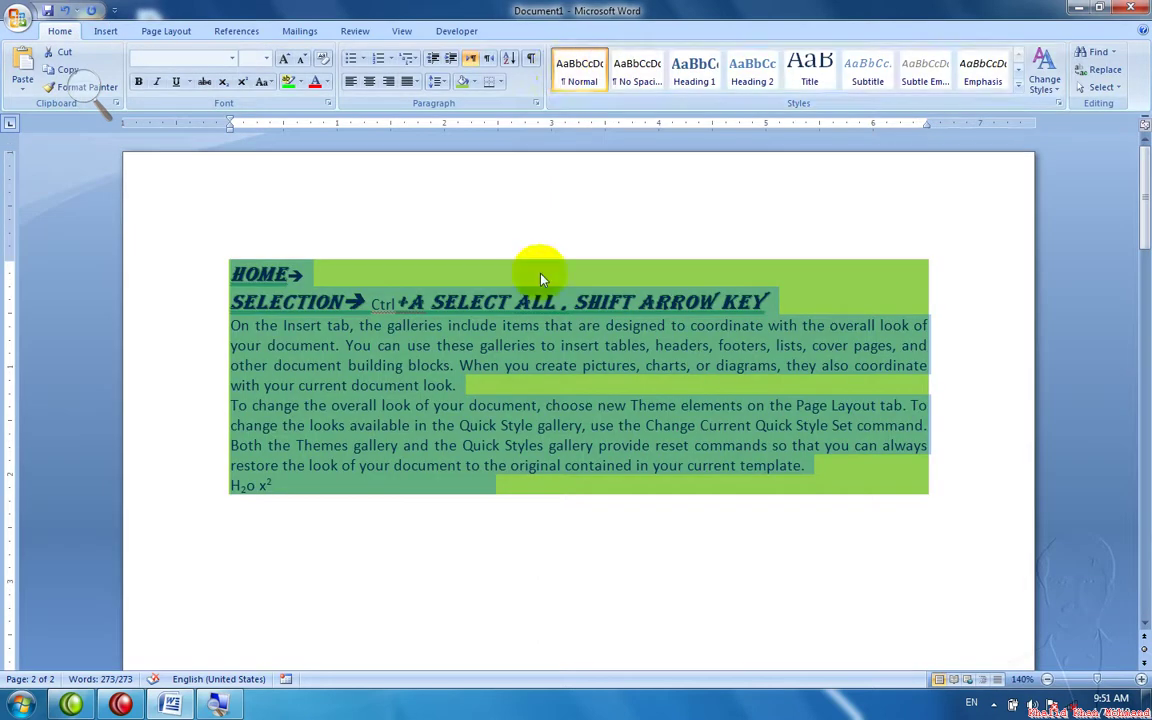
Undo the green shading on the notes, leaving no border applied.
{"action": "key", "text": "ctrl+z"}
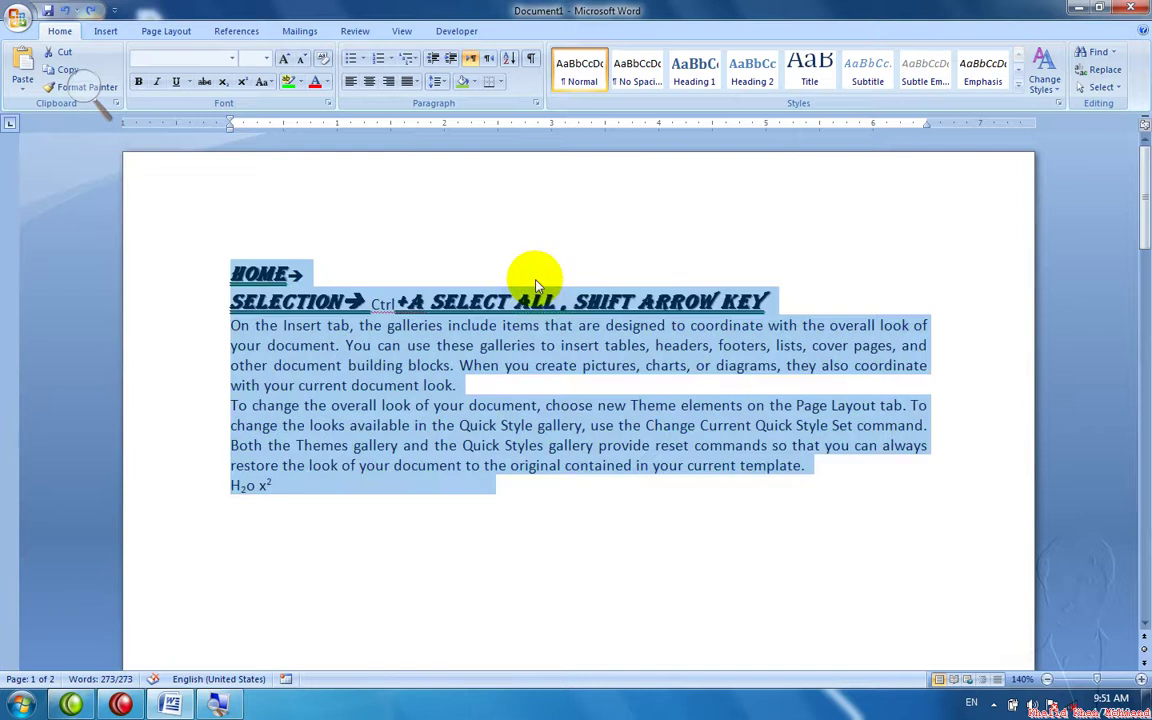
{"action": "left_click", "coordinate": [460, 350]}
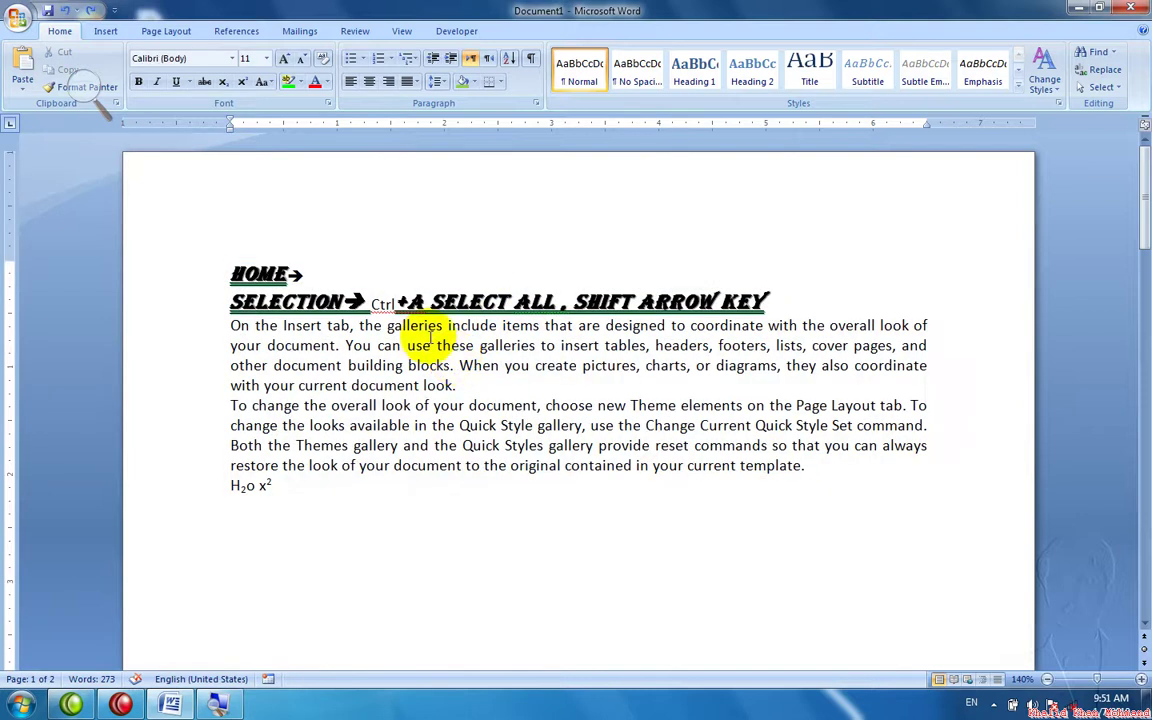
{"action": "left_click", "coordinate": [502, 84]}
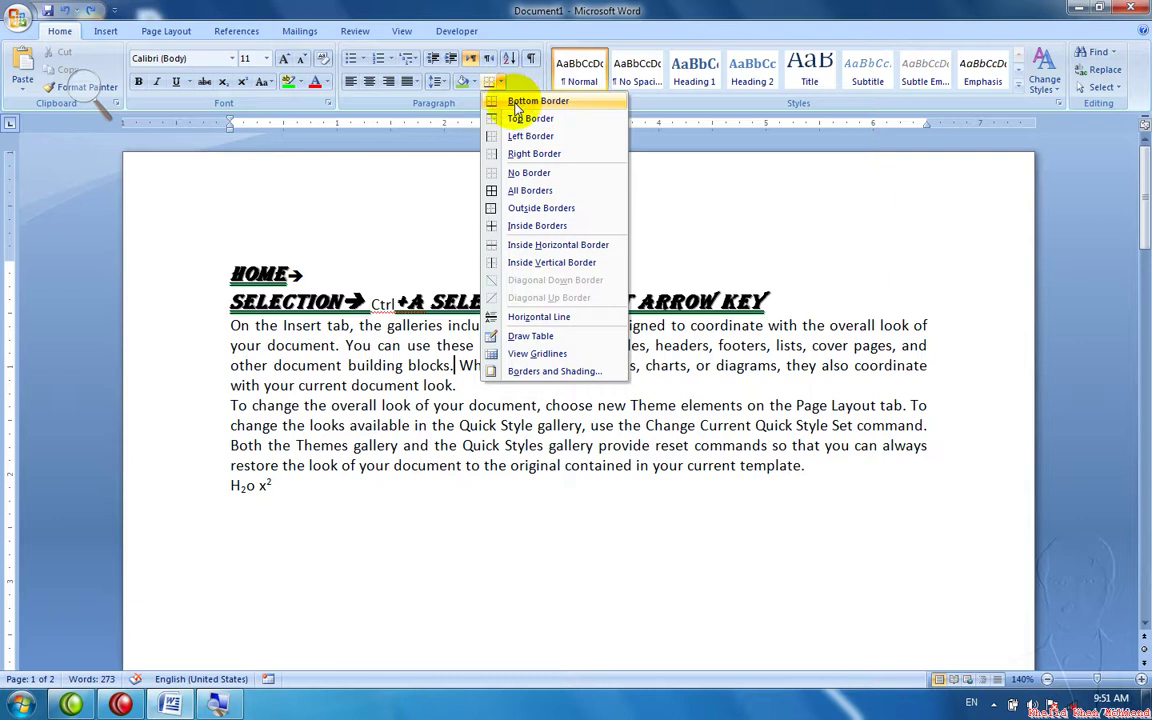
{"action": "left_click", "coordinate": [305, 390]}
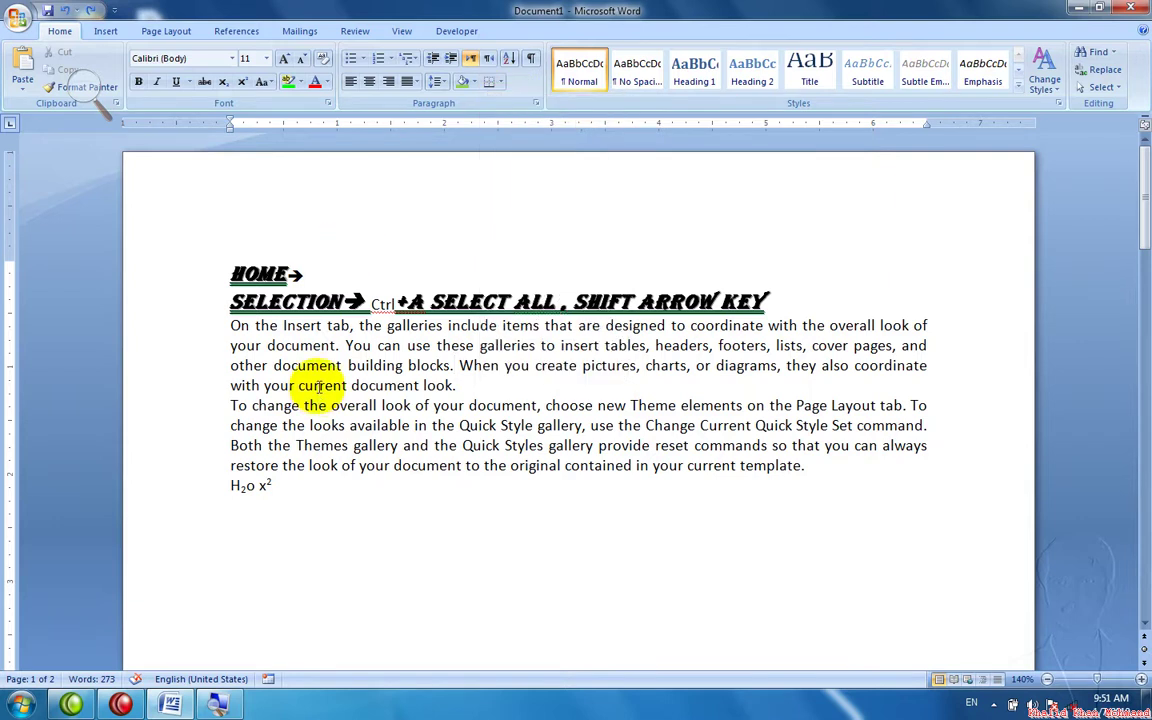
Select the block of notes and add bottom, top and left paragraph borders.
{"action": "left_click_drag", "start_coordinate": [273, 487], "coordinate": [219, 457]}
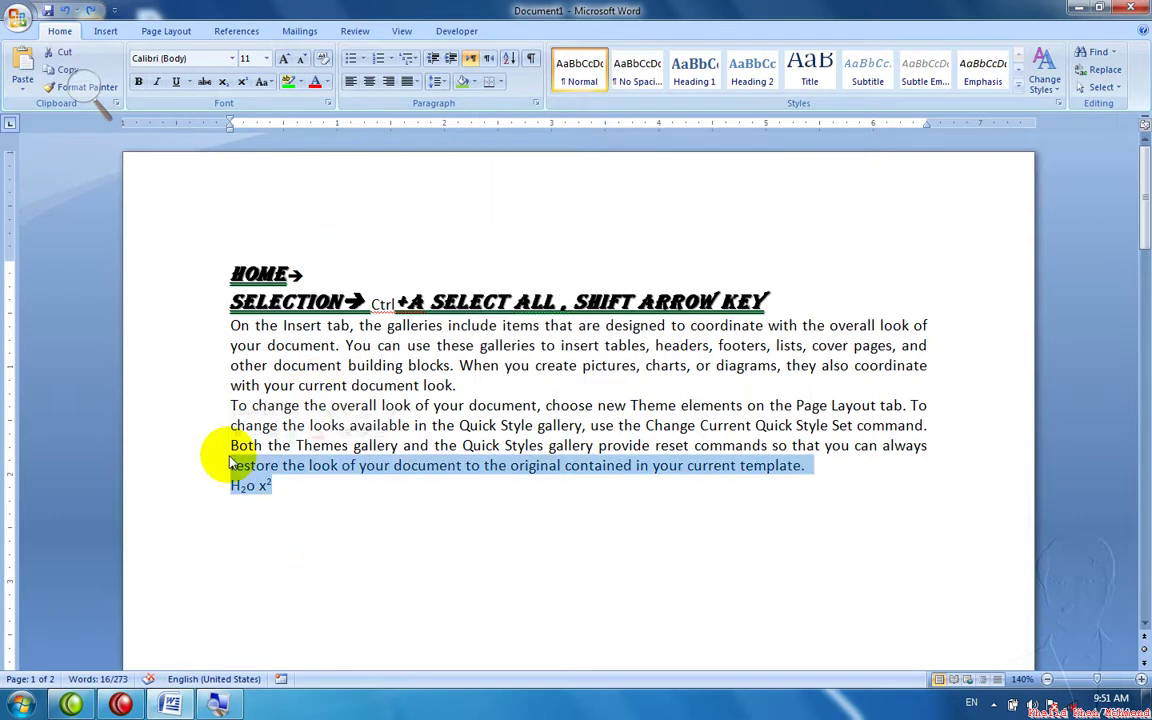
{"action": "mouse_move", "coordinate": [285, 506]}
{"action": "left_mouse_down"}
{"action": "mouse_move", "coordinate": [205, 390]}
{"action": "mouse_move", "coordinate": [213, 272]}
{"action": "left_mouse_up"}
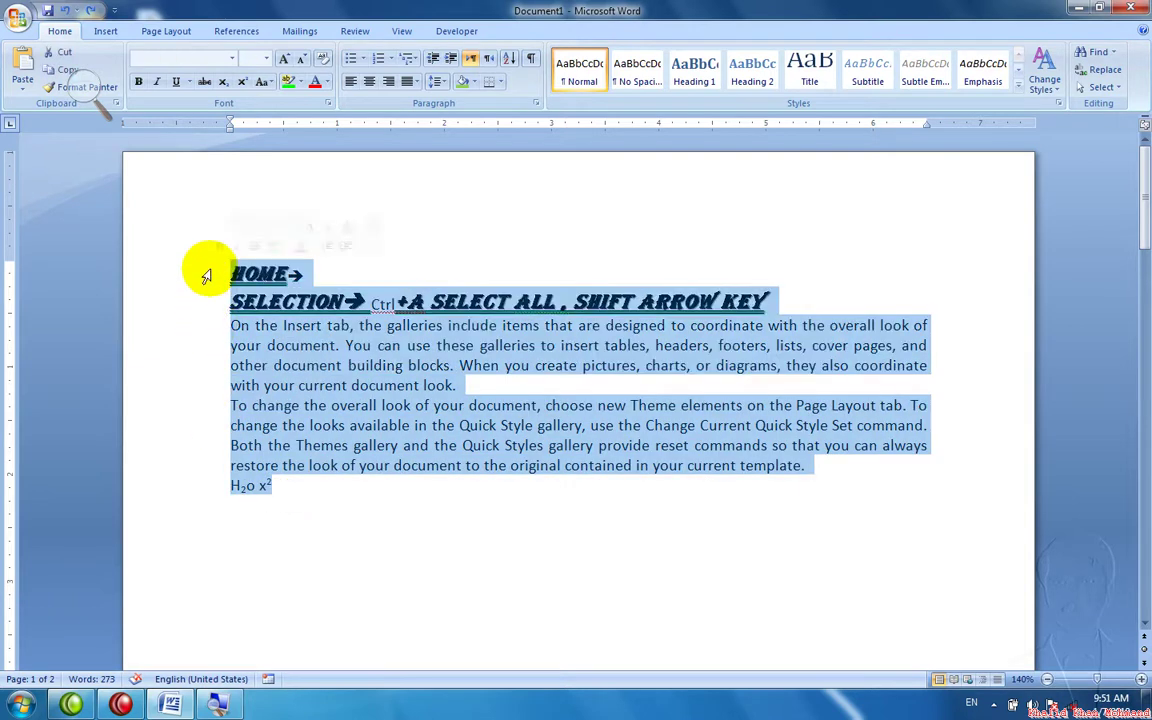
{"action": "left_click", "coordinate": [501, 83]}
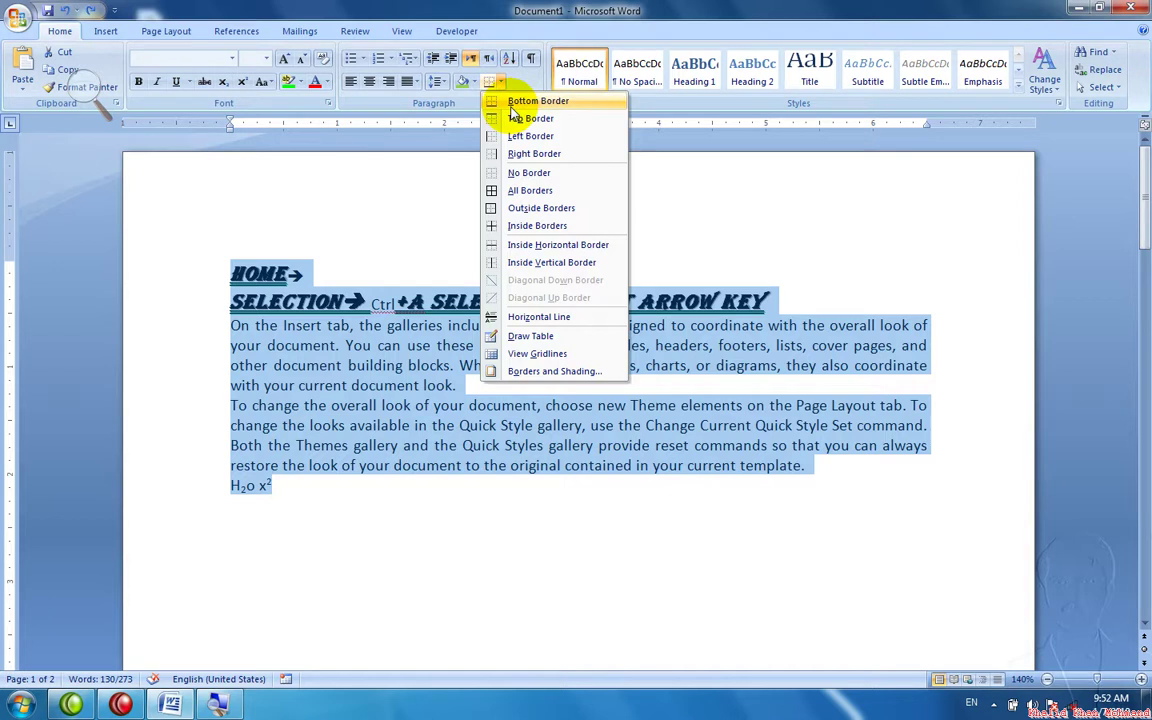
{"action": "left_click", "coordinate": [510, 101]}
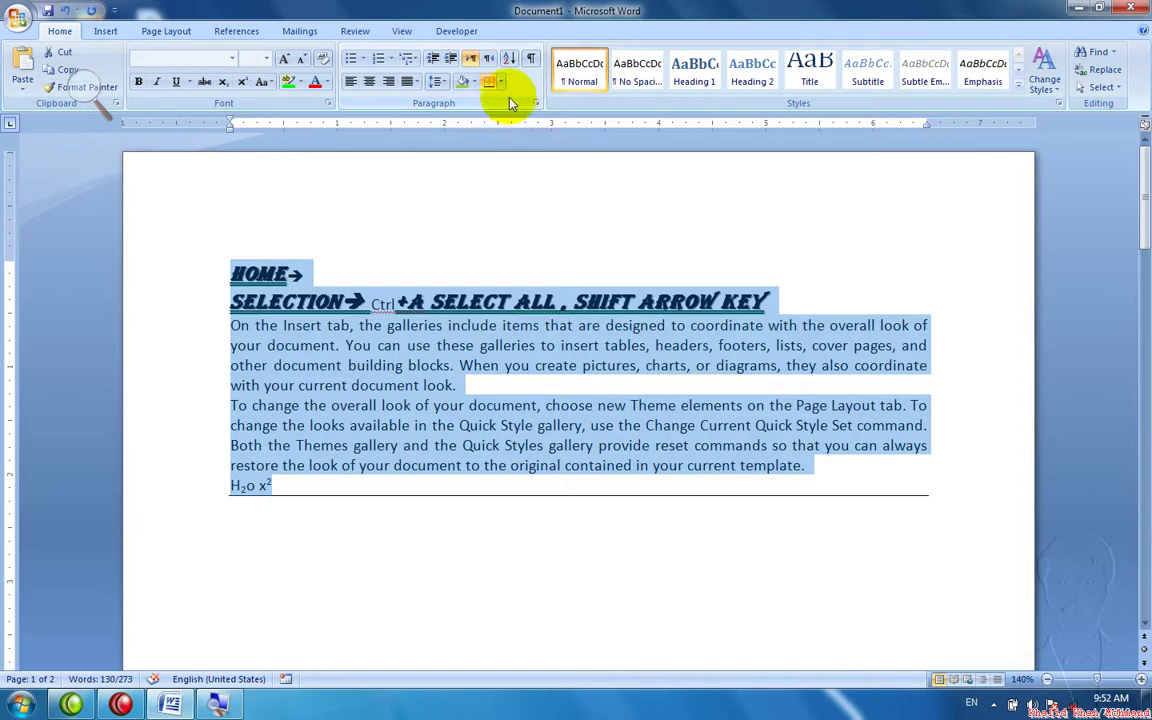
{"action": "left_click", "coordinate": [502, 86]}
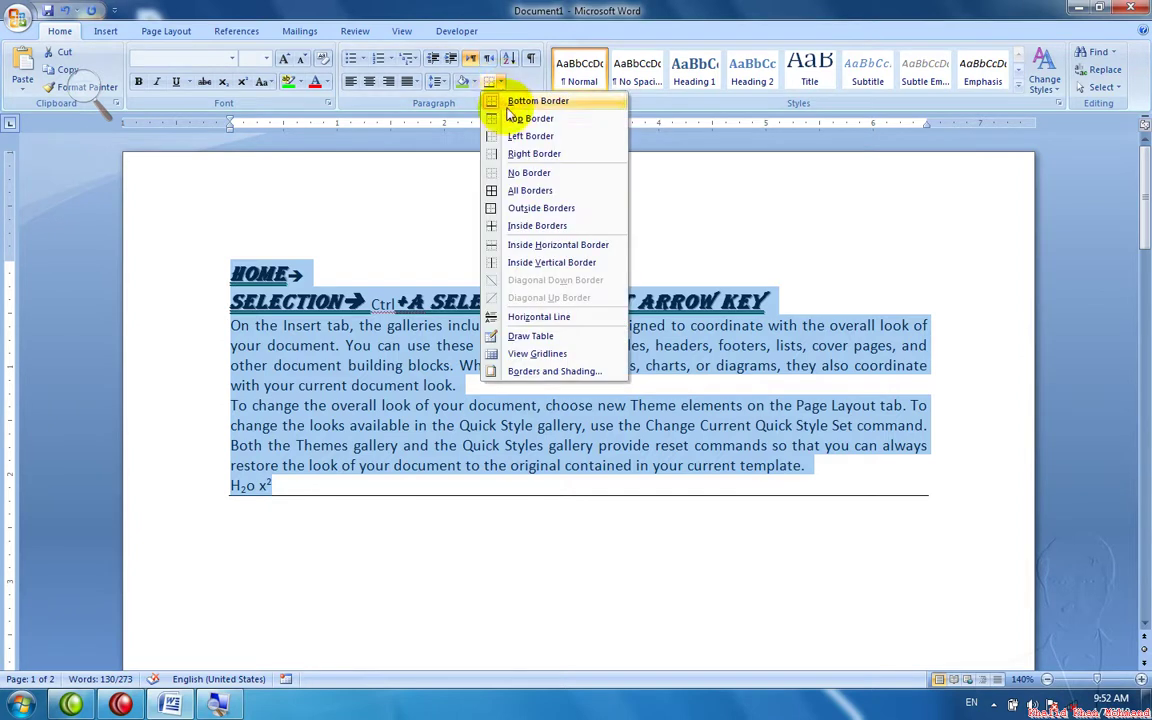
{"action": "left_click", "coordinate": [510, 118]}
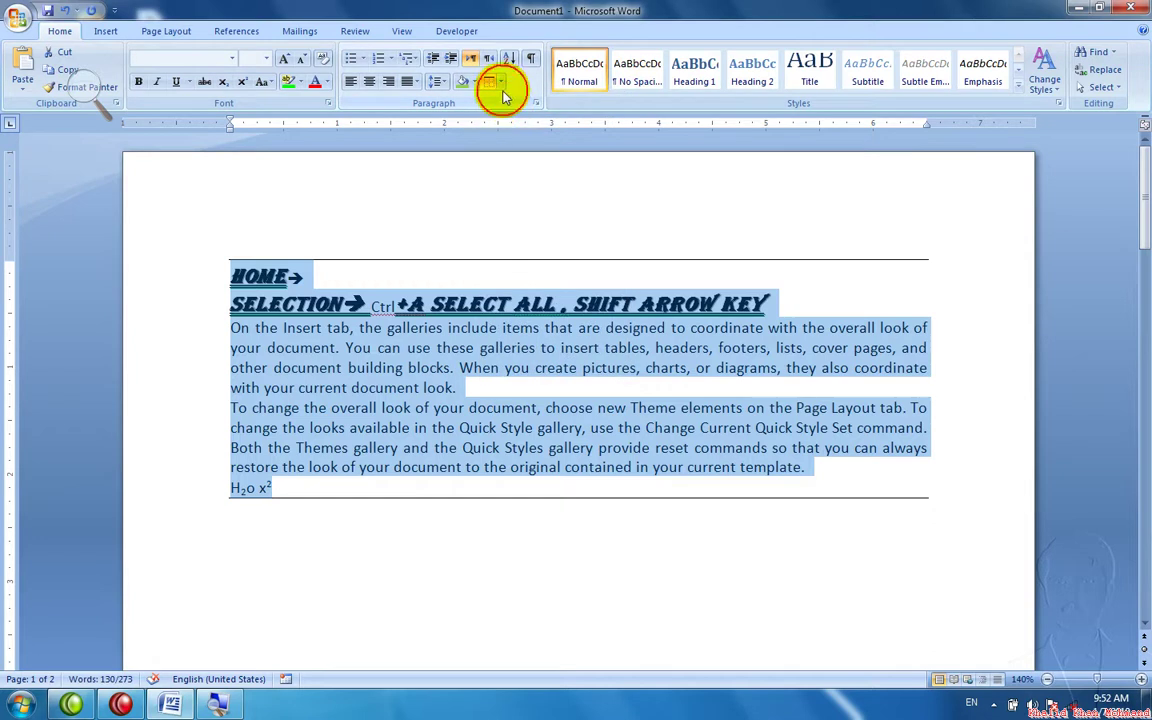
{"action": "left_click", "coordinate": [504, 91]}
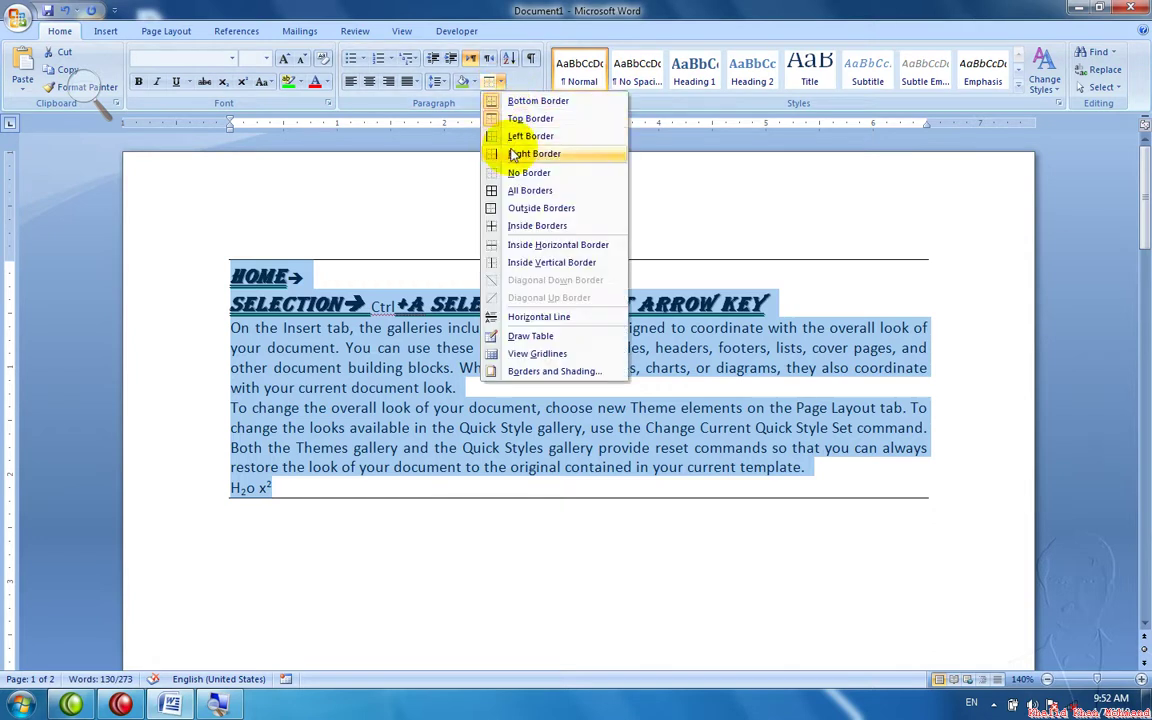
{"action": "left_click", "coordinate": [512, 136]}
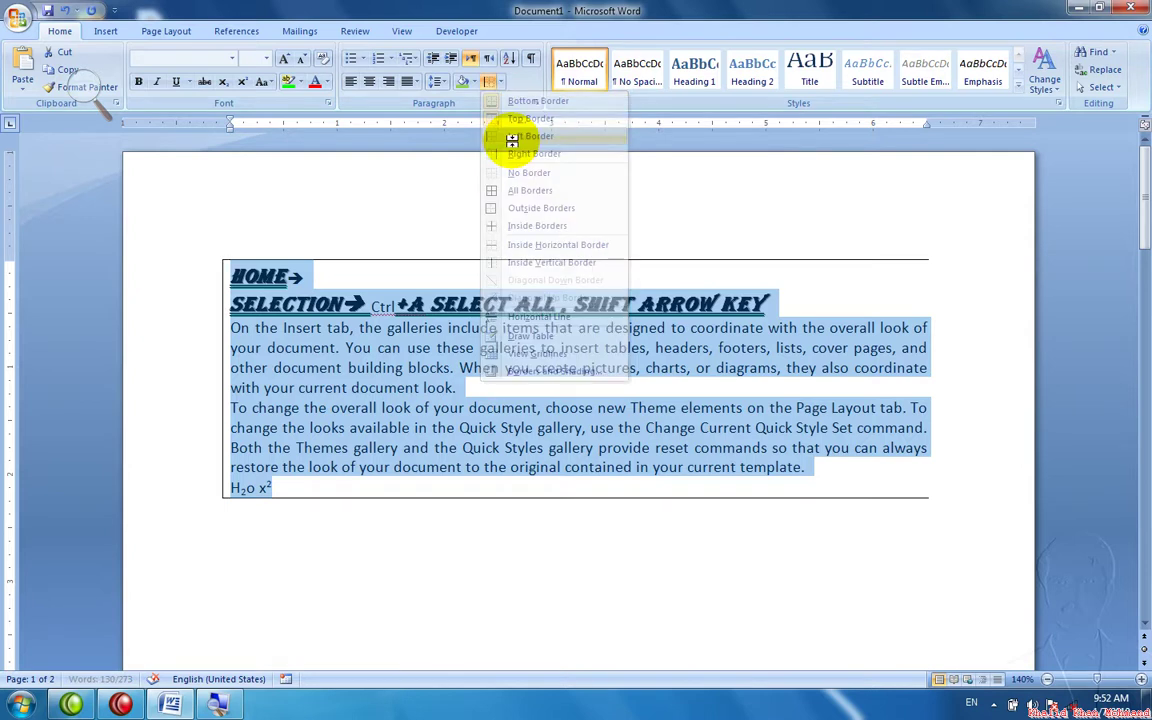
Add a right border, remove all borders, then apply and undo an outside border.
{"action": "left_click", "coordinate": [499, 82]}
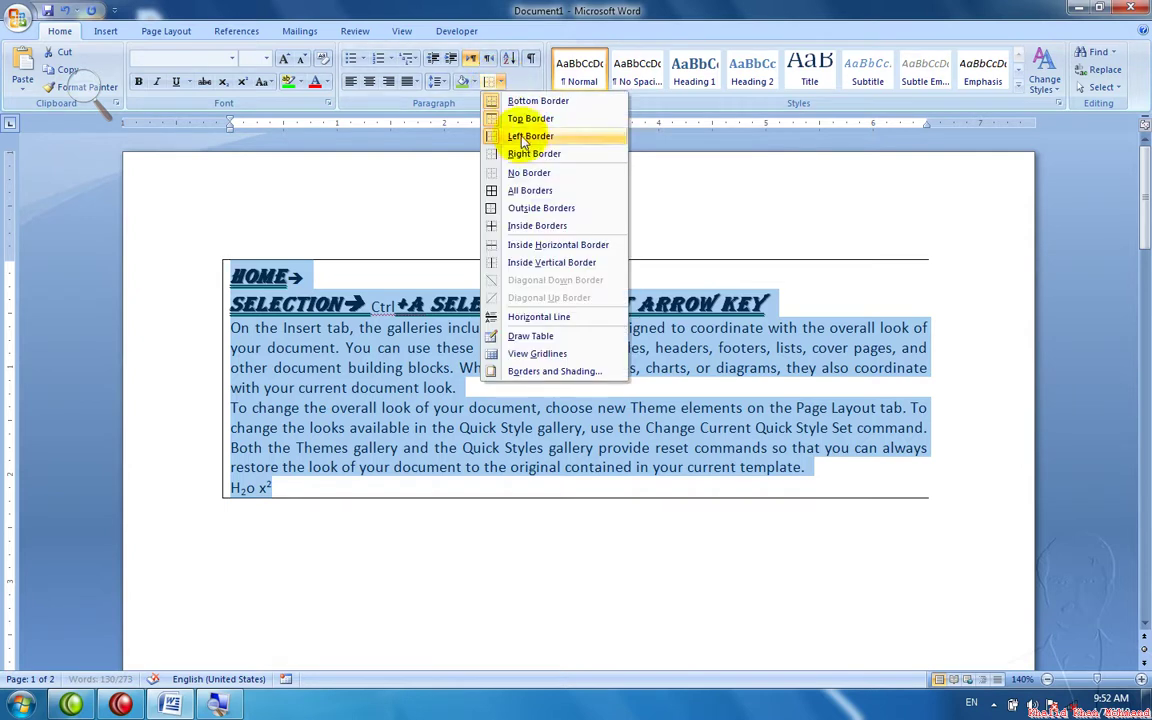
{"action": "left_click", "coordinate": [525, 153]}
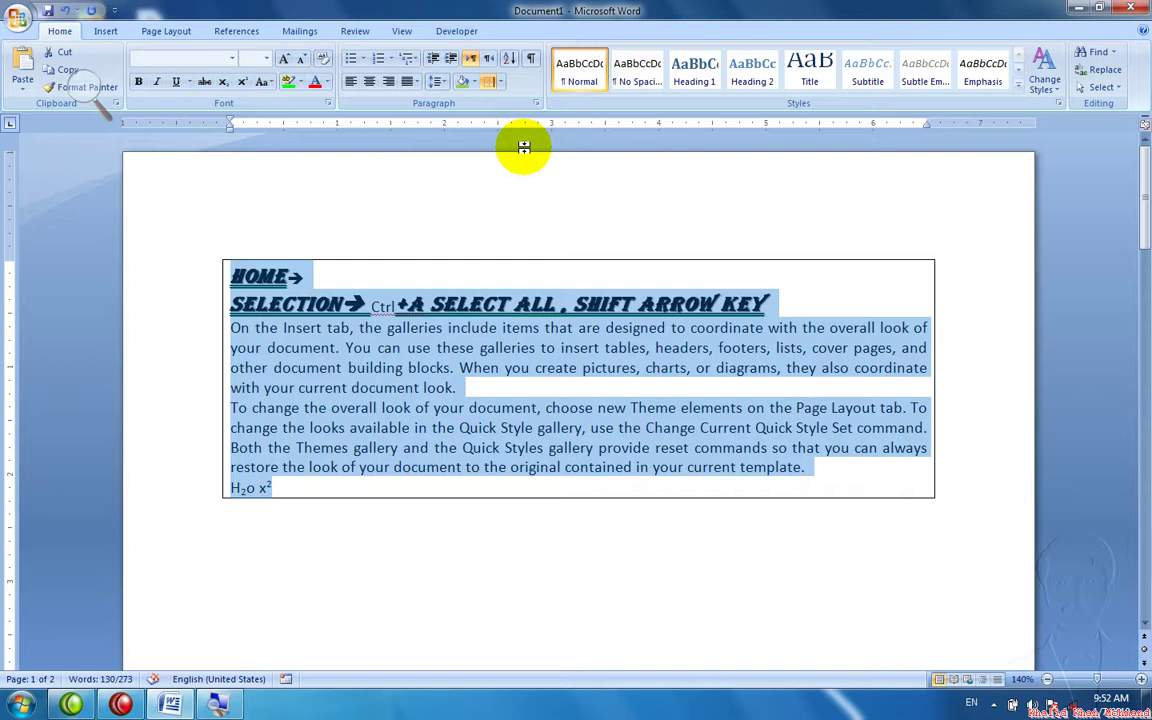
{"action": "left_click", "coordinate": [500, 82]}
{"action": "left_click", "coordinate": [527, 172]}
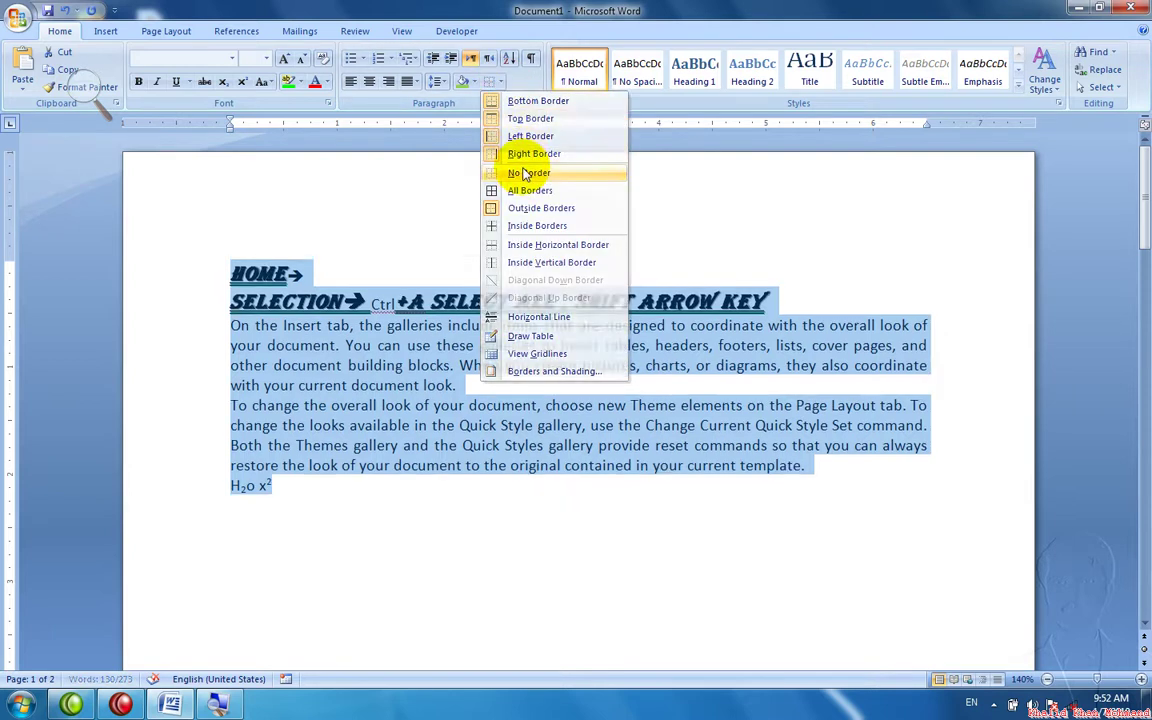
{"action": "left_click", "coordinate": [500, 82]}
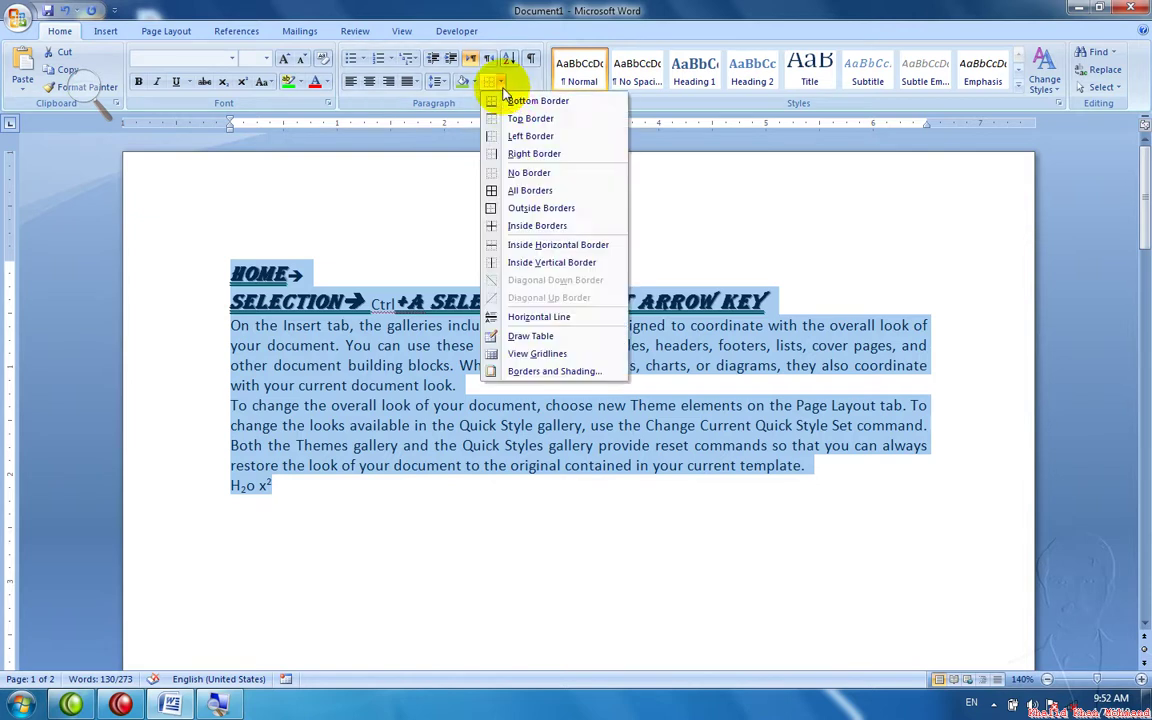
{"action": "left_click", "coordinate": [518, 216]}
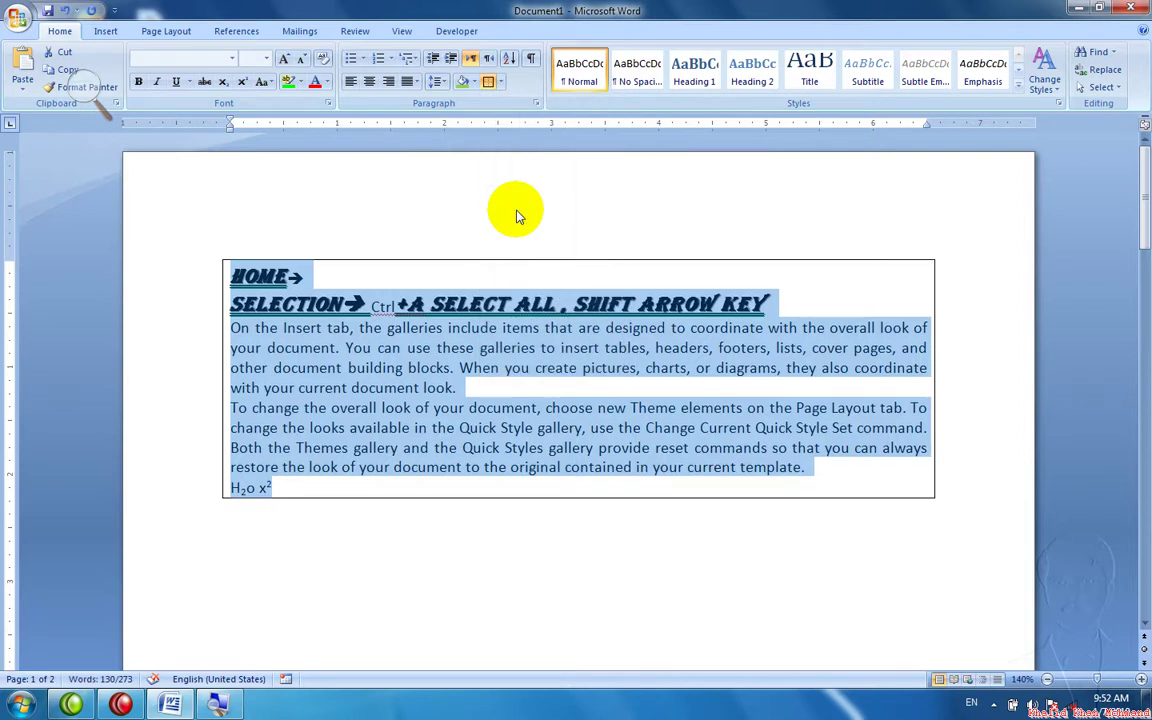
{"action": "key", "text": "ctrl+z"}
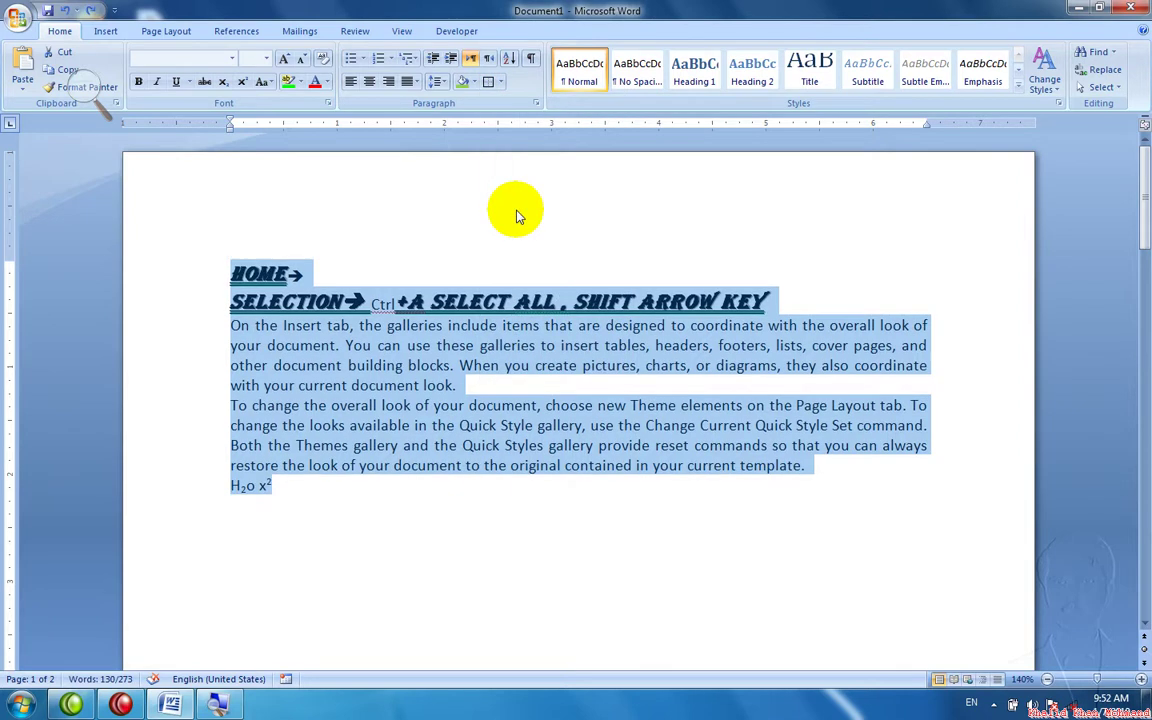
In Borders and Shading, give the page border a red 4½ pt line and confirm with OK.
{"action": "left_click", "coordinate": [496, 81]}
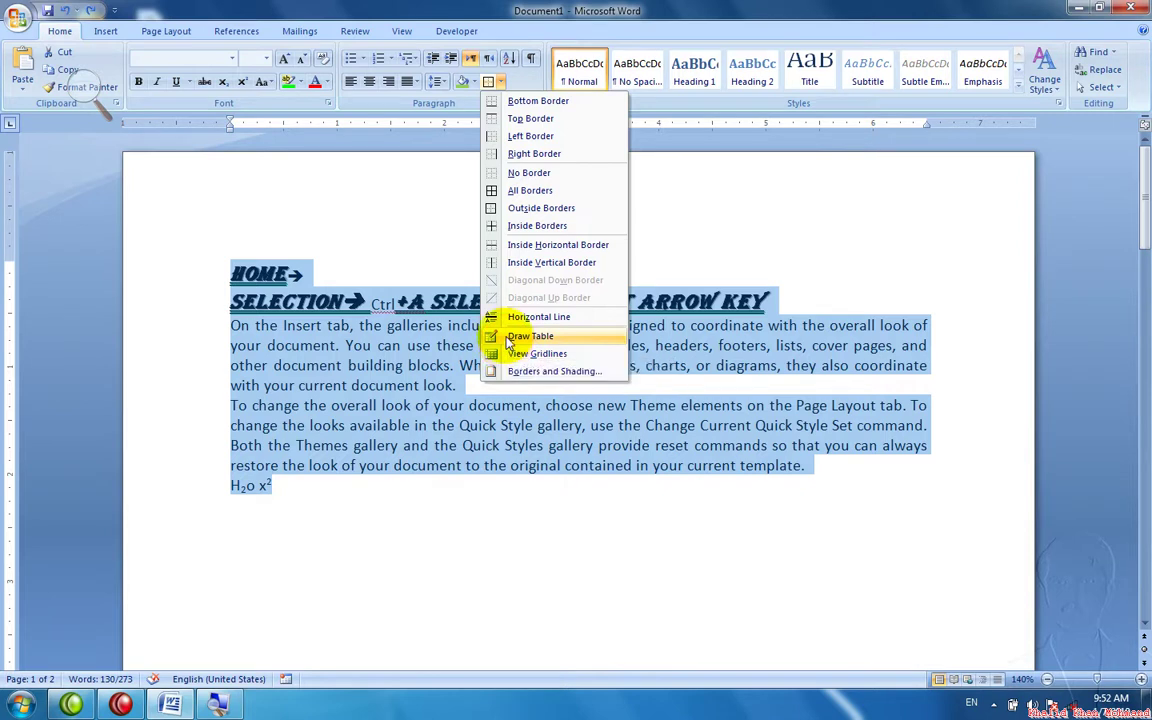
{"action": "left_click", "coordinate": [510, 372]}
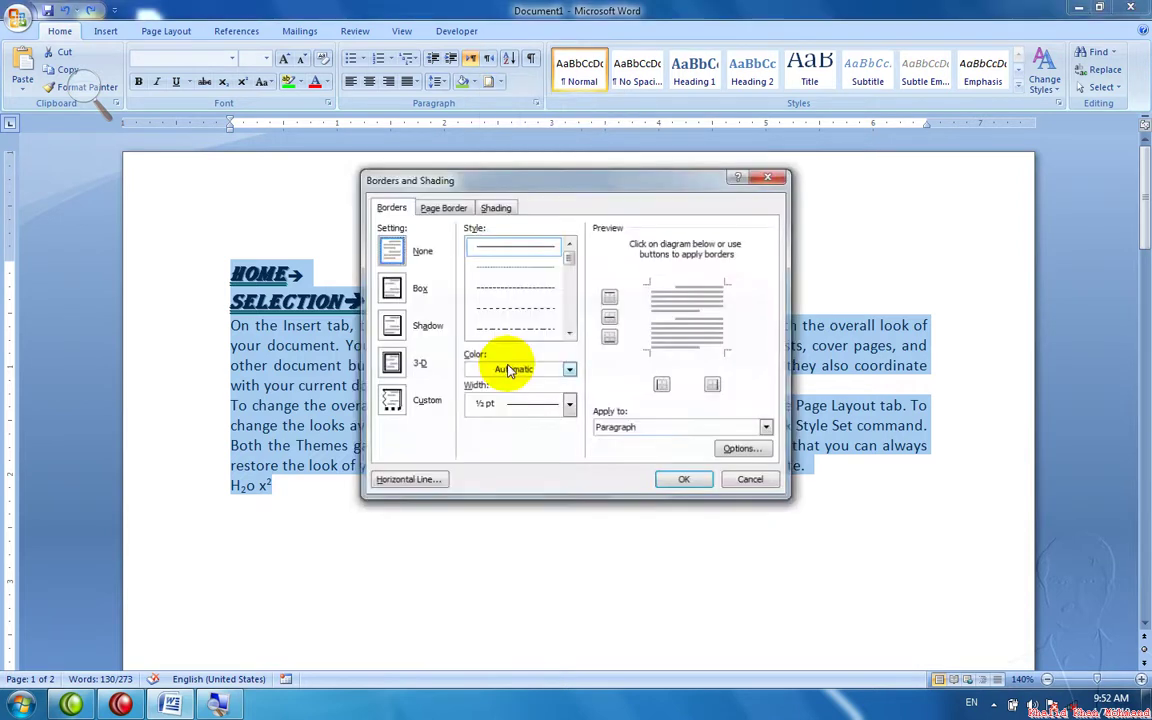
{"action": "left_click", "coordinate": [464, 209]}
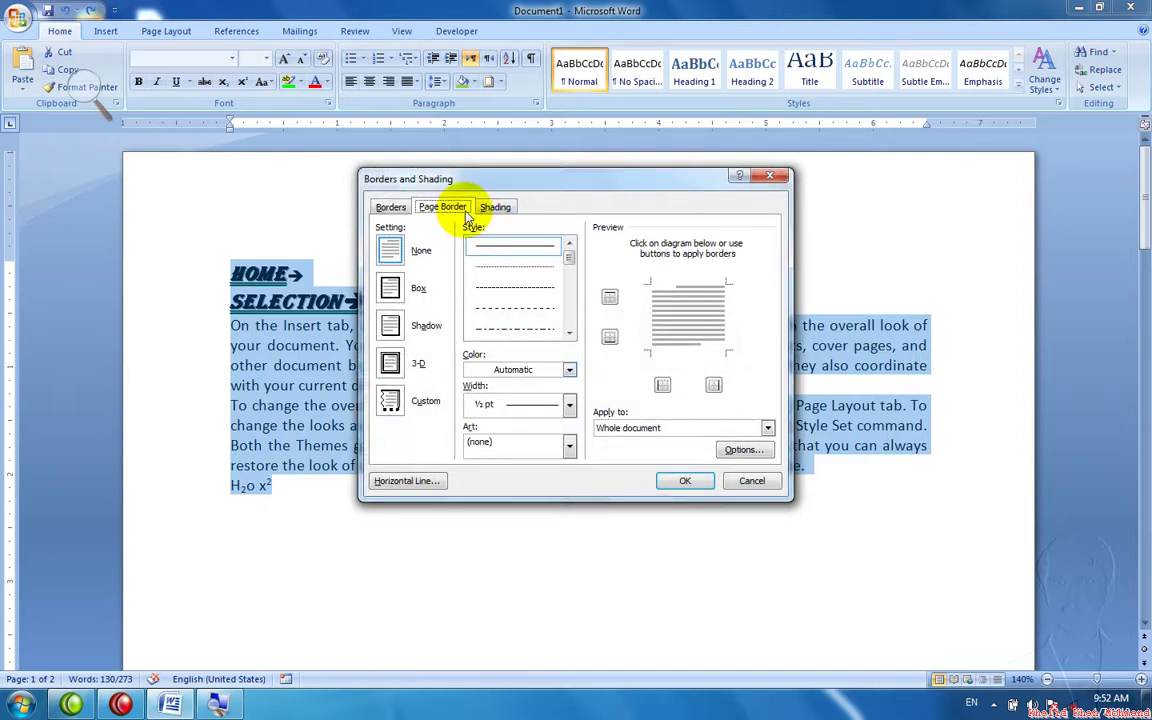
{"action": "left_click", "coordinate": [569, 333]}
{"action": "left_click", "coordinate": [569, 333]}
{"action": "left_click", "coordinate": [569, 333]}
{"action": "left_click", "coordinate": [569, 369]}
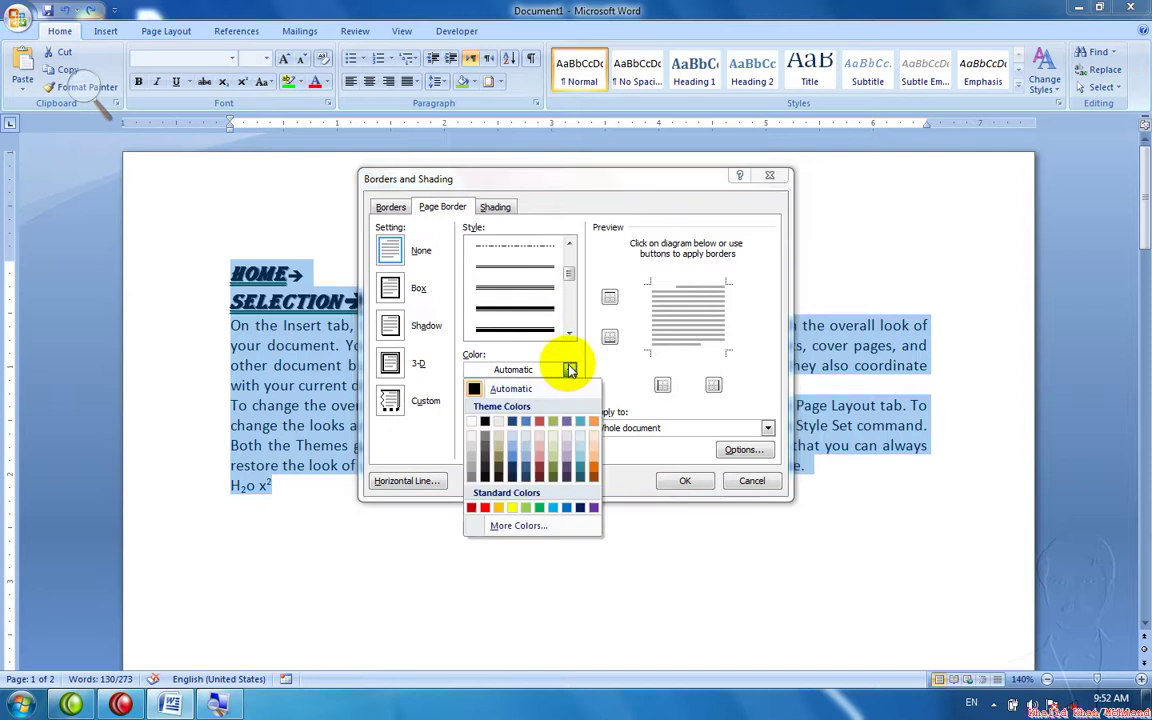
{"action": "left_click", "coordinate": [482, 508]}
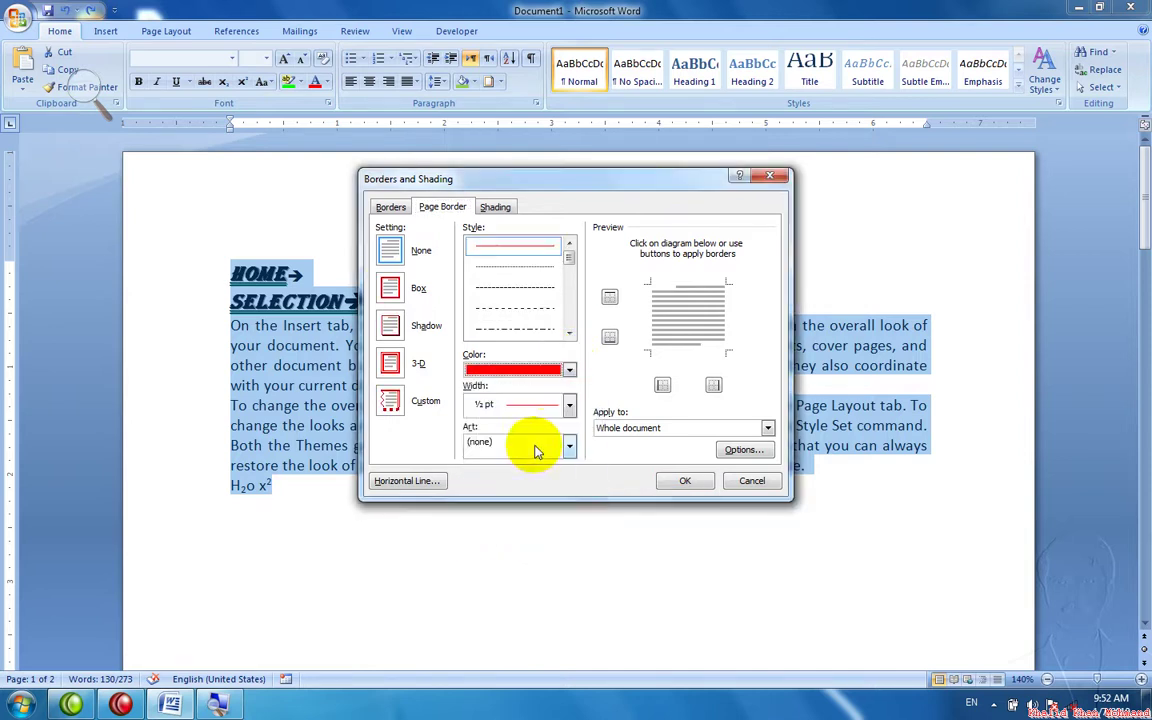
{"action": "left_click", "coordinate": [568, 404]}
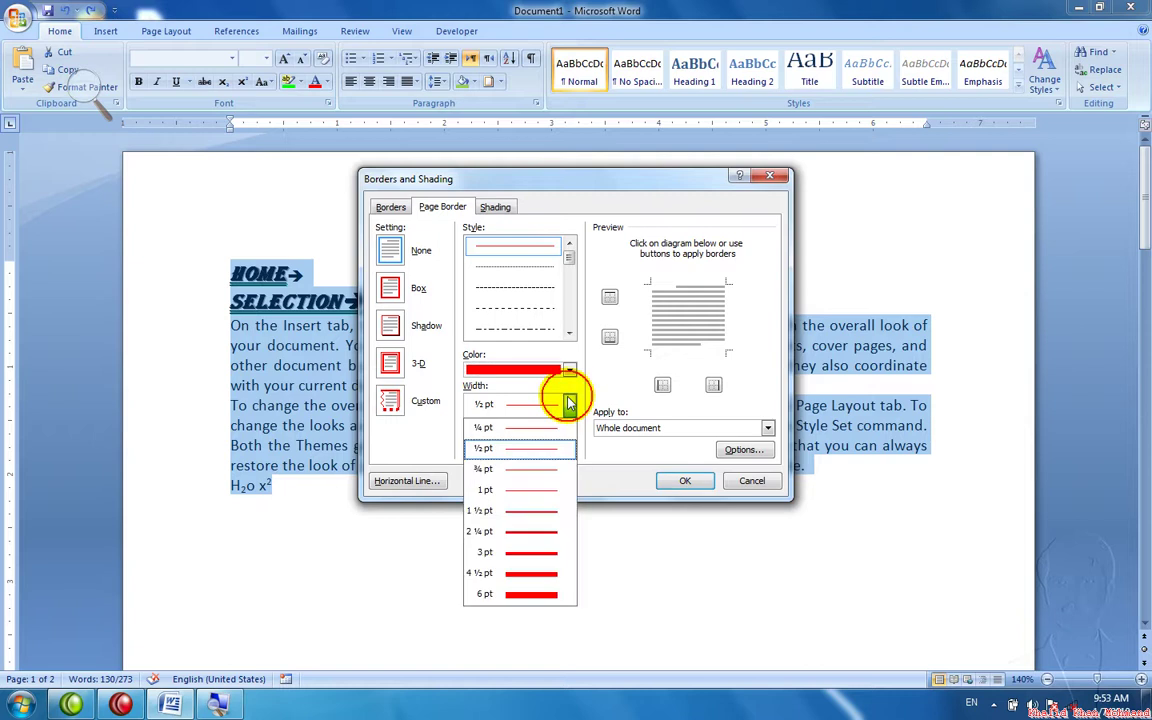
{"action": "left_click", "coordinate": [522, 575]}
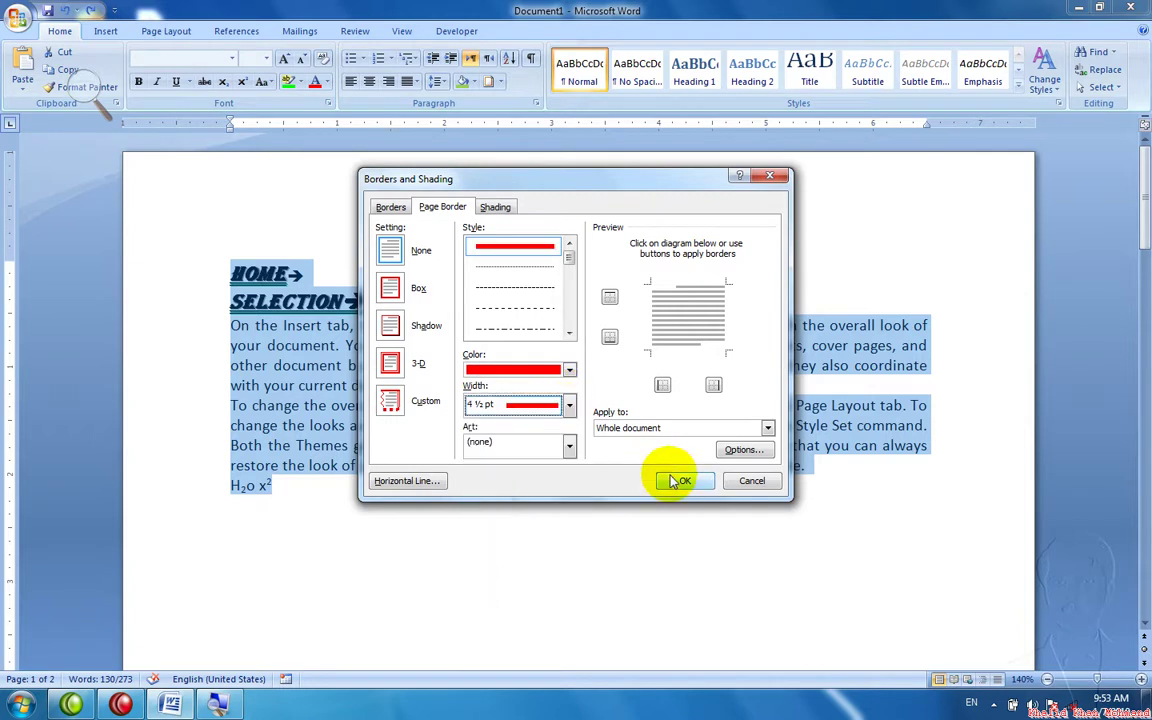
{"action": "left_click", "coordinate": [669, 479]}
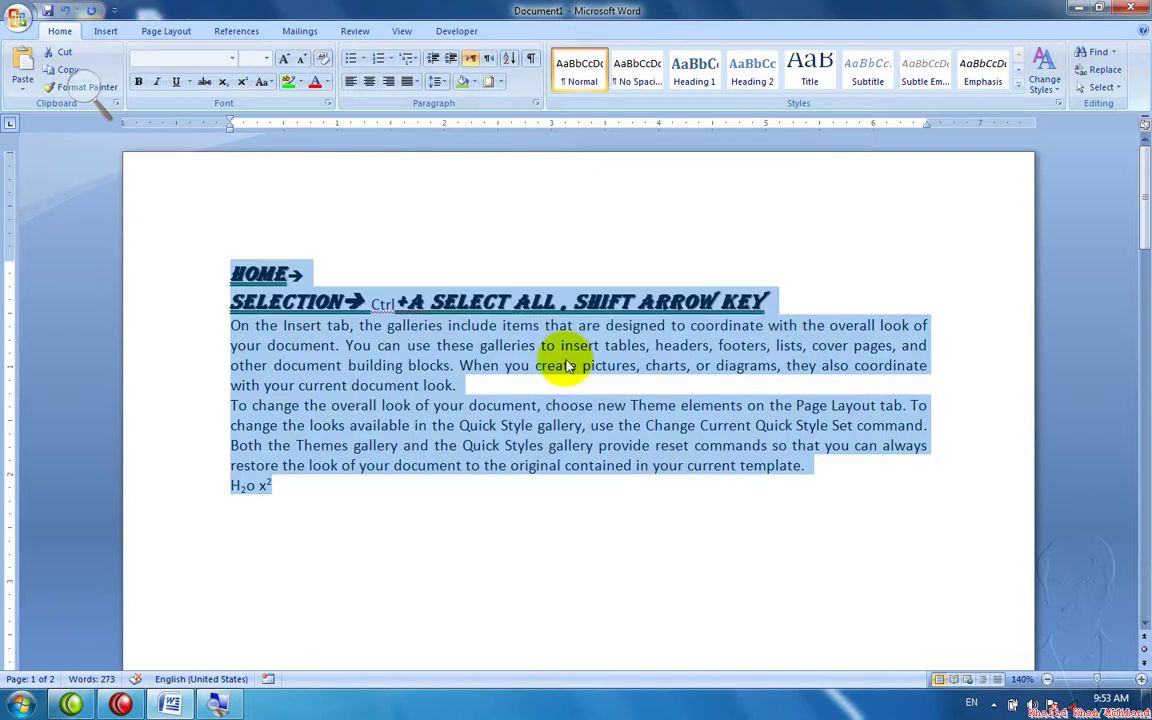
{"action": "left_click", "coordinate": [490, 88]}
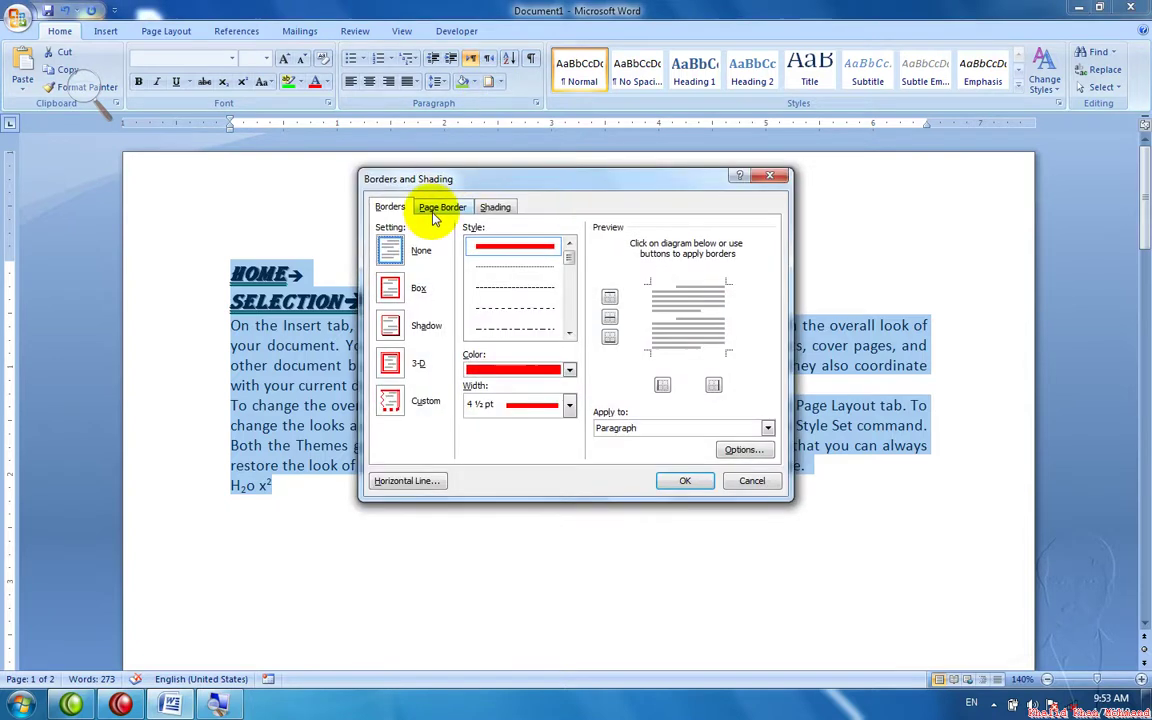
{"action": "left_click", "coordinate": [391, 288]}
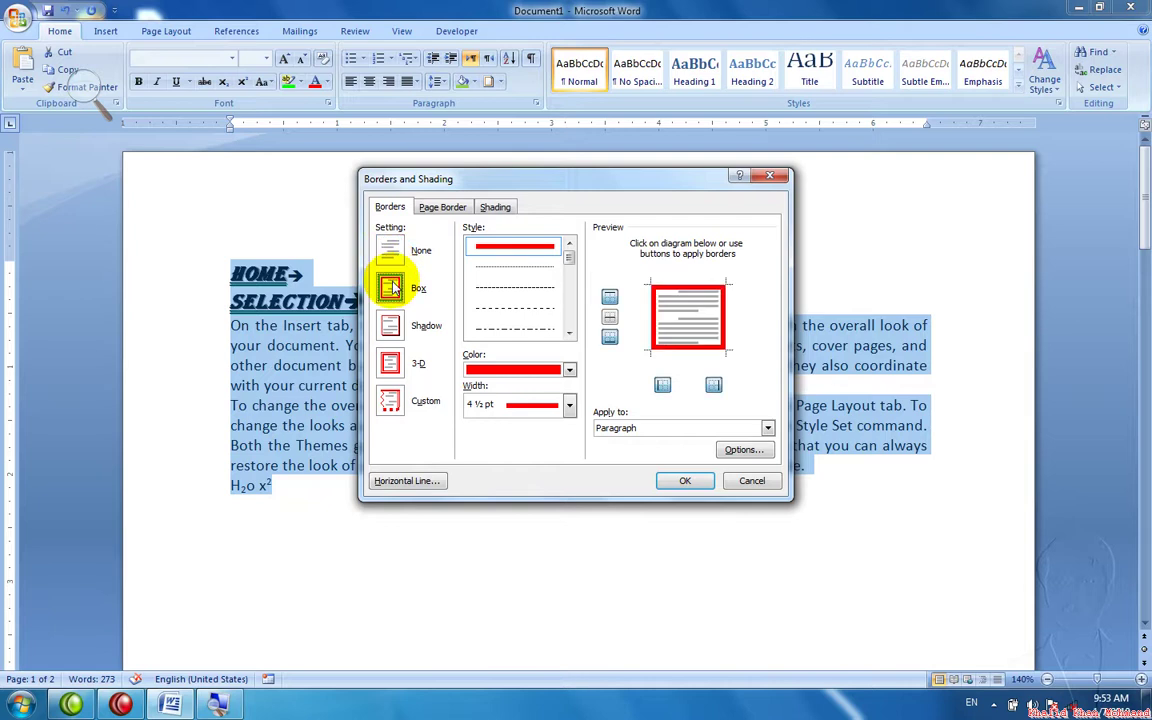
{"action": "left_click", "coordinate": [676, 481]}
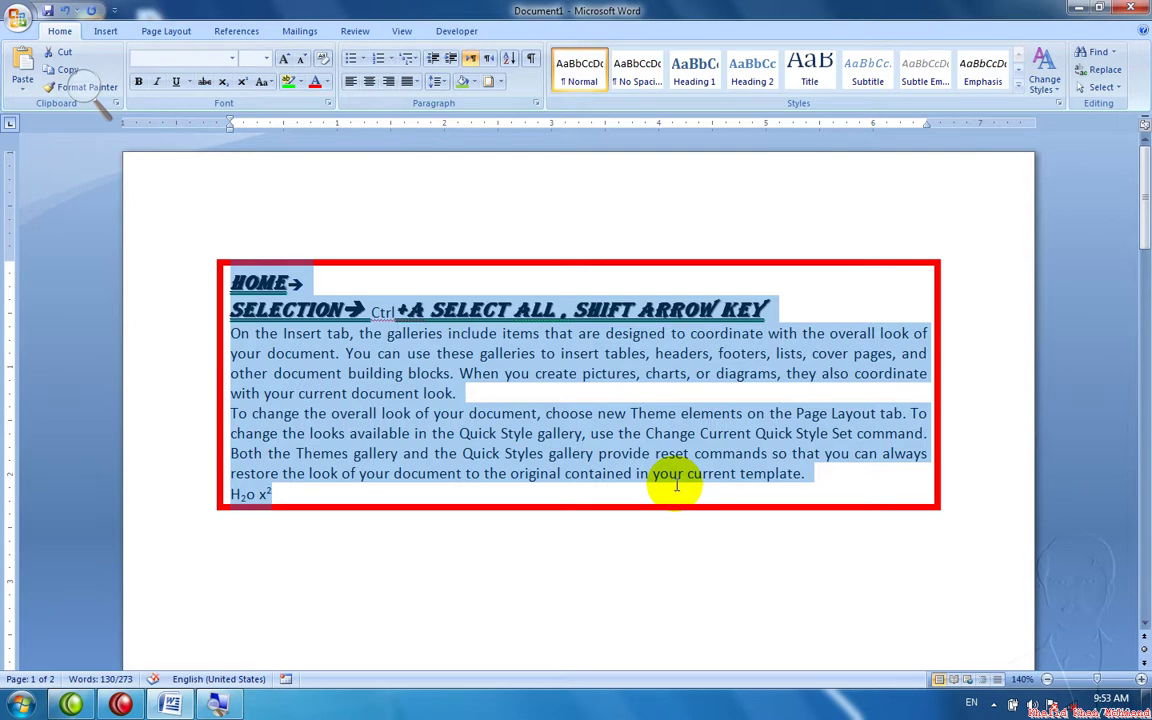
{"action": "key", "text": "ctrl+z"}
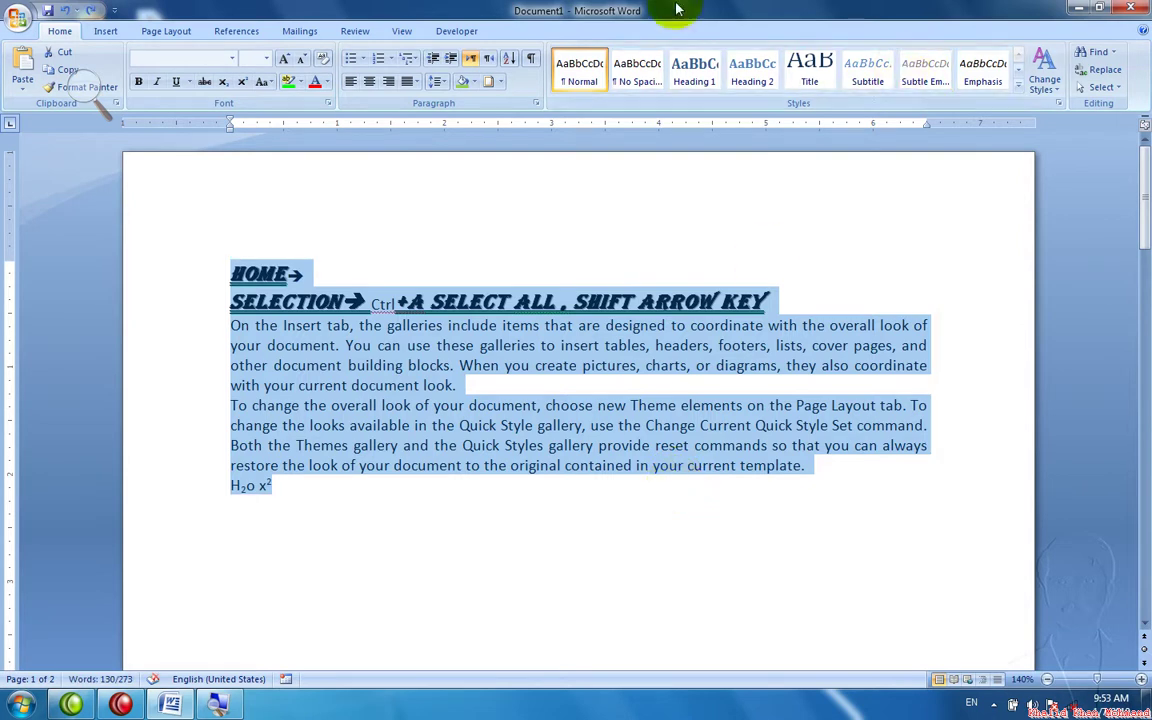
Apply the star art page border from Borders and Shading.
{"action": "left_click", "coordinate": [490, 84]}
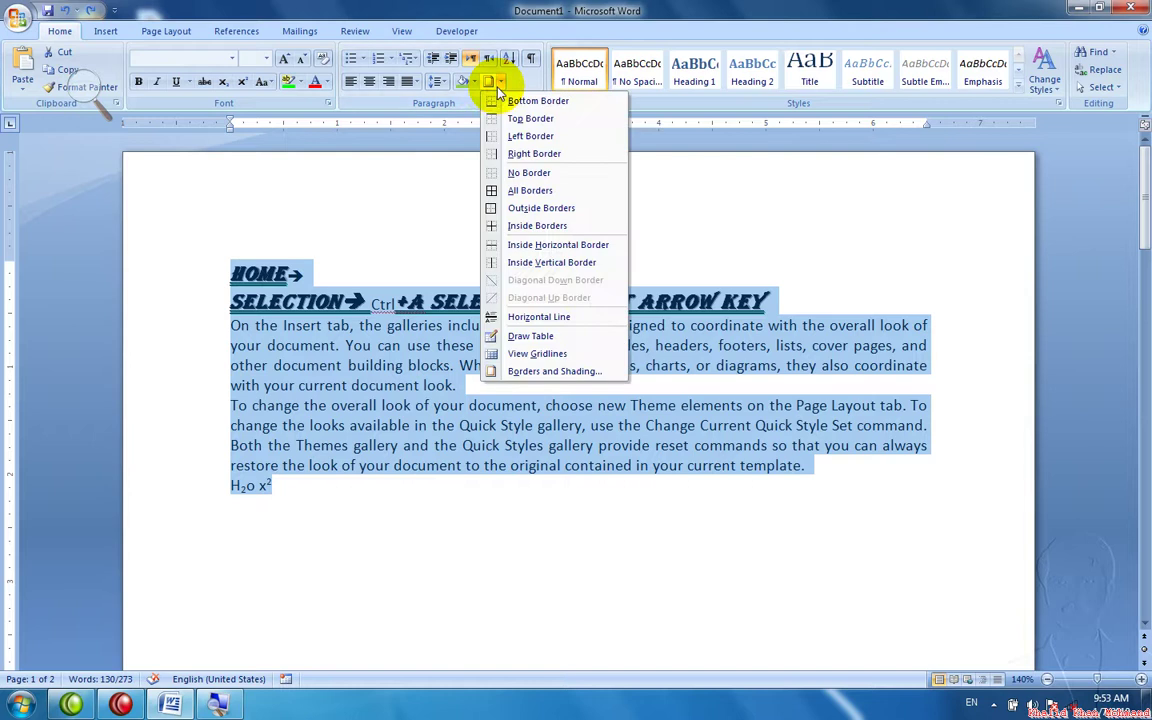
{"action": "key", "text": "o"}
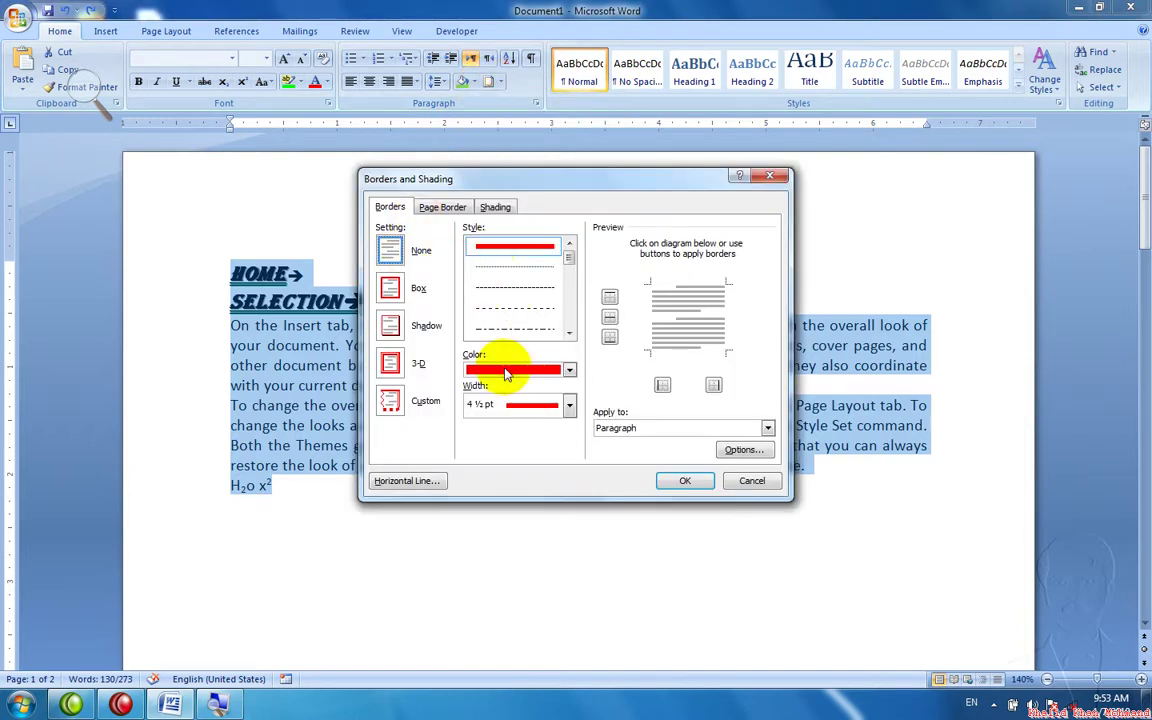
{"action": "left_click", "coordinate": [441, 209]}
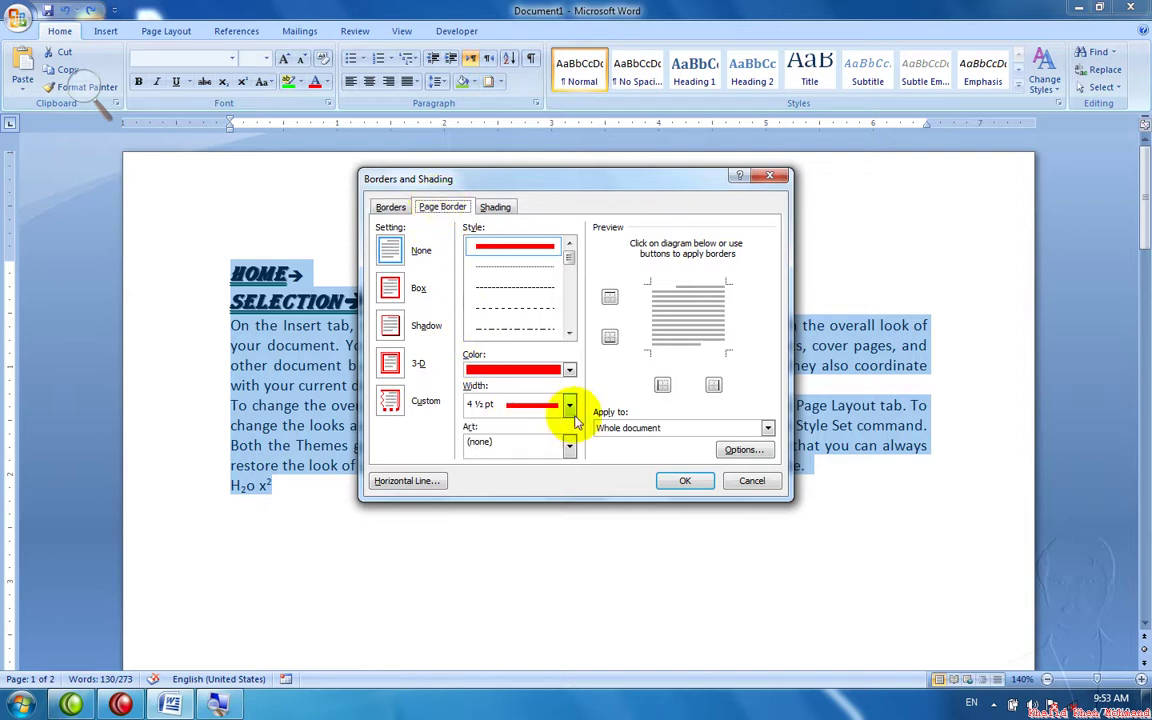
{"action": "left_click", "coordinate": [568, 448]}
{"action": "key", "text": "Down"}
{"action": "key", "text": "Down"}
{"action": "key", "text": "Down"}
{"action": "key", "text": "Down"}
{"action": "key", "text": "Down"}
{"action": "key", "text": "Down"}
{"action": "key", "text": "Down"}
{"action": "key", "text": "Down"}
{"action": "key", "text": "Down"}
{"action": "key", "text": "Down"}
{"action": "key", "text": "Down"}
{"action": "key", "text": "Down"}
{"action": "left_click", "coordinate": [568, 450]}
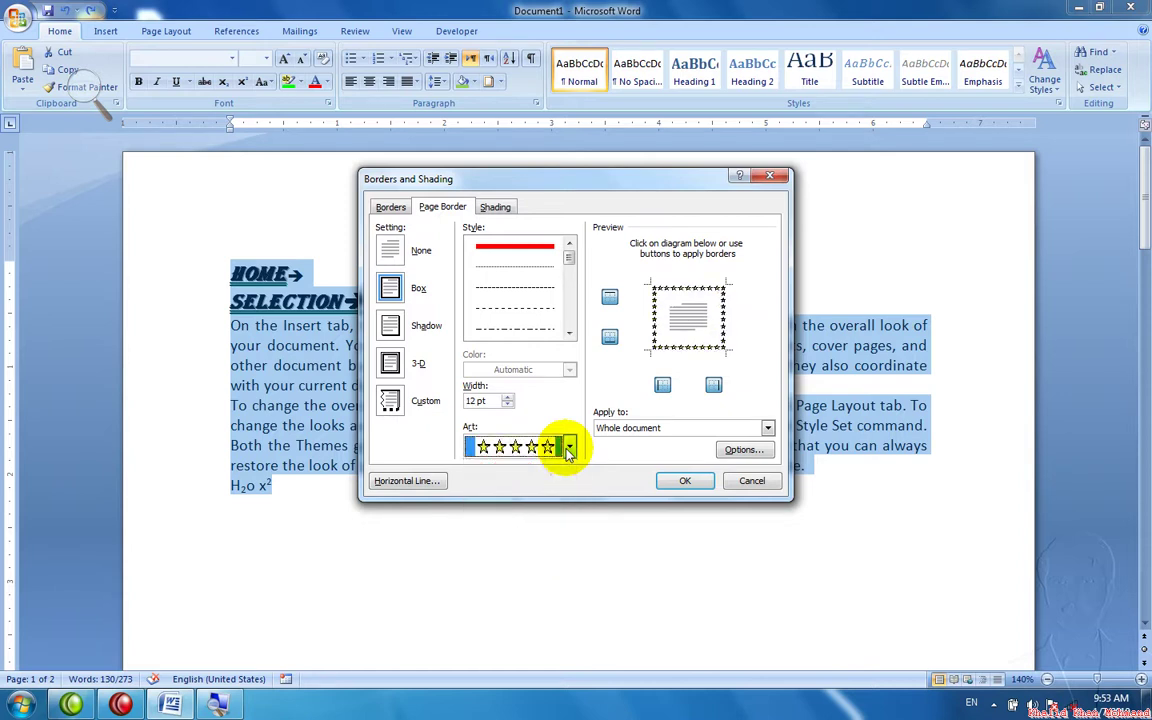
{"action": "left_click", "coordinate": [690, 481]}
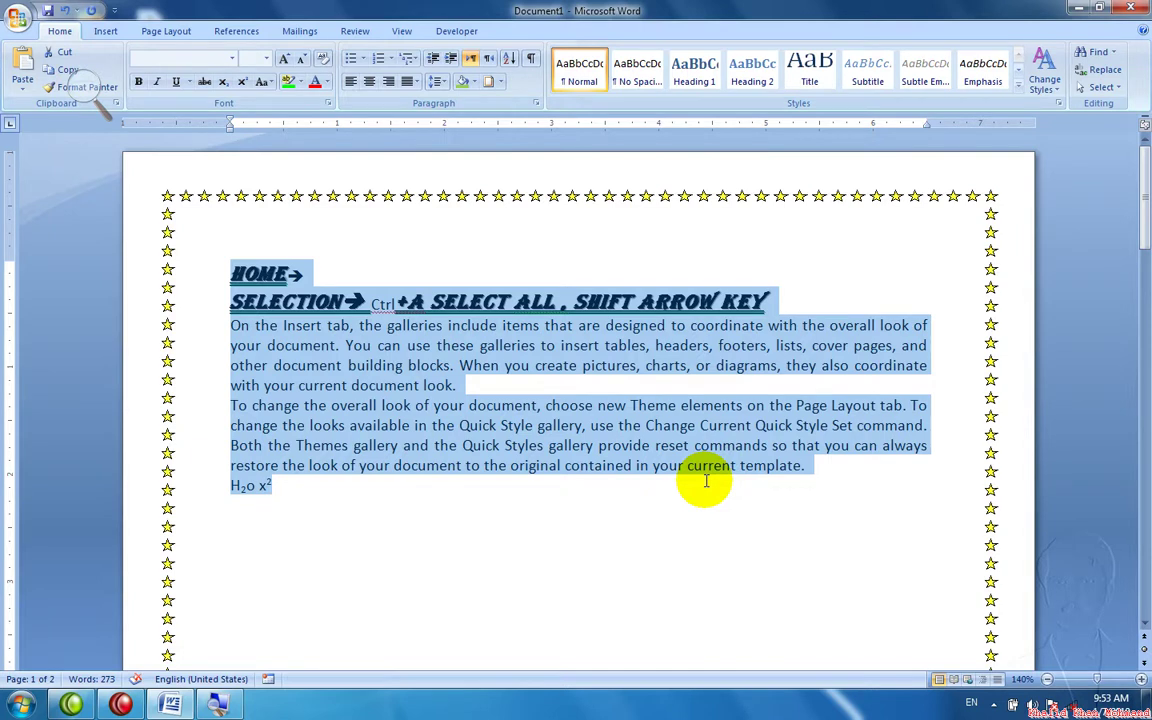
Check the star border in Print Preview, then close it and clear the selection.
{"action": "key", "text": "ctrl+F2"}
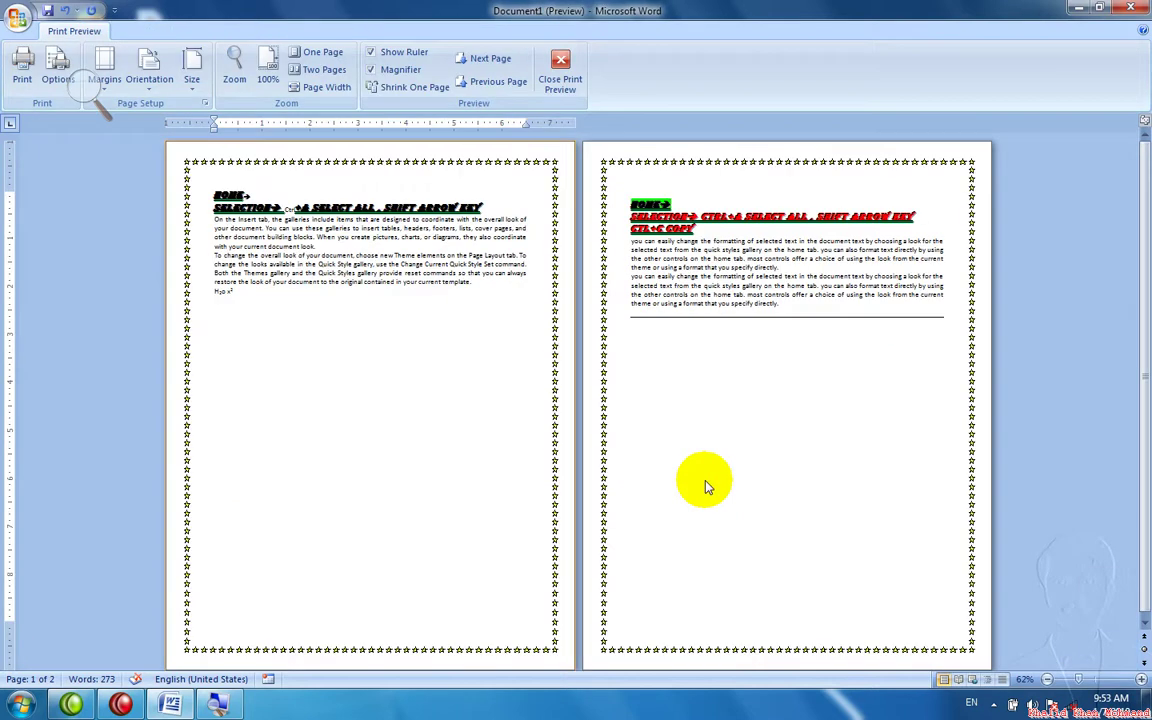
{"action": "key", "text": "ctrl+F2"}
{"action": "left_click", "coordinate": [380, 273]}
{"action": "left_click_drag", "start_coordinate": [327, 274], "coordinate": [236, 268]}
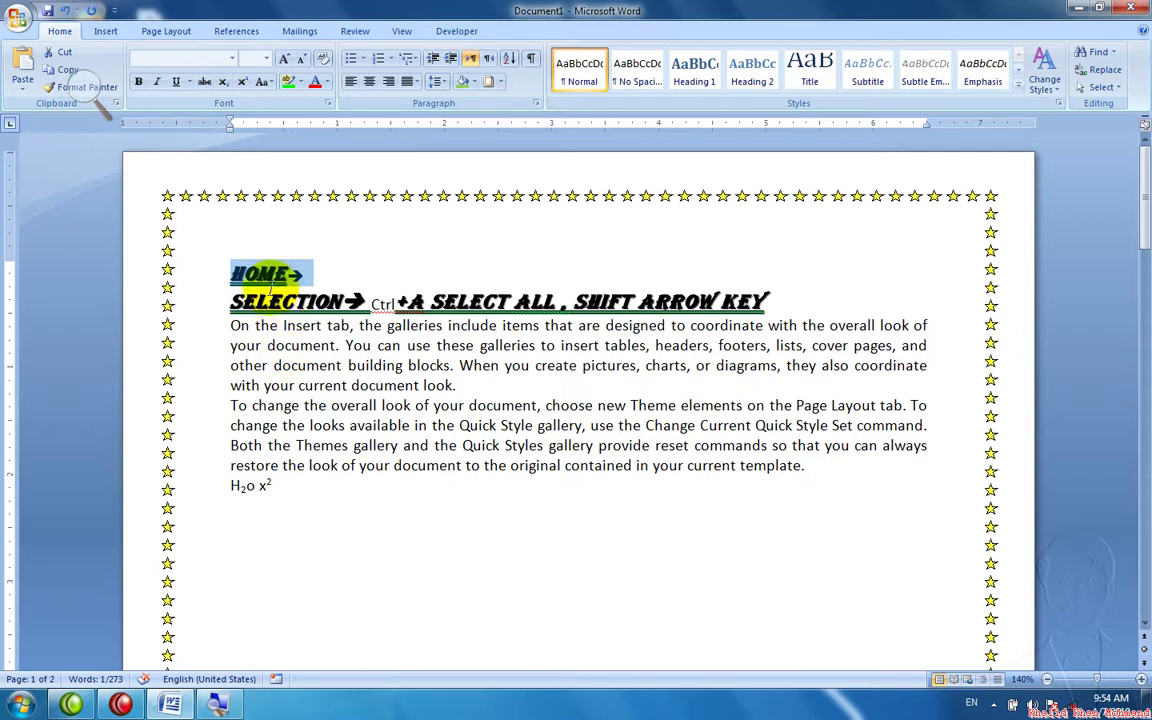
Clear Home's formatting, make it Heading 1, and switch theme colours to Equity.
{"action": "key", "text": "ctrl+space"}
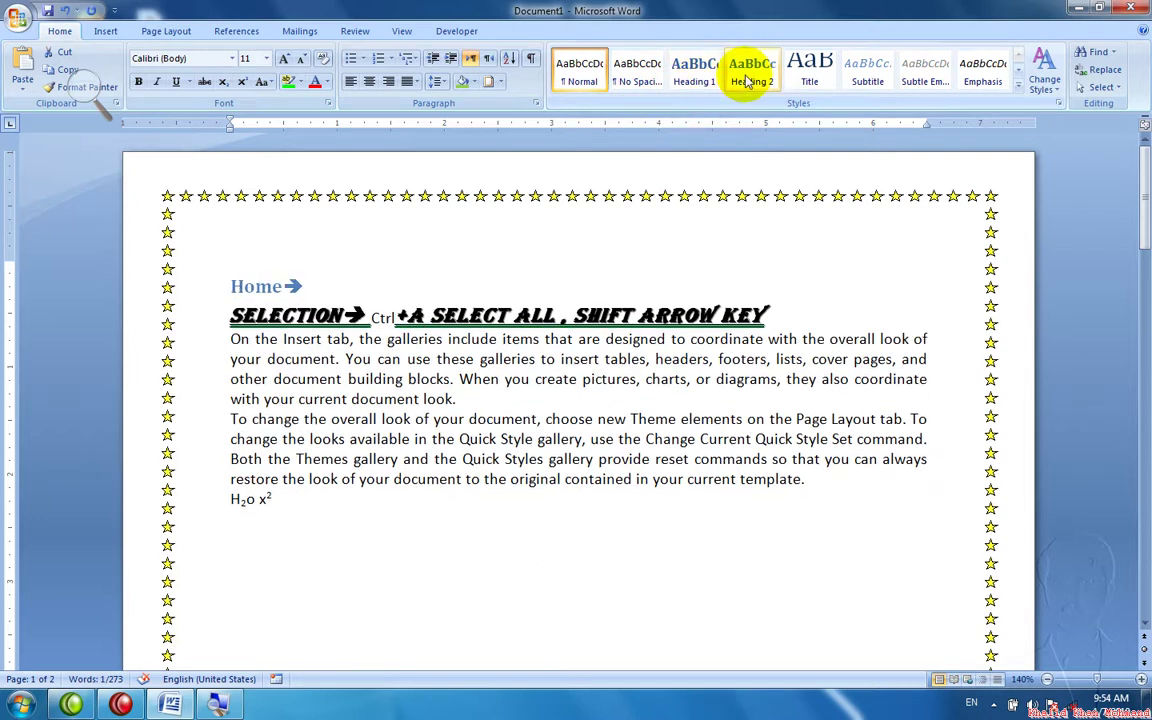
{"action": "left_click", "coordinate": [710, 80]}
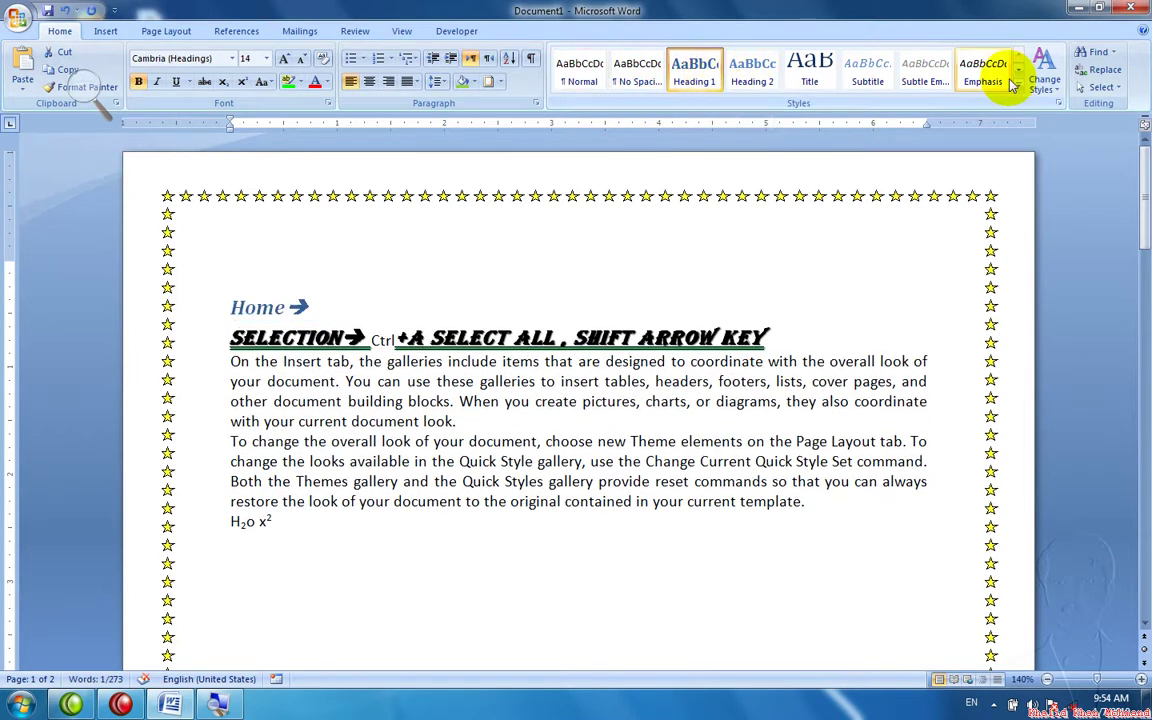
{"action": "left_click", "coordinate": [1042, 88]}
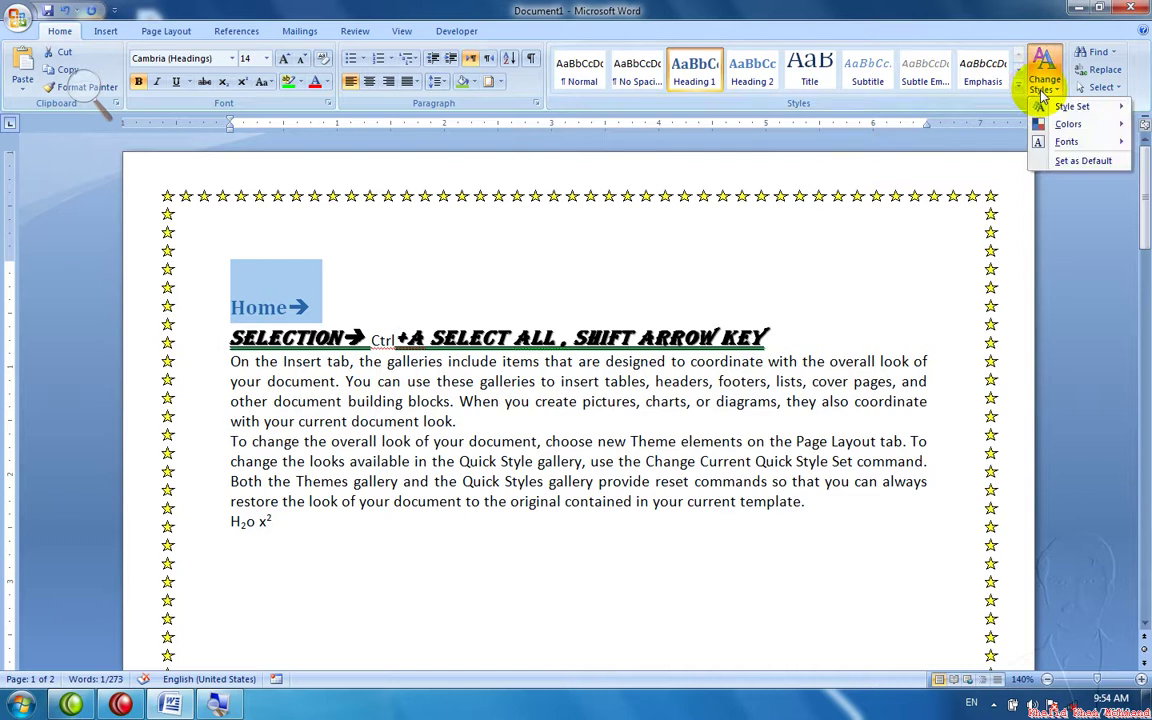
{"action": "mouse_move", "coordinate": [1052, 143]}
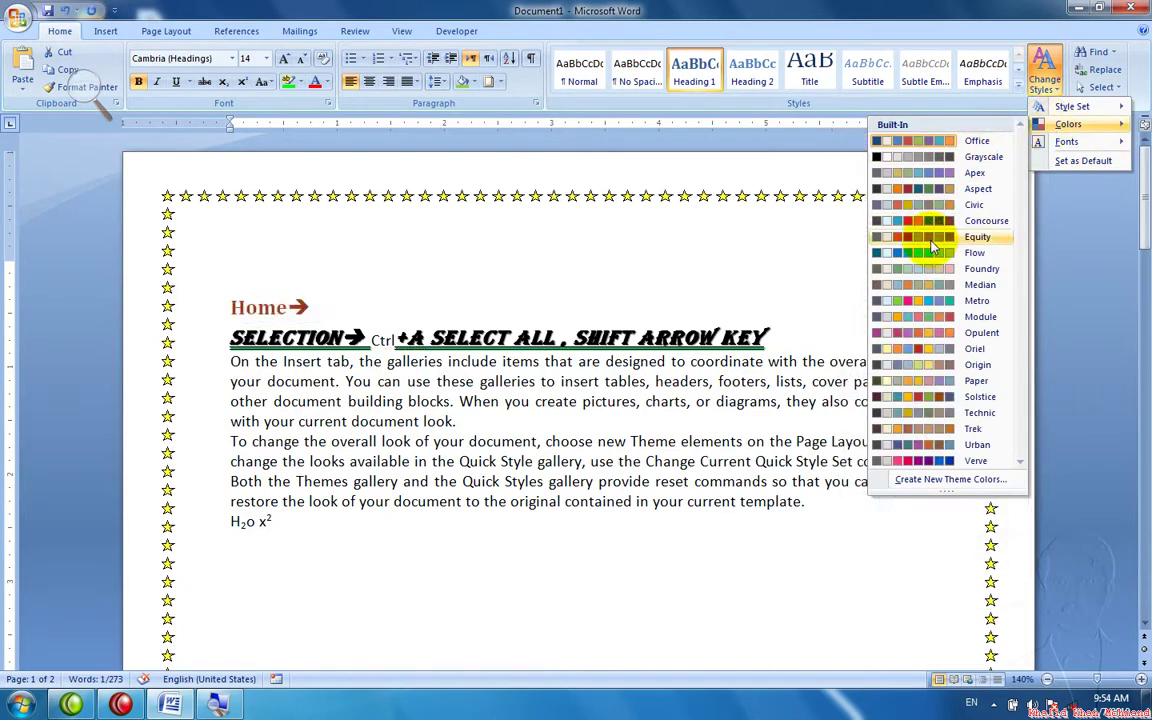
{"action": "left_click", "coordinate": [930, 238]}
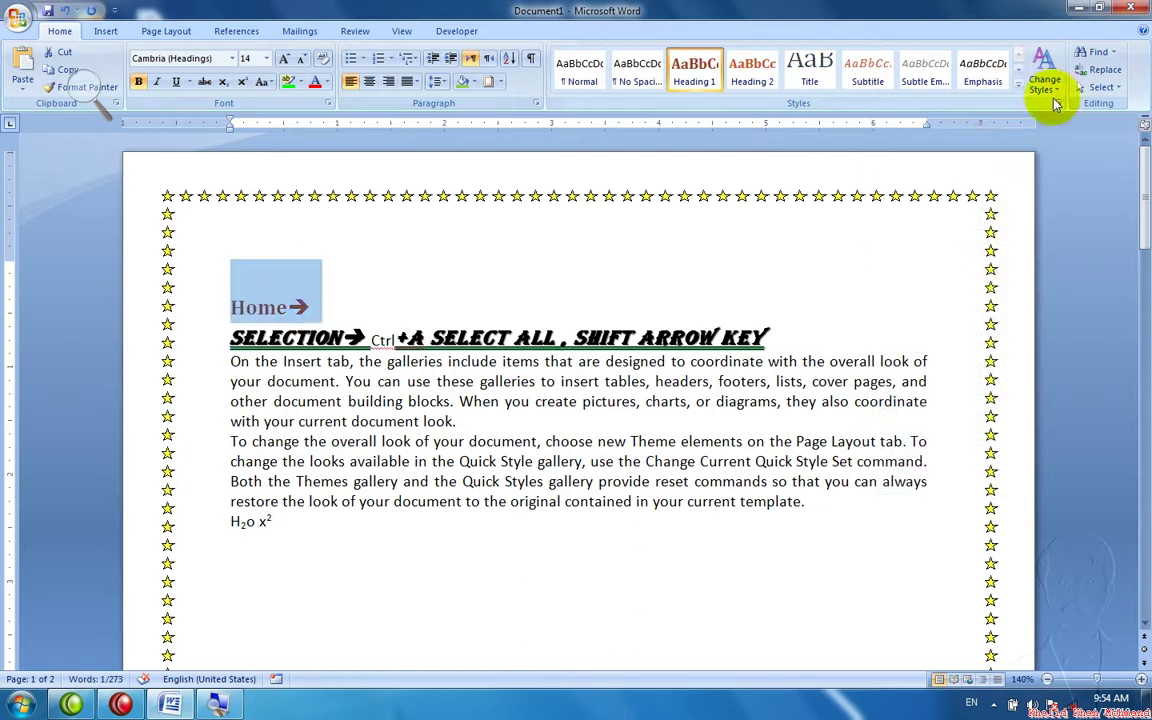
{"action": "left_click", "coordinate": [1093, 52]}
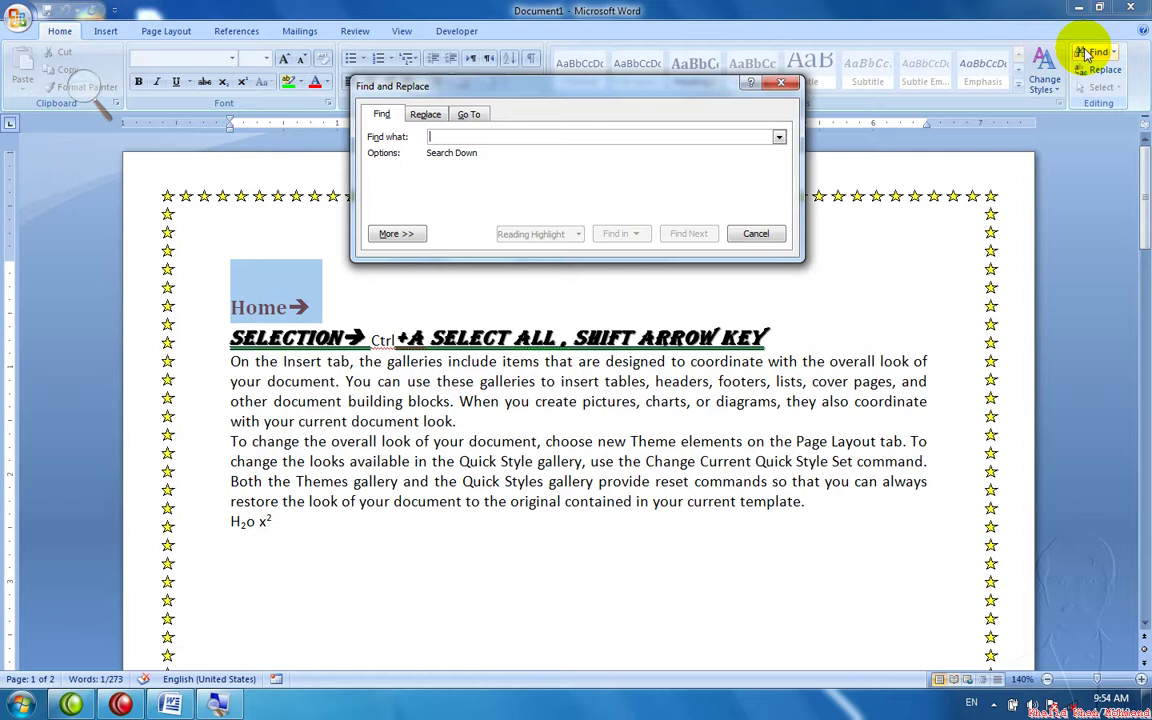
Search the notes for 'Tab', then for 'Picture', stepping through the matches.
{"action": "type", "text": "Tab"}
{"action": "key", "text": "Return"}
{"action": "key", "text": "Return"}
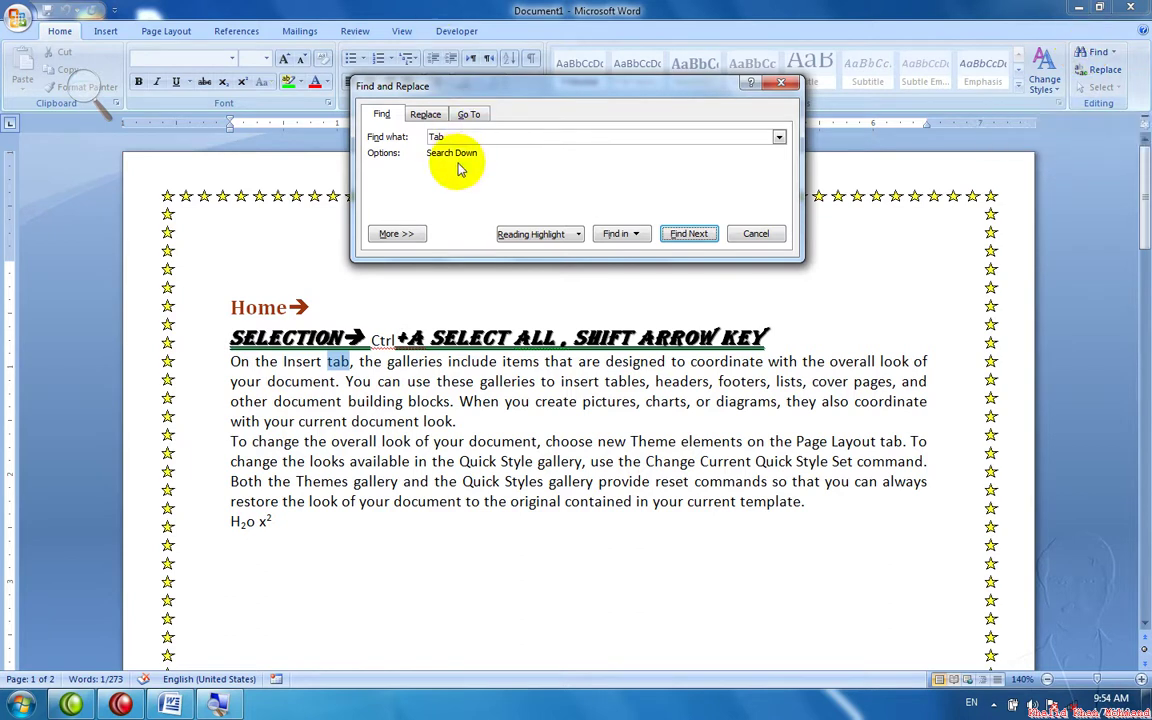
{"action": "key", "text": "BackSpace"}
{"action": "key", "text": "BackSpace"}
{"action": "type", "text": "Picture"}
{"action": "key", "text": "Return"}
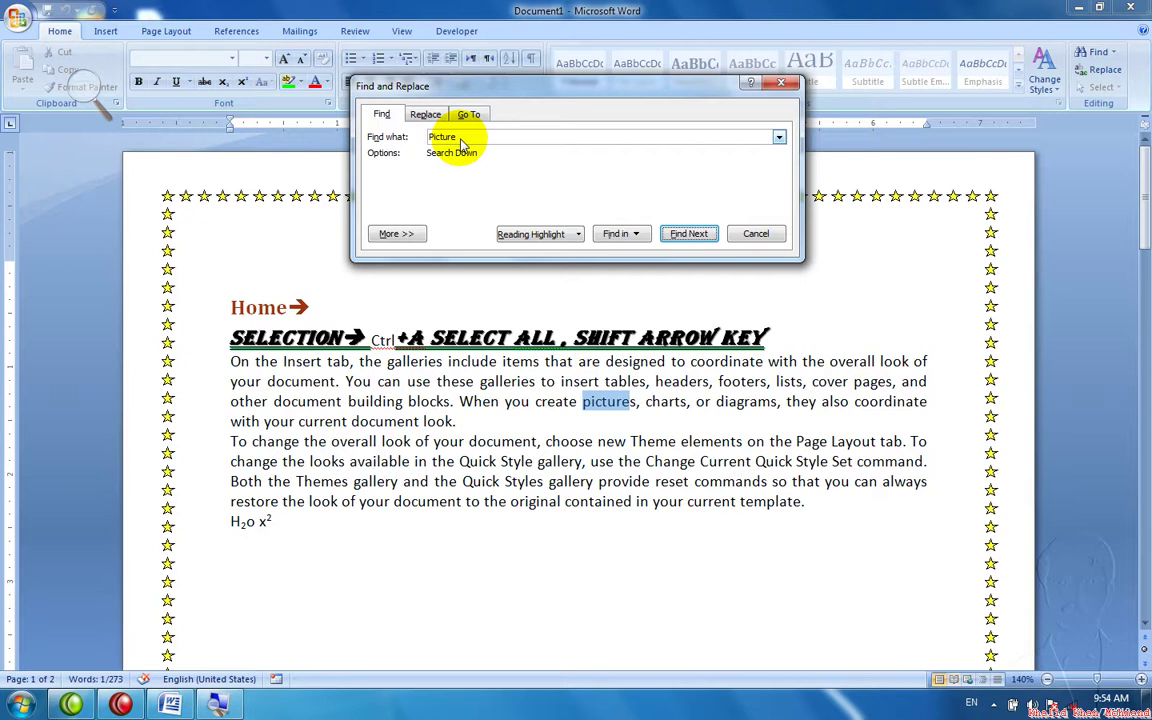
{"action": "key", "text": "Return"}
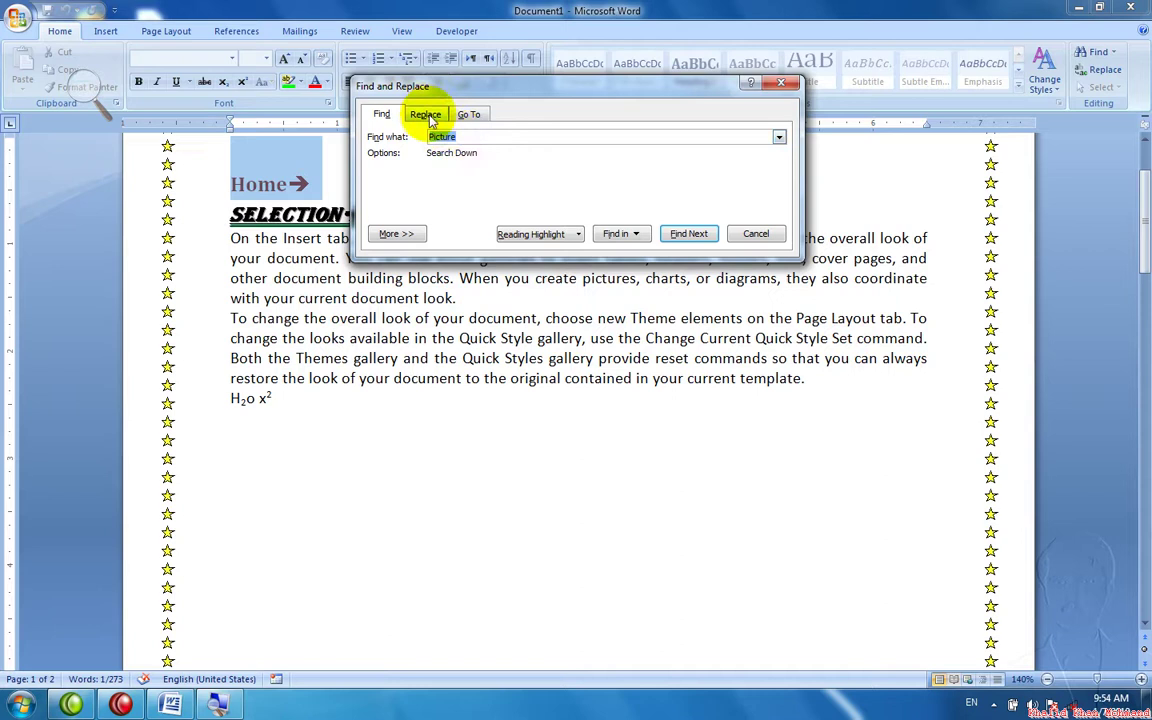
Close and reopen Find, then step through occurrences of 'the'.
{"action": "key", "text": "Escape"}
{"action": "left_click", "coordinate": [480, 194]}
{"action": "key", "text": "ctrl+f"}
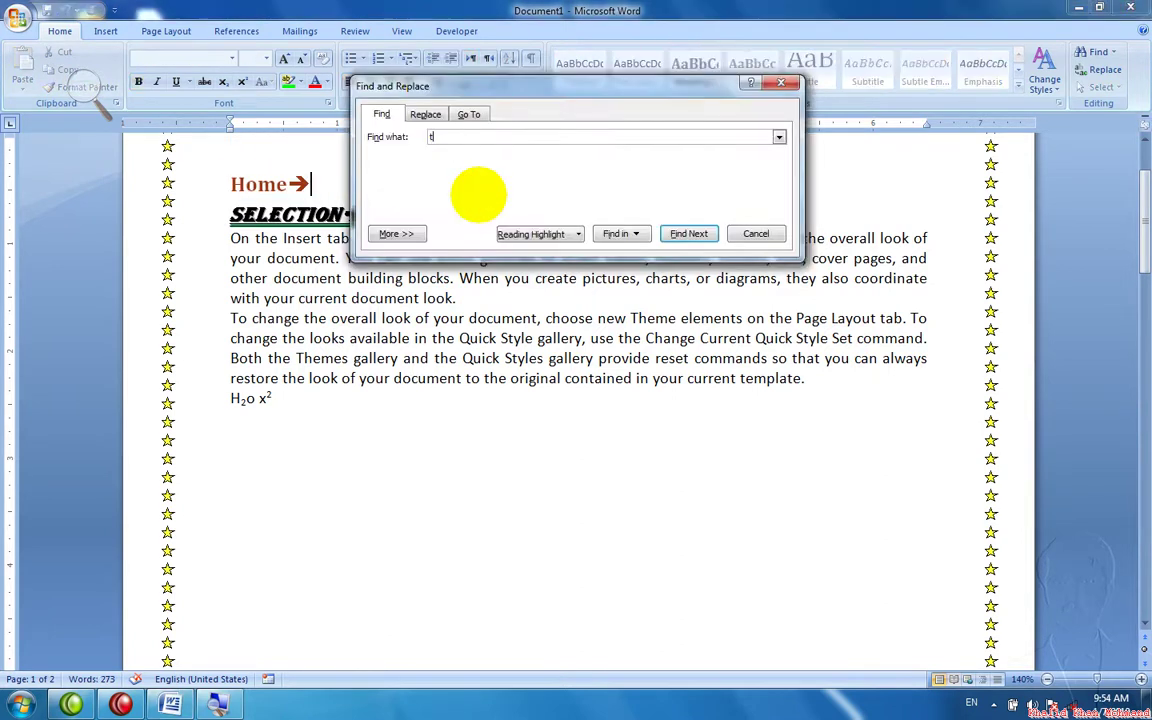
{"action": "key", "text": "Return"}
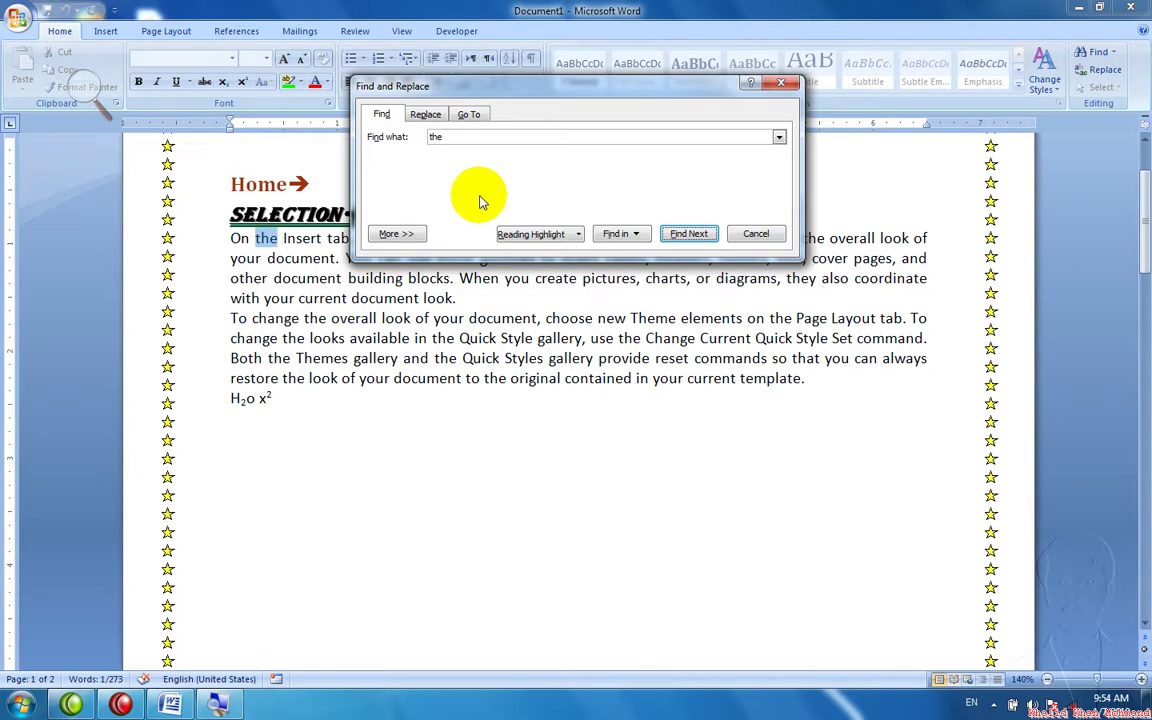
{"action": "left_click", "coordinate": [708, 233]}
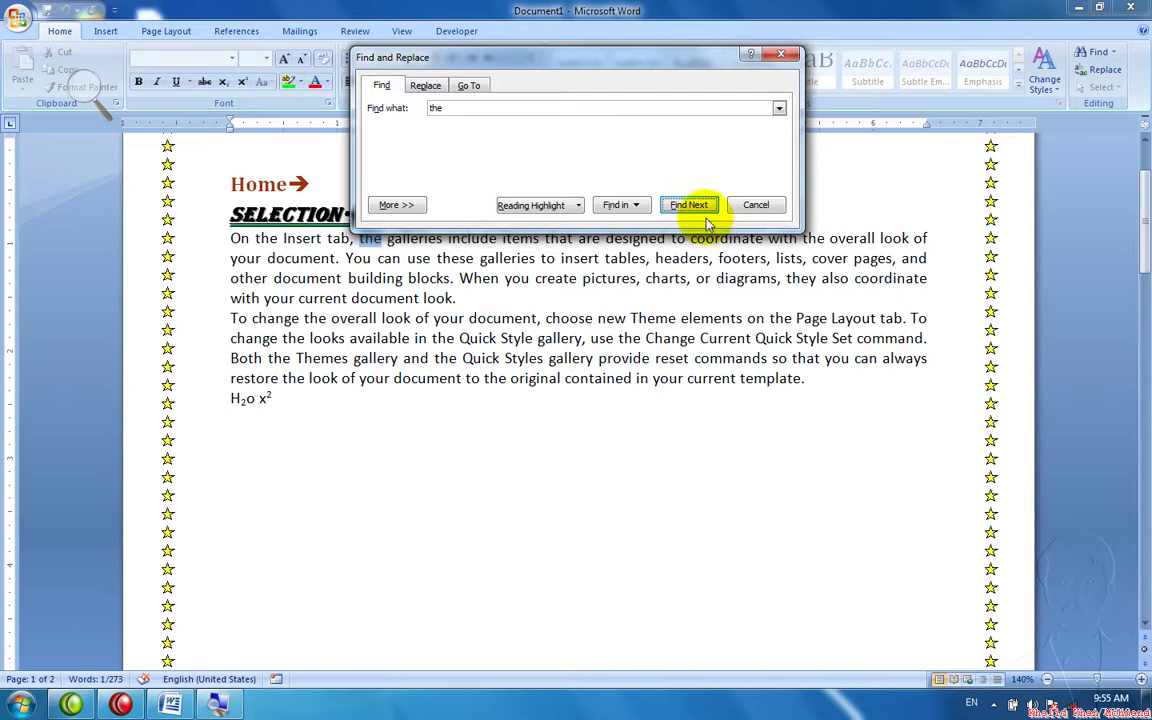
{"action": "left_click", "coordinate": [703, 209]}
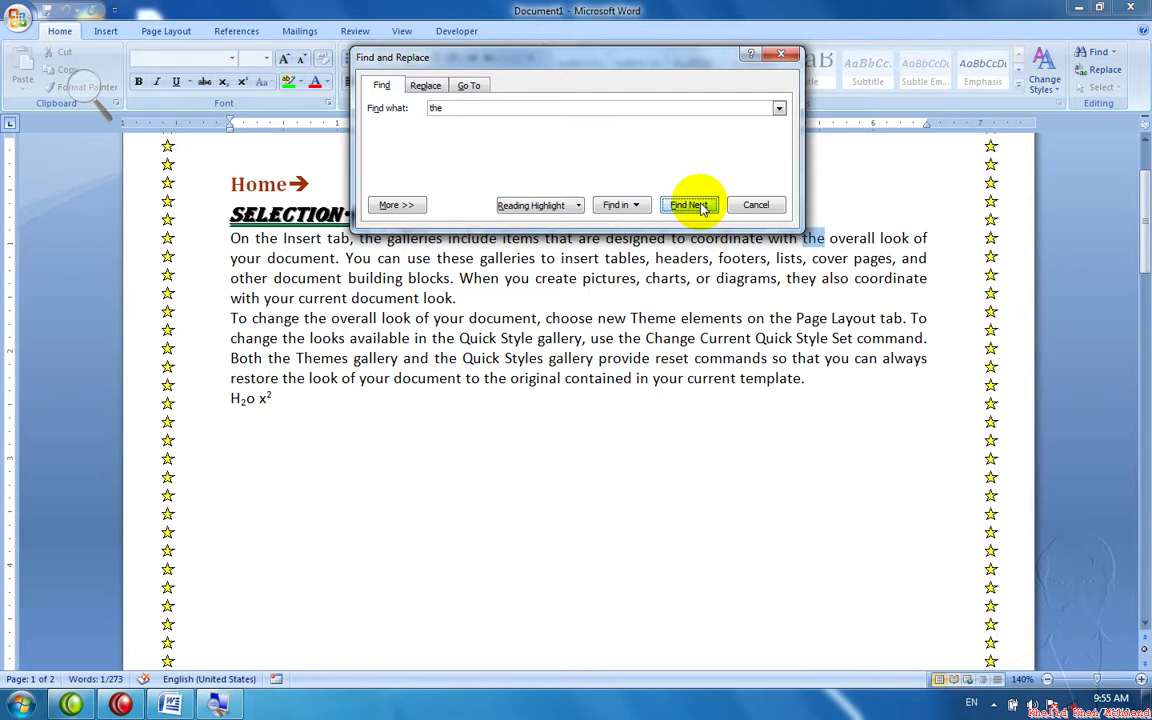
Replace all 39 occurrences of 'the' with 'THE' and close the dialog.
{"action": "left_click", "coordinate": [425, 88]}
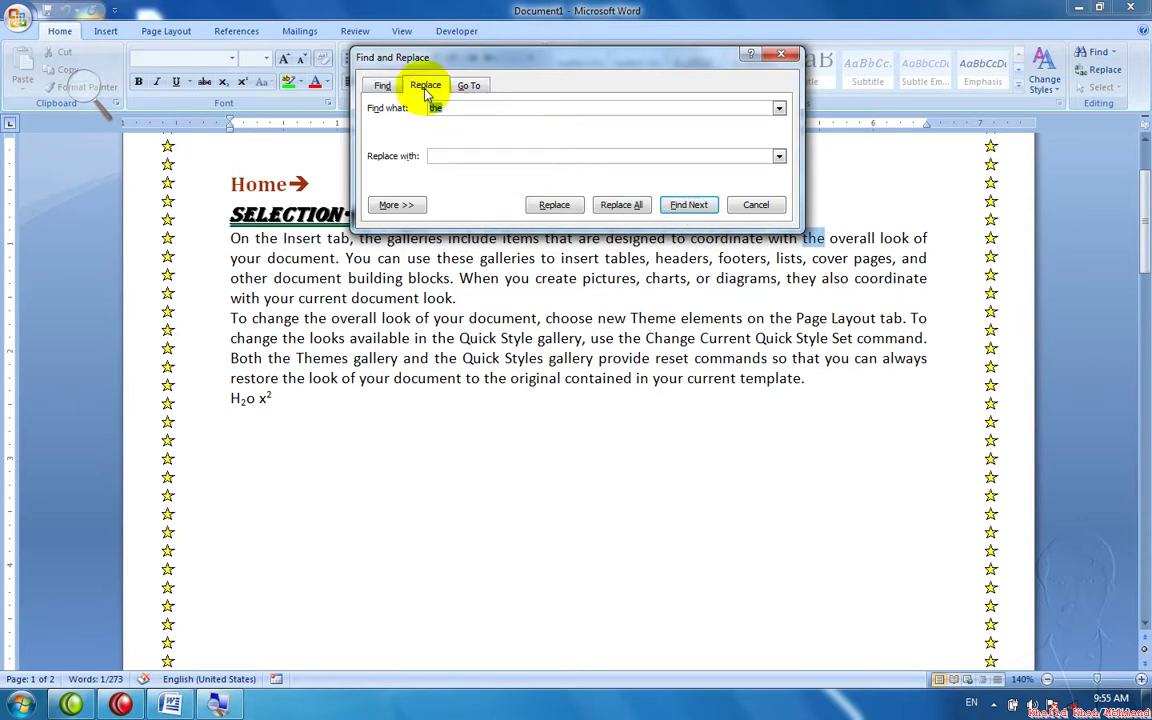
{"action": "left_click", "coordinate": [464, 157]}
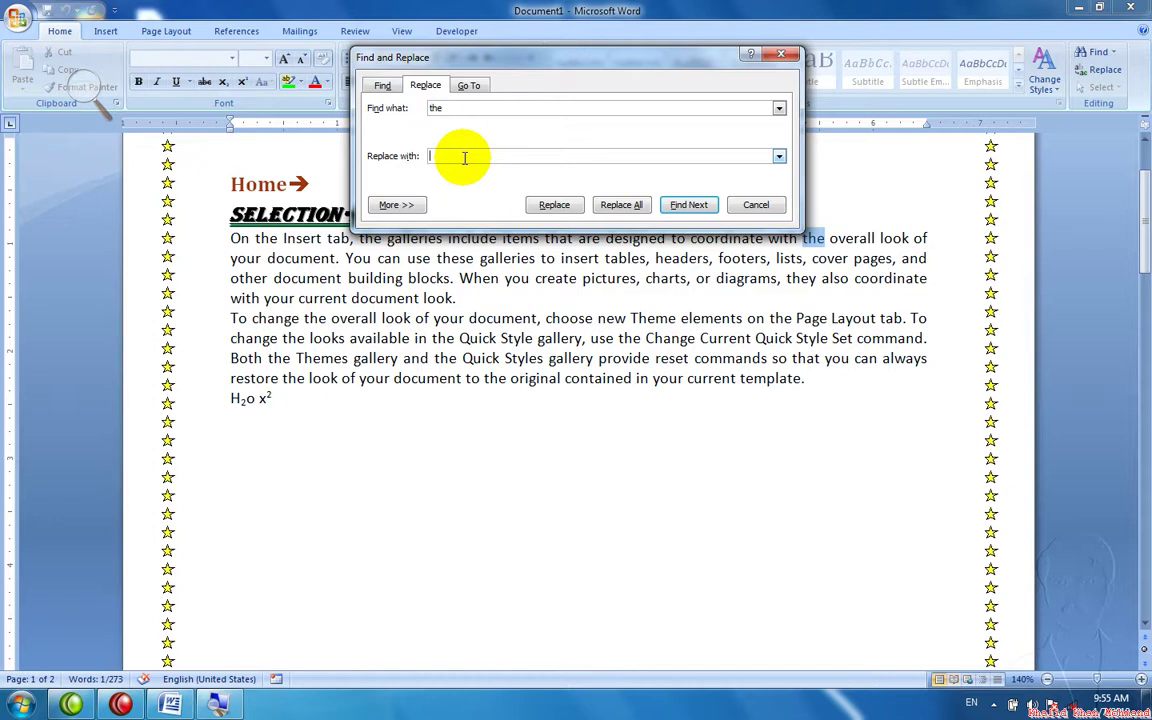
{"action": "type", "text": "THE"}
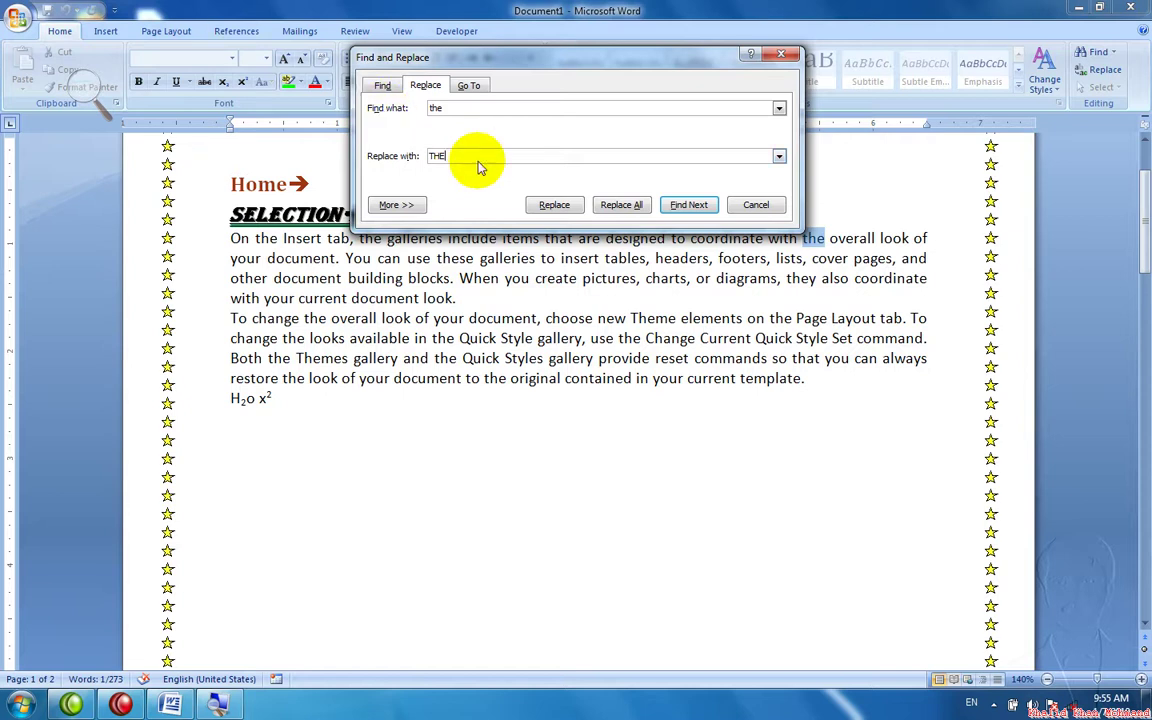
{"action": "left_click", "coordinate": [604, 217]}
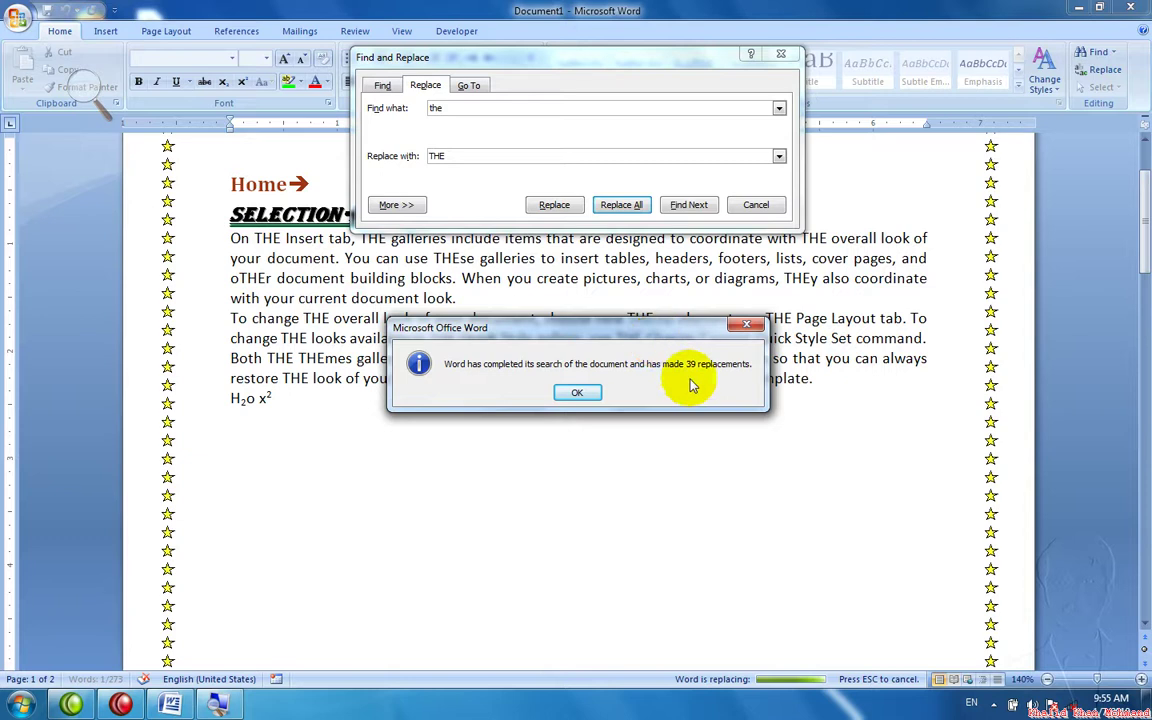
{"action": "left_click", "coordinate": [576, 392]}
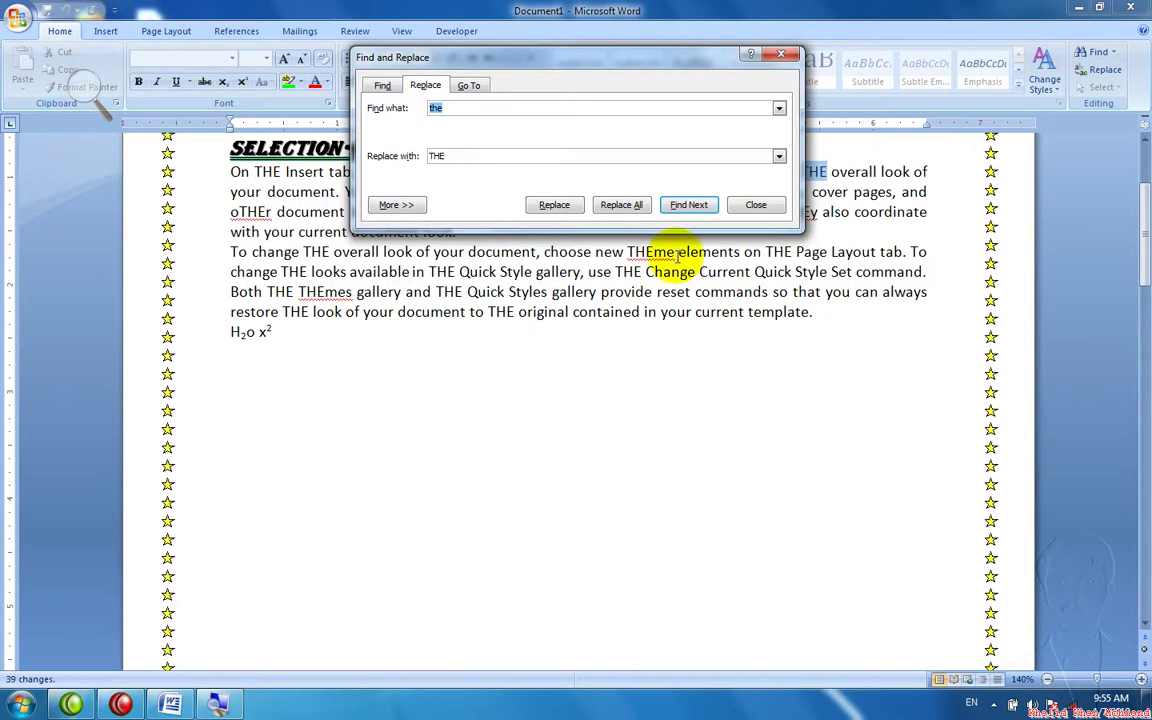
{"action": "left_click", "coordinate": [752, 203]}
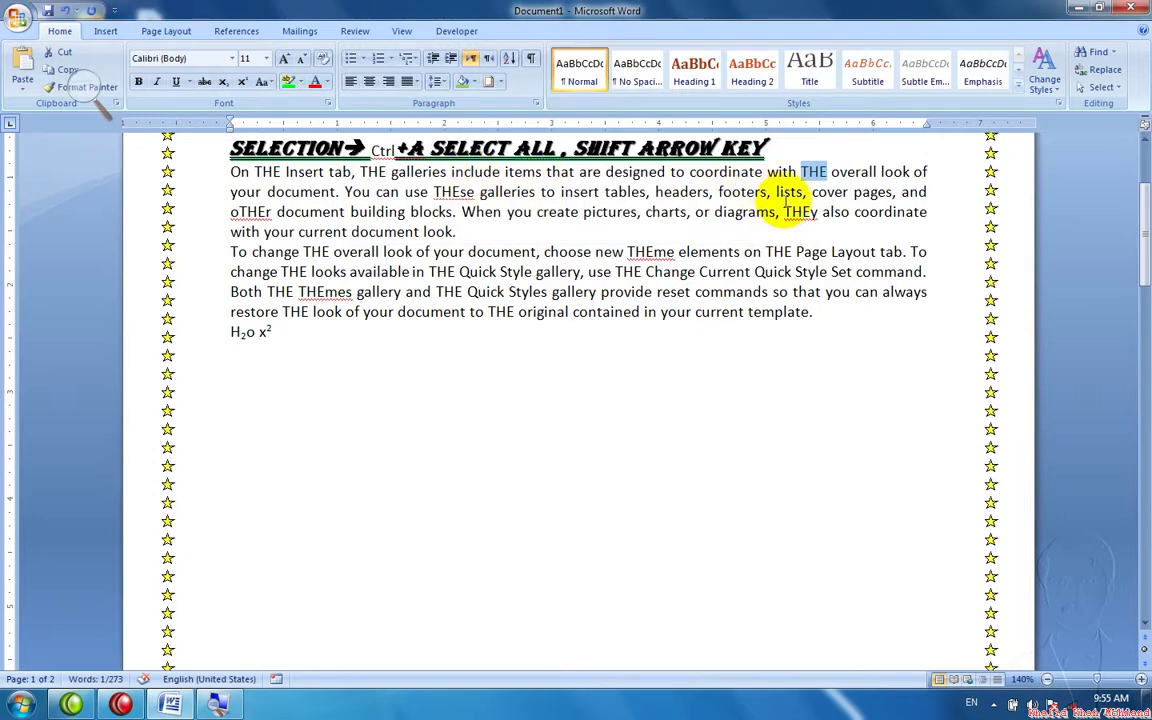
Use Go To to jump to page 2.
{"action": "left_click", "coordinate": [1078, 78]}
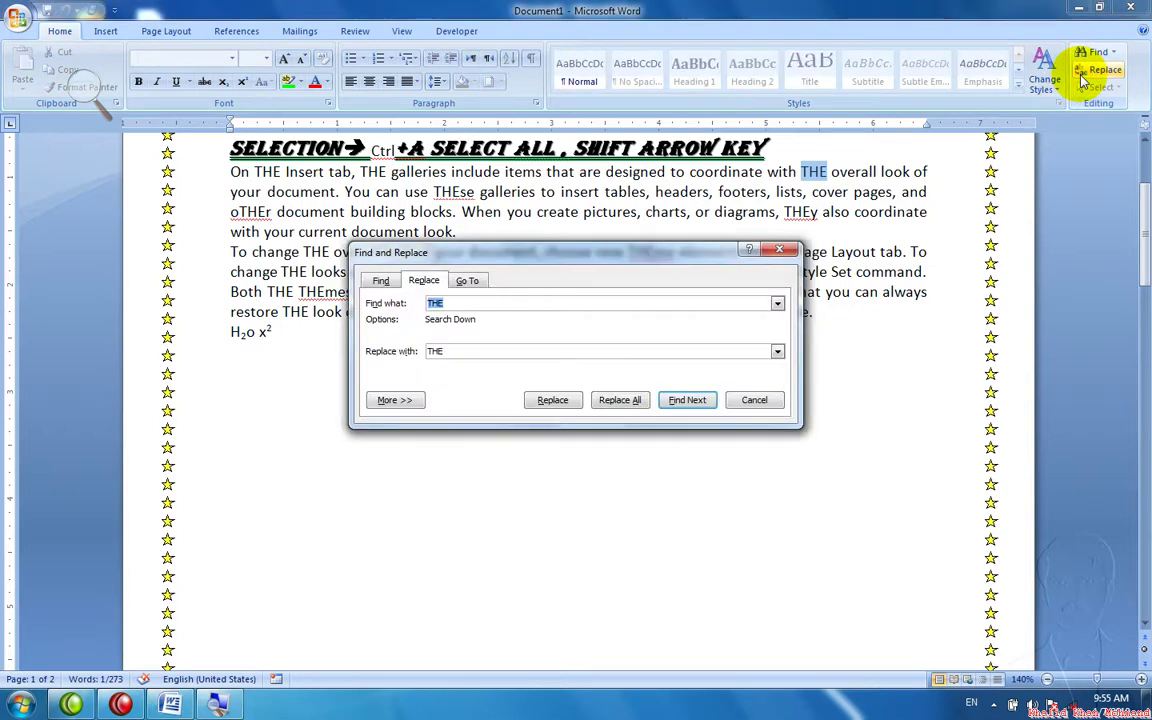
{"action": "left_click", "coordinate": [478, 281]}
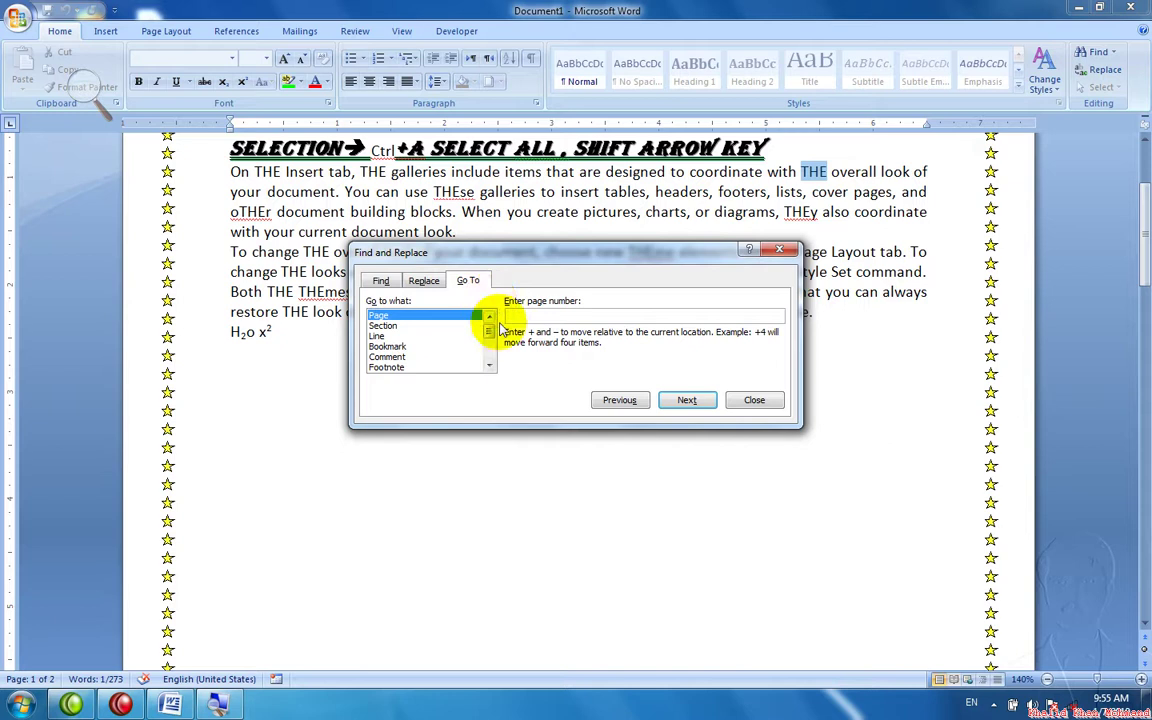
{"action": "type", "text": "2"}
{"action": "left_click", "coordinate": [697, 394]}
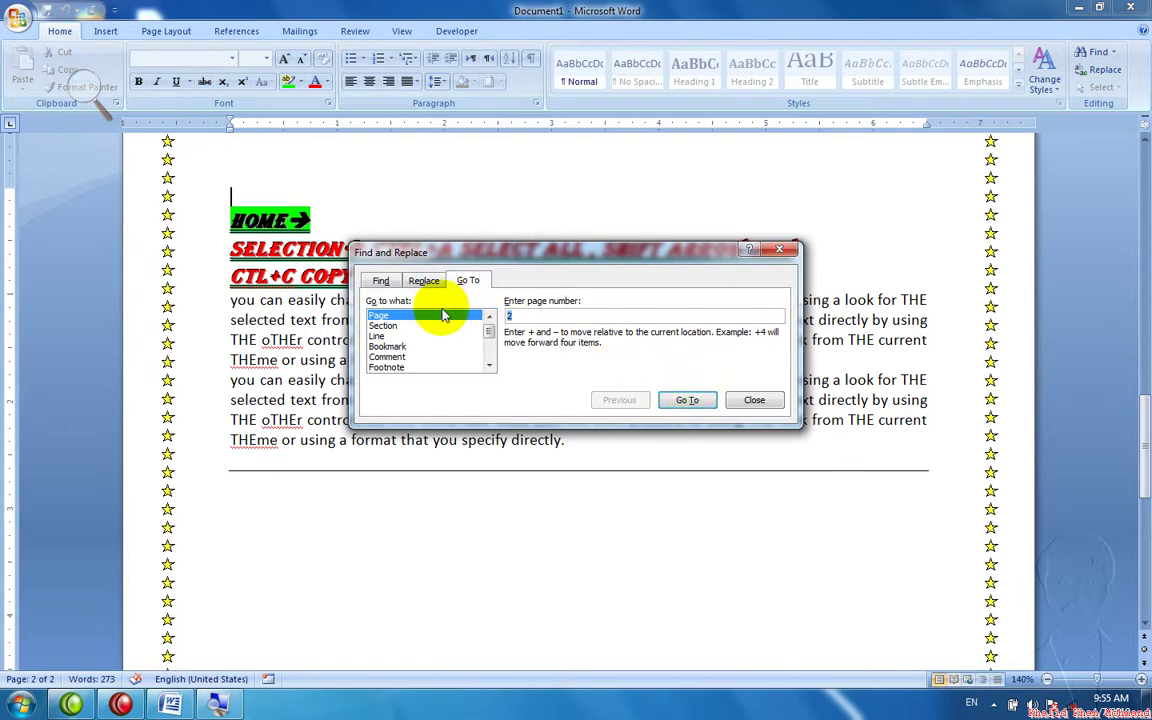
Jump to line 3 of the document and close the Go To window.
{"action": "left_click", "coordinate": [380, 336]}
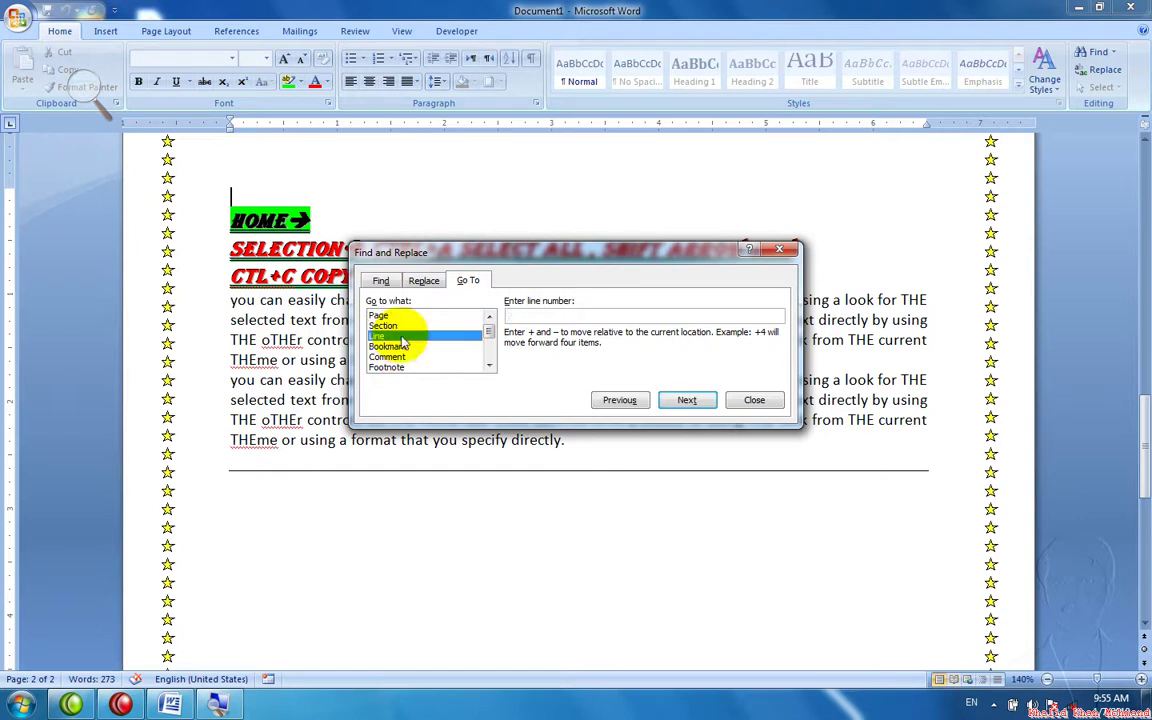
{"action": "left_click", "coordinate": [560, 314]}
{"action": "type", "text": "3"}
{"action": "key", "text": "Return"}
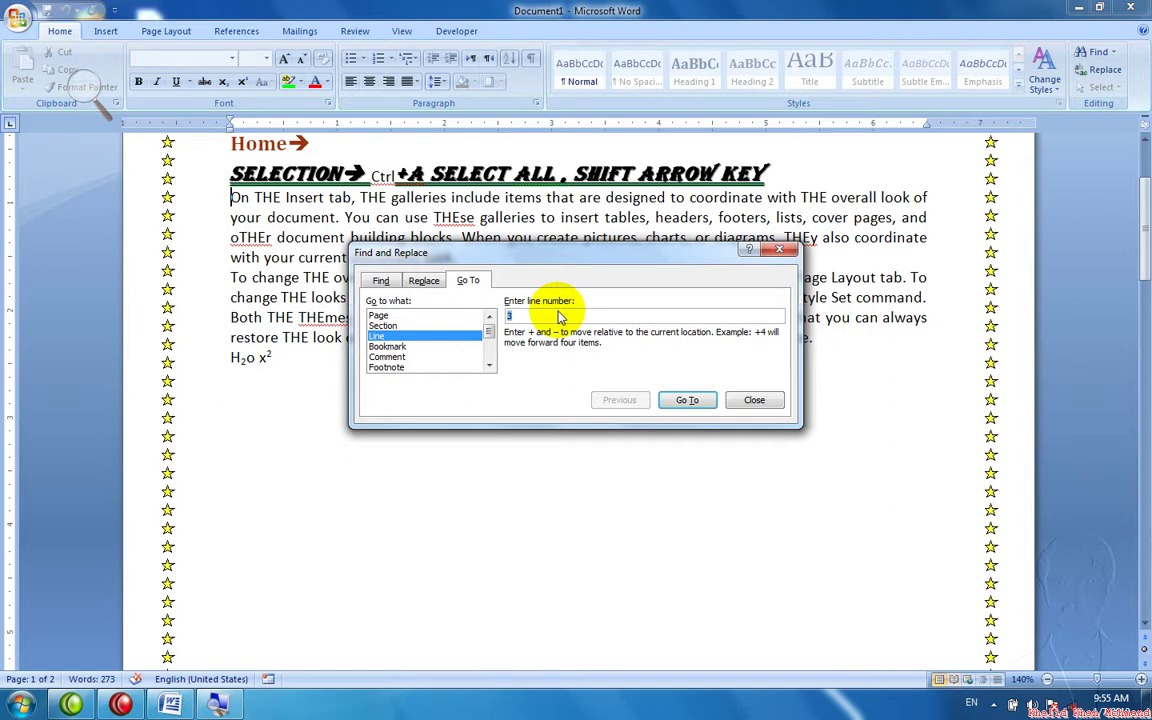
{"action": "left_click", "coordinate": [777, 253]}
Bring up Find and Go To again, close them, and open the Replace window.
{"action": "key", "text": "ctrl+f"}
{"action": "key", "text": "Escape"}
{"action": "key", "text": "ctrl+g"}
{"action": "left_click", "coordinate": [777, 252]}
{"action": "key", "text": "ctrl+h"}
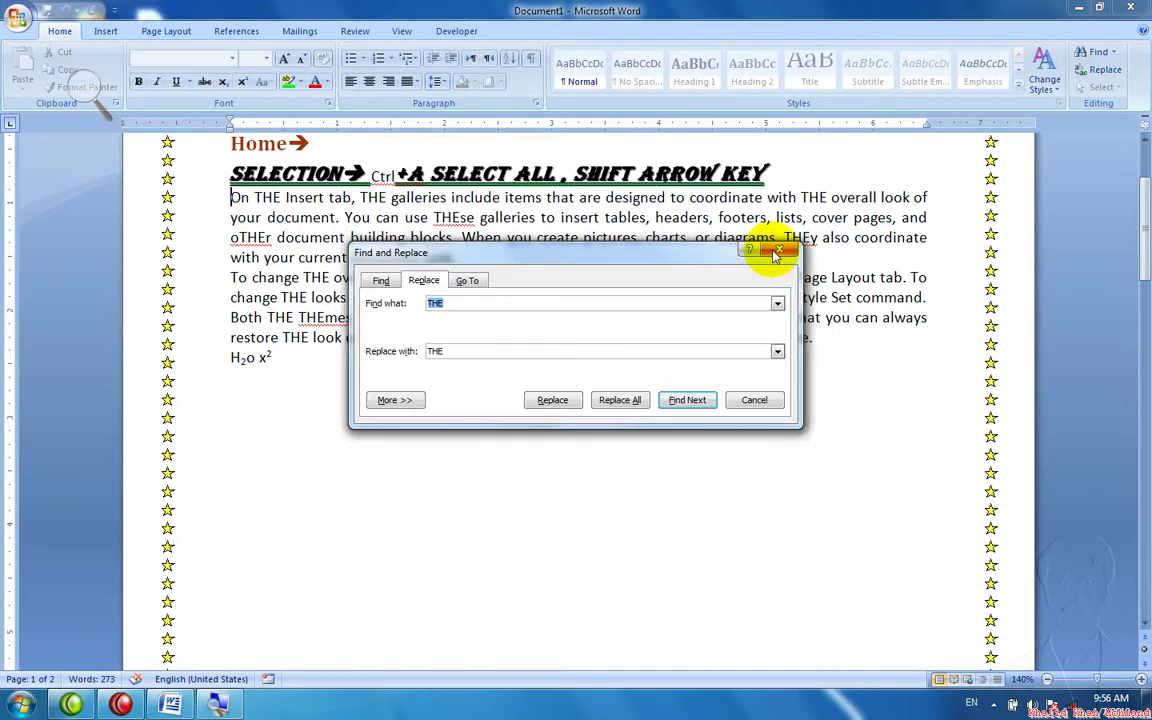
Close the Replace window, select the whole document with Select All, then deselect.
{"action": "left_click", "coordinate": [775, 253]}
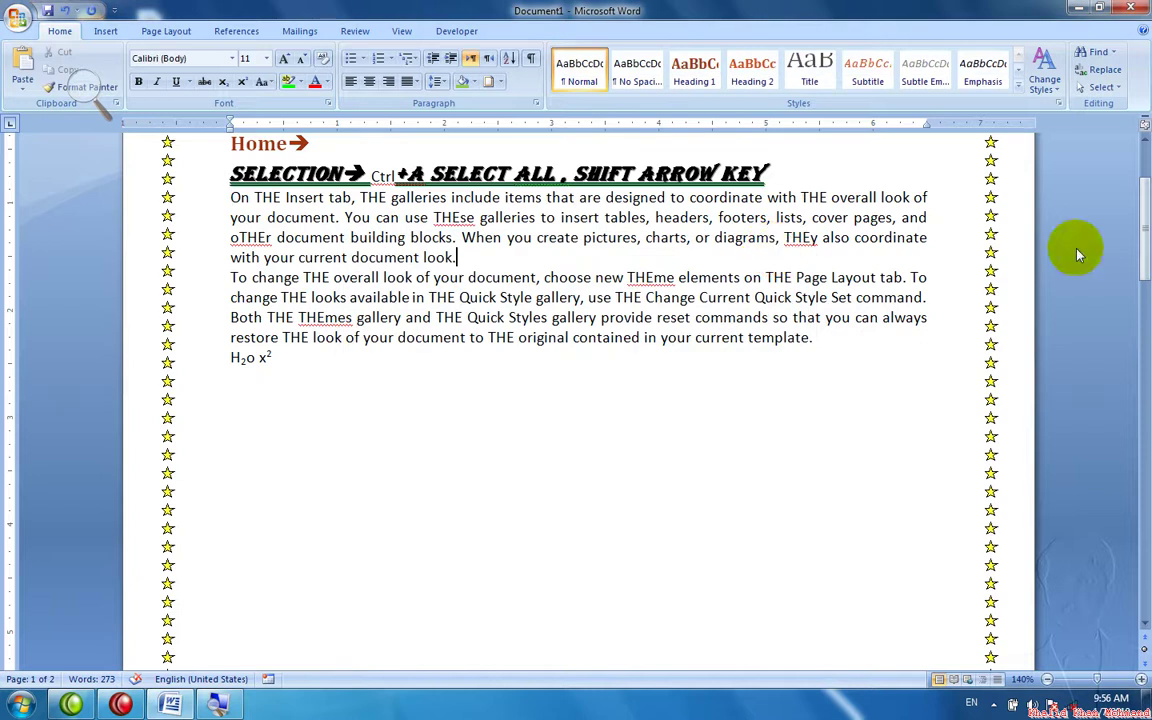
{"action": "left_click", "coordinate": [1095, 88]}
{"action": "left_click", "coordinate": [1003, 107]}
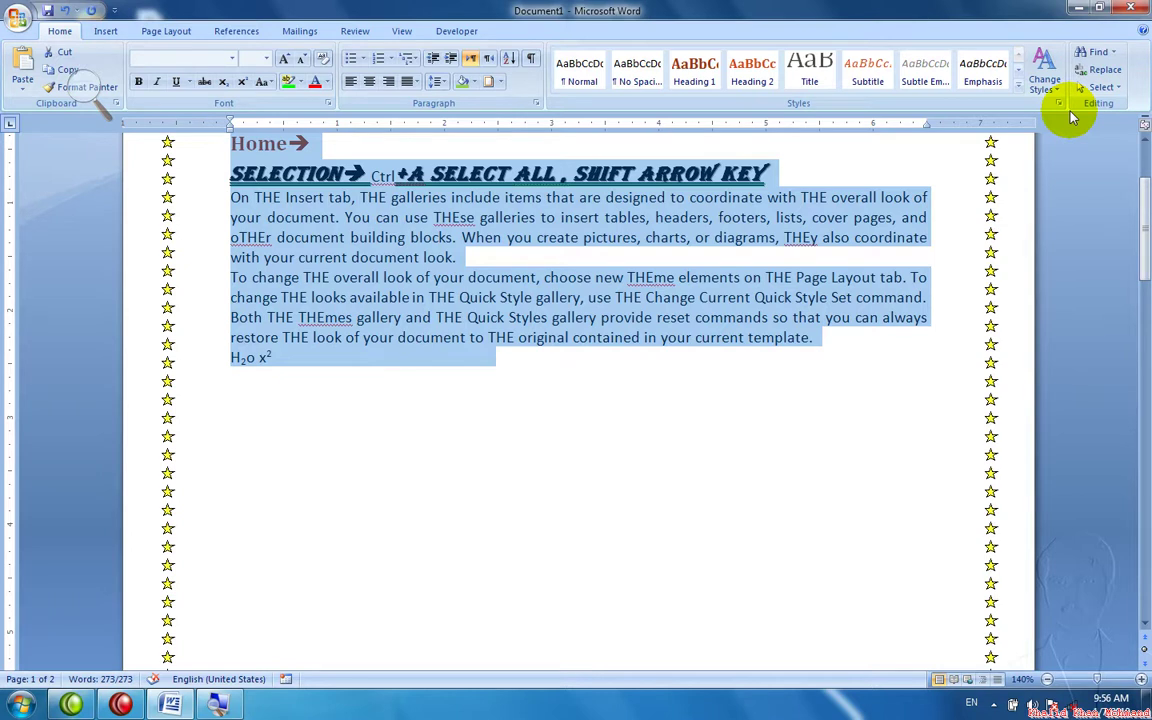
{"action": "left_click", "coordinate": [1080, 88]}
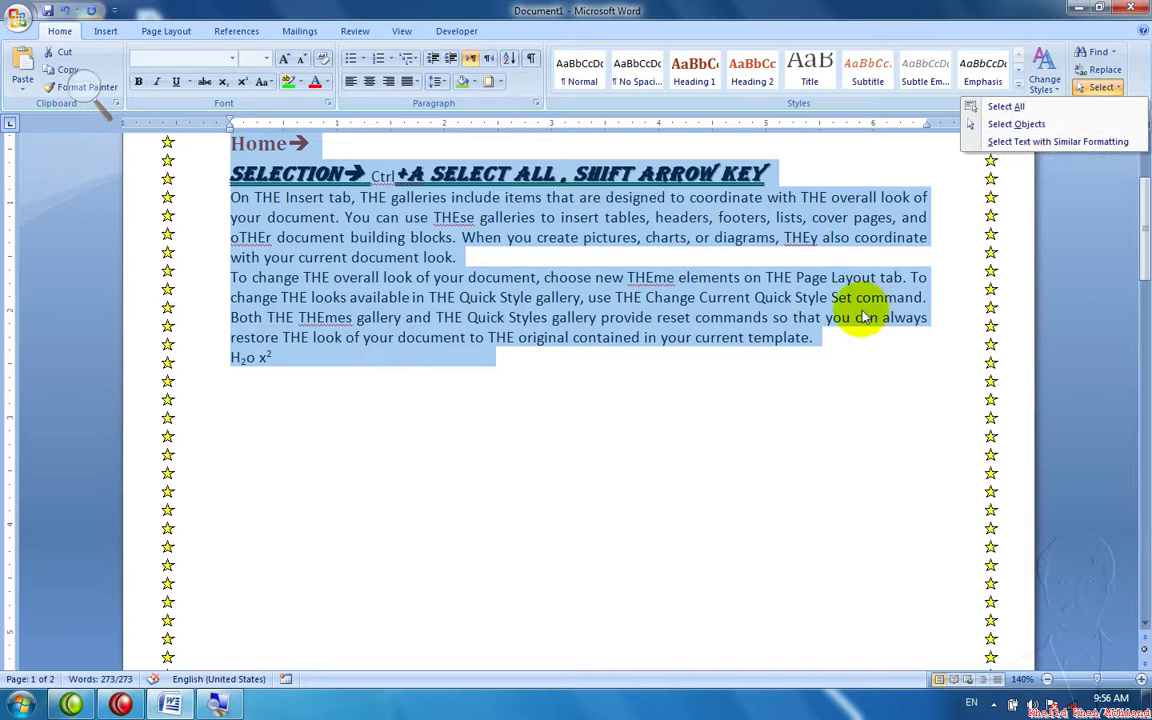
{"action": "left_click", "coordinate": [680, 487]}
{"action": "left_click", "coordinate": [678, 487]}
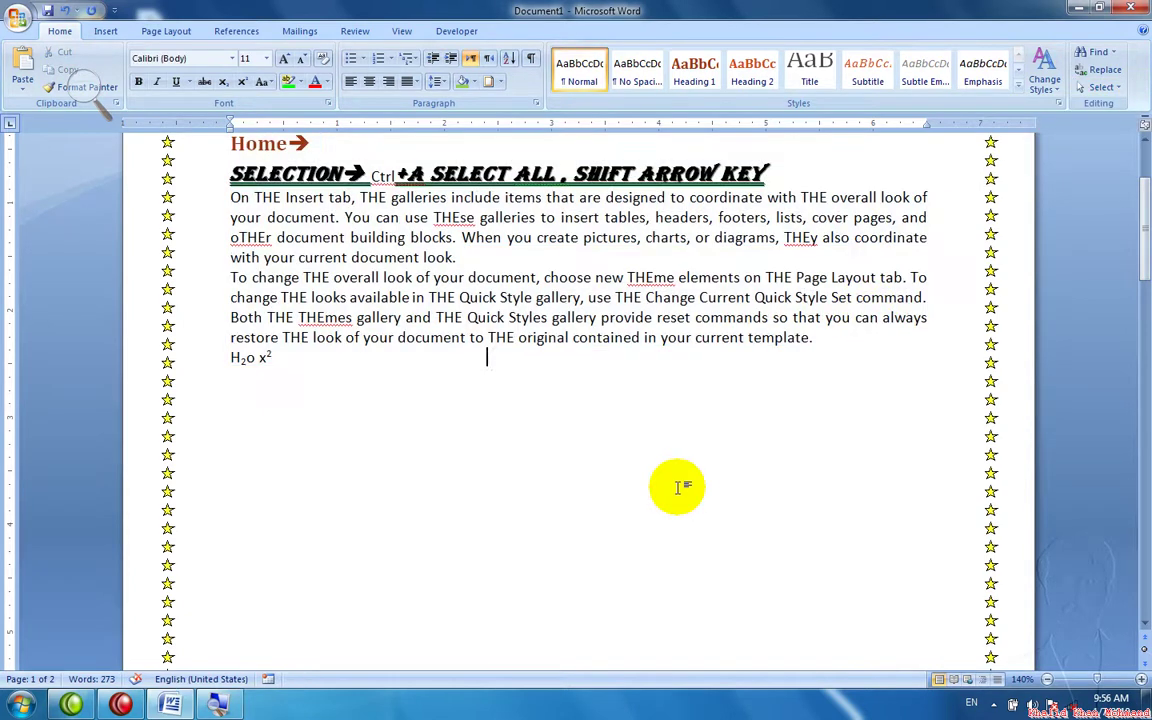
Jump to page 2 and scroll down to its headings and paragraphs.
{"action": "key", "text": "ctrl+Page_Down"}
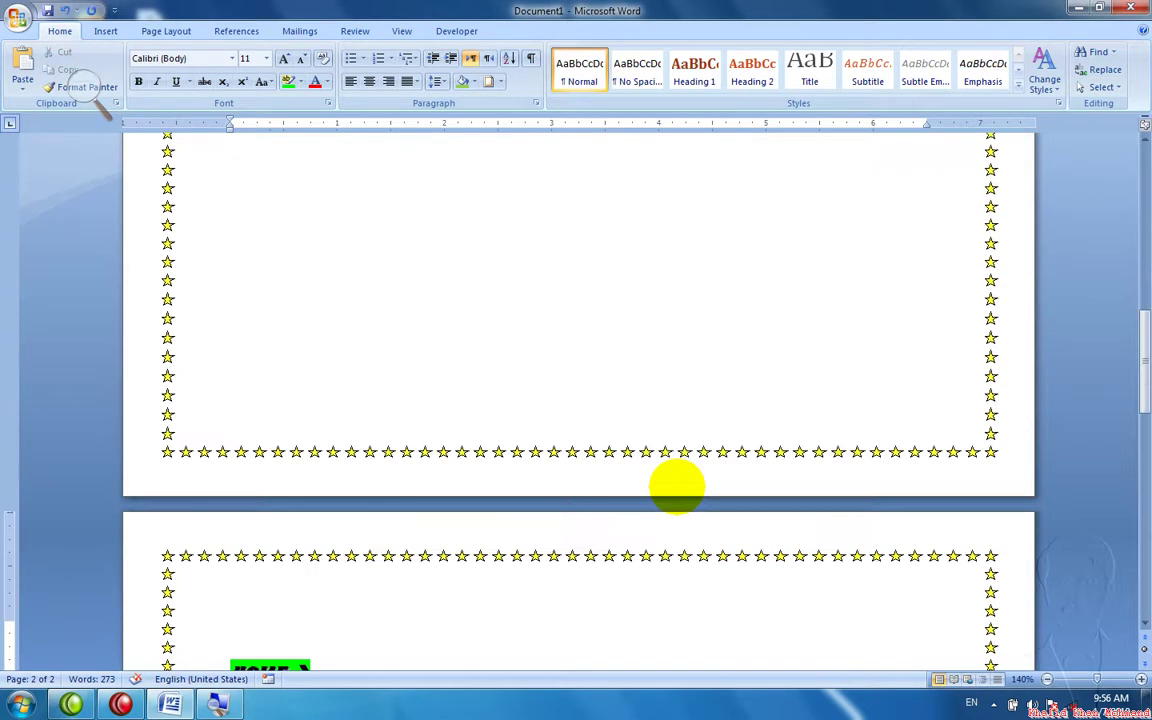
{"action": "scroll", "coordinate": [677, 487], "scroll_direction": "down", "scroll_amount": 3}
{"action": "scroll", "coordinate": [678, 487], "scroll_direction": "down", "scroll_amount": 1}
{"action": "scroll", "coordinate": [678, 487], "scroll_direction": "down", "scroll_amount": 1}
{"action": "scroll", "coordinate": [677, 487], "scroll_direction": "down", "scroll_amount": 2}
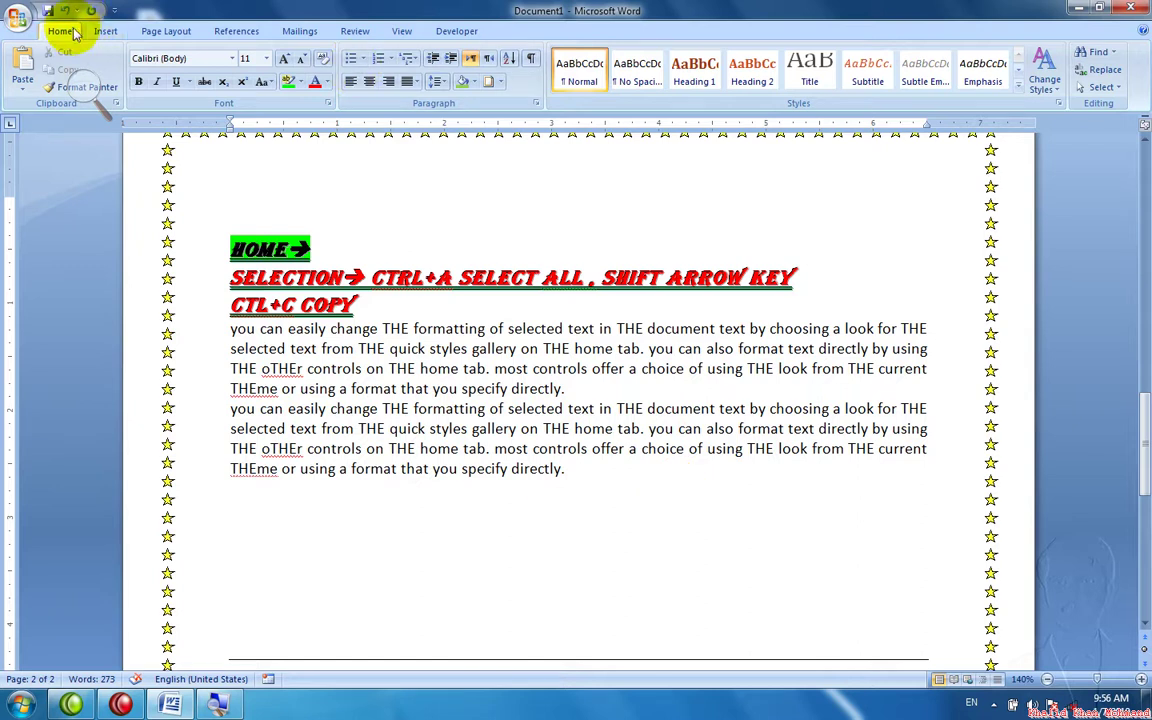
Draw a 5-point star below the page 2 text.
{"action": "left_click", "coordinate": [104, 31]}
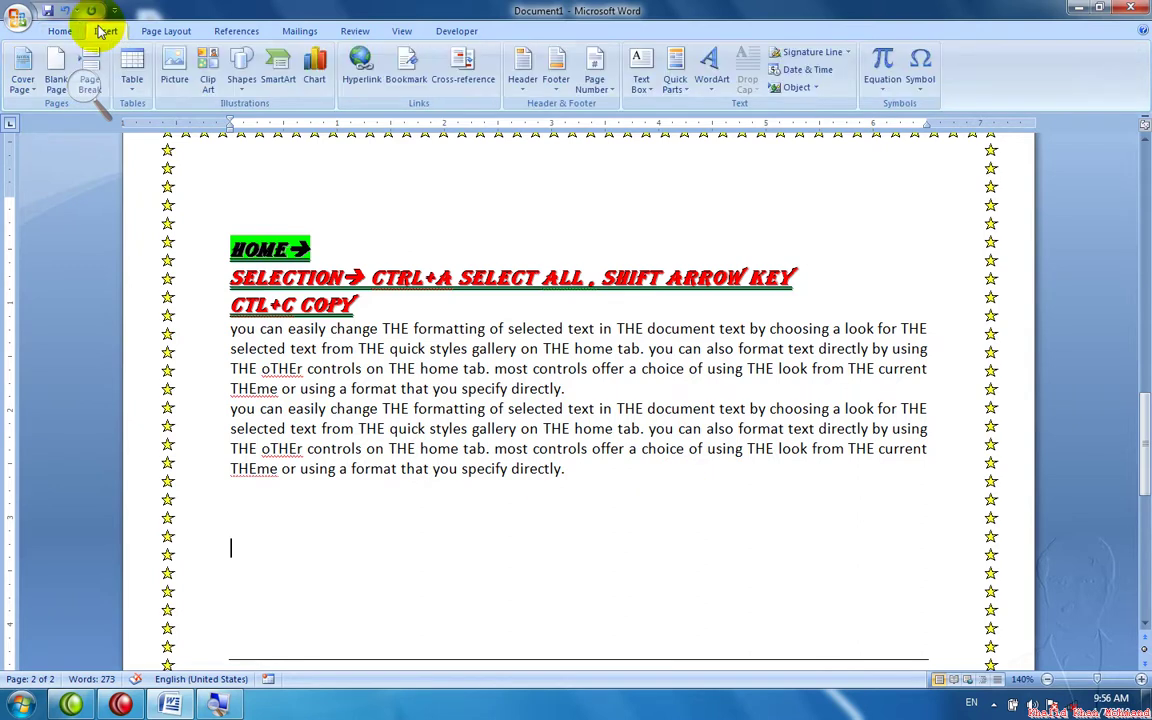
{"action": "left_click", "coordinate": [241, 79]}
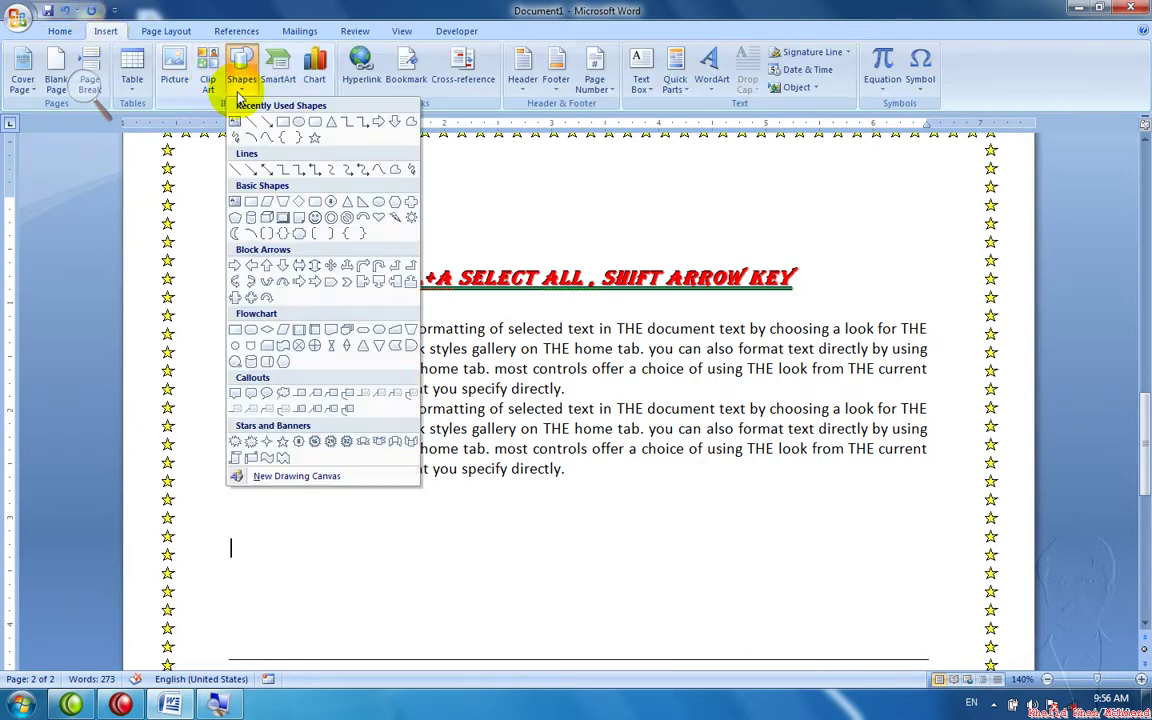
{"action": "left_click", "coordinate": [312, 137]}
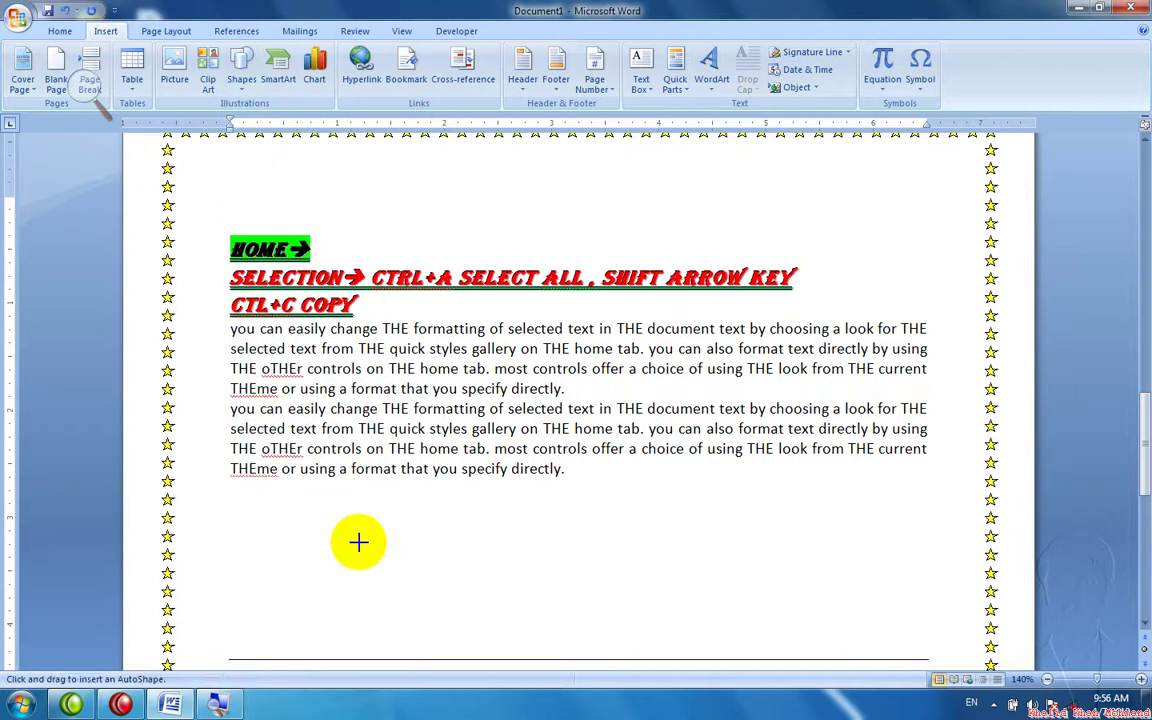
{"action": "left_click_drag", "start_coordinate": [358, 542], "coordinate": [430, 608]}
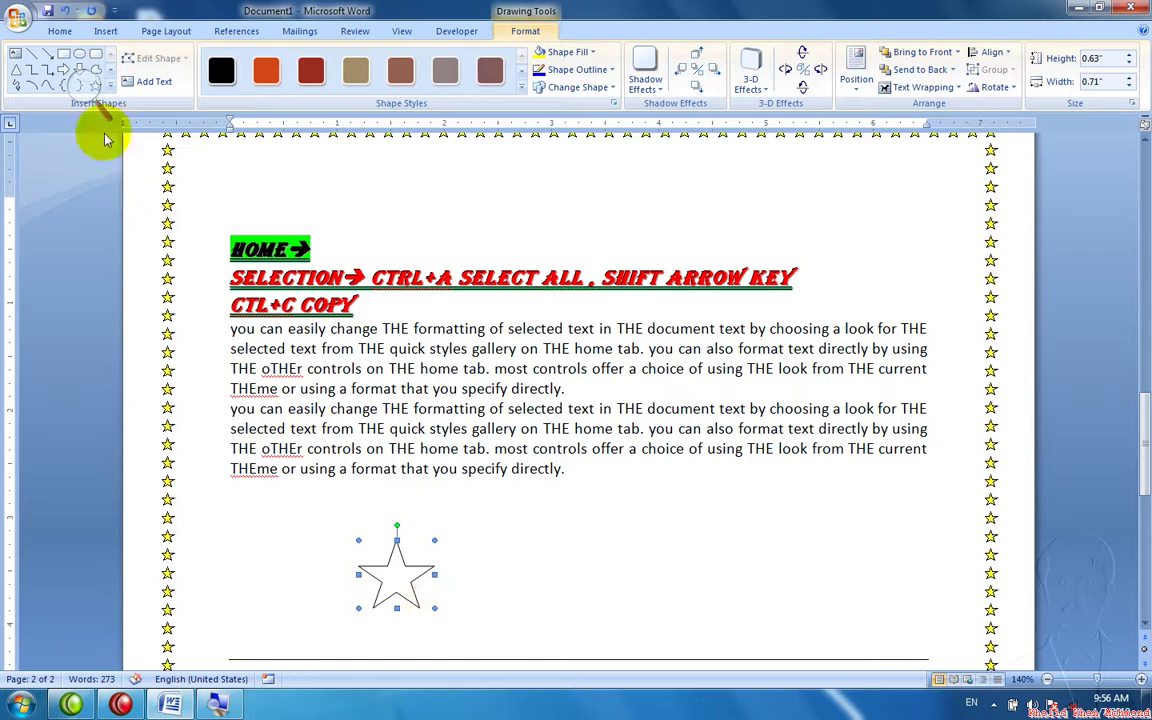
Draw a right arrow beside the star and fill it dark red.
{"action": "left_click", "coordinate": [64, 68]}
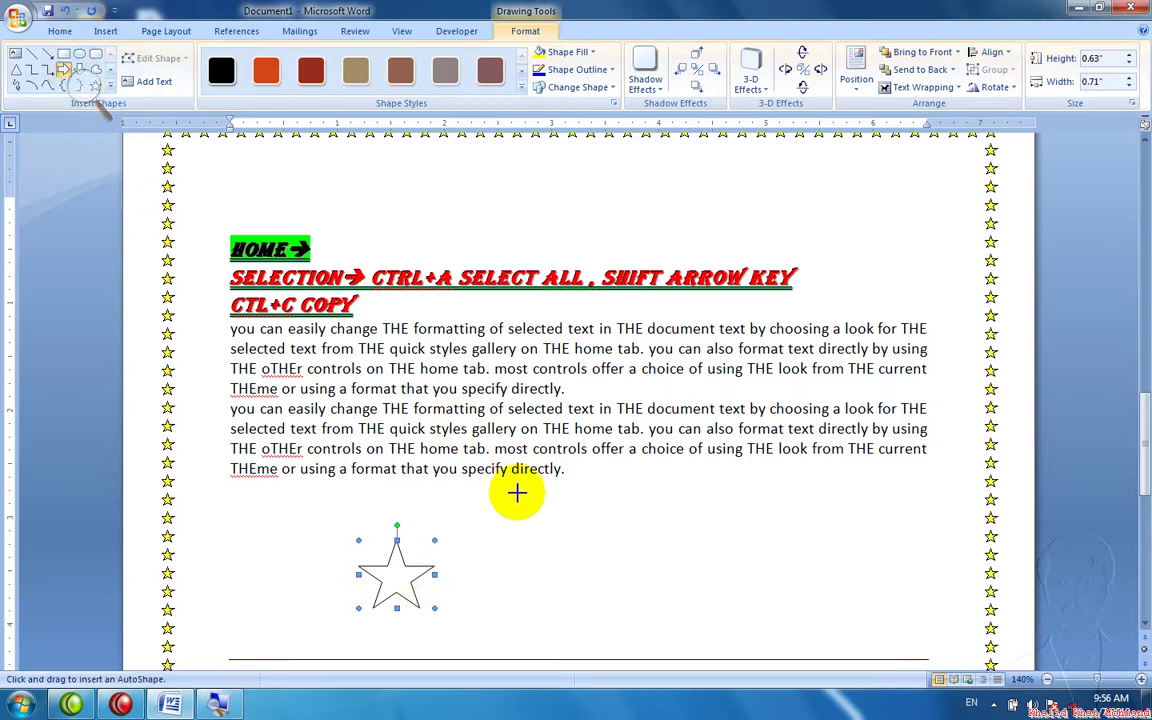
{"action": "left_click_drag", "start_coordinate": [512, 536], "coordinate": [647, 603]}
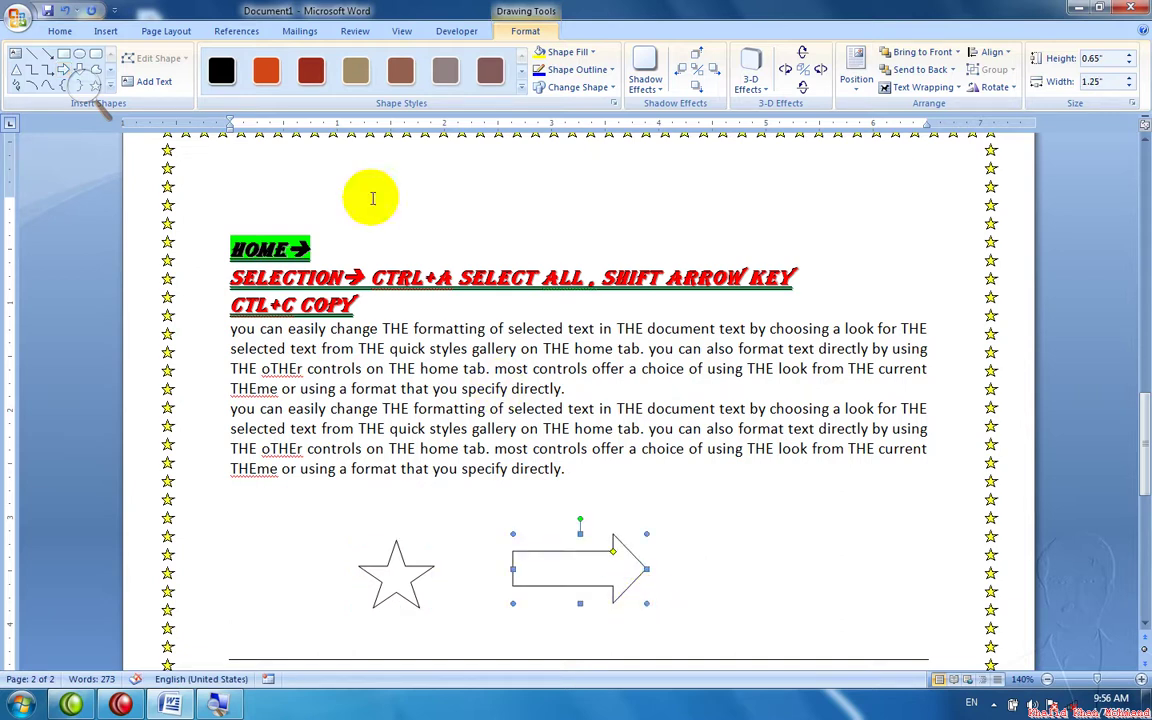
{"action": "left_click", "coordinate": [311, 70]}
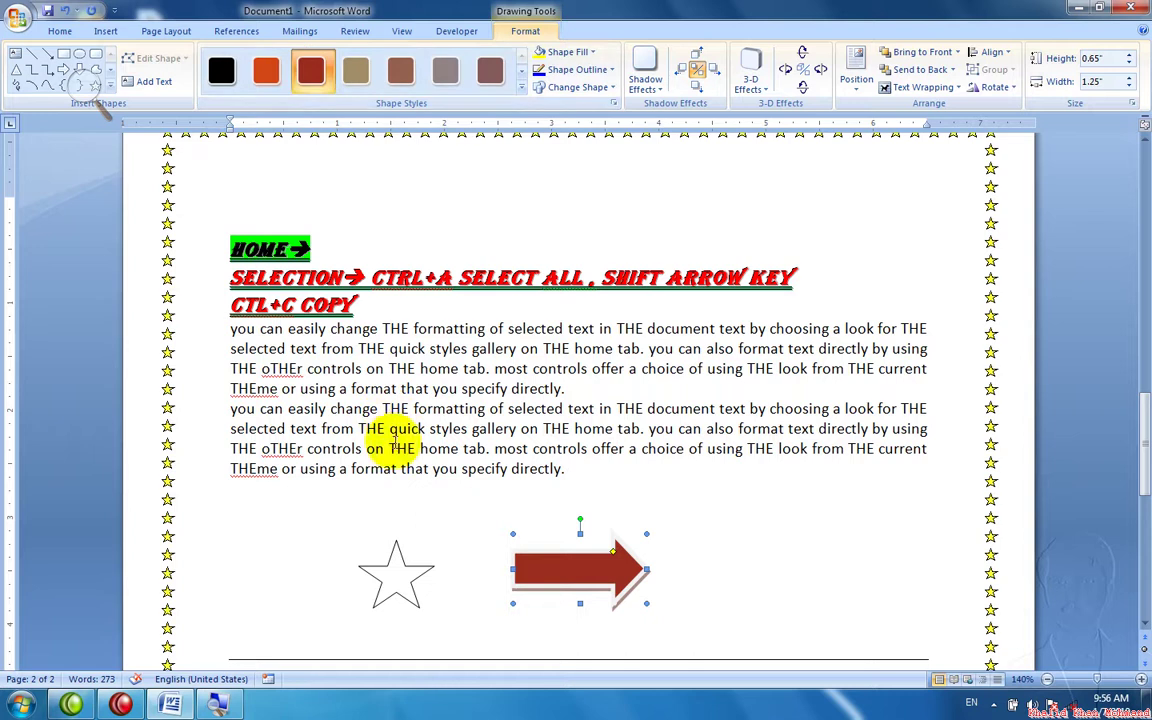
{"action": "left_click", "coordinate": [62, 31]}
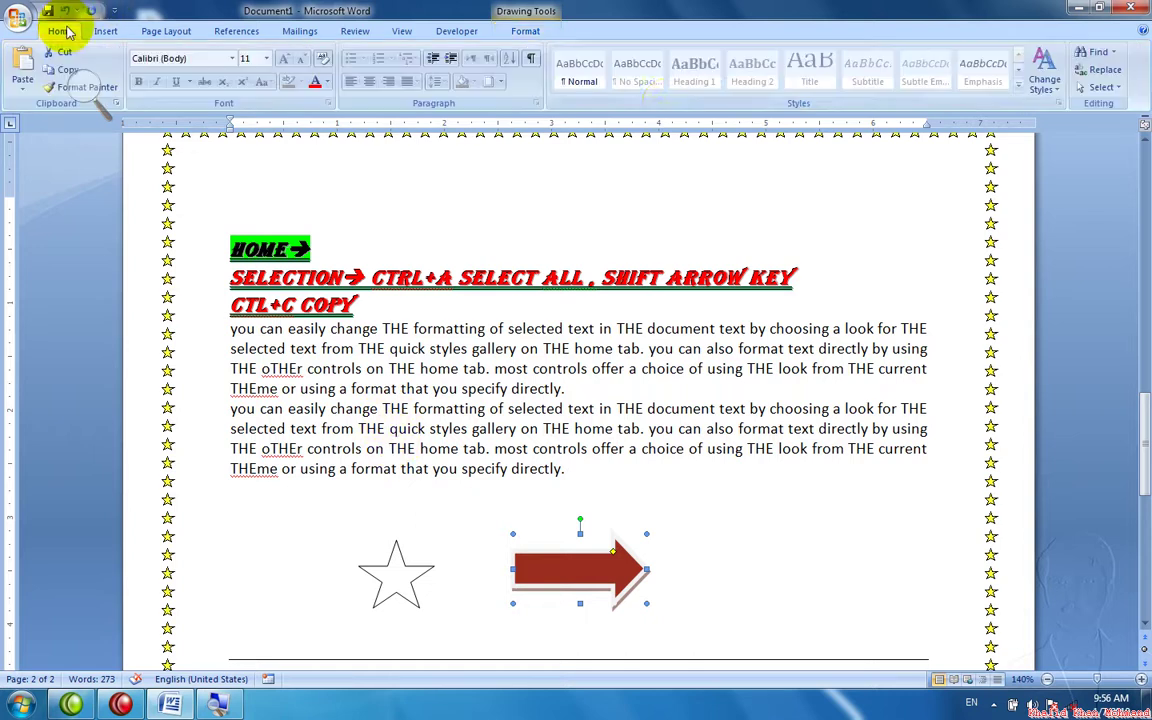
{"action": "left_click", "coordinate": [1100, 88]}
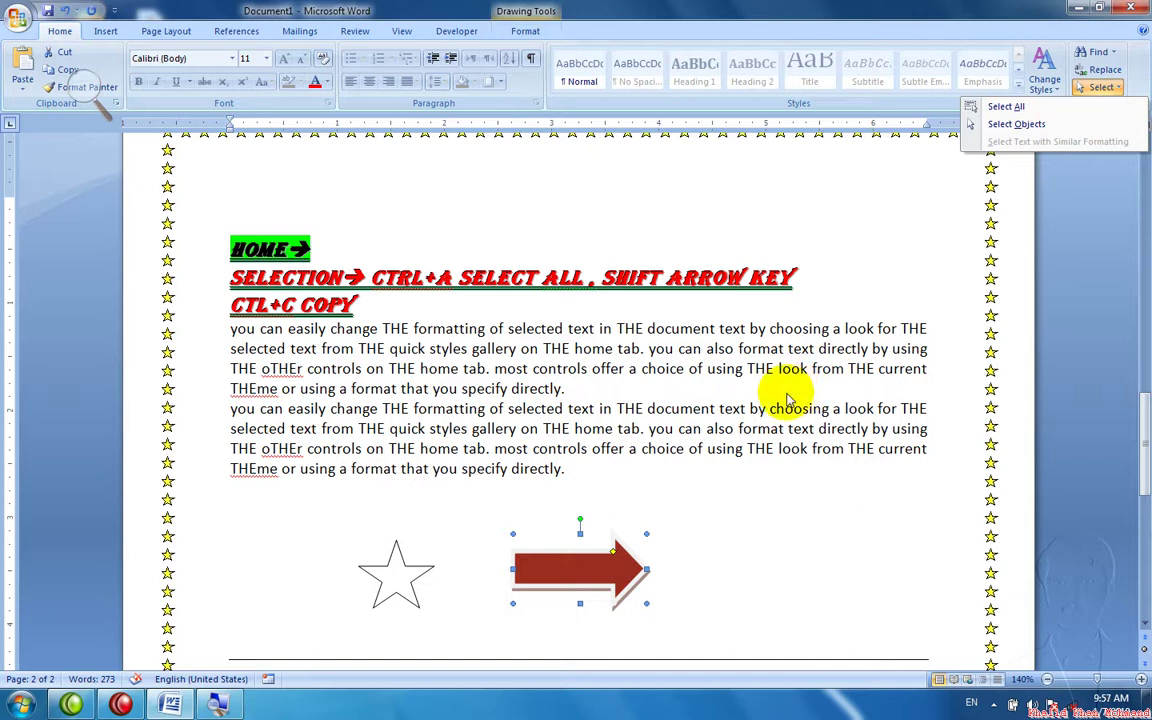
{"action": "left_click", "coordinate": [741, 428]}
{"action": "key", "text": "ctrl+a"}
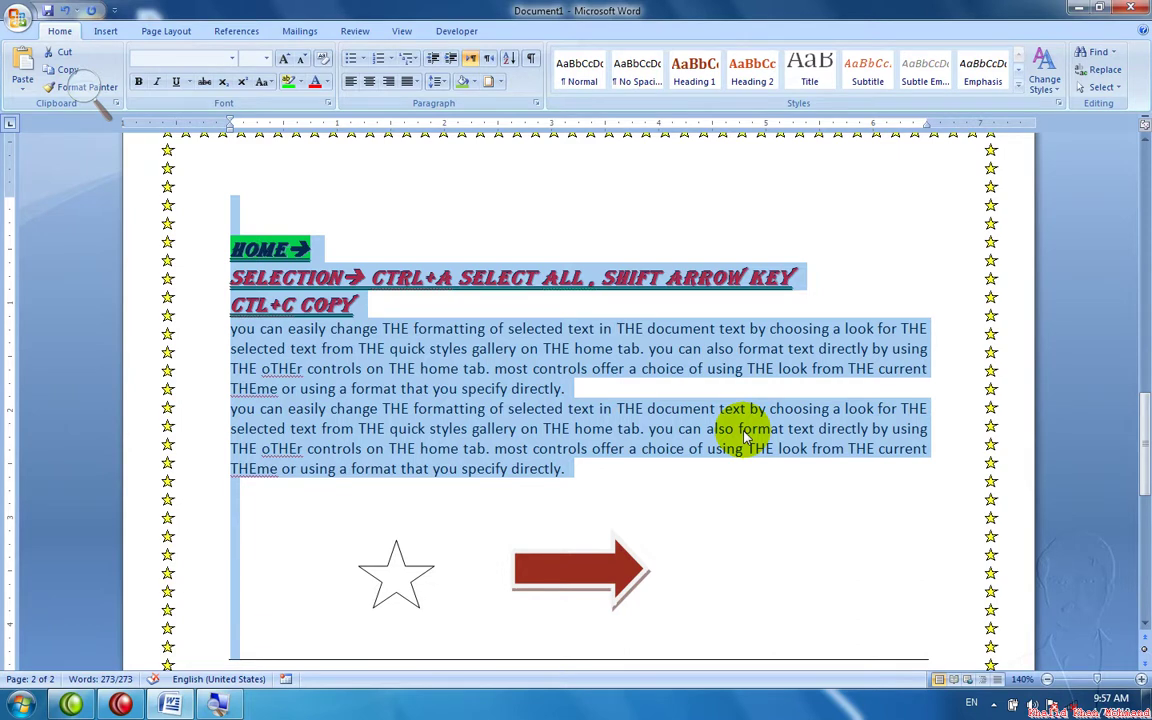
{"action": "key", "text": "ctrl+n"}
{"action": "key", "text": "ctrl+v"}
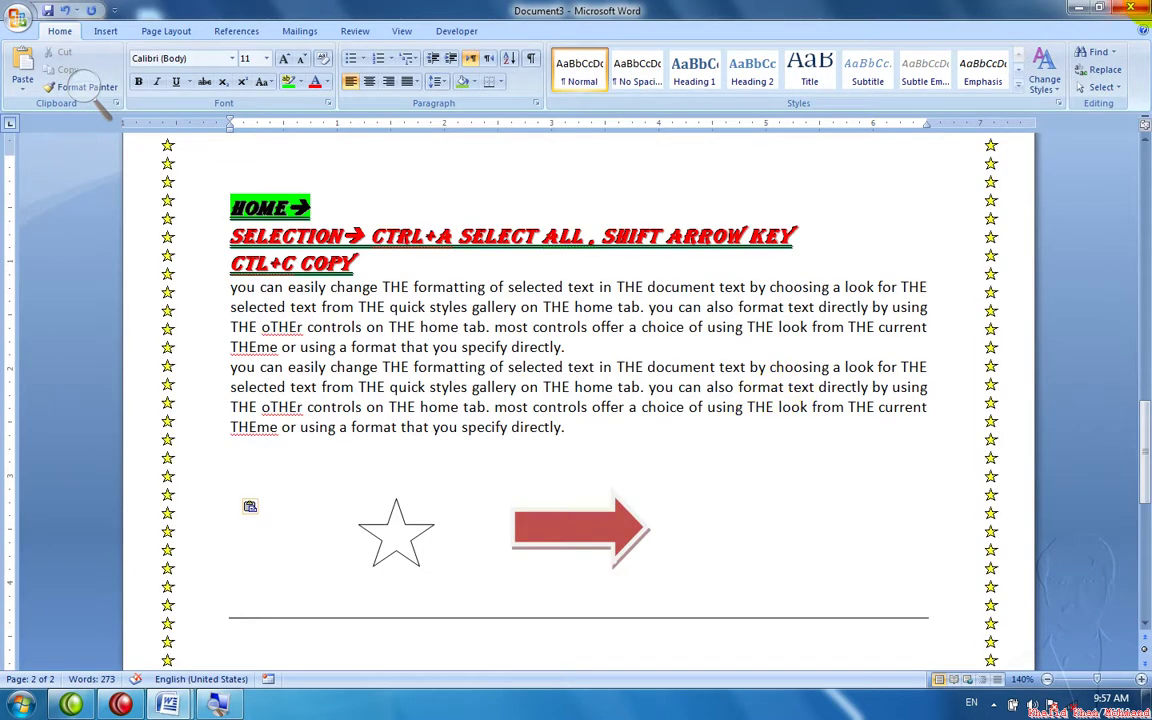
{"action": "left_click", "coordinate": [1134, 8]}
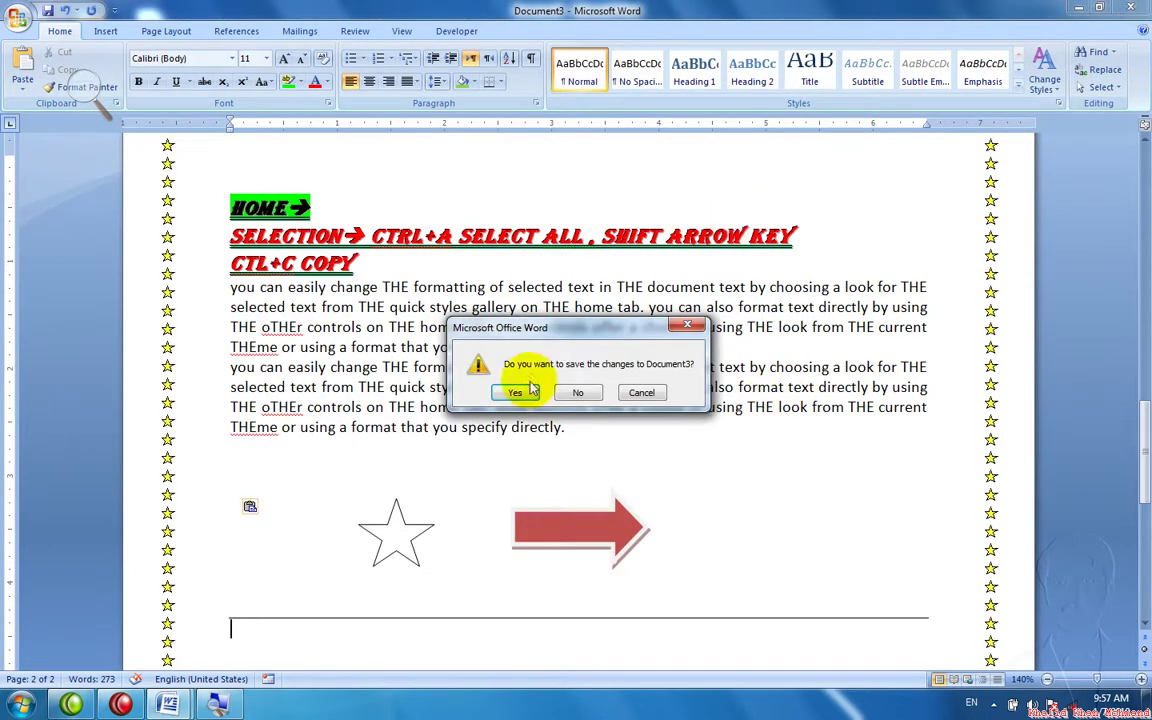
{"action": "left_click", "coordinate": [601, 393]}
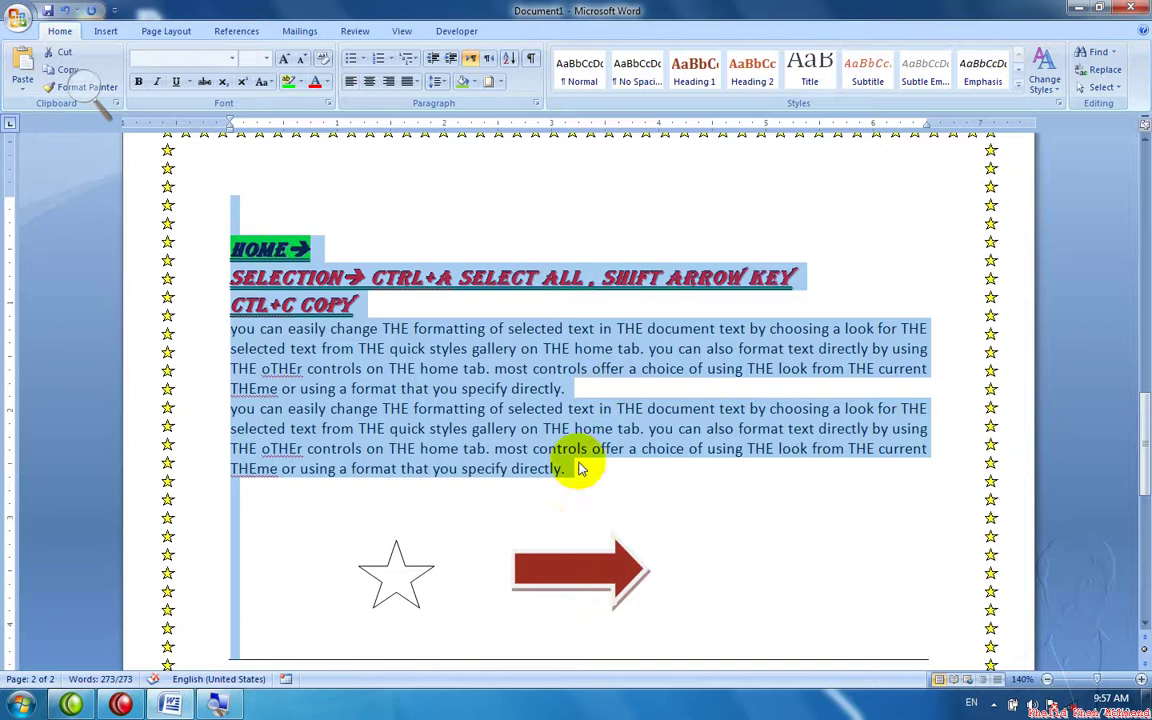
{"action": "left_click", "coordinate": [584, 538]}
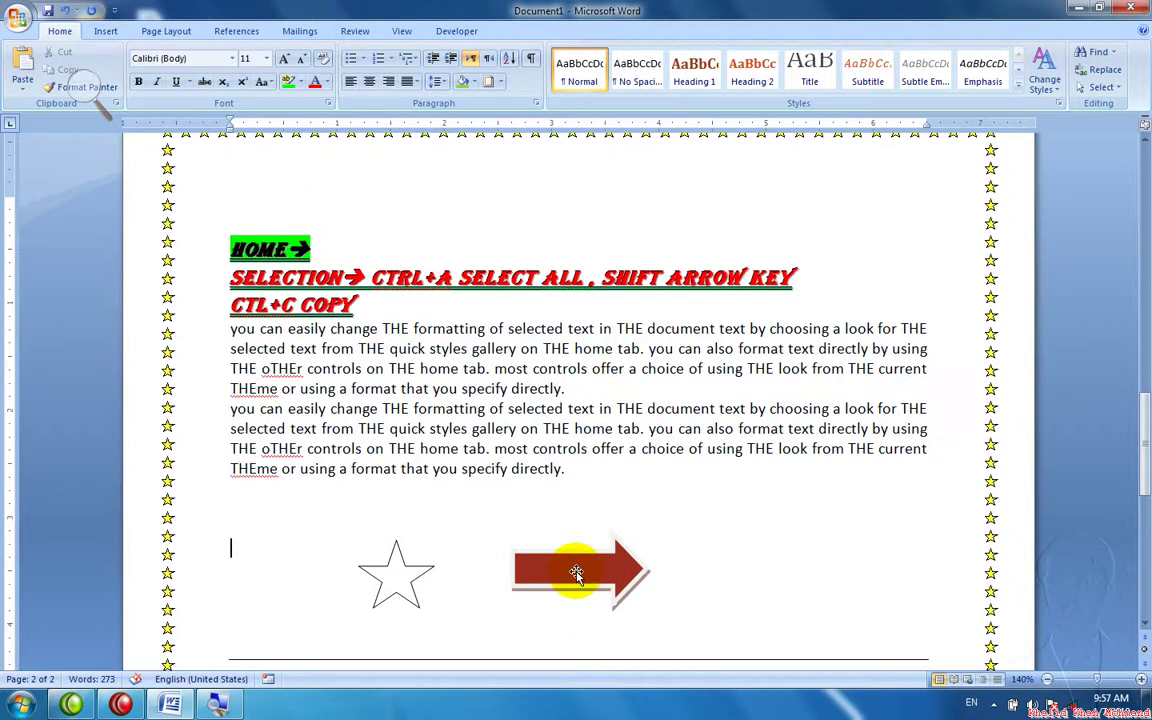
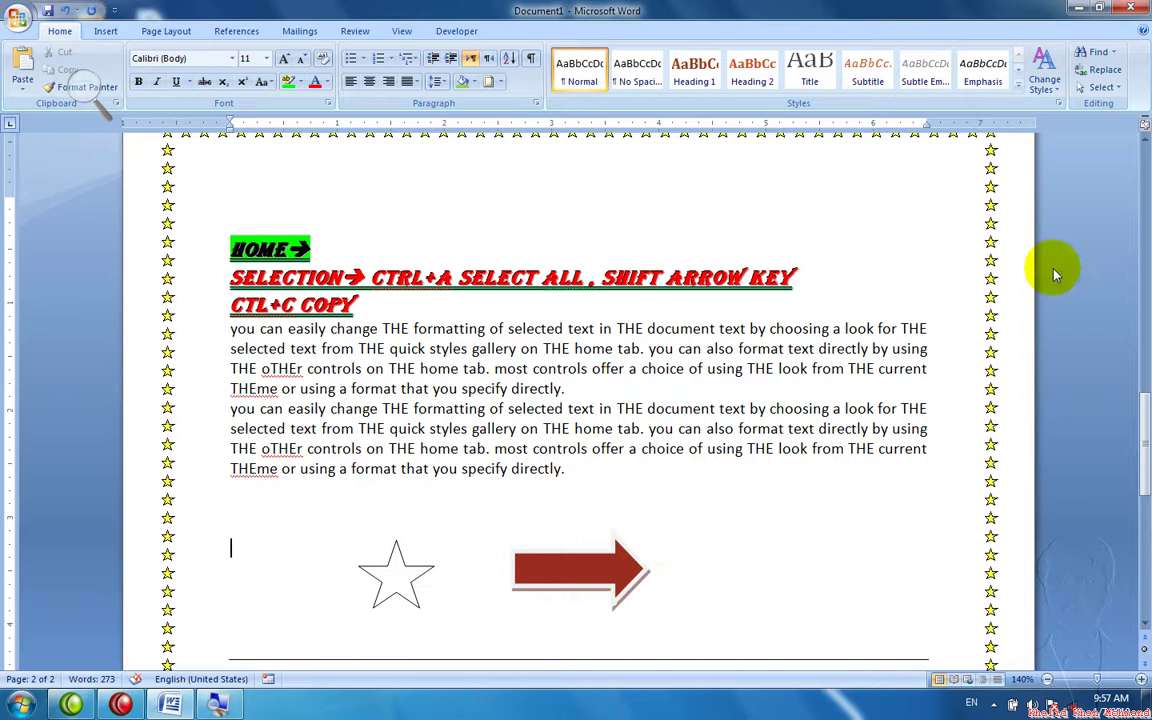
Switch to Select Objects and drag a selection box around both the star and the arrow.
{"action": "left_click", "coordinate": [1100, 90]}
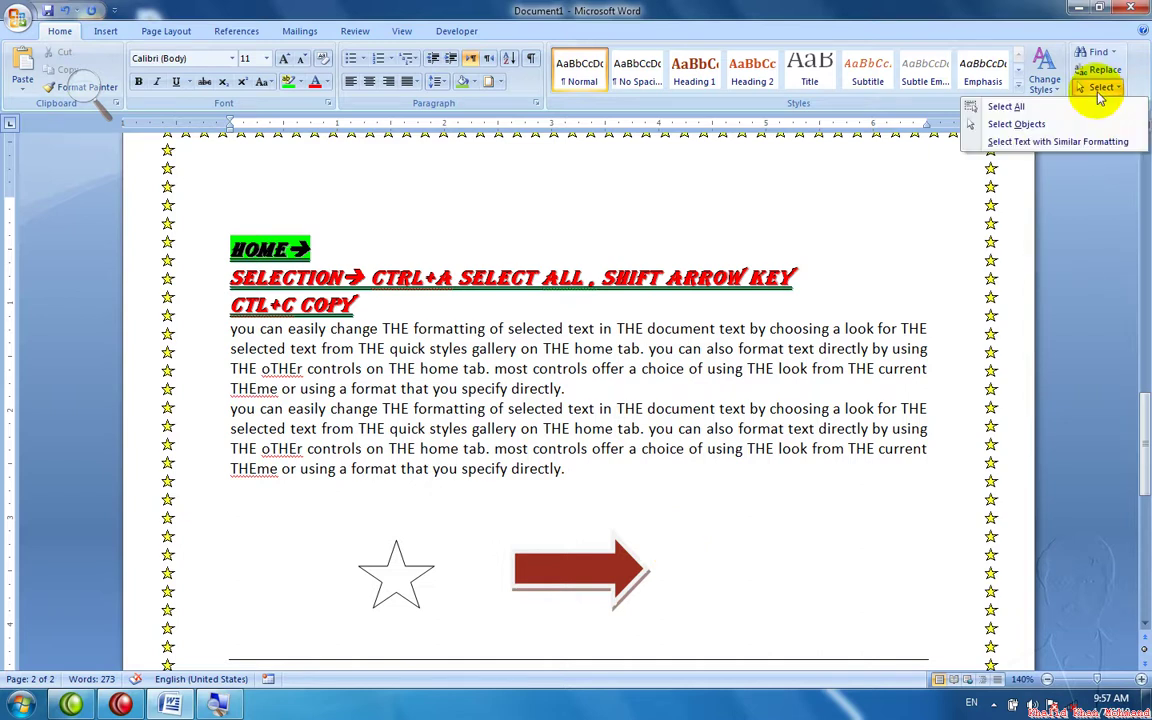
{"action": "left_click", "coordinate": [1048, 124]}
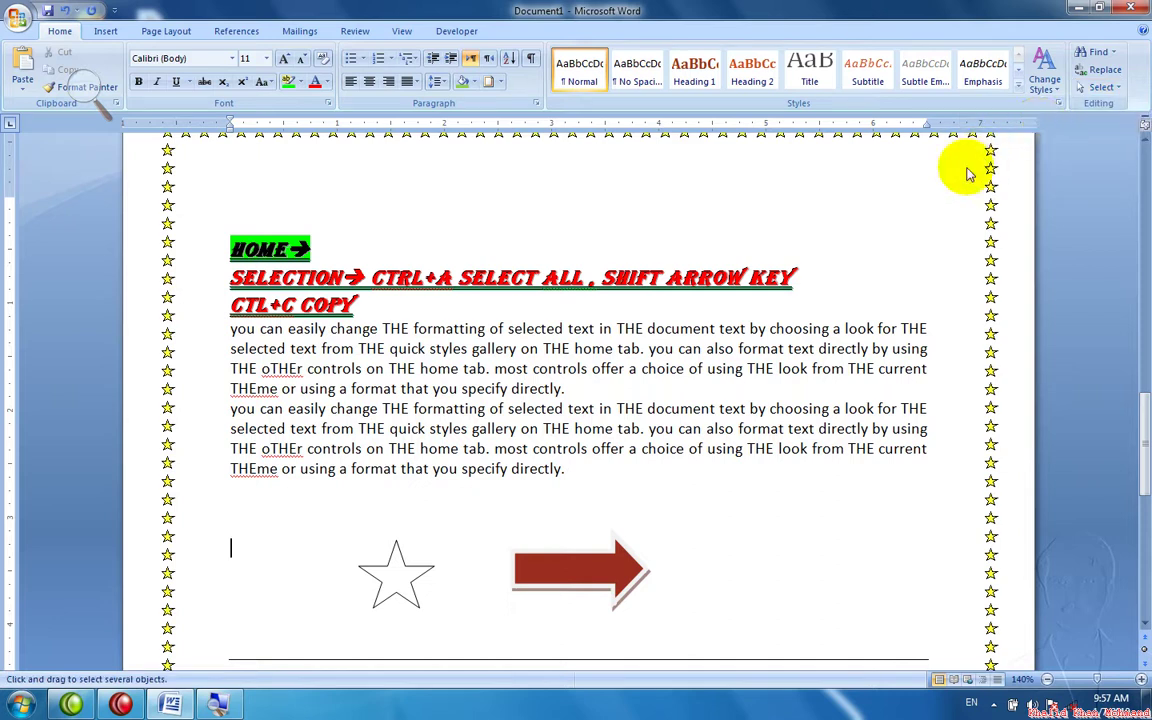
{"action": "left_click_drag", "start_coordinate": [966, 174], "coordinate": [450, 605]}
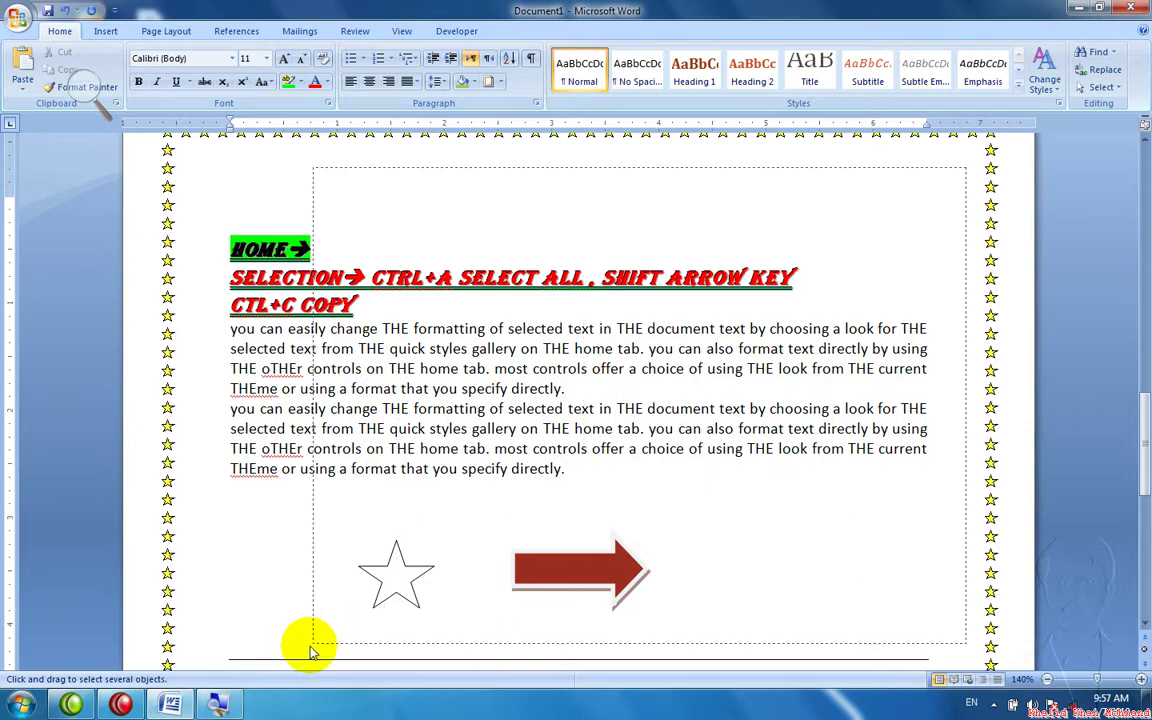
{"action": "left_click_drag", "start_coordinate": [450, 605], "coordinate": [193, 659]}
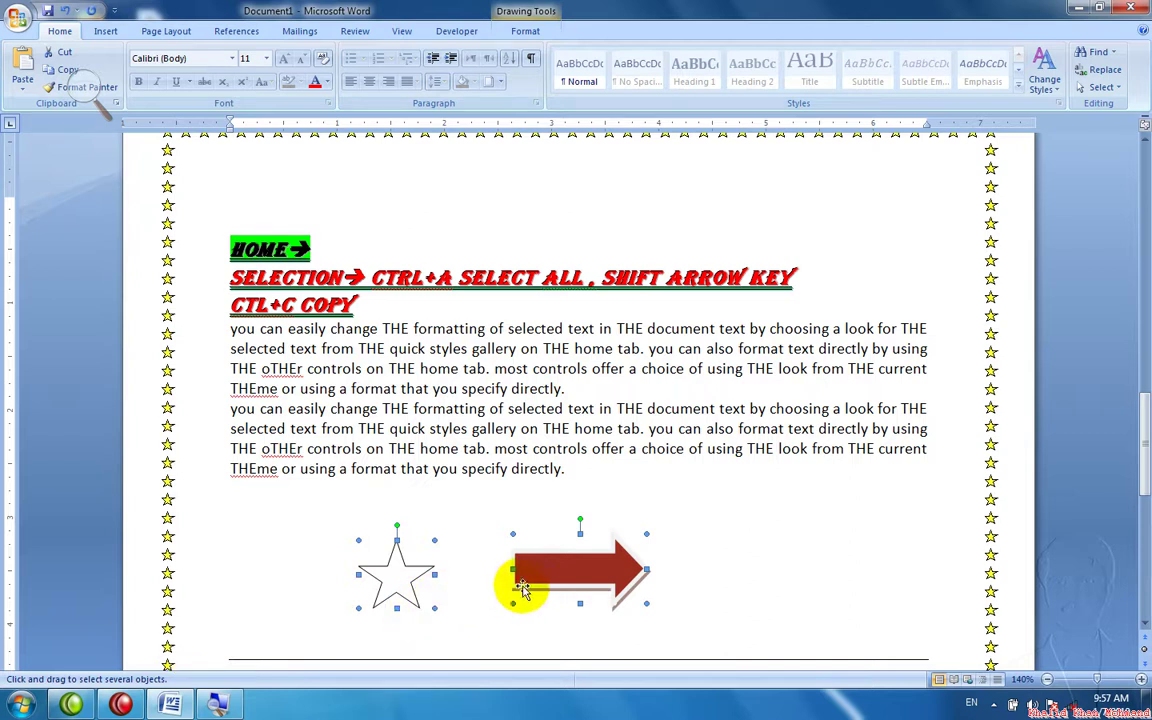
Move the star and arrow up beside the paragraph ending, nudging them slightly down and right.
{"action": "left_click_drag", "start_coordinate": [516, 590], "coordinate": [578, 500]}
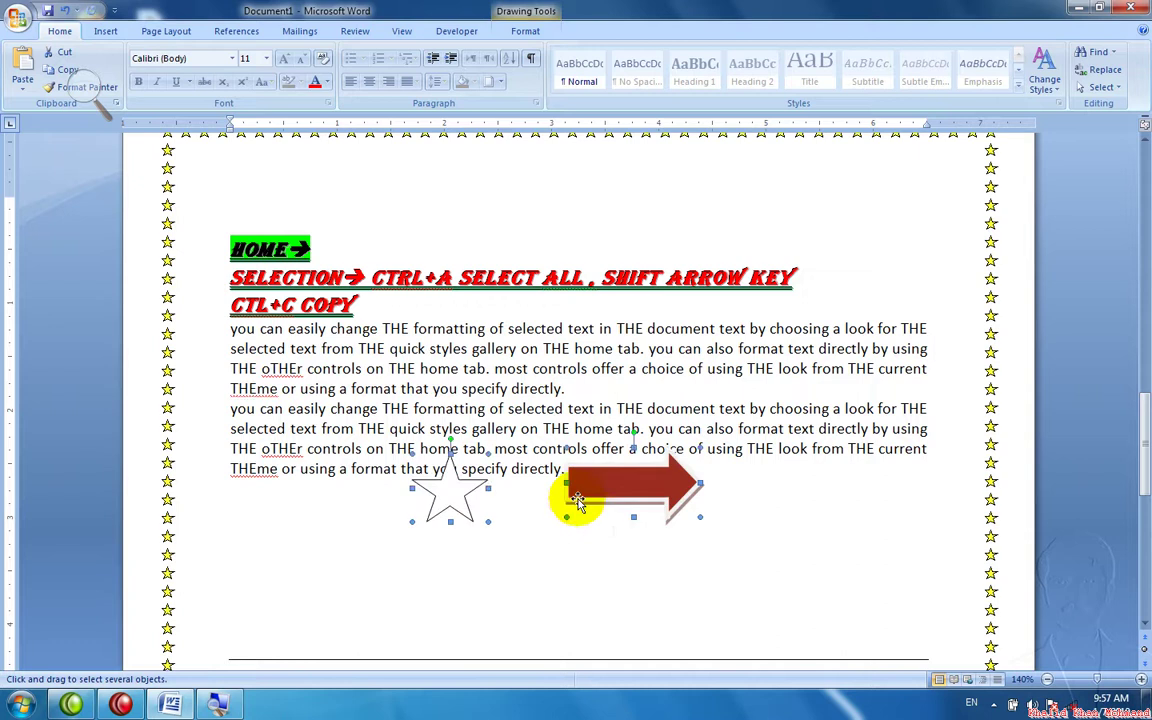
{"action": "key", "text": "Down"}
{"action": "key", "text": "Right"}
Duplicate the star and arrow just below the originals, then deselect the shapes.
{"action": "left_click_drag", "start_coordinate": [578, 500], "coordinate": [610, 546]}
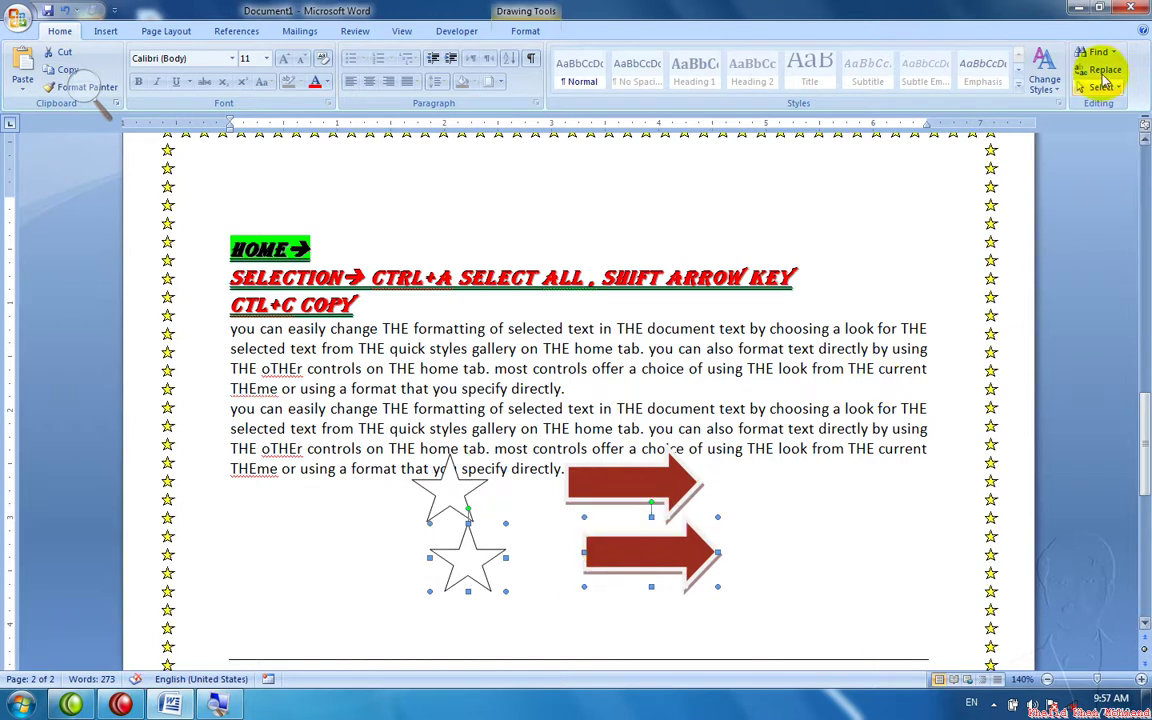
{"action": "left_click", "coordinate": [1103, 90]}
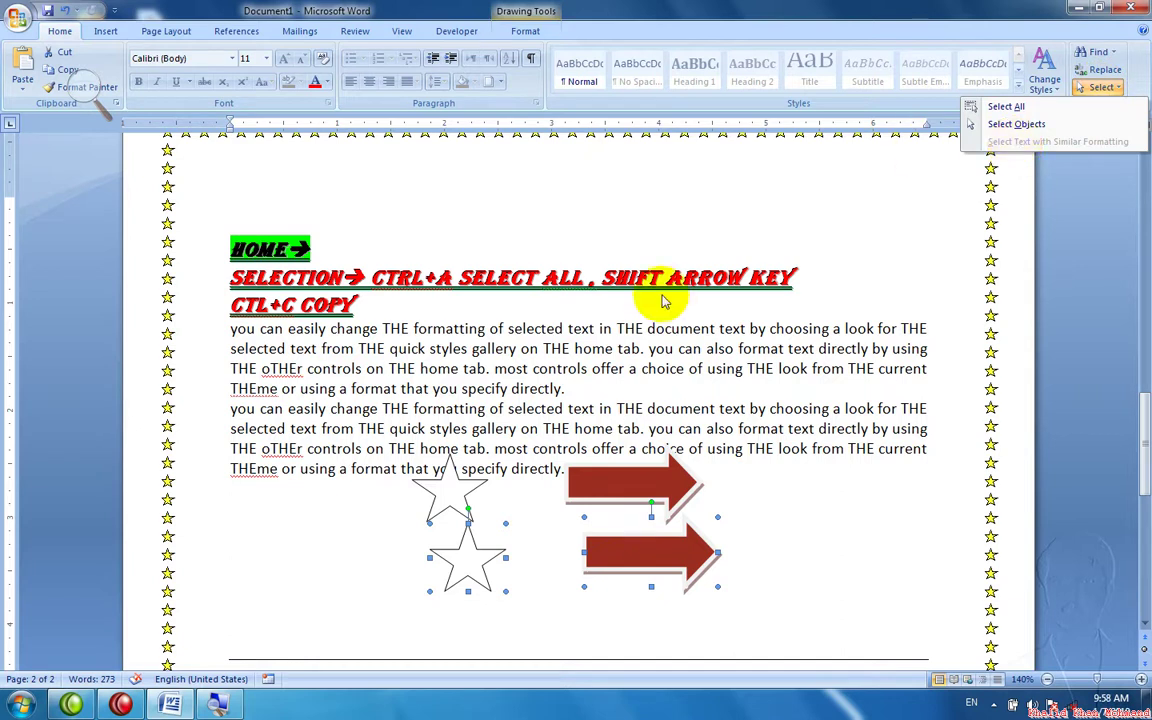
{"action": "left_click", "coordinate": [600, 328]}
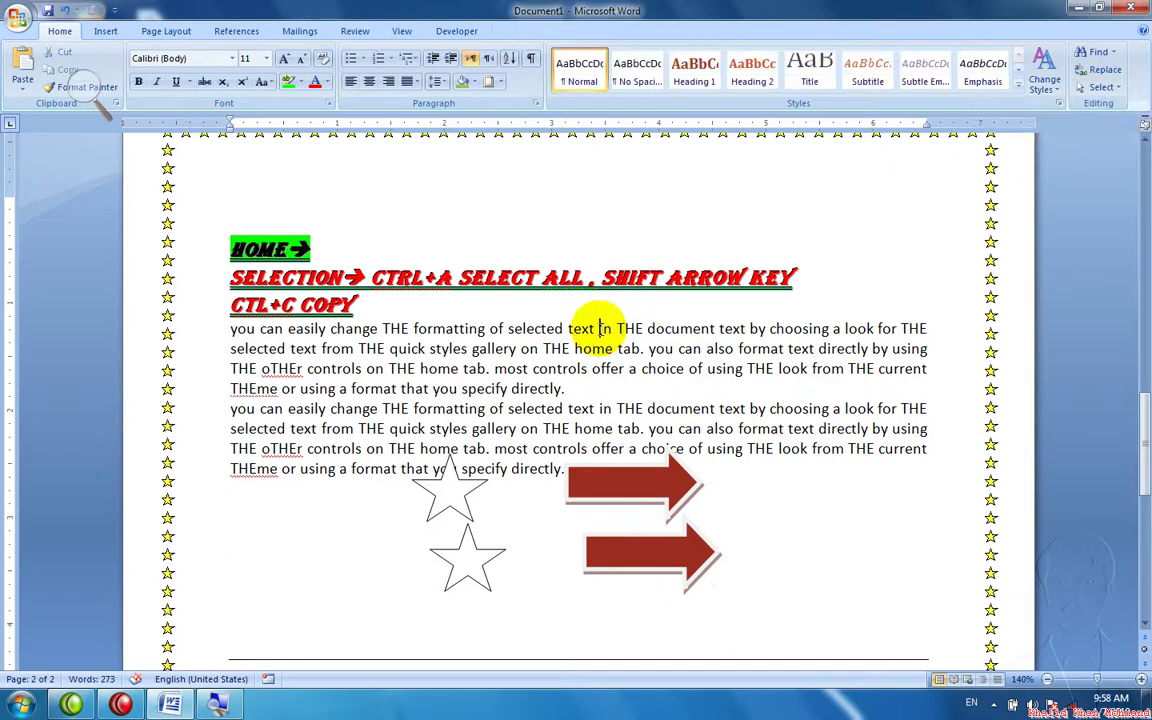
Paint the heading's red Algerian style onto 'oTHEr controls', 'formatting', 'THE' and 'also format'.
{"action": "left_click", "coordinate": [467, 285]}
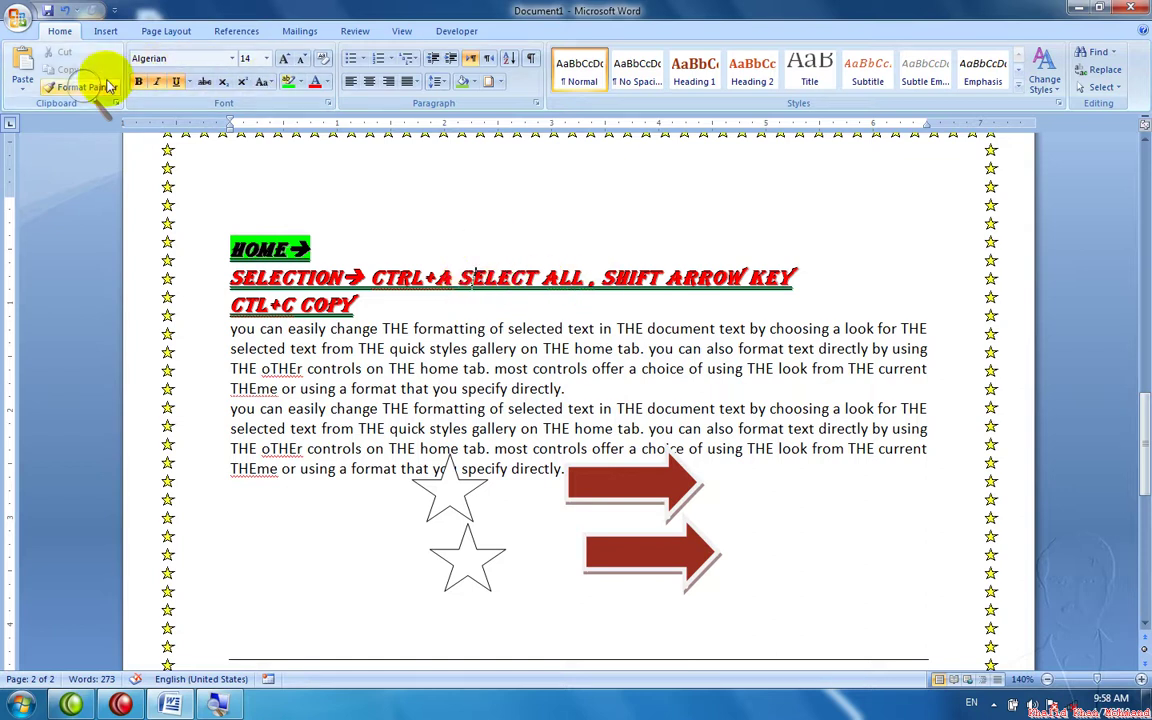
{"action": "left_click", "coordinate": [108, 87]}
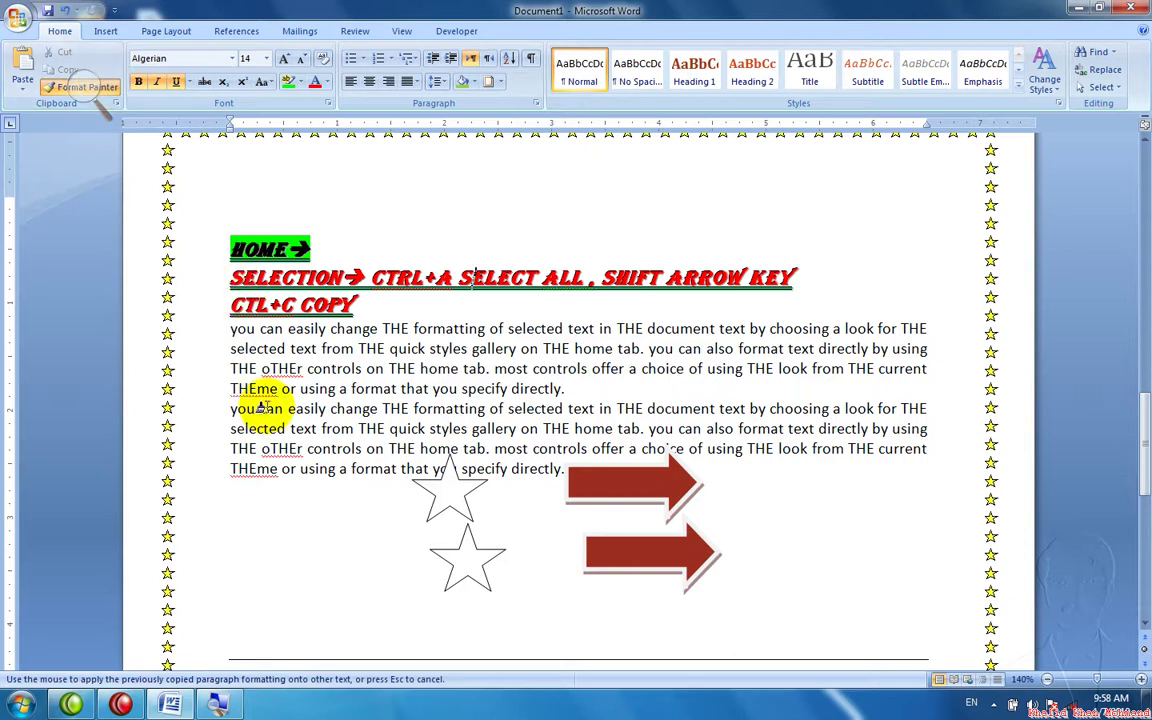
{"action": "left_click_drag", "start_coordinate": [261, 369], "coordinate": [350, 375]}
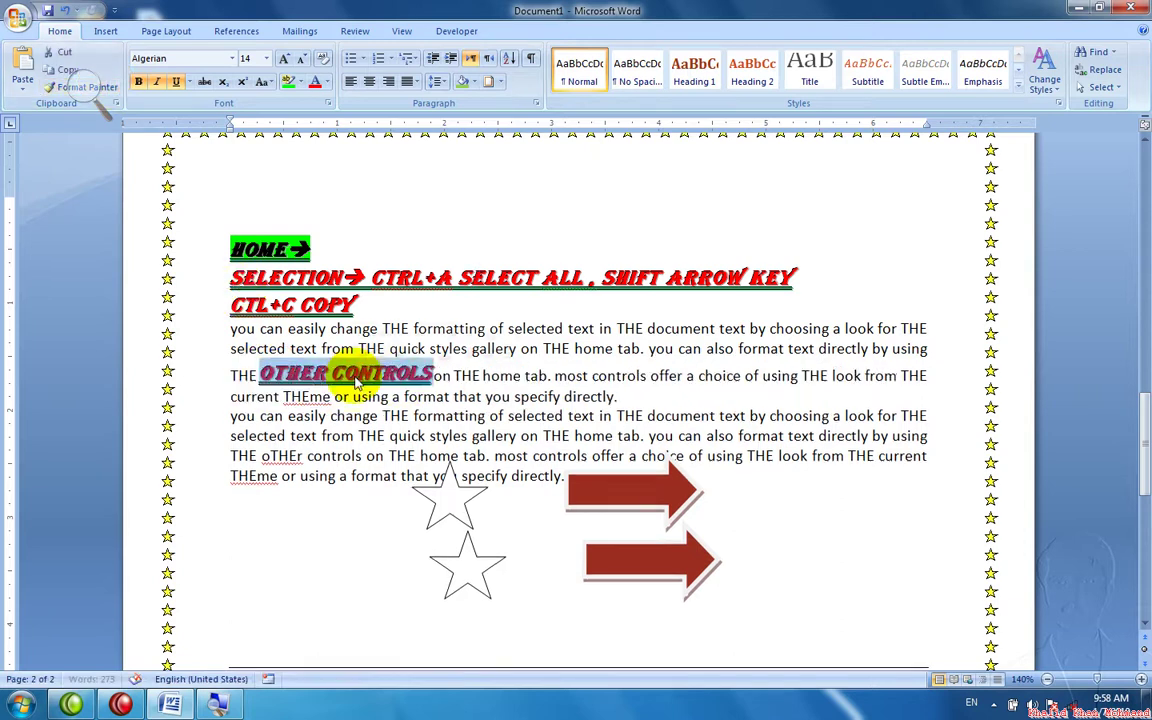
{"action": "double_click", "coordinate": [48, 90]}
{"action": "left_click", "coordinate": [472, 328]}
{"action": "left_click", "coordinate": [621, 428]}
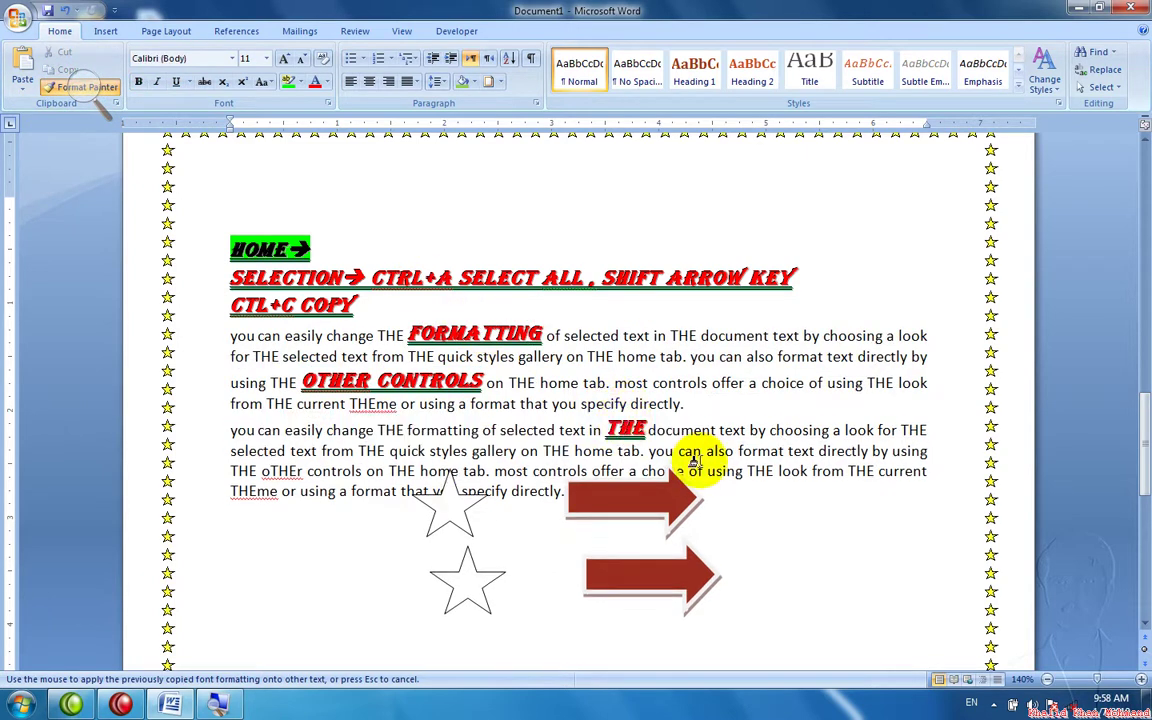
{"action": "left_click_drag", "start_coordinate": [707, 451], "coordinate": [777, 451]}
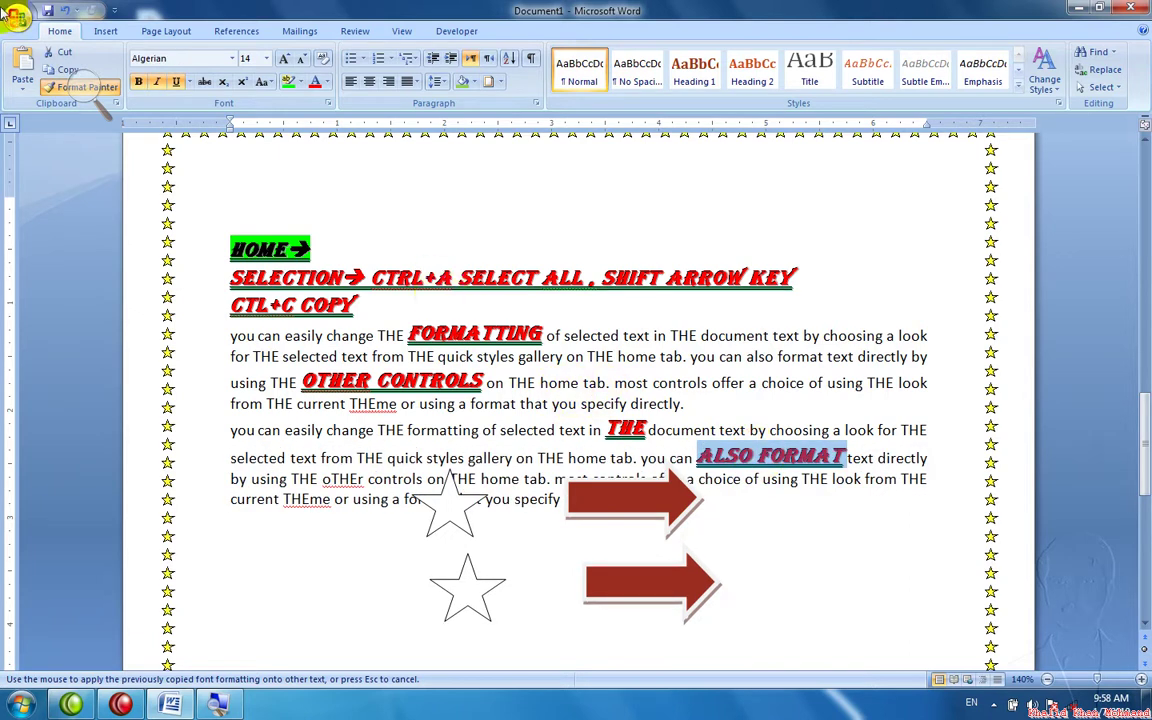
{"action": "left_click", "coordinate": [62, 87]}
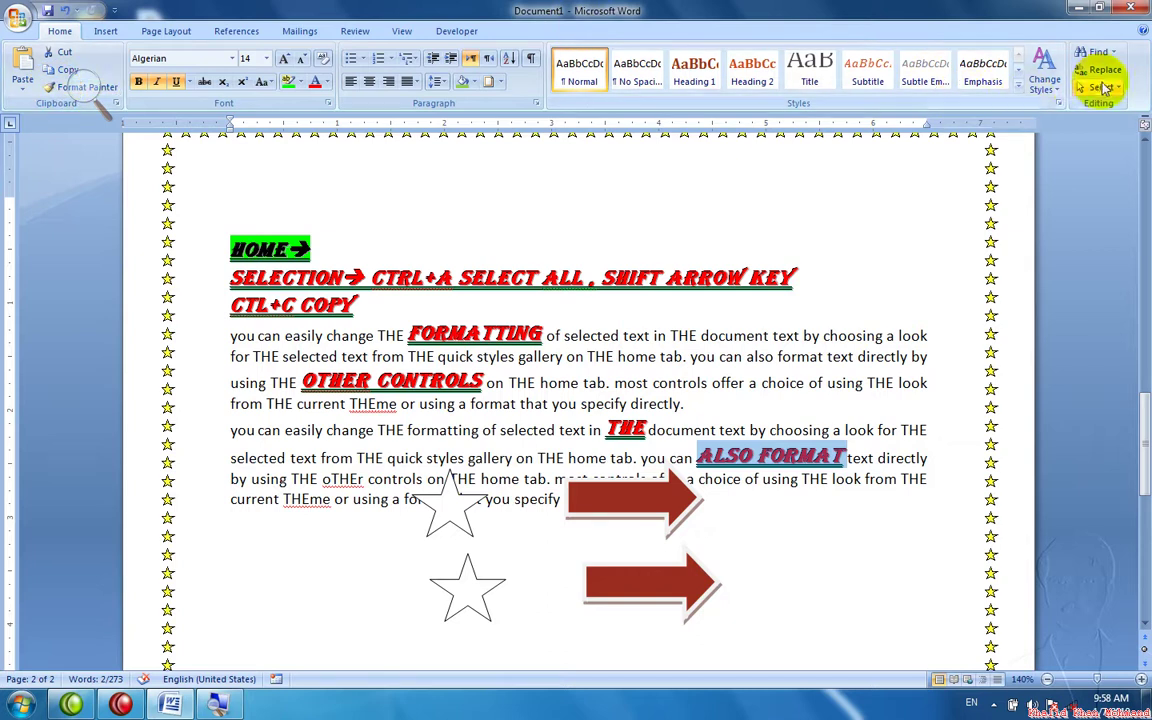
{"action": "left_click", "coordinate": [1101, 87]}
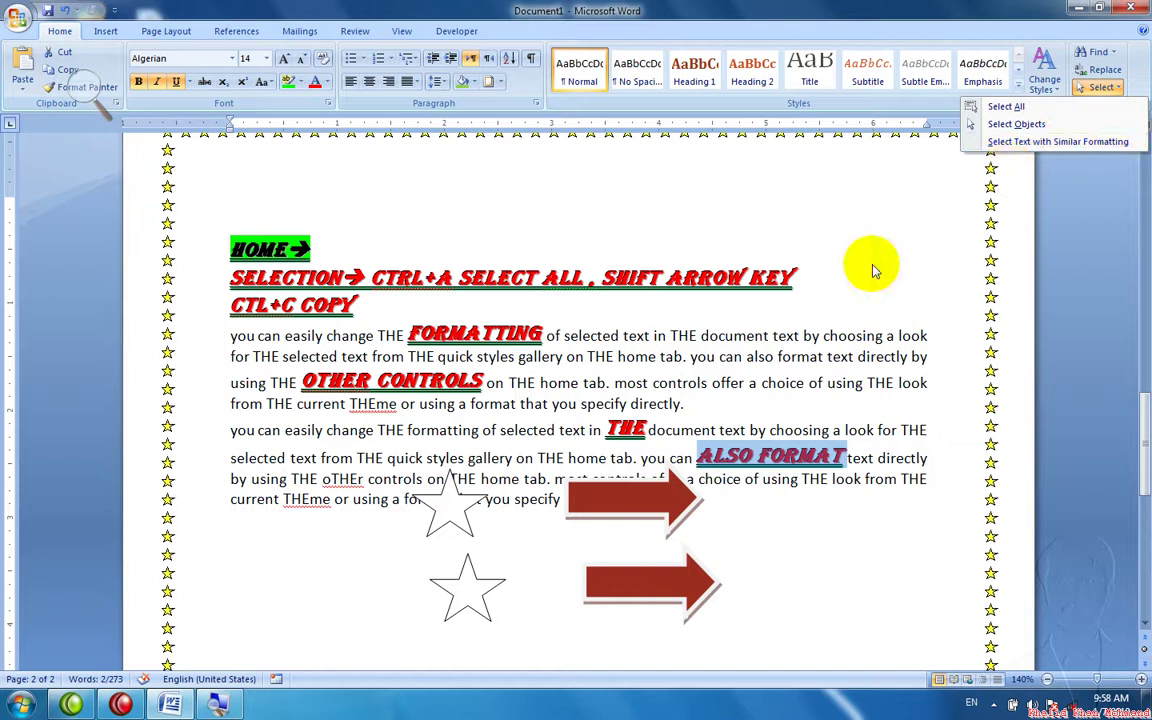
{"action": "left_click", "coordinate": [790, 348]}
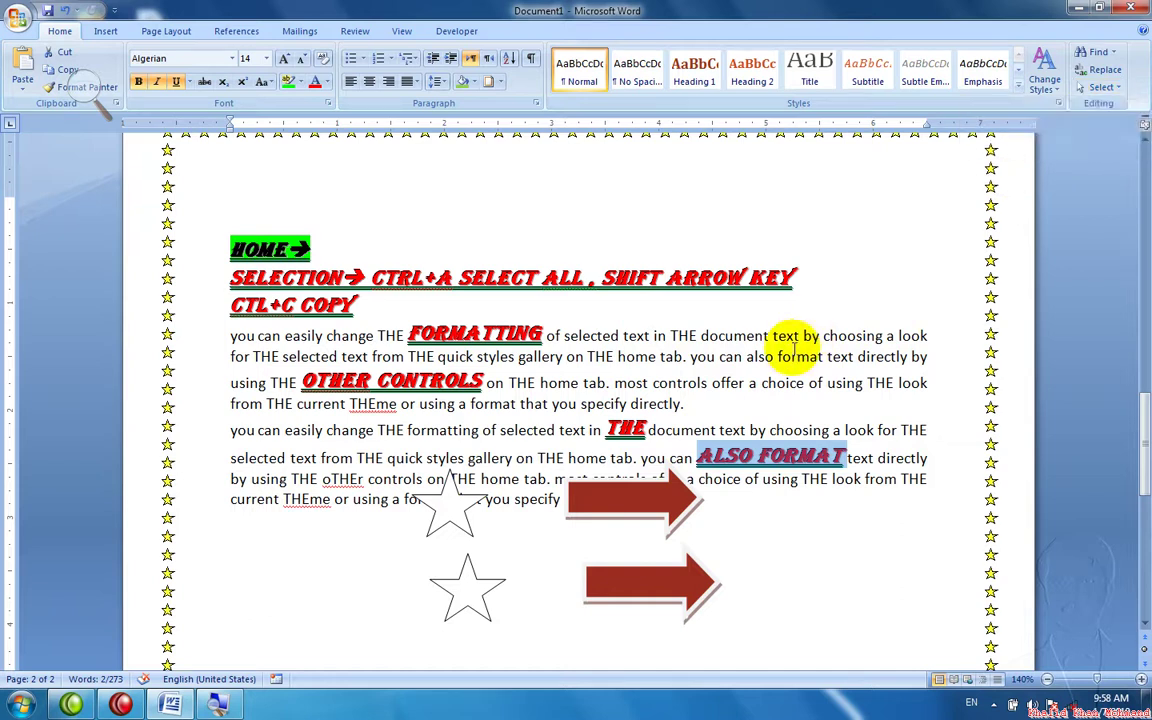
{"action": "left_click", "coordinate": [790, 362]}
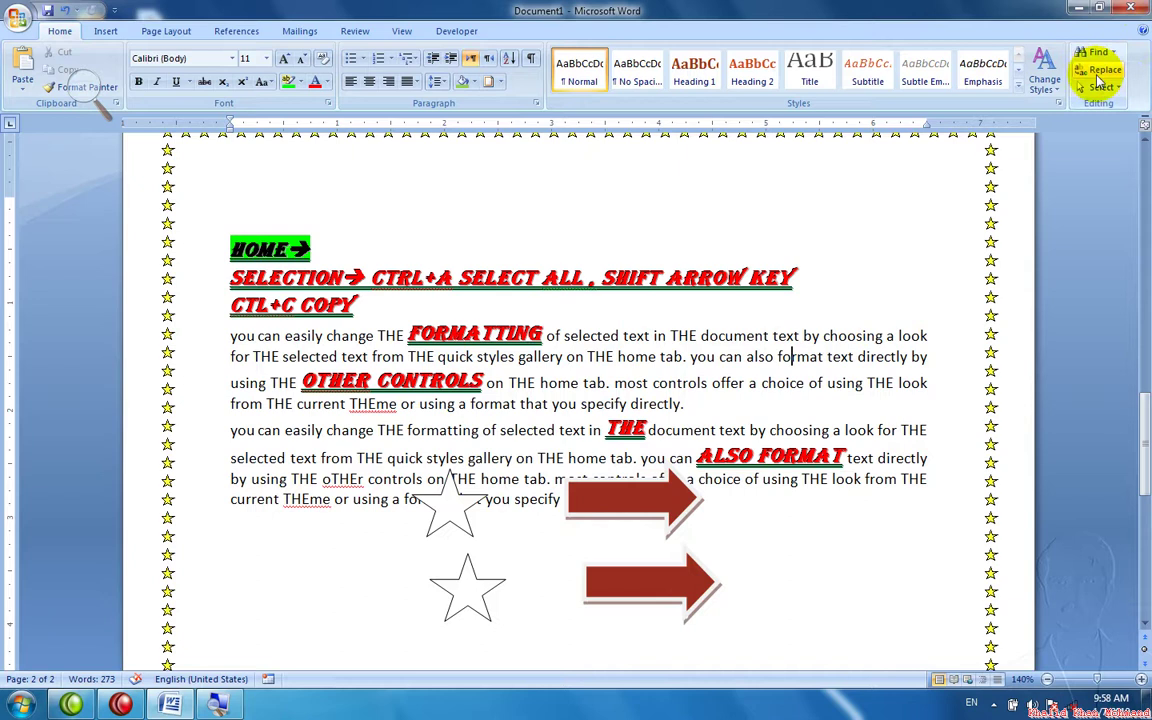
{"action": "left_click", "coordinate": [1100, 90]}
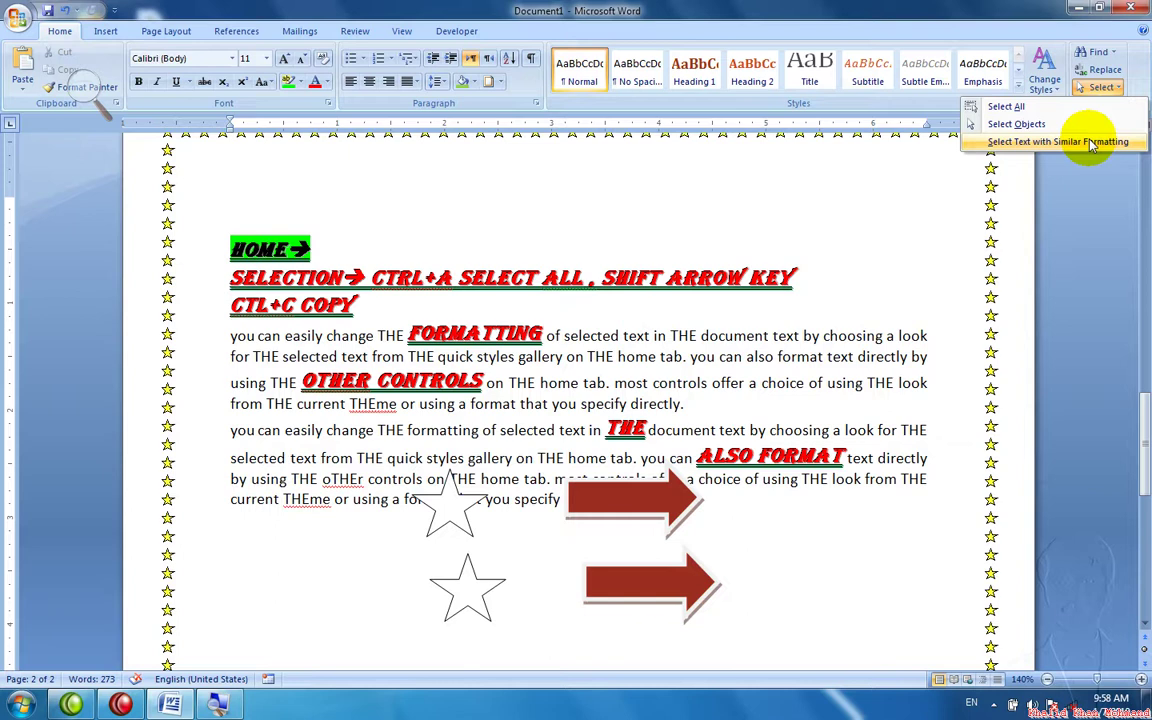
{"action": "left_click", "coordinate": [1093, 142]}
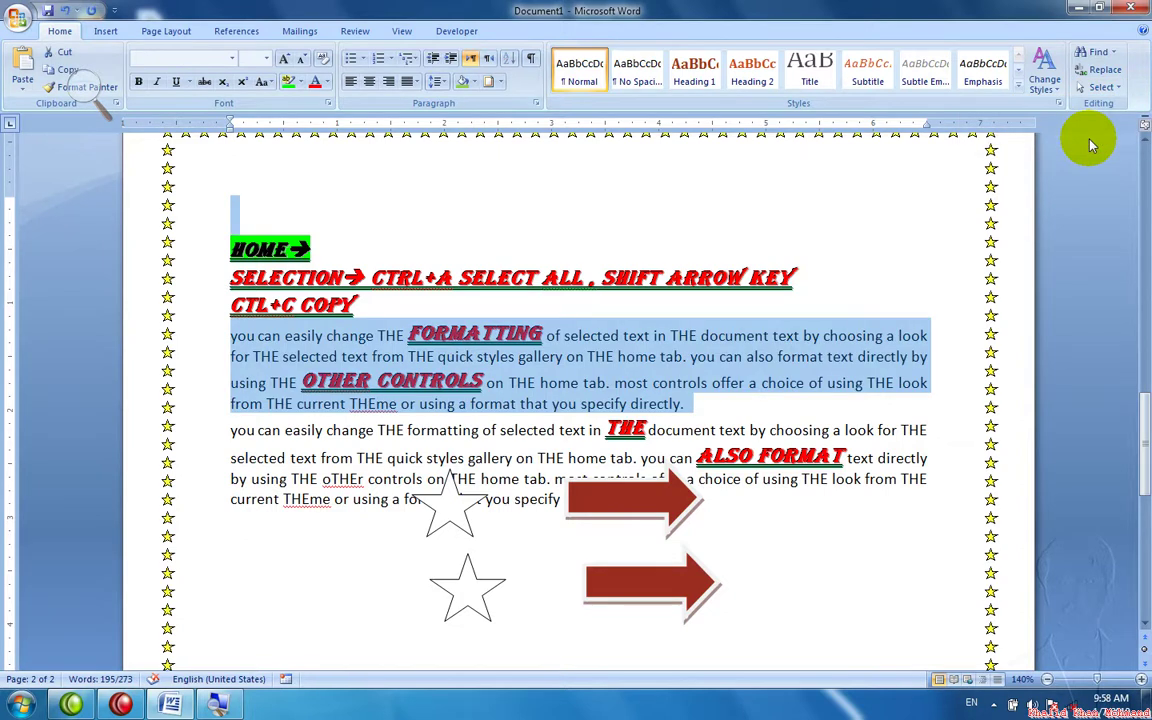
{"action": "left_click", "coordinate": [758, 382]}
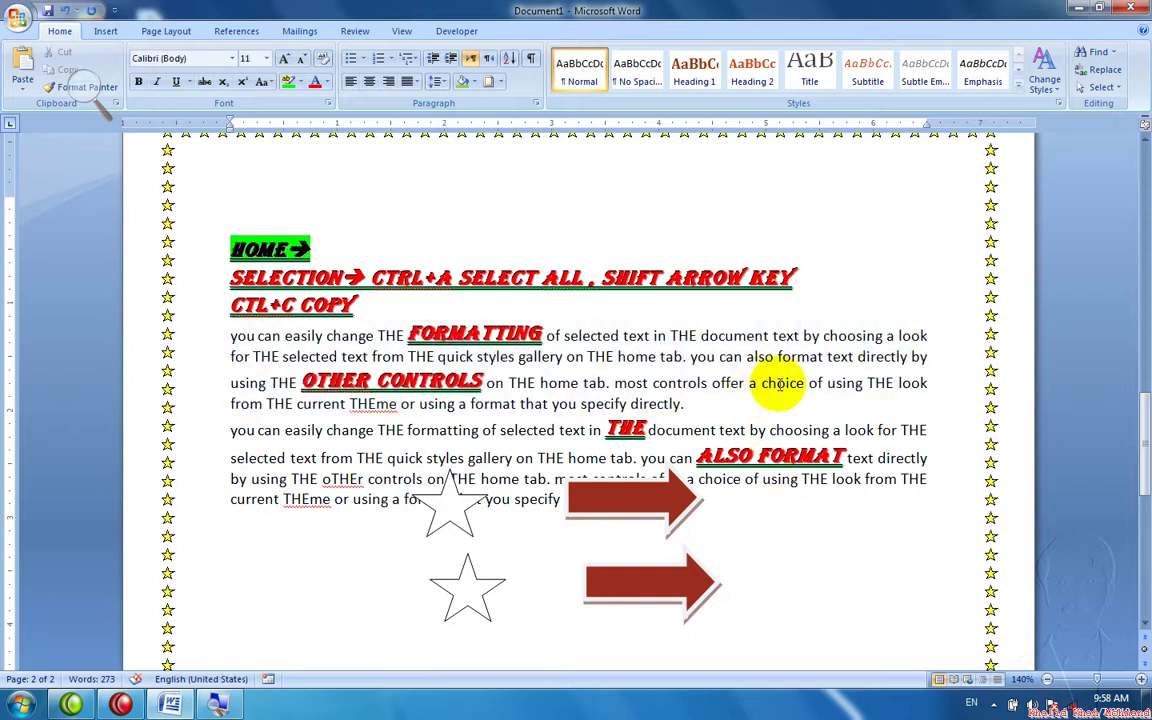
{"action": "left_click", "coordinate": [792, 358]}
{"action": "left_click", "coordinate": [1098, 87]}
{"action": "left_click", "coordinate": [1040, 142]}
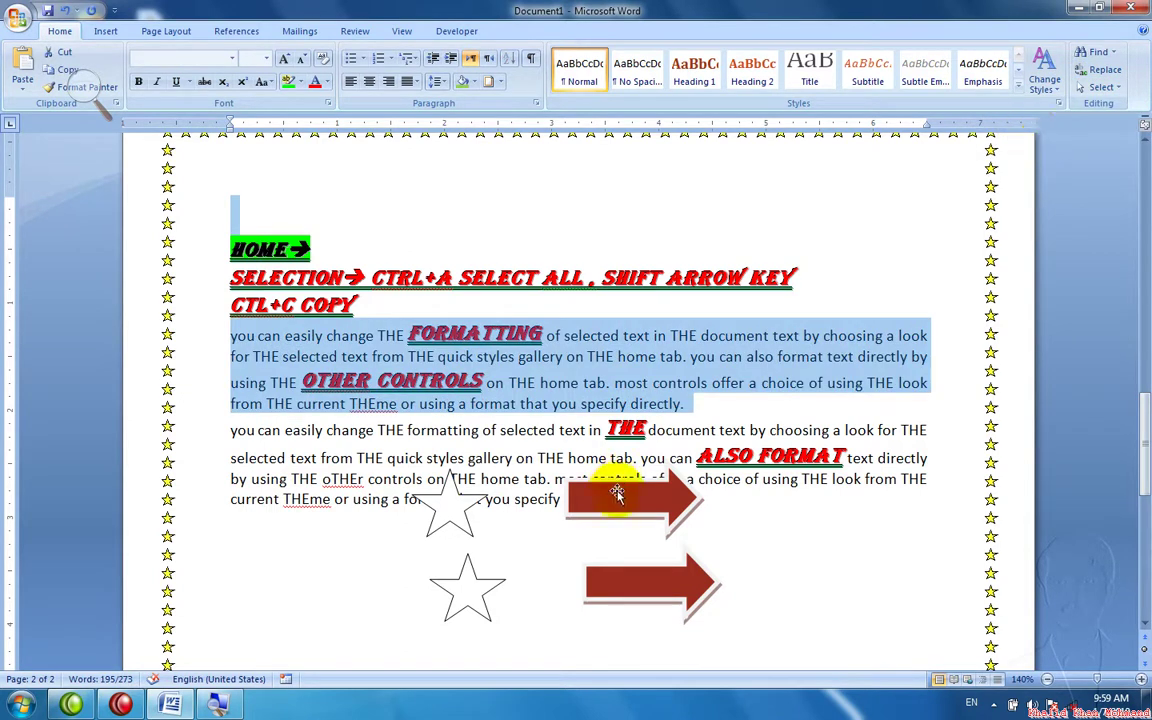
{"action": "left_click", "coordinate": [736, 457]}
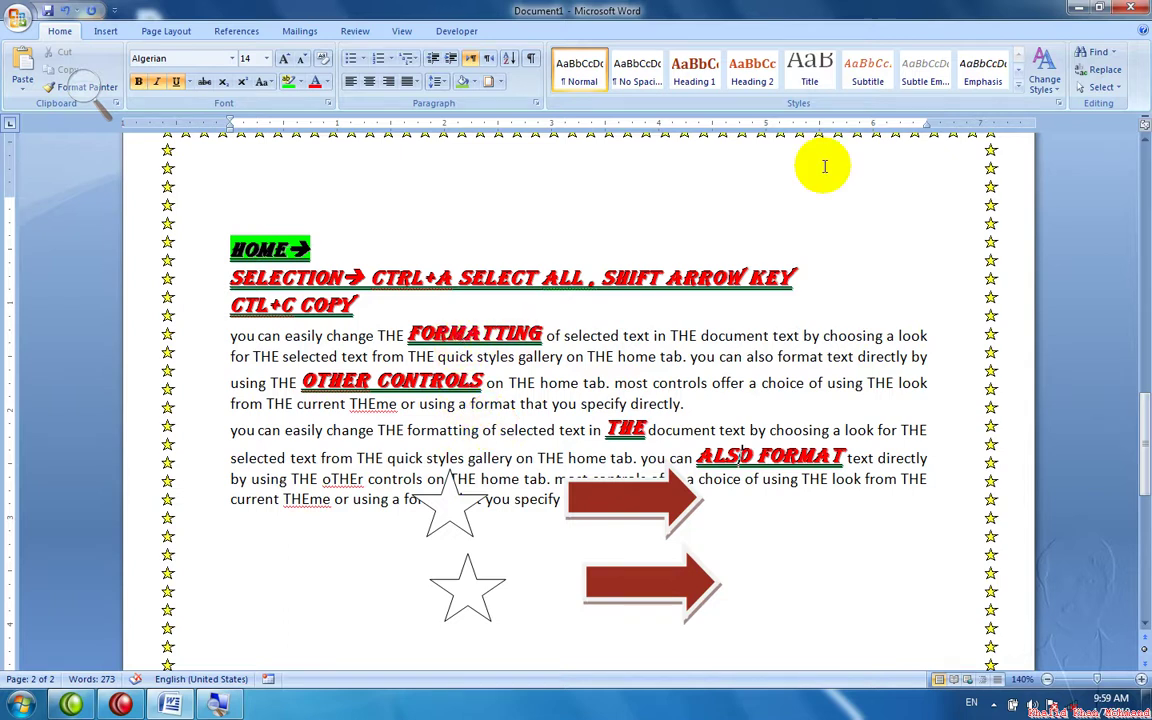
Select all words sharing ALSO FORMAT's styling and clear them back to plain Calibri 11.
{"action": "left_click", "coordinate": [1100, 88]}
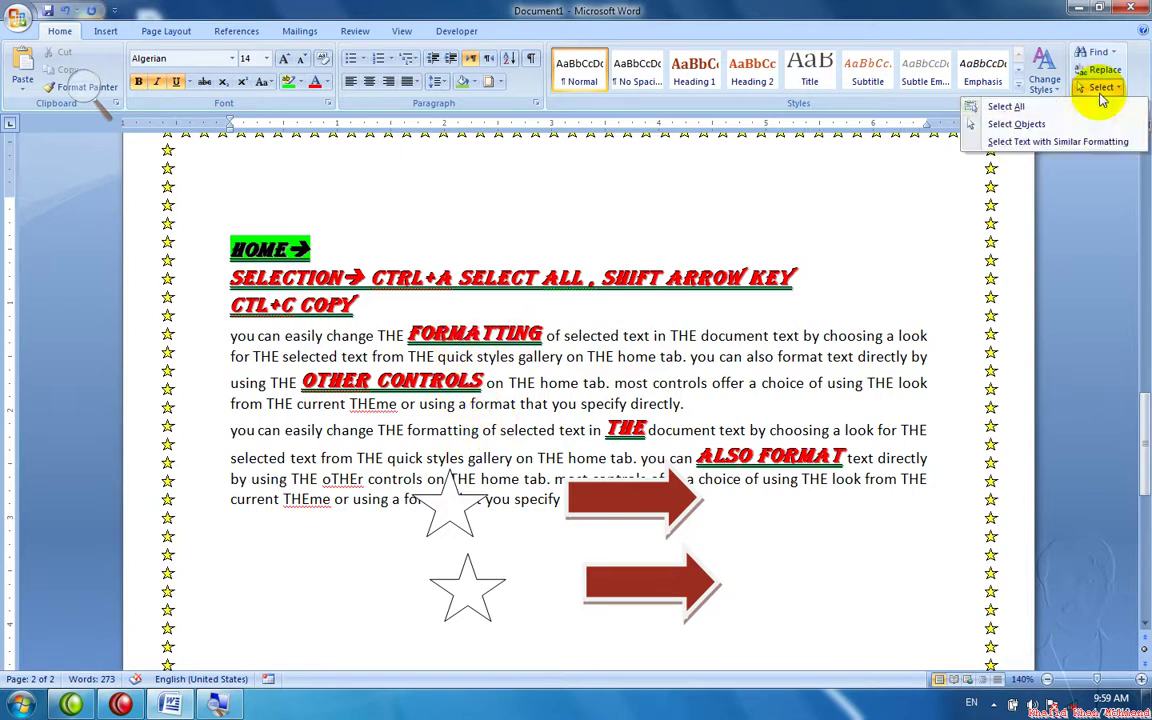
{"action": "left_click", "coordinate": [1085, 145]}
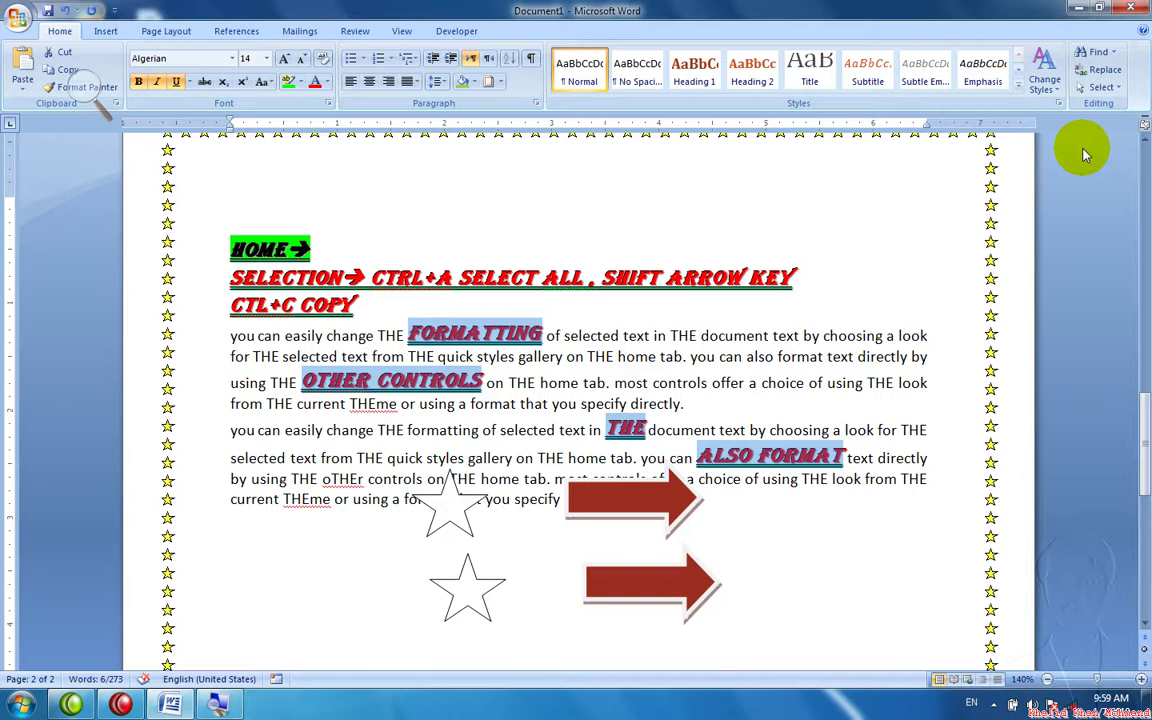
{"action": "key", "text": "ctrl+z"}
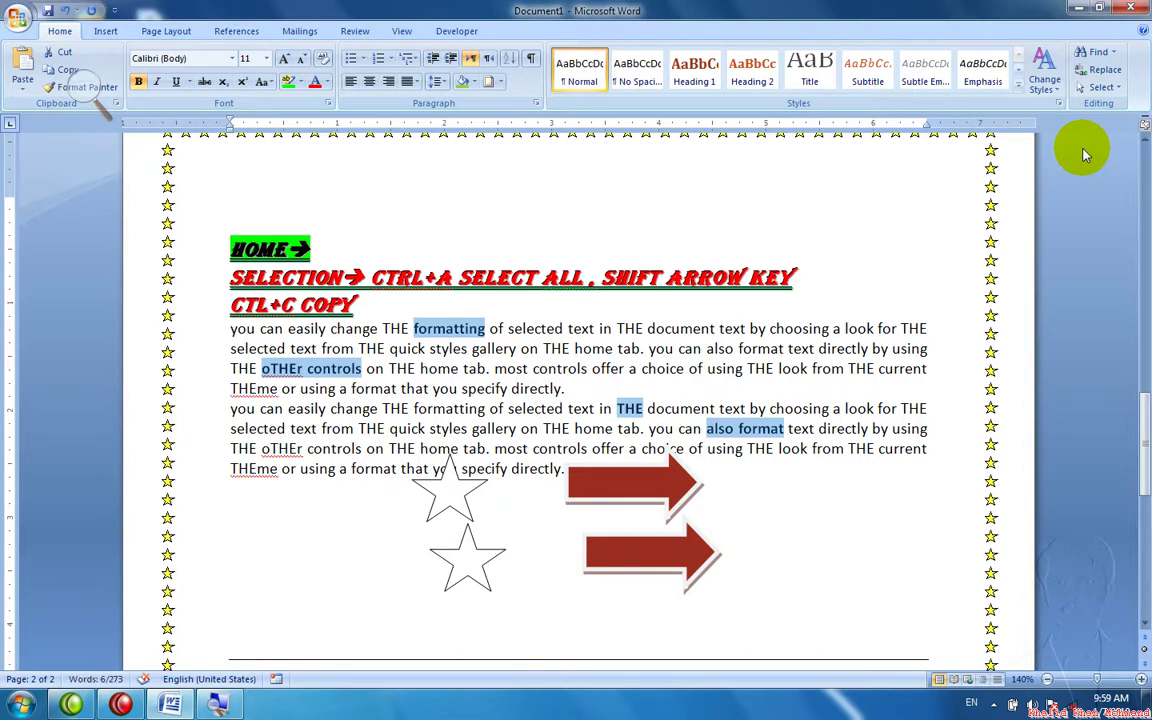